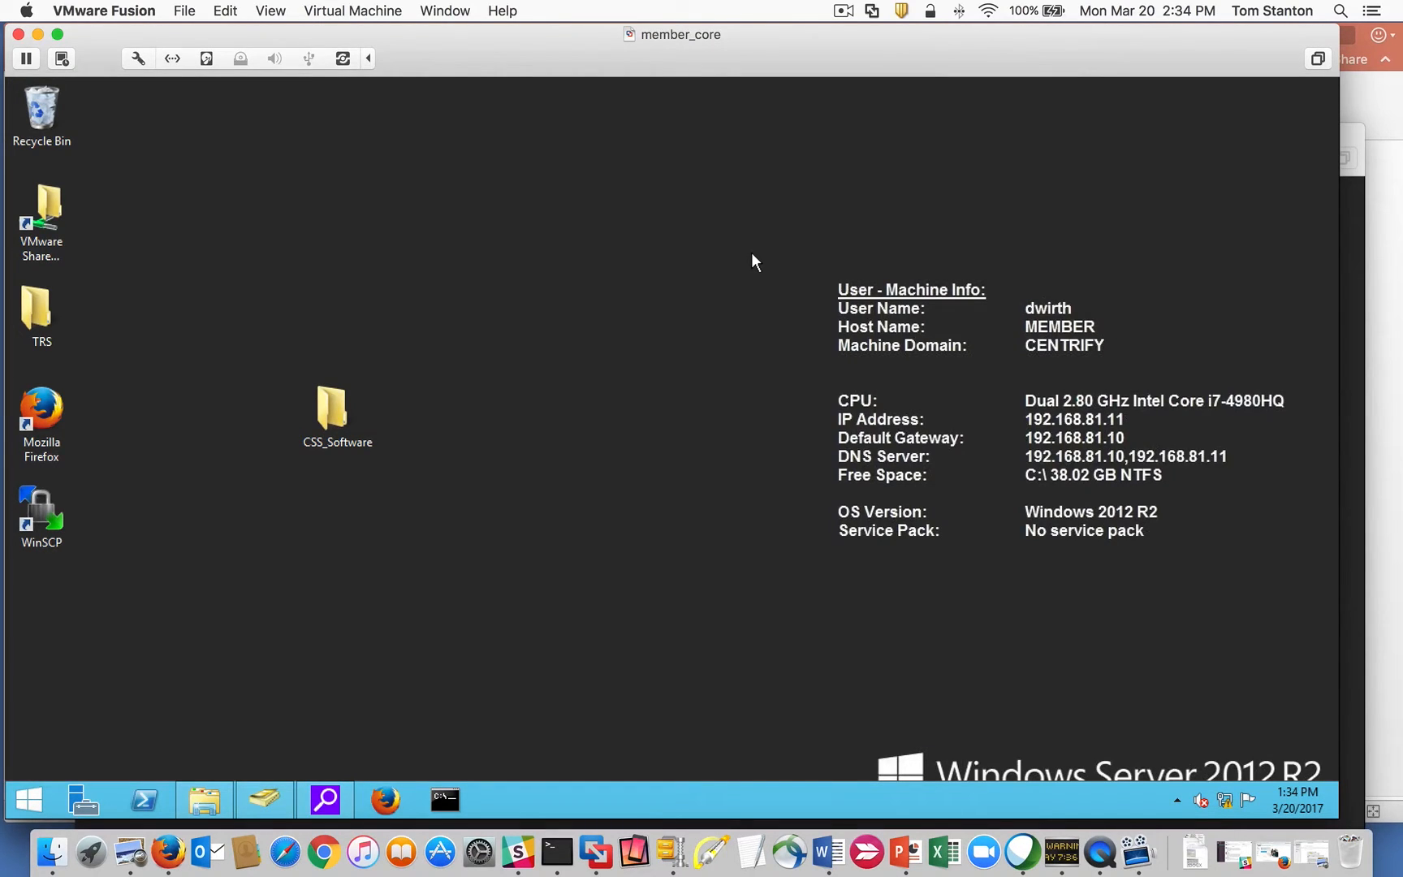
Extract the Centrify-Suite-2017-mgmt-ent-win64 zip in CSS_Software into a same-named folder.
{"action": "double_click", "coordinate": [344, 412]}
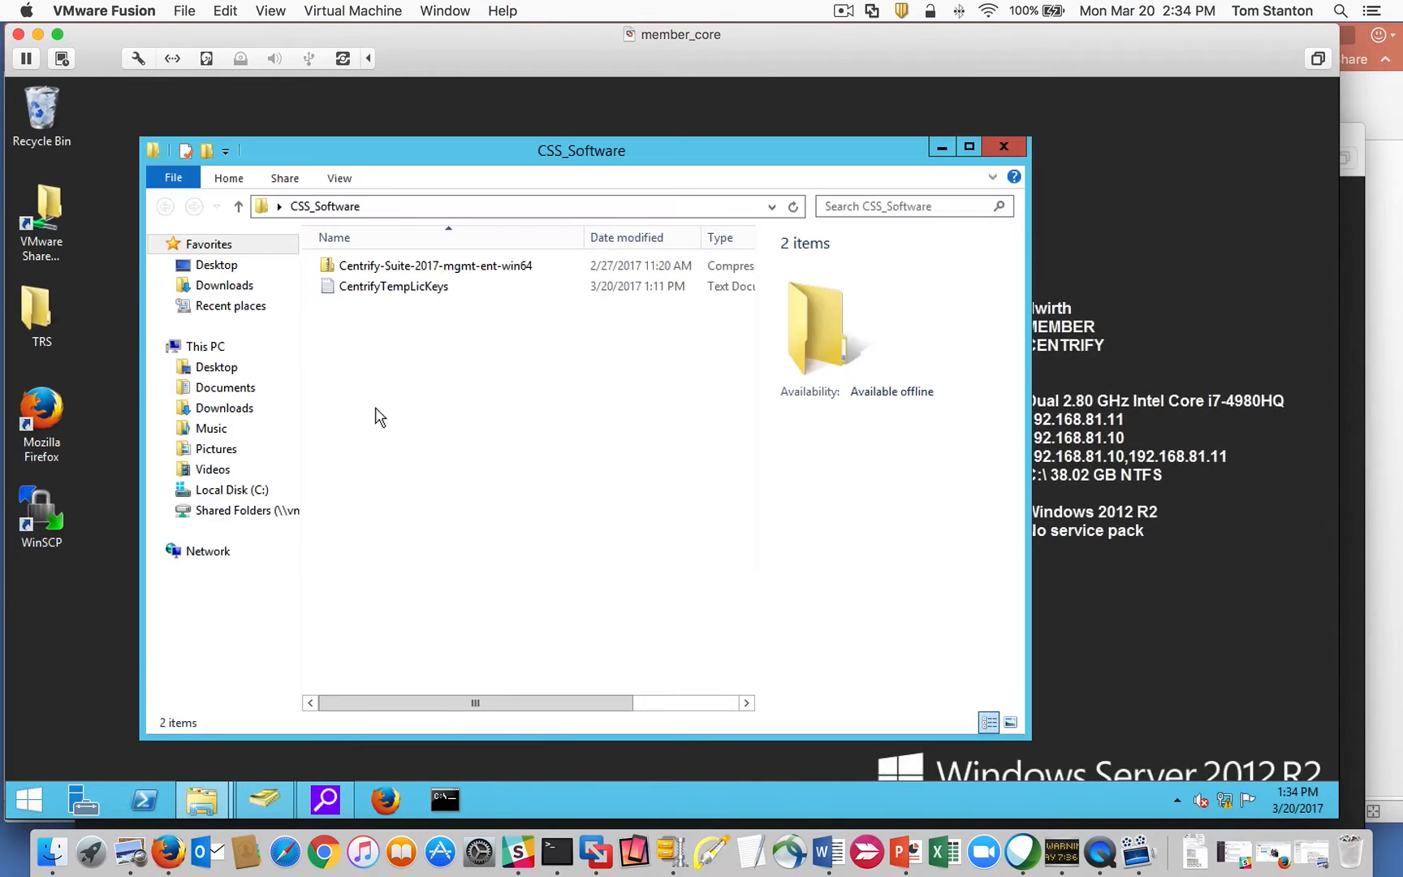
{"action": "left_click", "coordinate": [457, 273]}
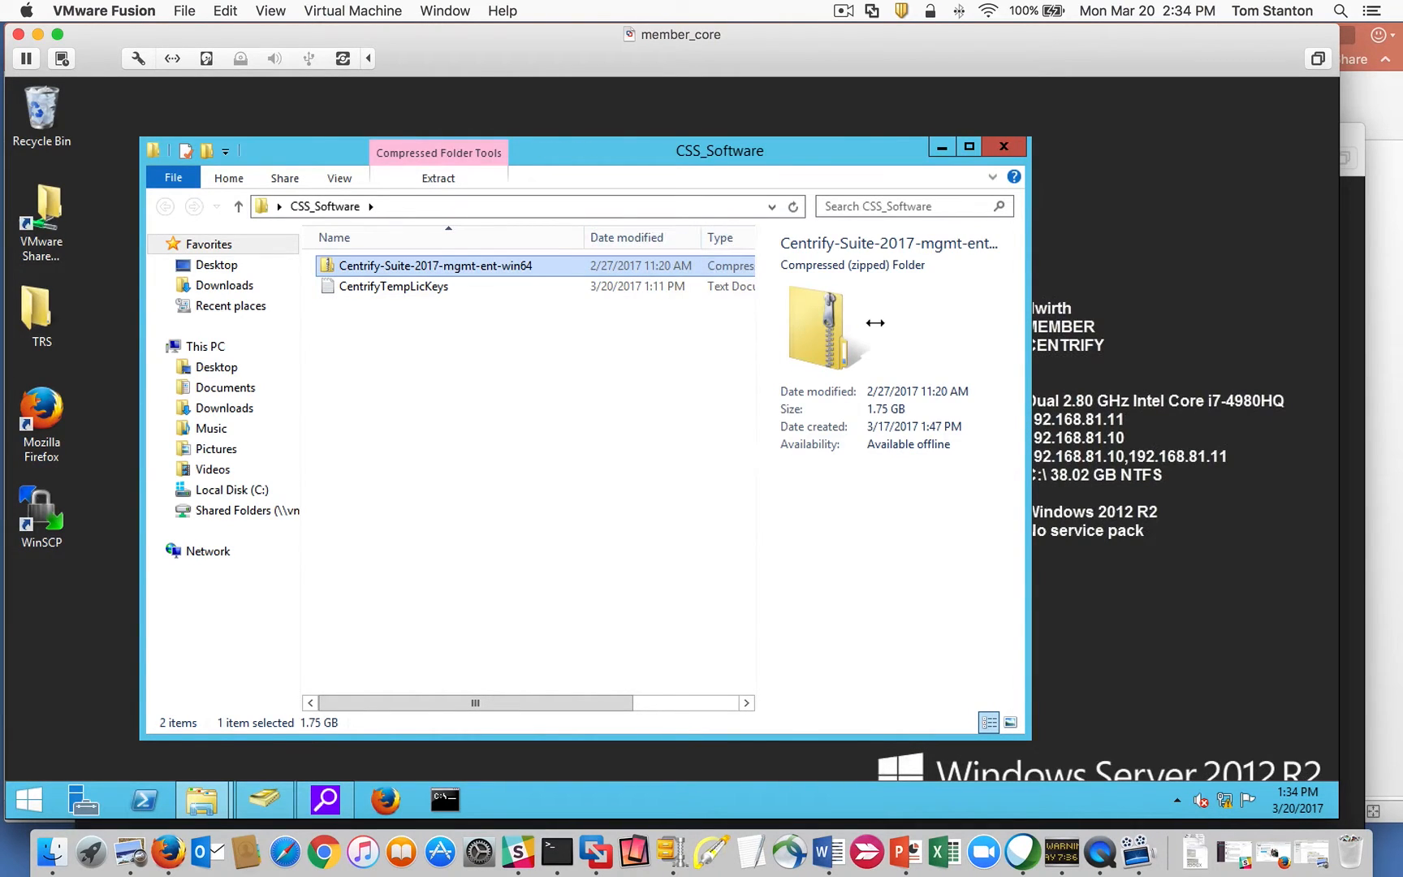
{"action": "right_click", "coordinate": [468, 274]}
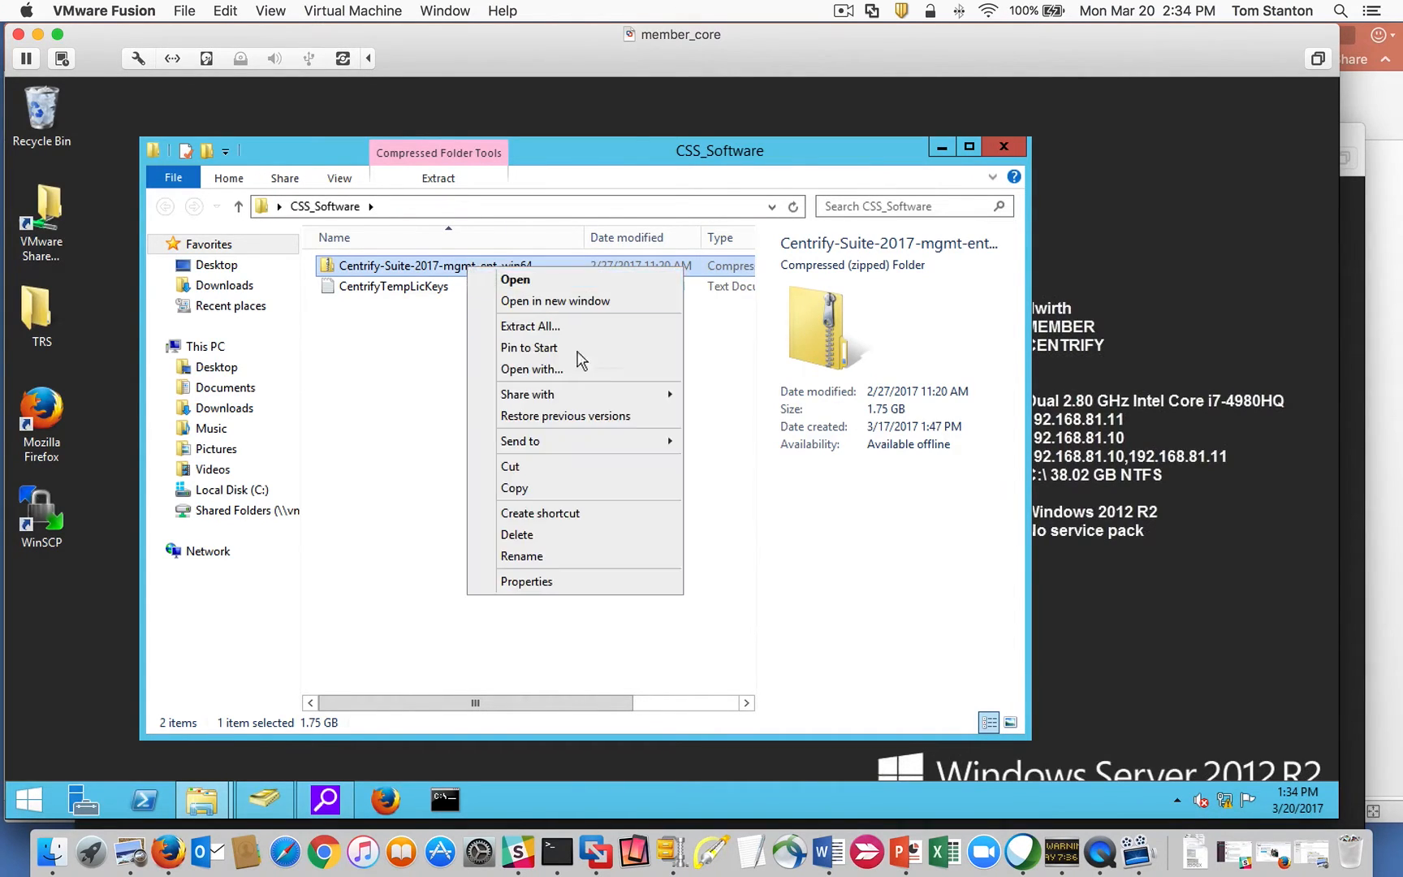
{"action": "left_click", "coordinate": [583, 329]}
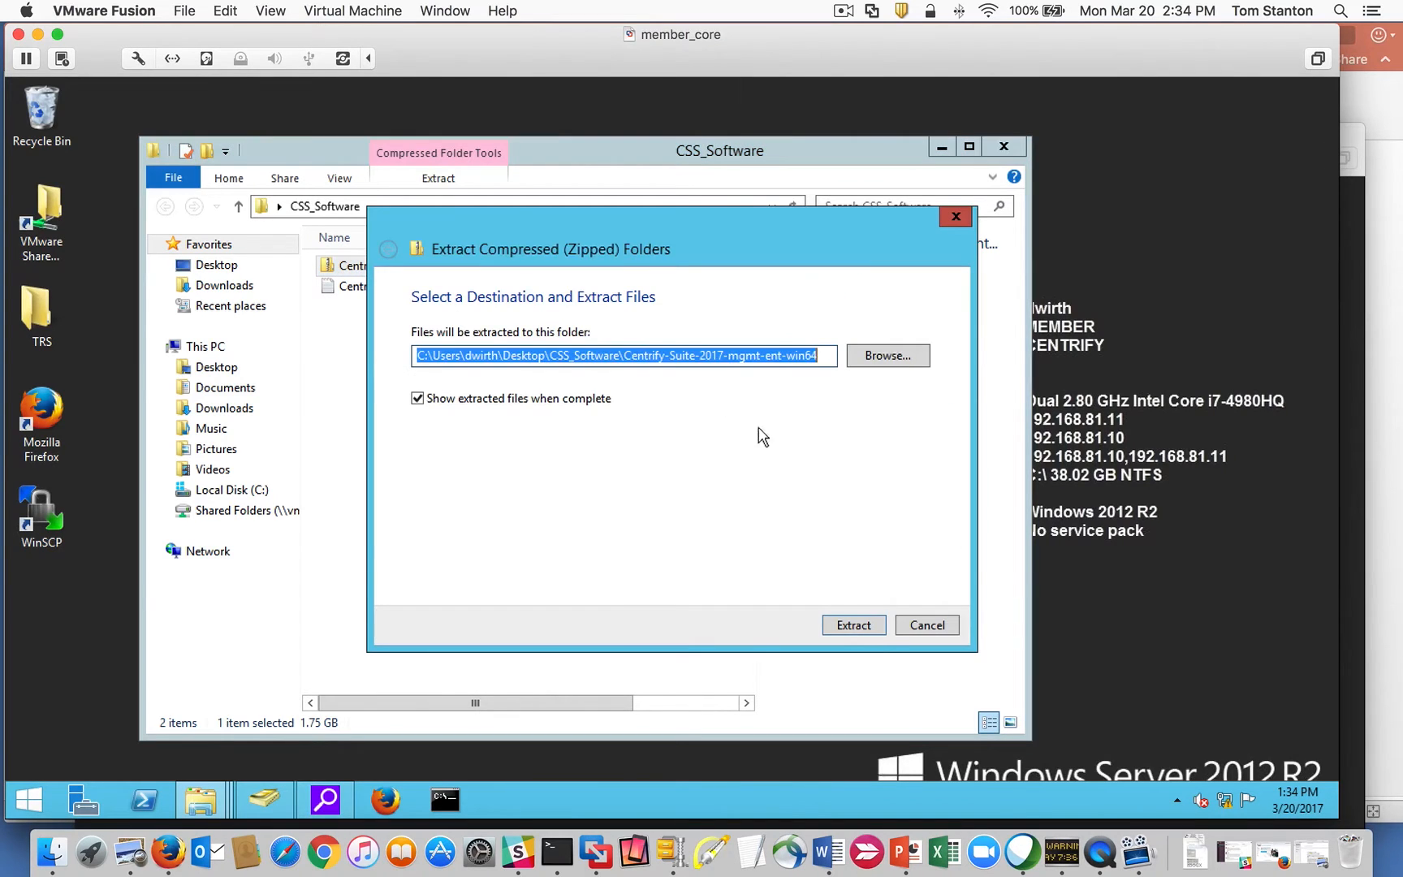
{"action": "left_click", "coordinate": [853, 624]}
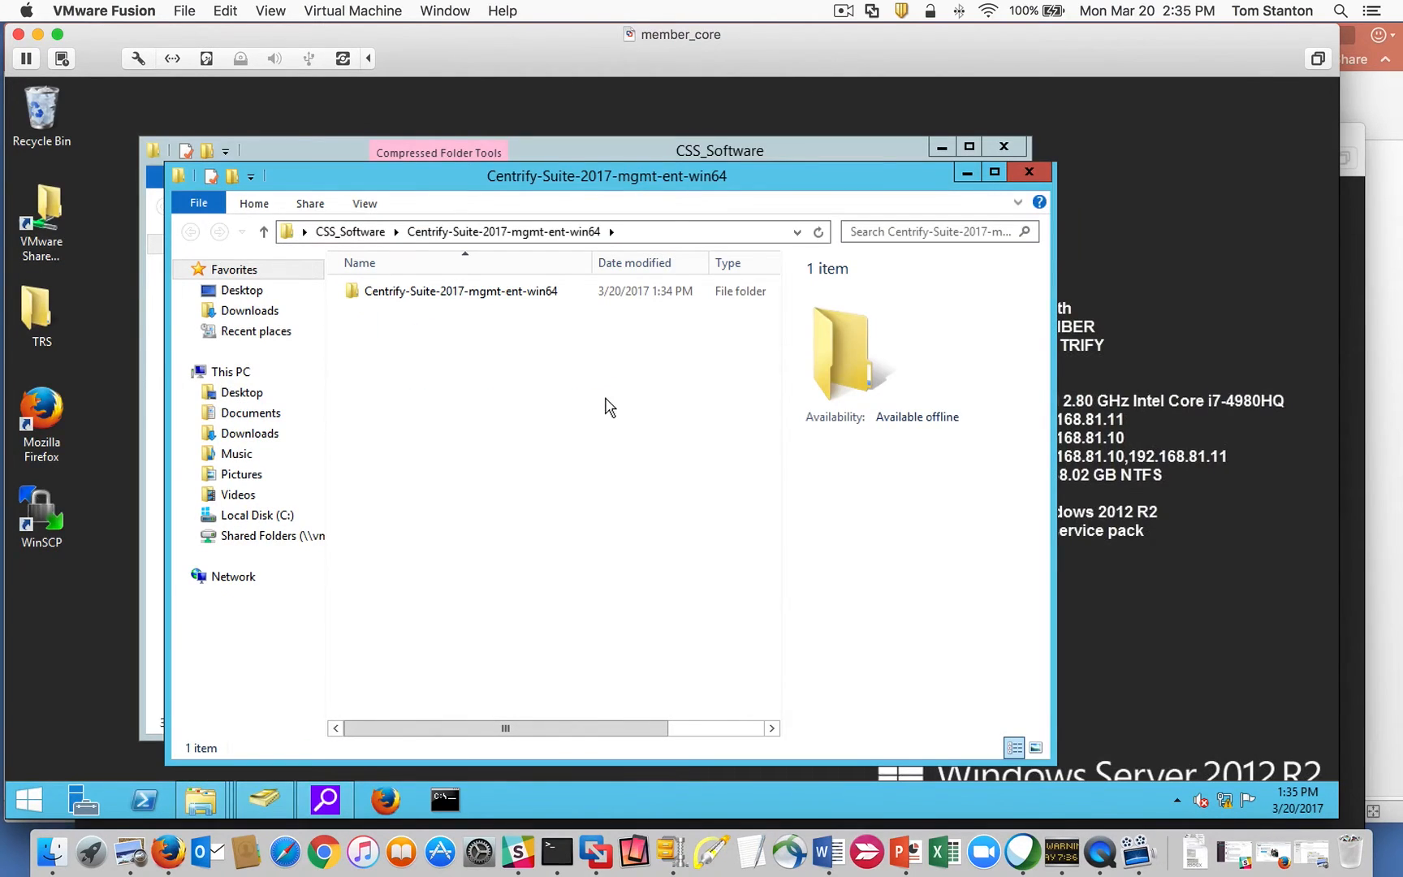
Open the extracted Centrify-Suite-2017-mgmt-ent-win64 folder and run autorun.
{"action": "double_click", "coordinate": [490, 298]}
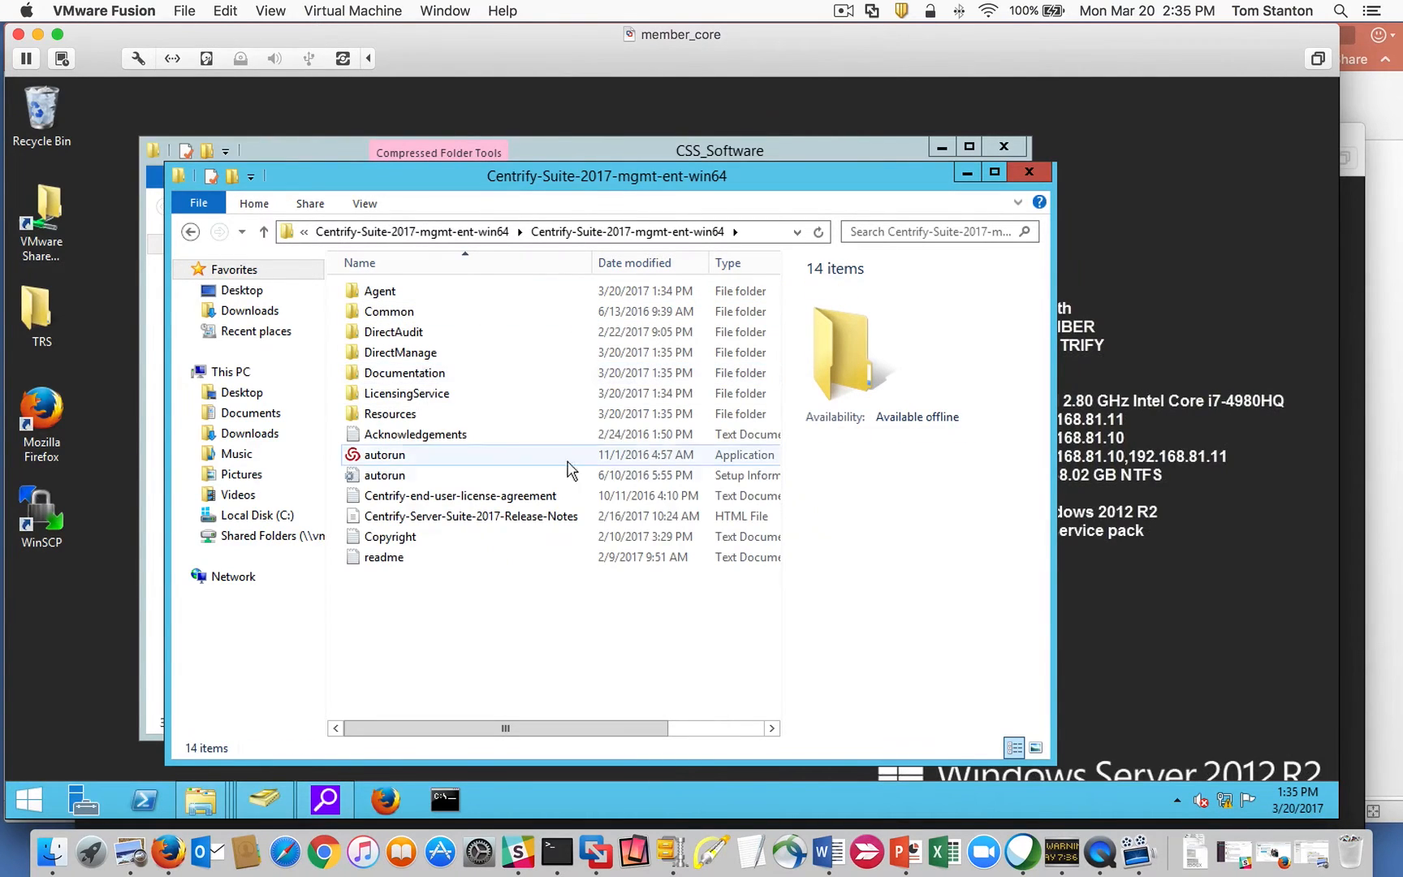
{"action": "double_click", "coordinate": [389, 458]}
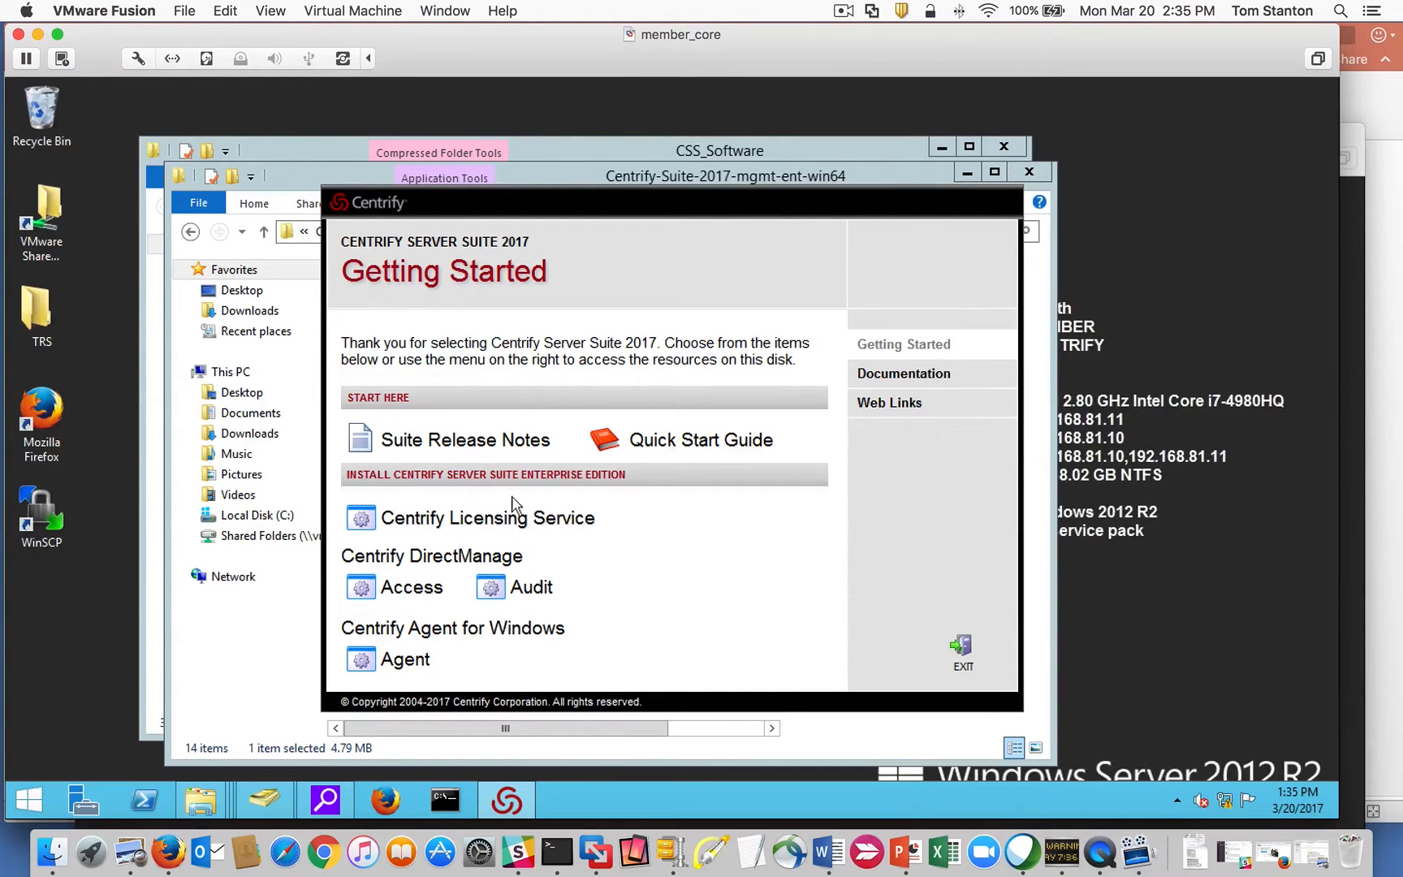
Start the DirectManage Access install, approving setup changes and SQL Server Compact 3.5.
{"action": "left_click", "coordinate": [389, 591]}
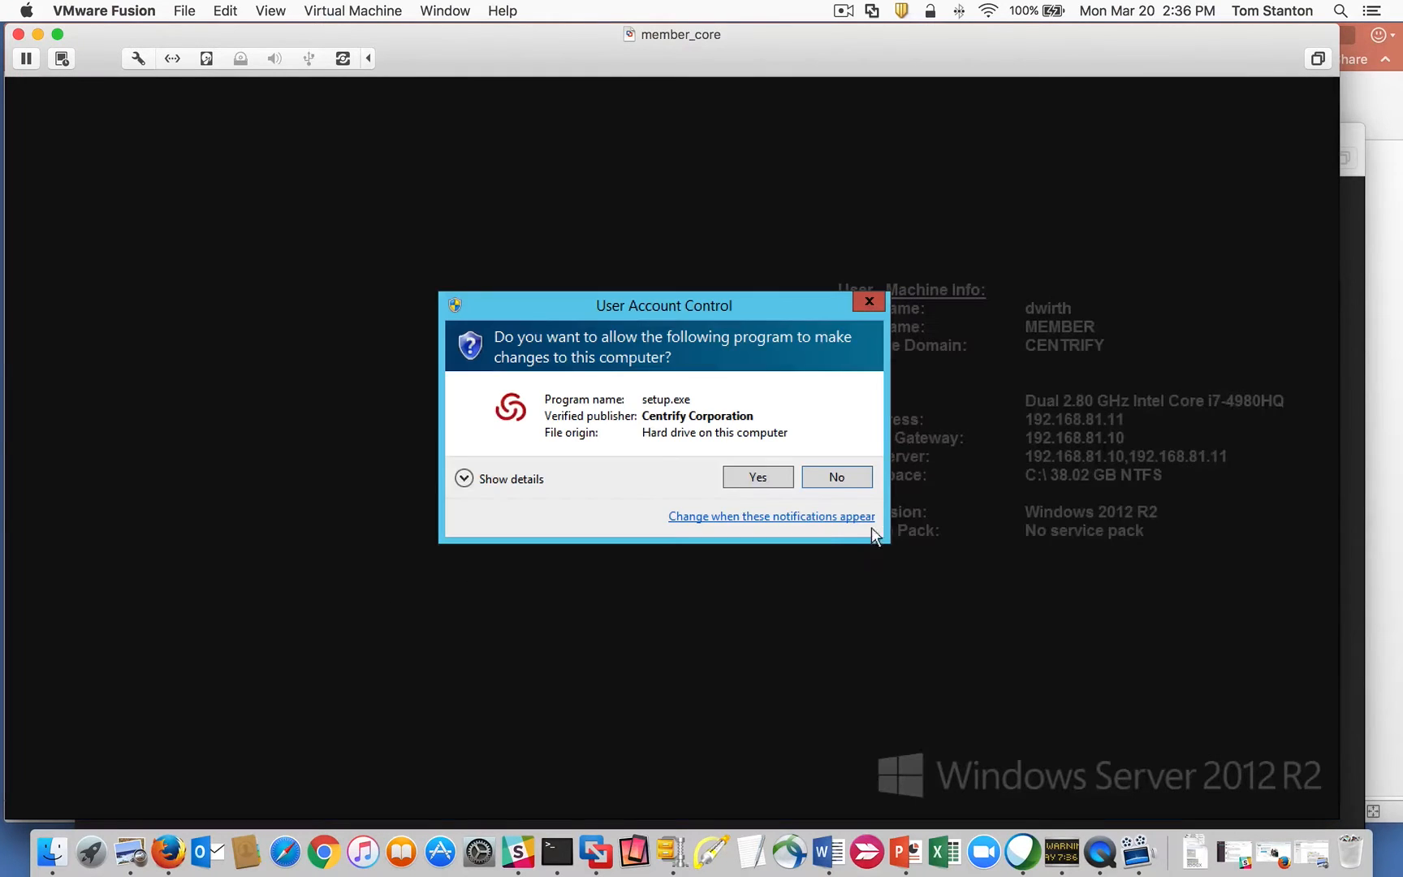
{"action": "left_click", "coordinate": [756, 477]}
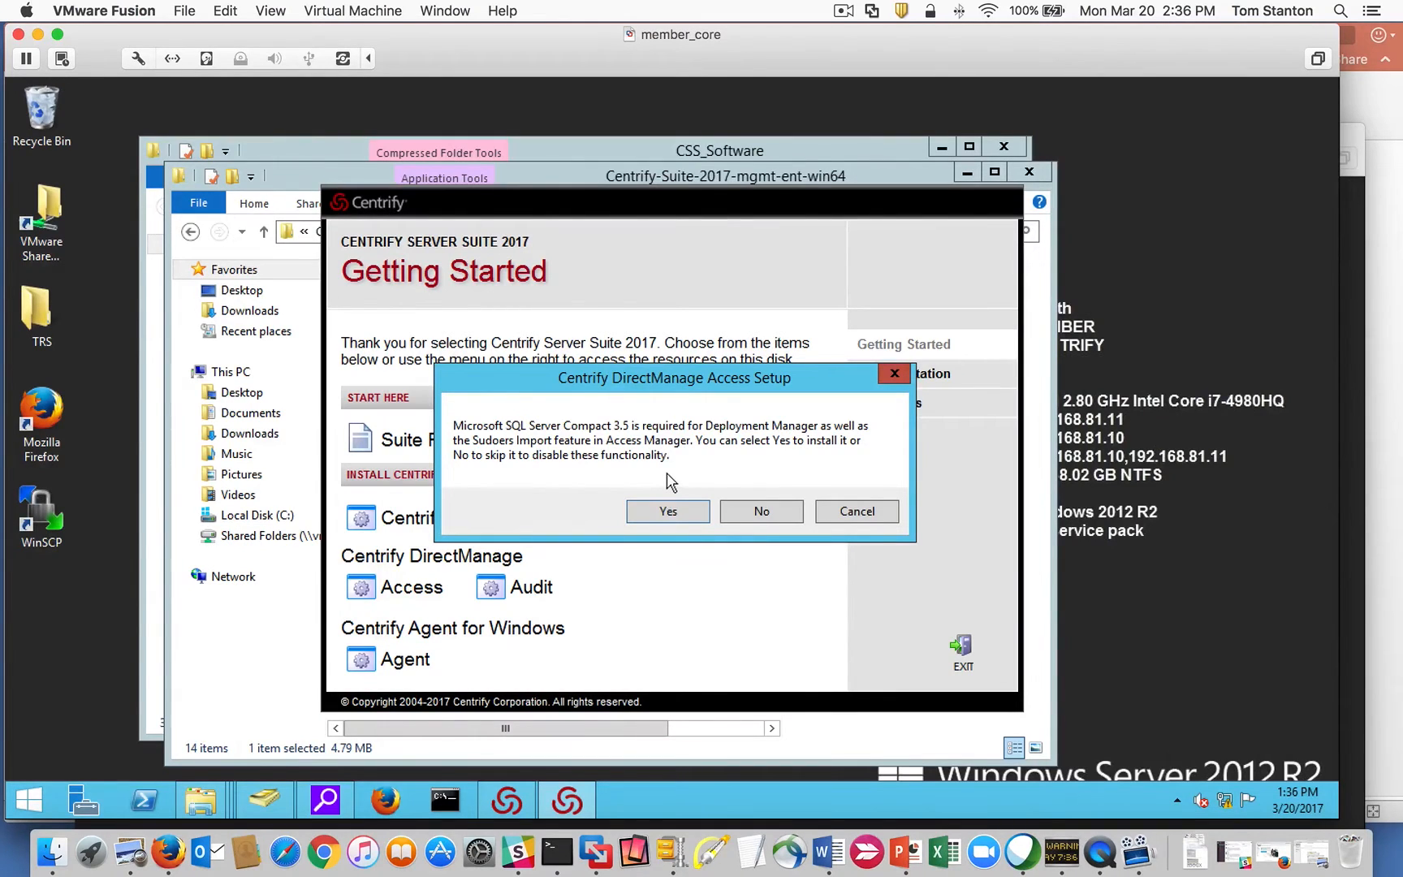
{"action": "left_click", "coordinate": [664, 511]}
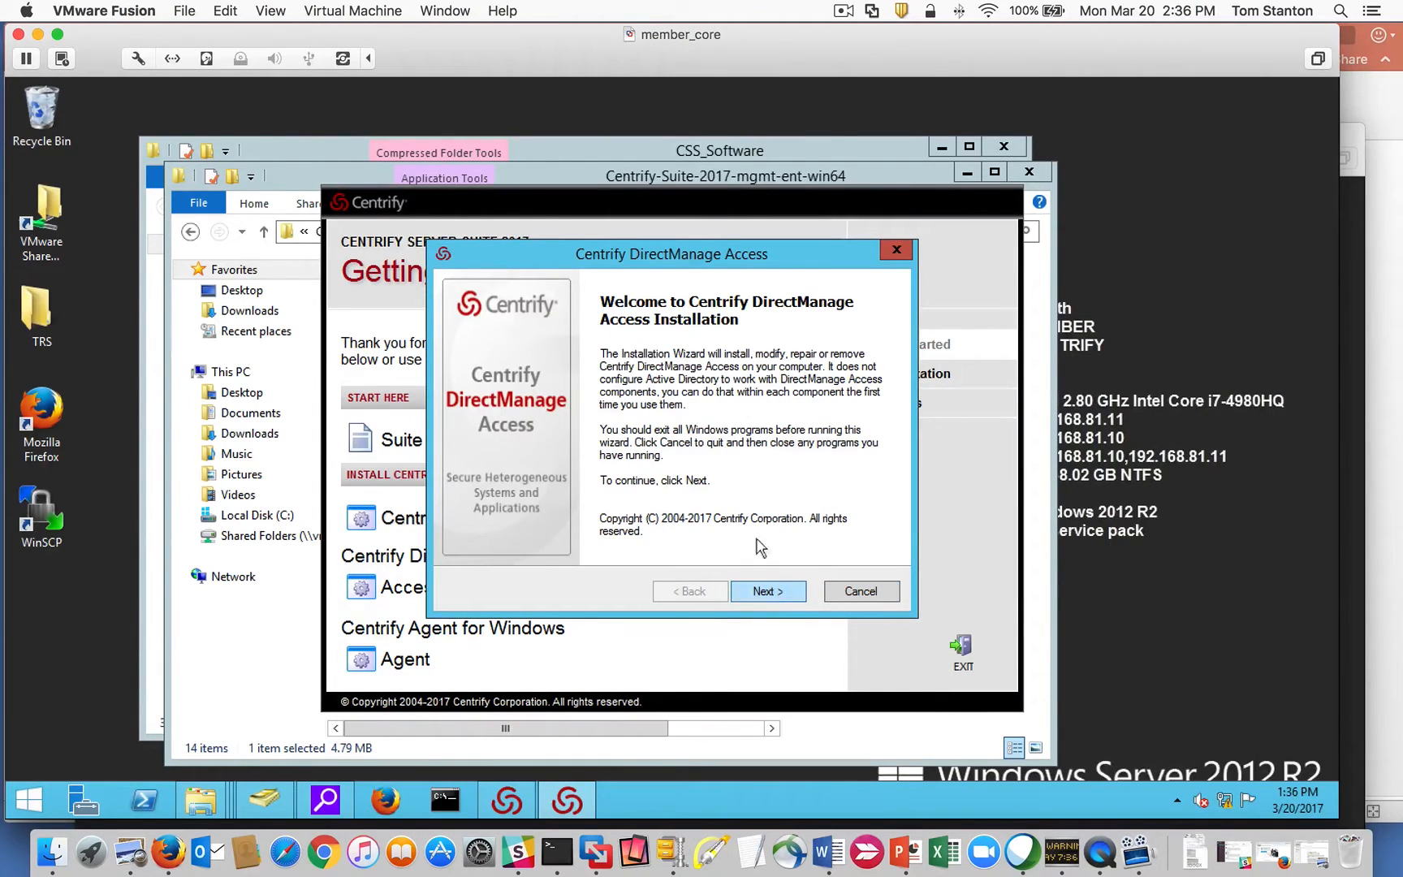
Accept the license agreement and register with company name 'Cent'.
{"action": "left_click", "coordinate": [778, 591]}
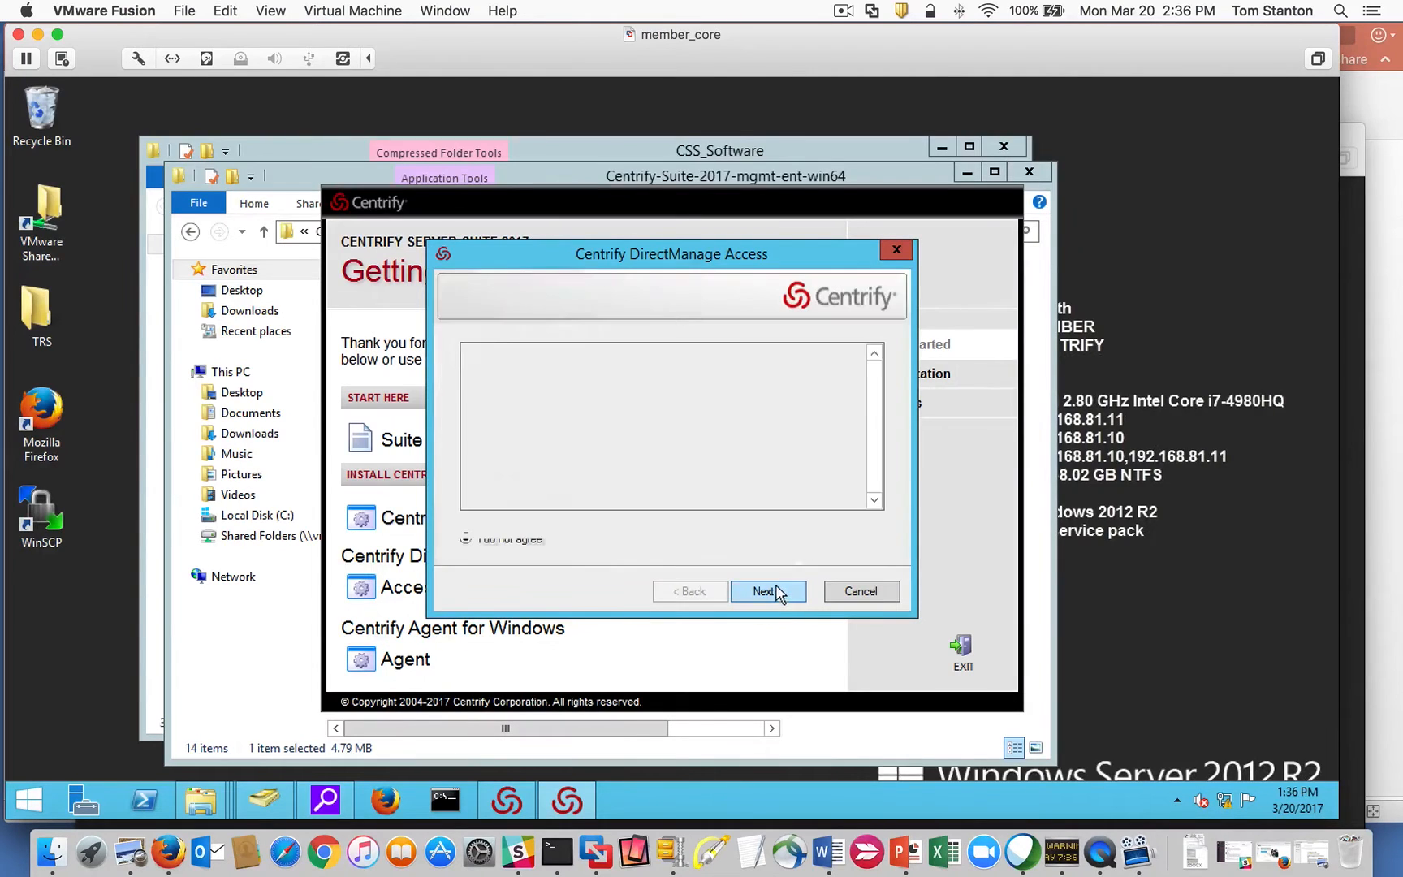
{"action": "left_click", "coordinate": [508, 525]}
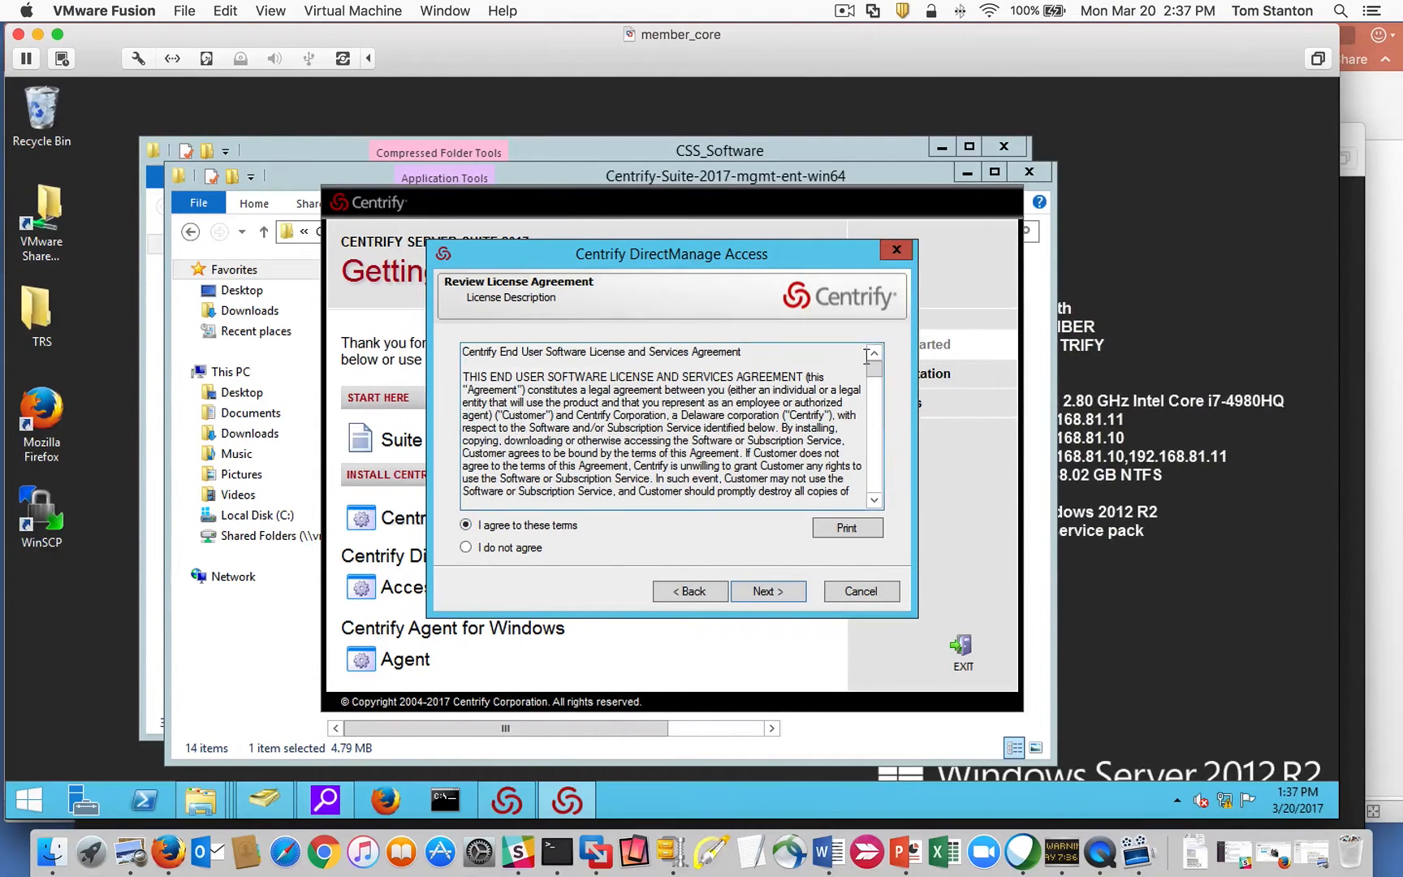
{"action": "left_click_drag", "start_coordinate": [874, 371], "coordinate": [874, 504]}
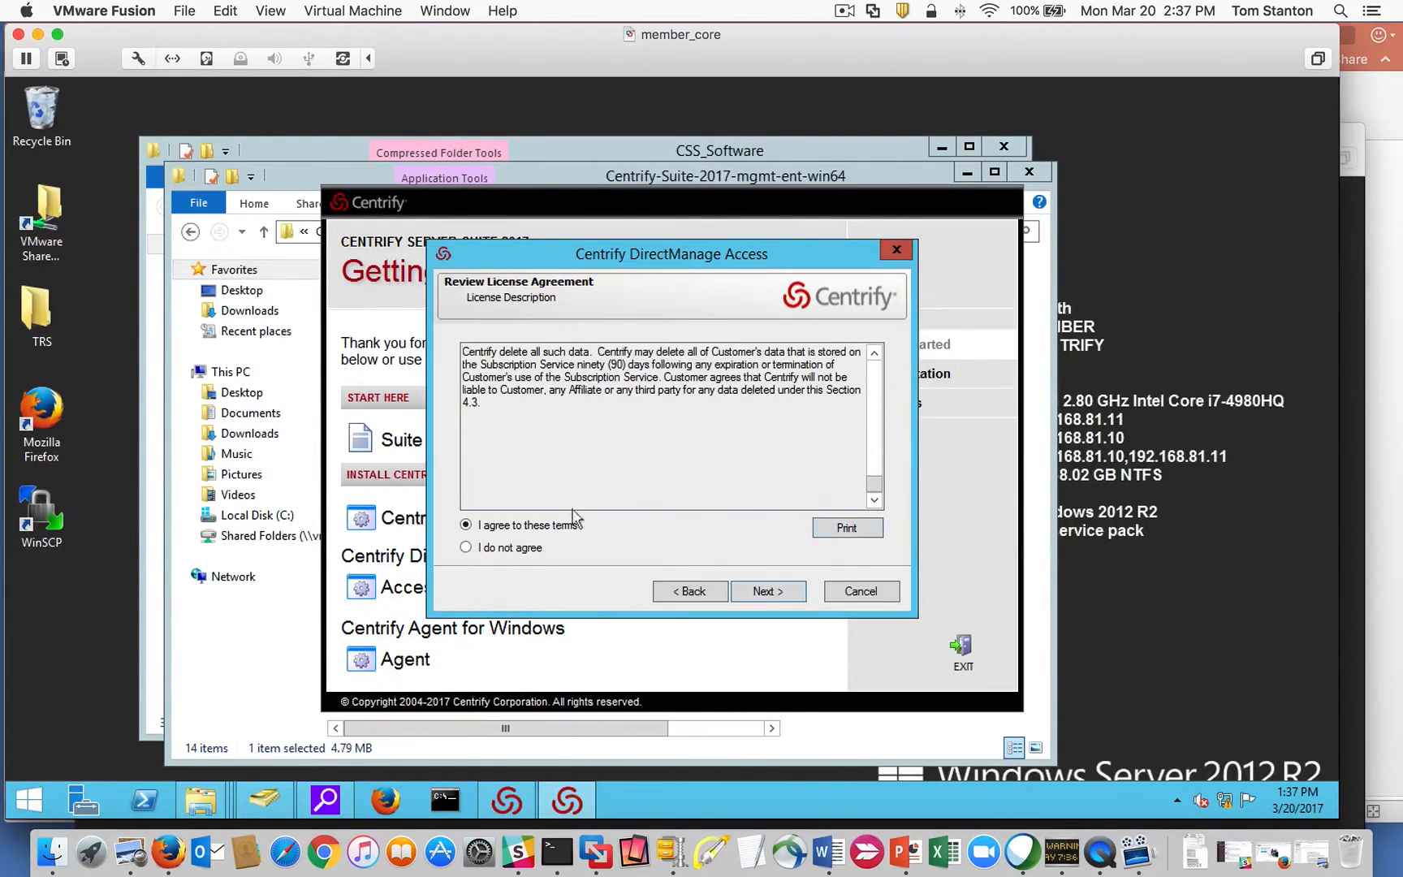
{"action": "left_click", "coordinate": [767, 593]}
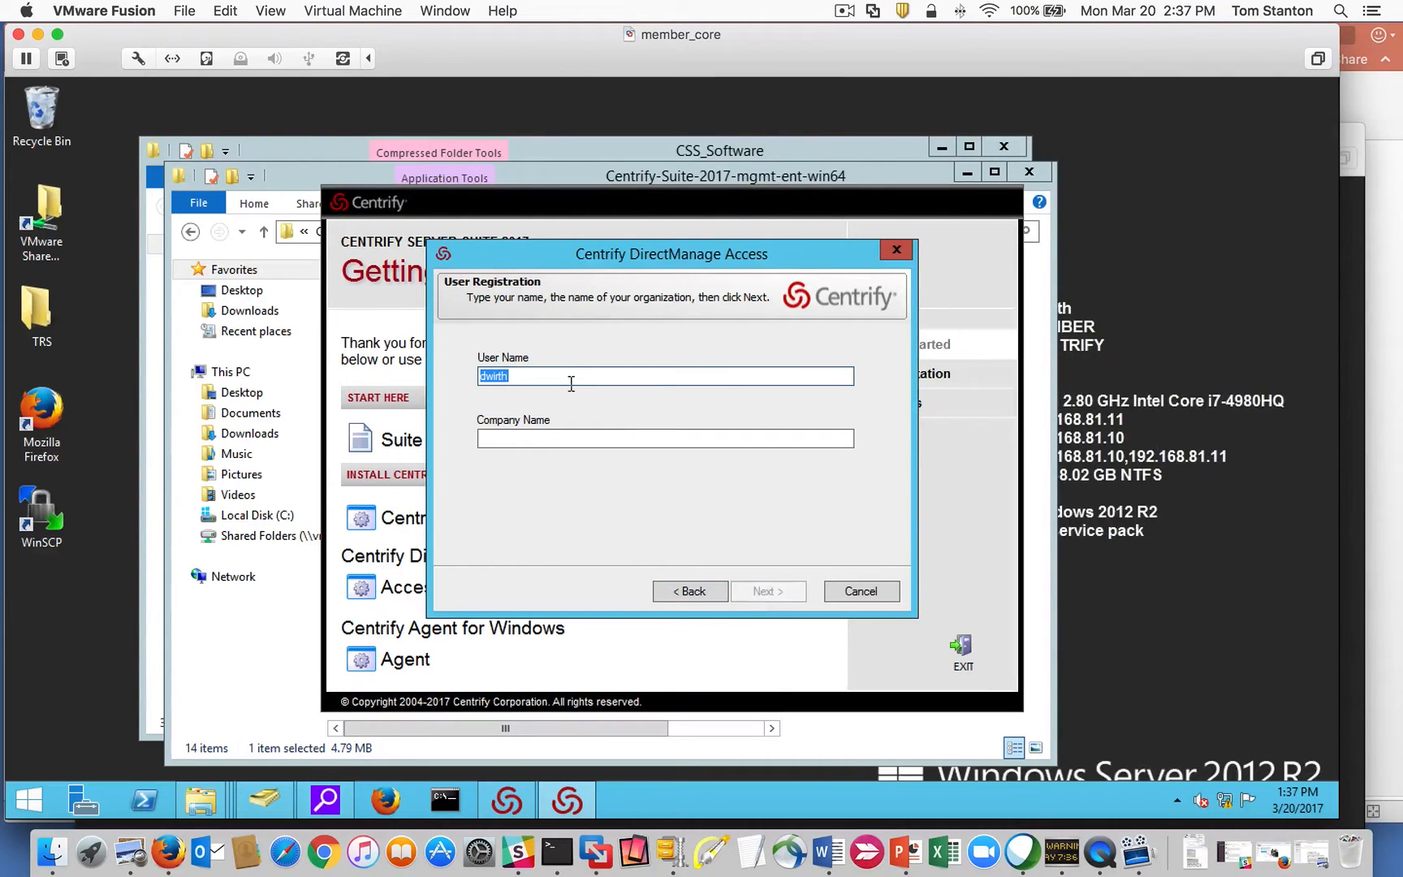
{"action": "left_click", "coordinate": [554, 438]}
{"action": "type", "text": "Cent"}
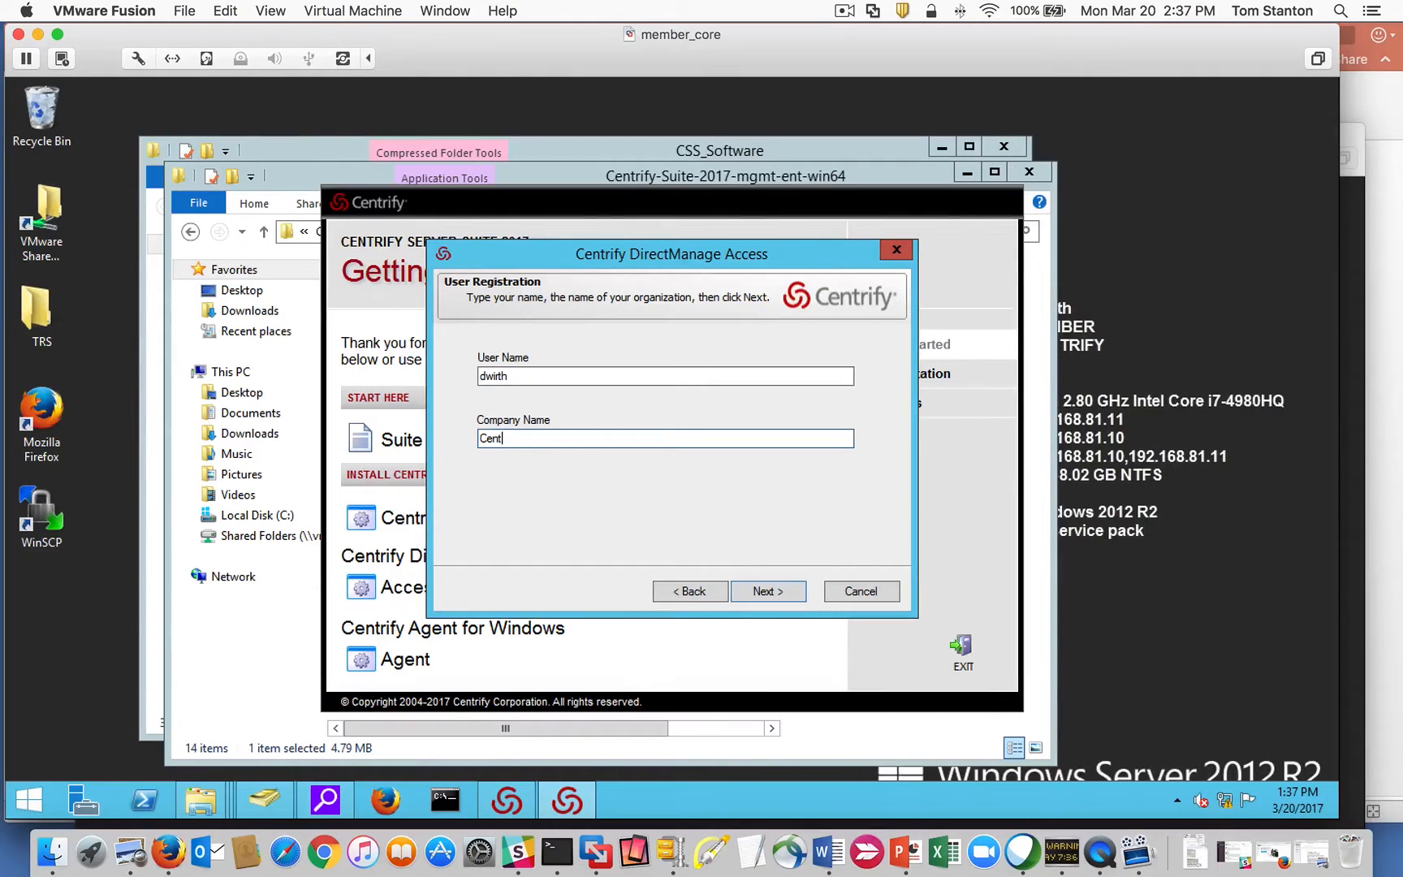
{"action": "left_click", "coordinate": [768, 591]}
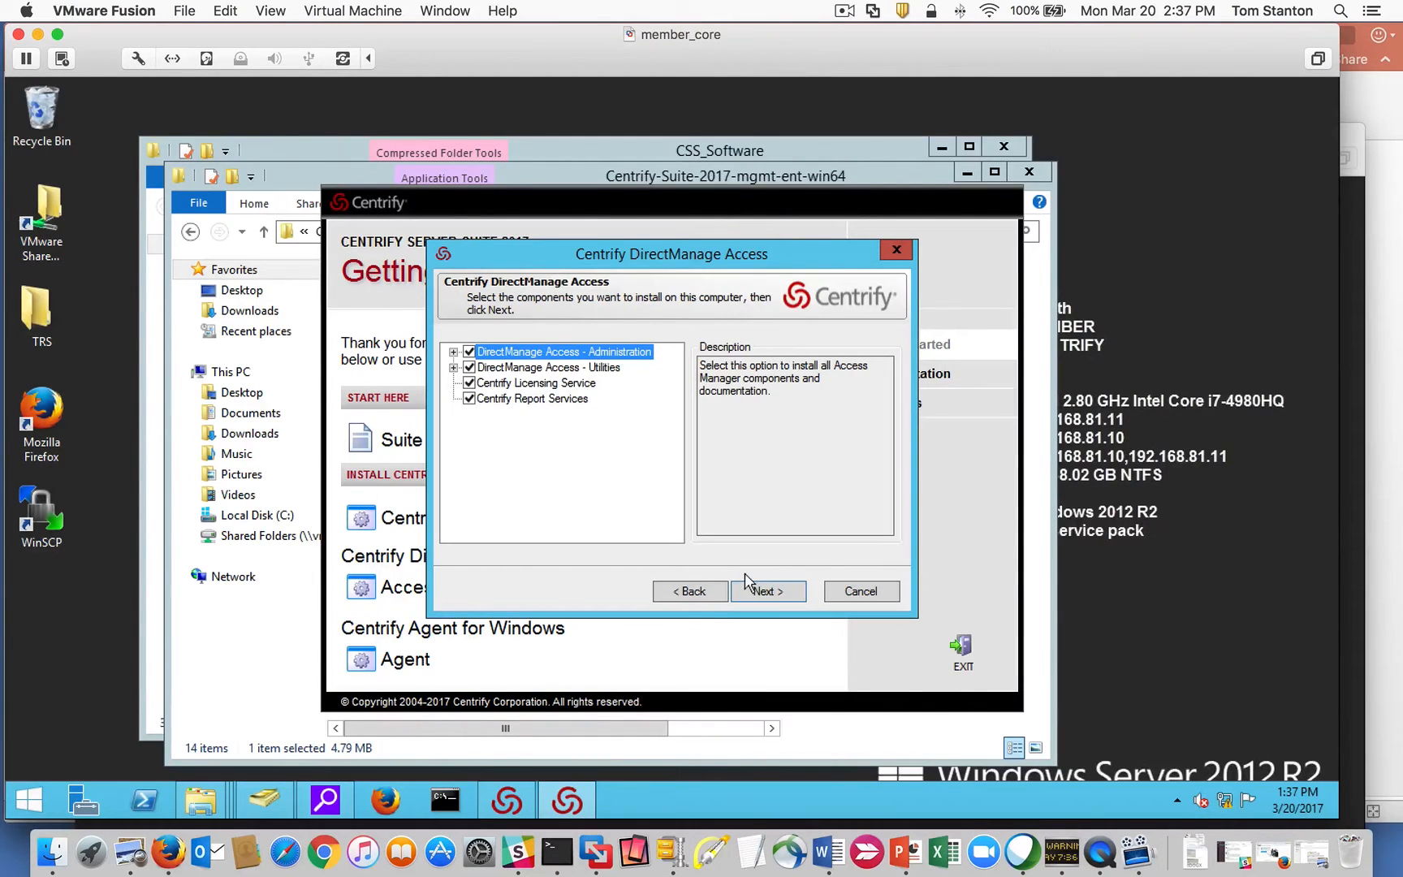
Include Centrify Zone Provisioning Agent and exclude Centrify Report Services from the components.
{"action": "left_click", "coordinate": [454, 352]}
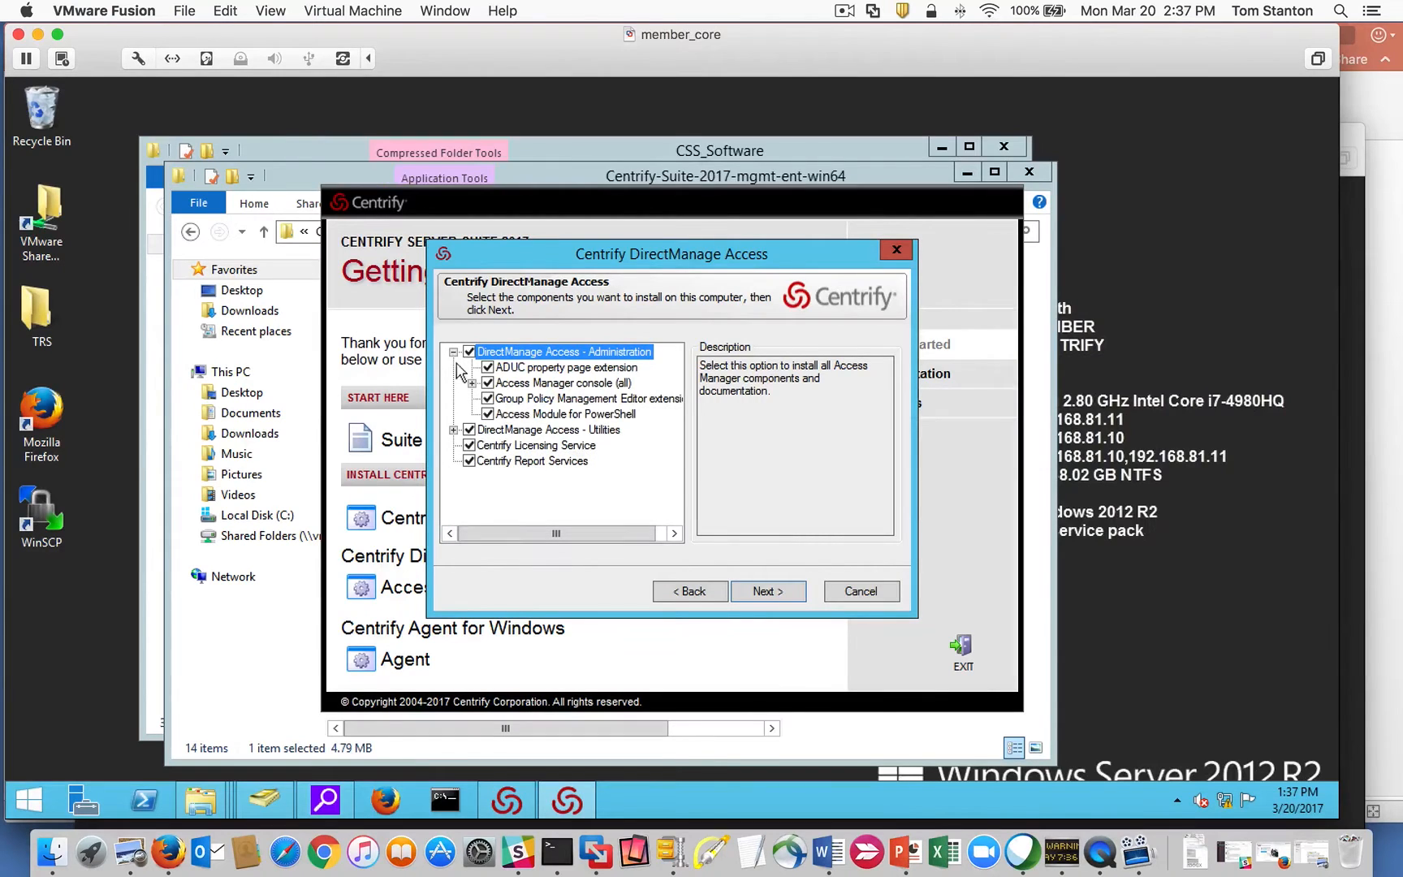
{"action": "left_click", "coordinate": [472, 383]}
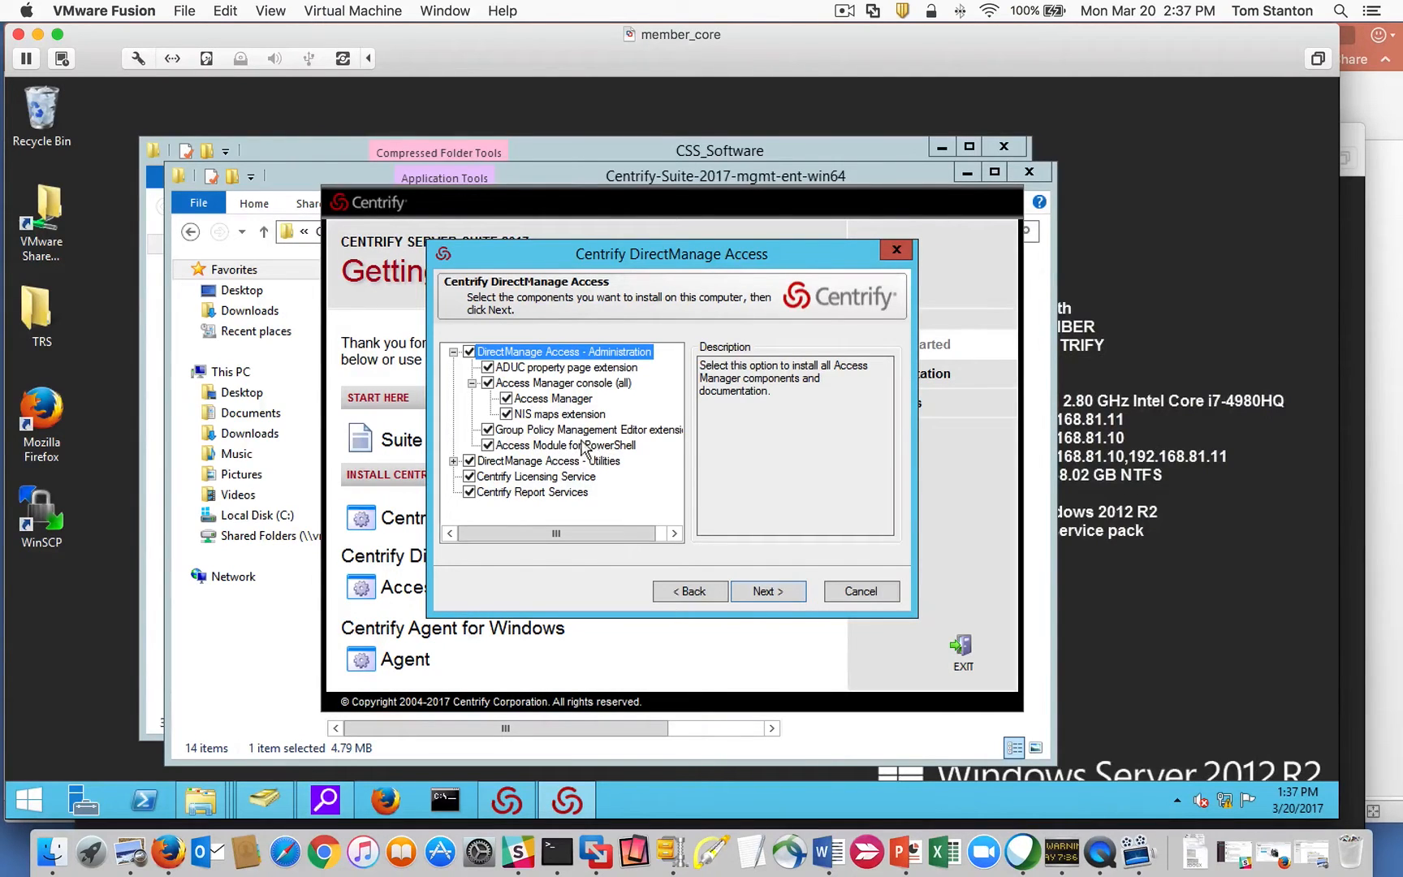
{"action": "left_click", "coordinate": [453, 461]}
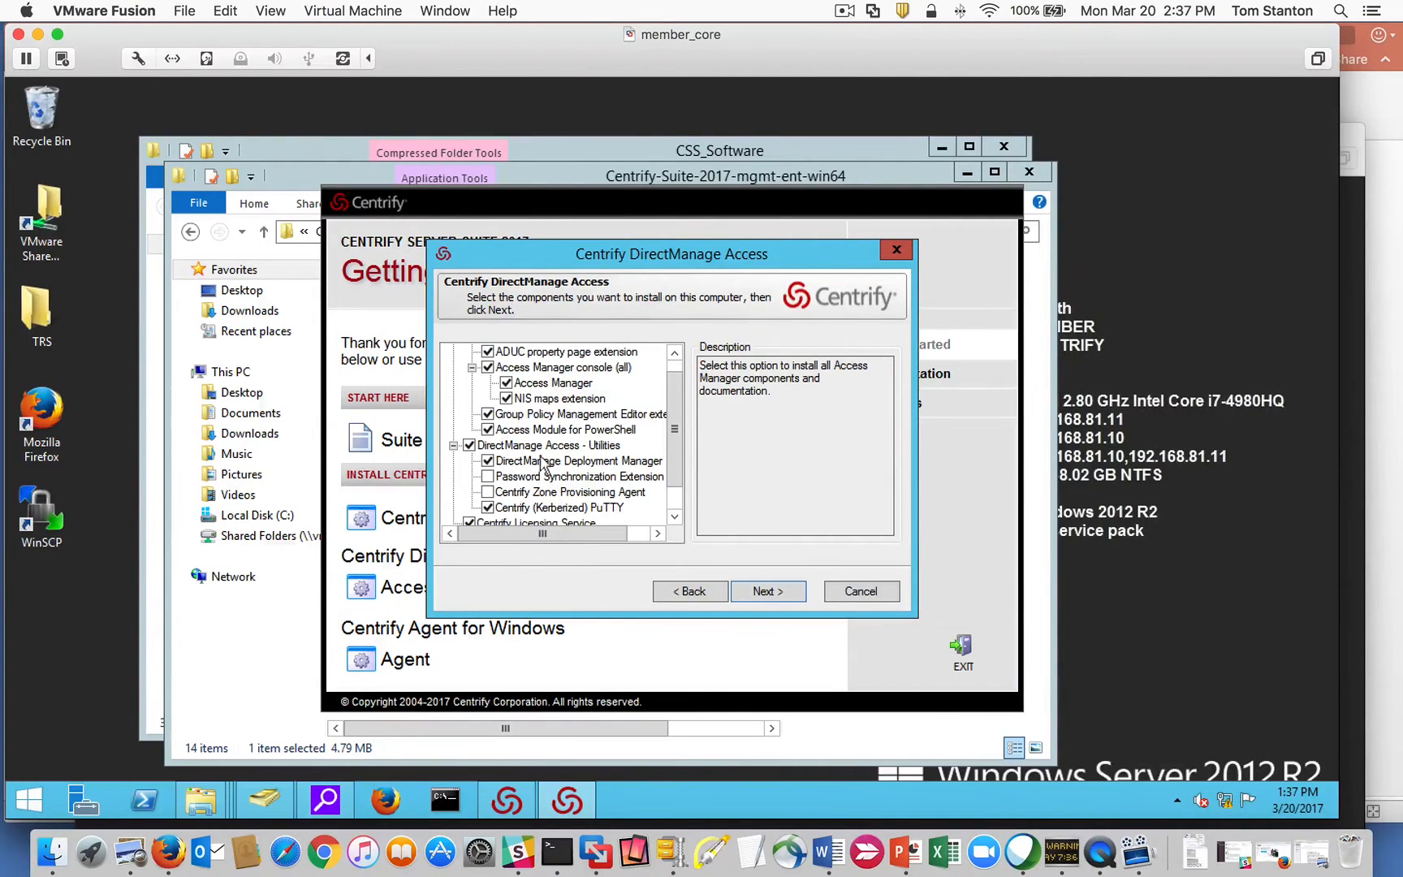
{"action": "scroll", "coordinate": [682, 486], "scroll_direction": "down", "scroll_amount": 1}
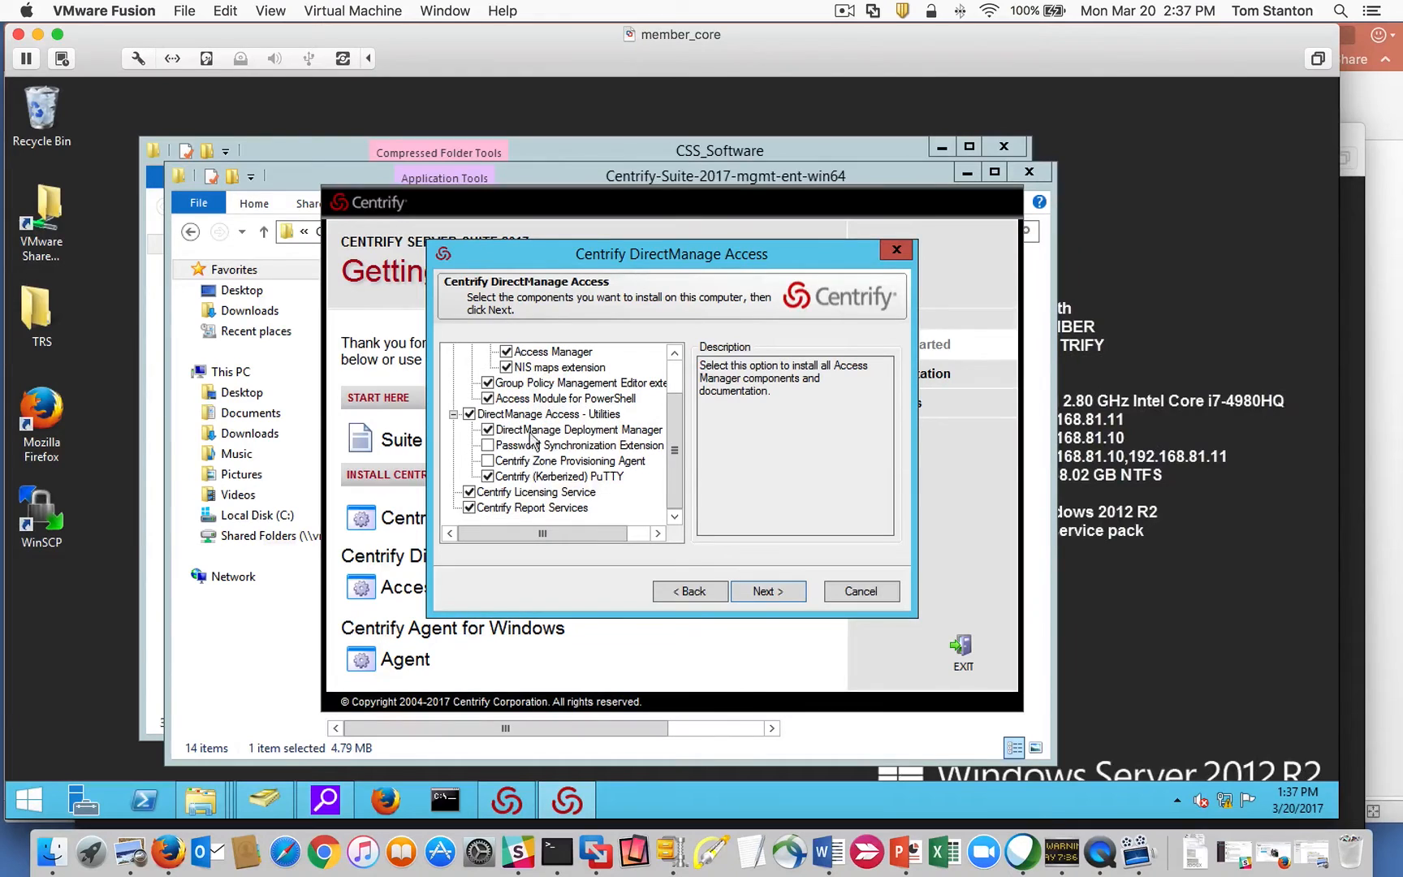
{"action": "left_click", "coordinate": [488, 461]}
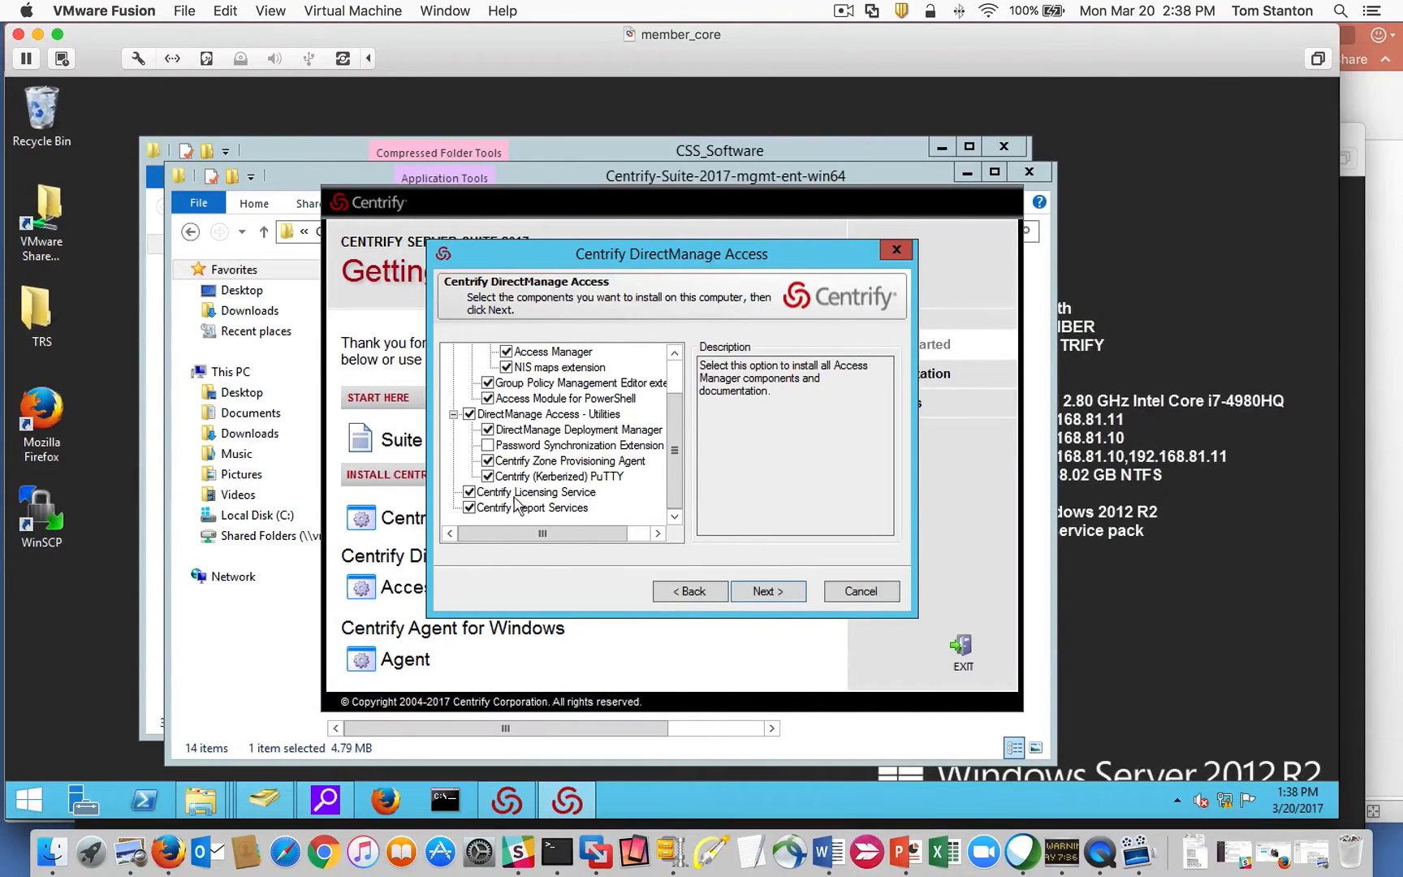
{"action": "left_click", "coordinate": [471, 509]}
{"action": "left_click_drag", "start_coordinate": [674, 479], "coordinate": [676, 363]}
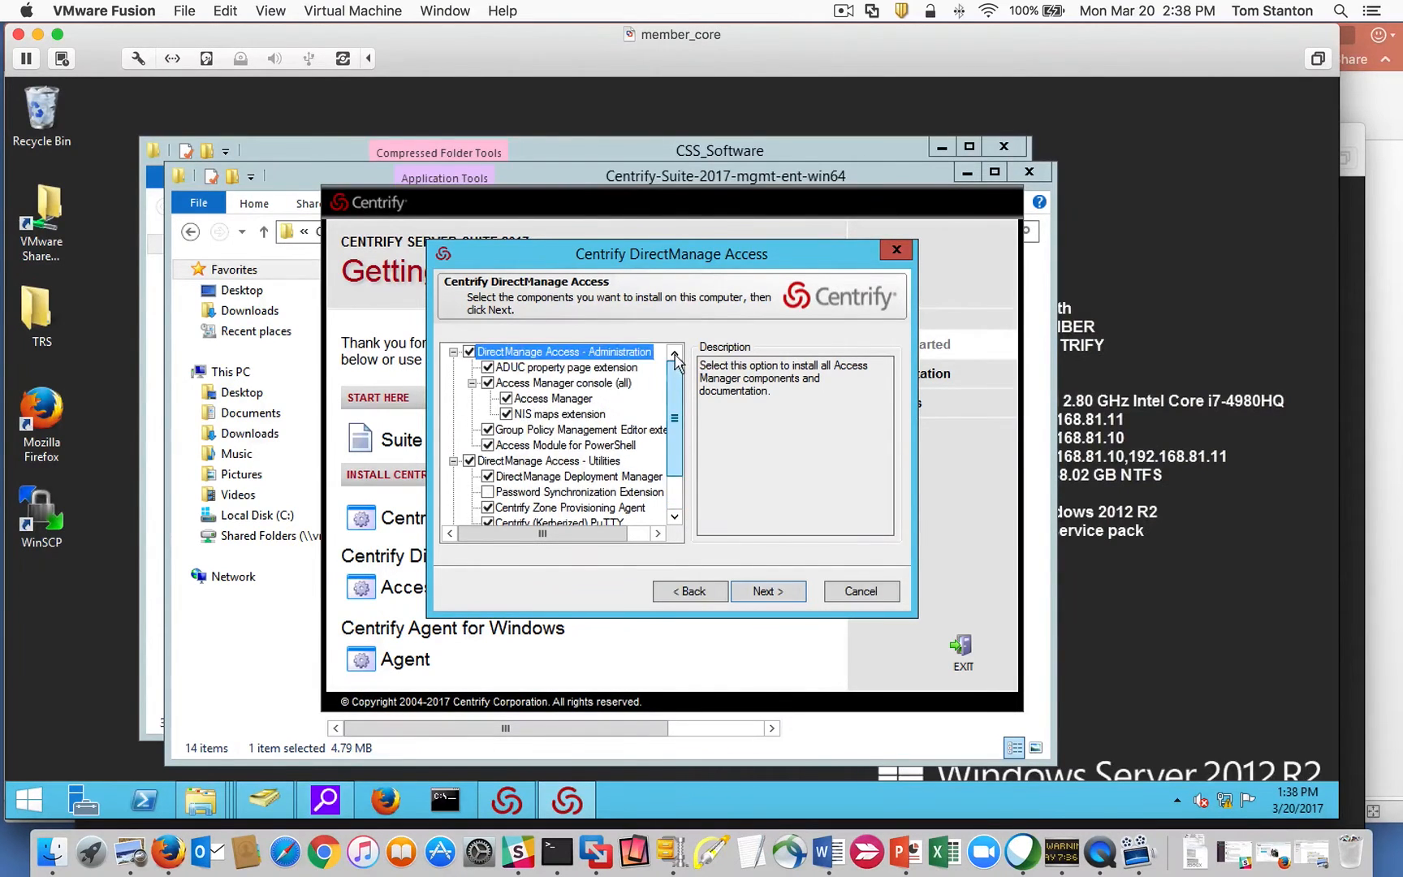
{"action": "scroll", "coordinate": [676, 364], "scroll_direction": "down", "scroll_amount": 1}
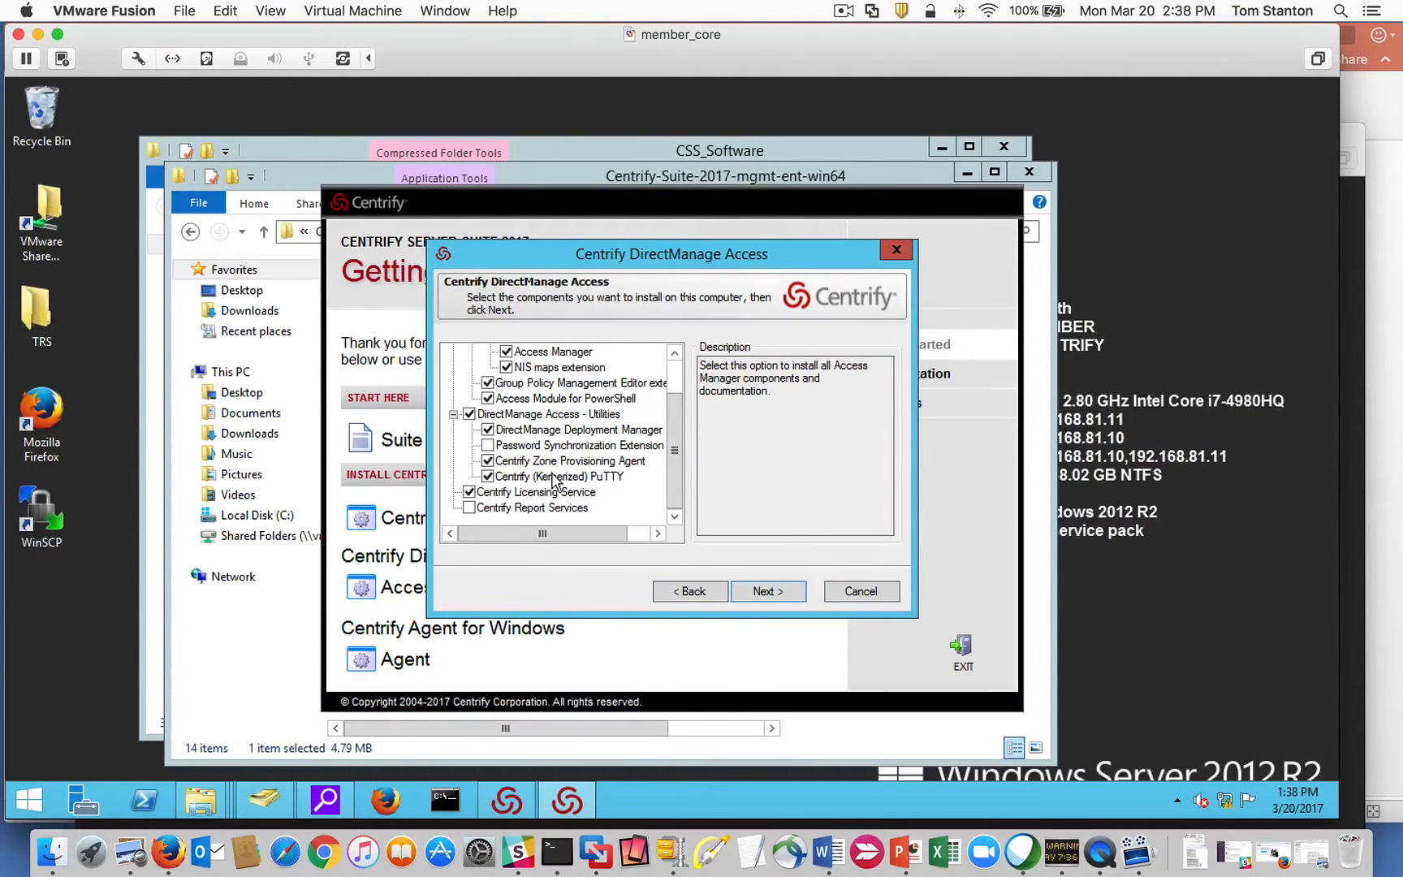
{"action": "scroll", "coordinate": [680, 448], "scroll_direction": "up", "scroll_amount": 1}
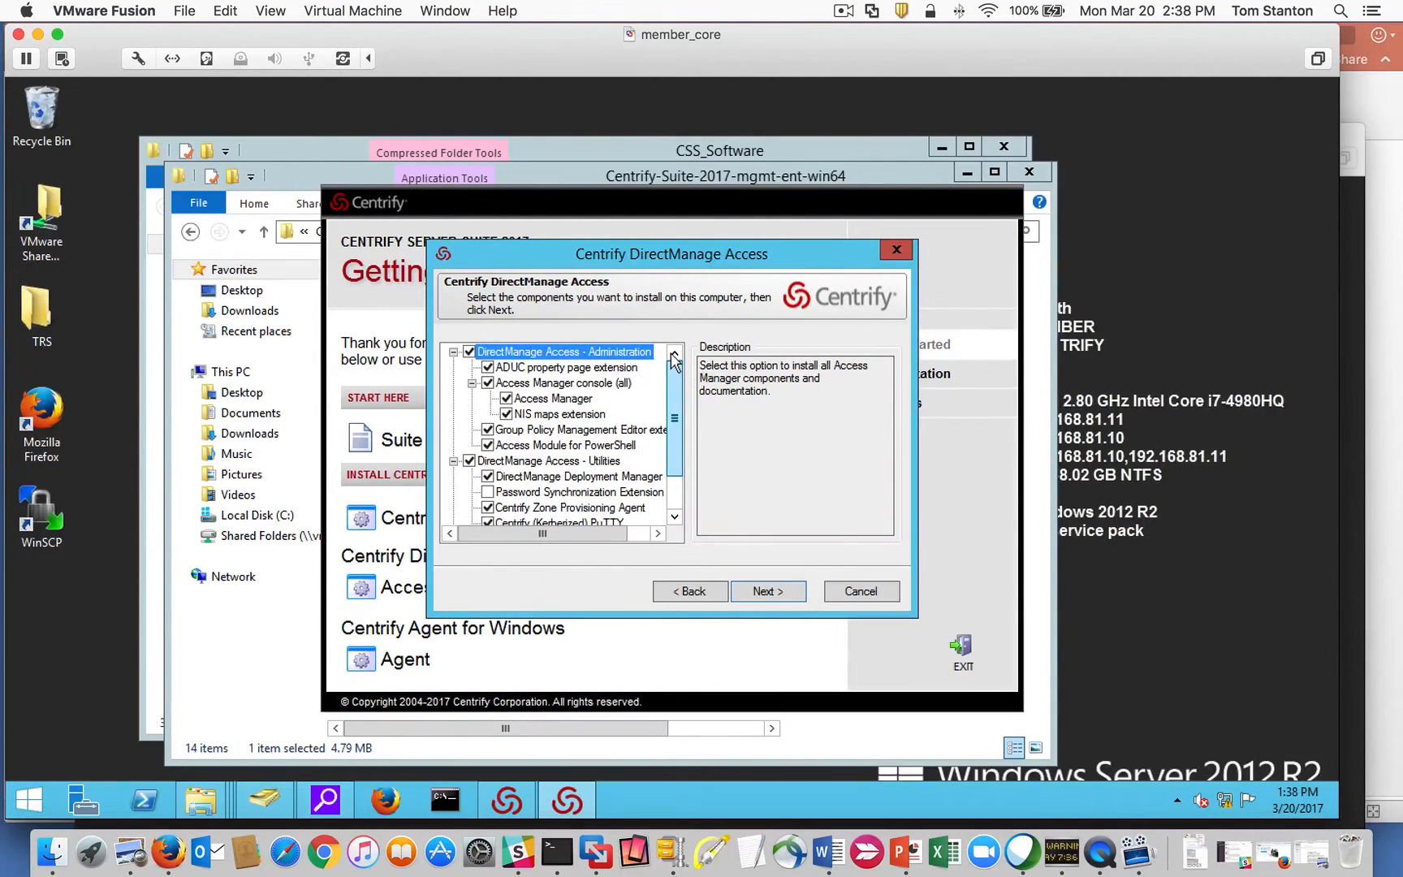
{"action": "scroll", "coordinate": [681, 448], "scroll_direction": "down", "scroll_amount": 1}
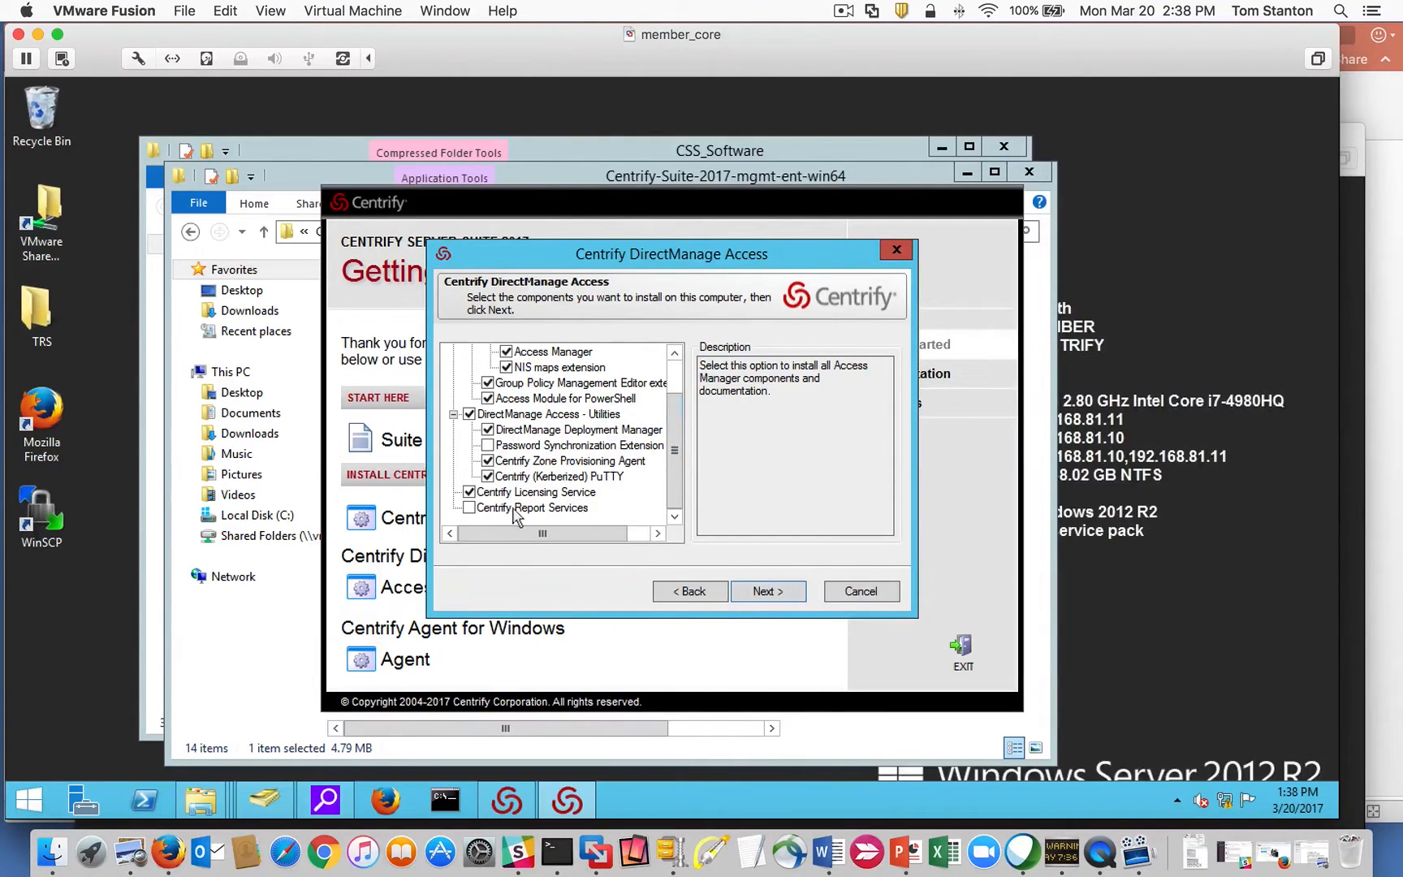
{"action": "left_click", "coordinate": [767, 592]}
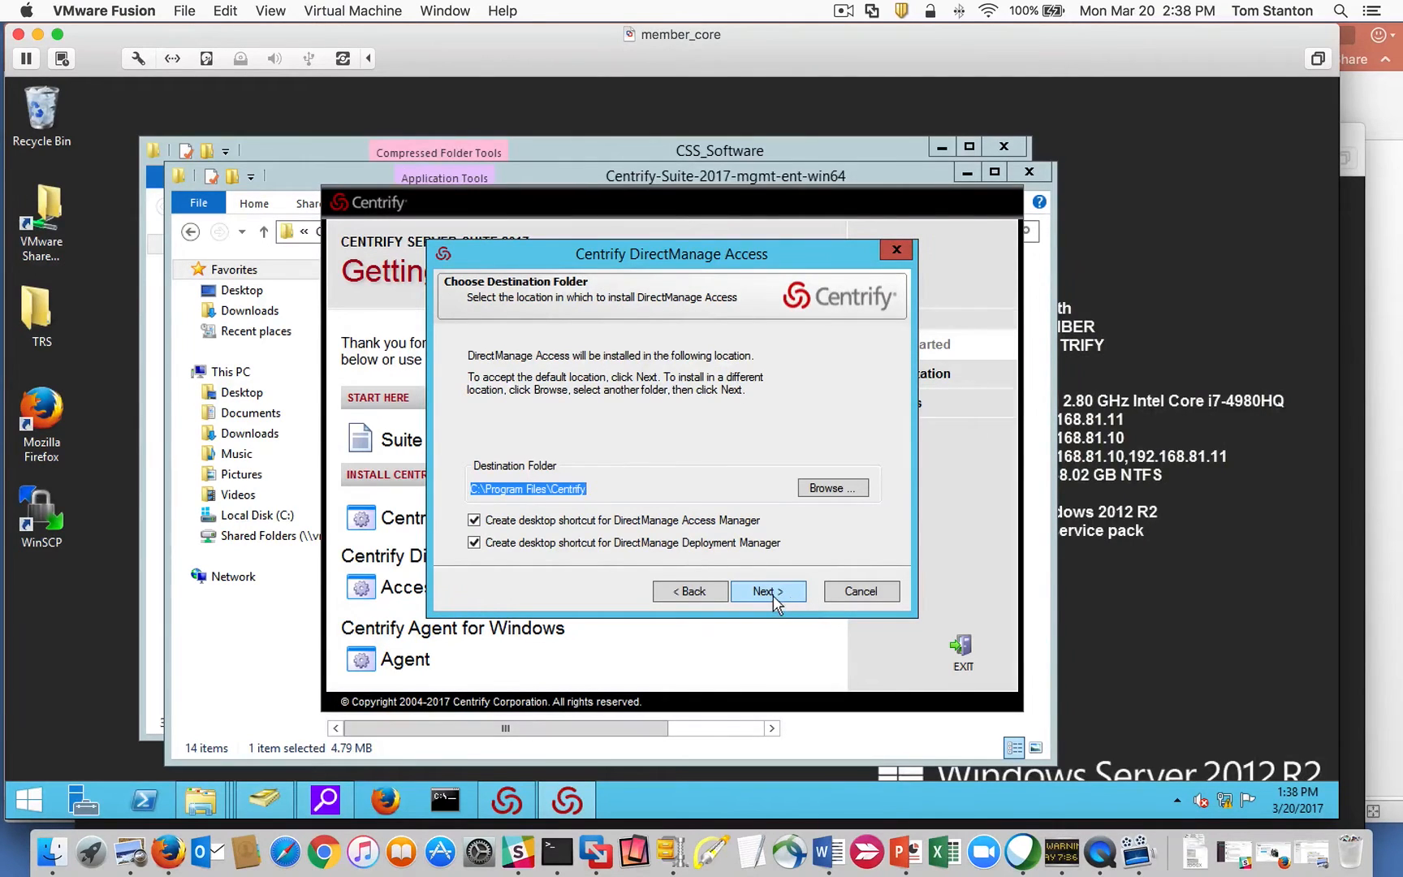
Install to the default location, finish, and continue without a ZPA service account.
{"action": "left_click", "coordinate": [773, 595]}
{"action": "left_click", "coordinate": [773, 595]}
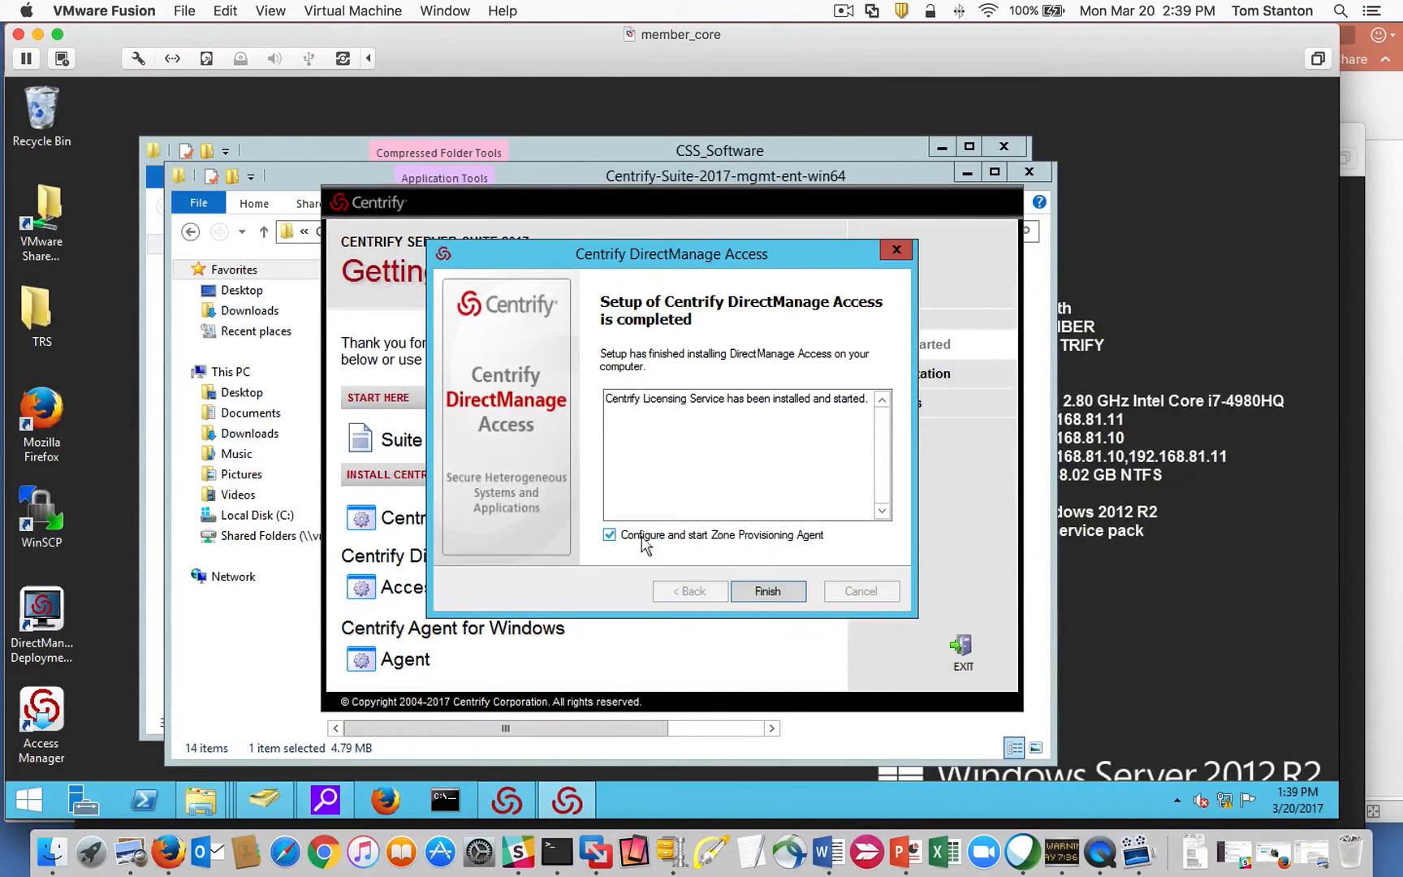
{"action": "left_click", "coordinate": [769, 592]}
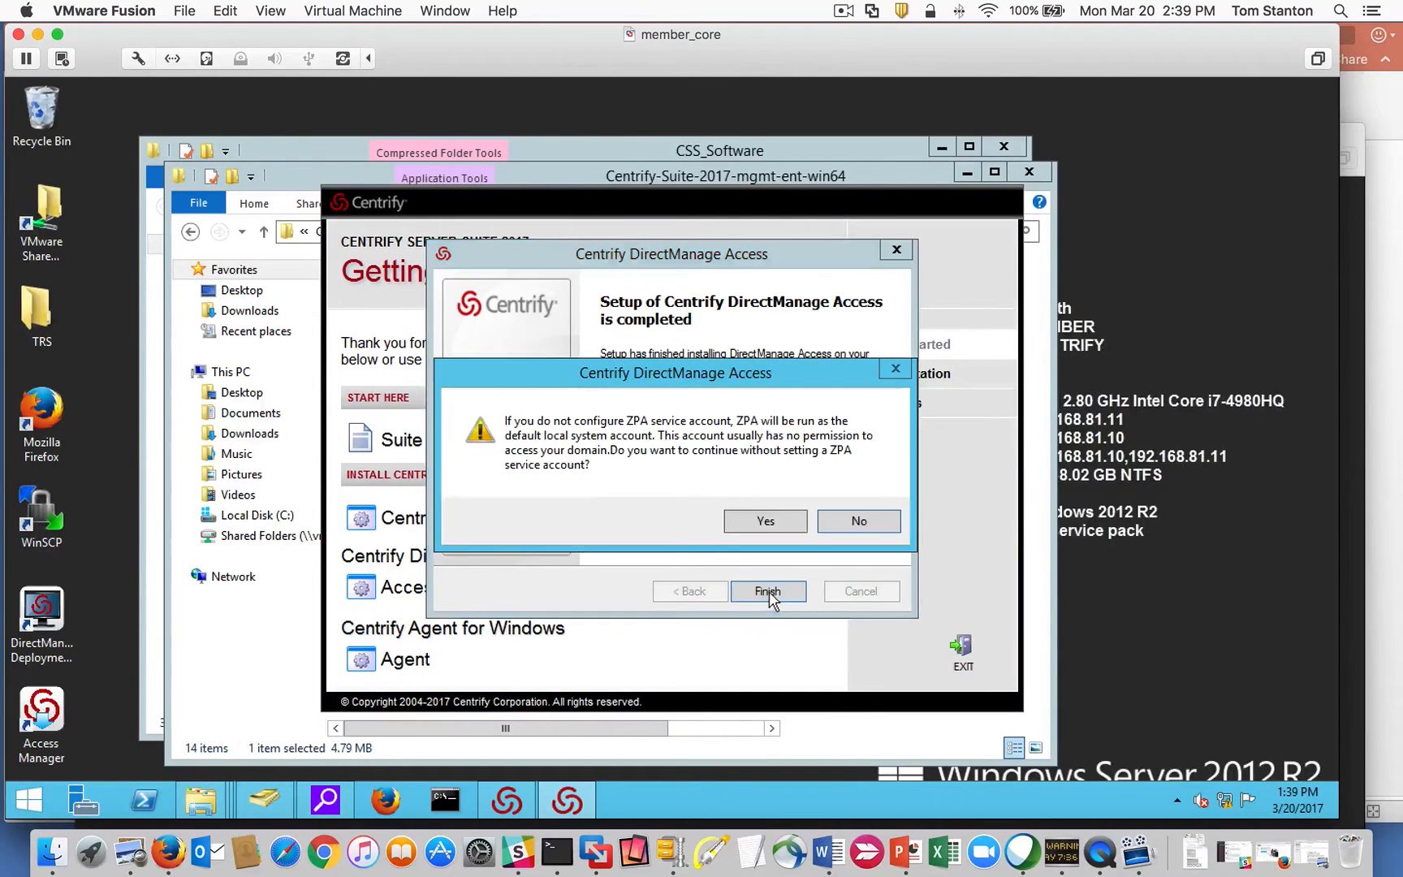
{"action": "left_click", "coordinate": [768, 522]}
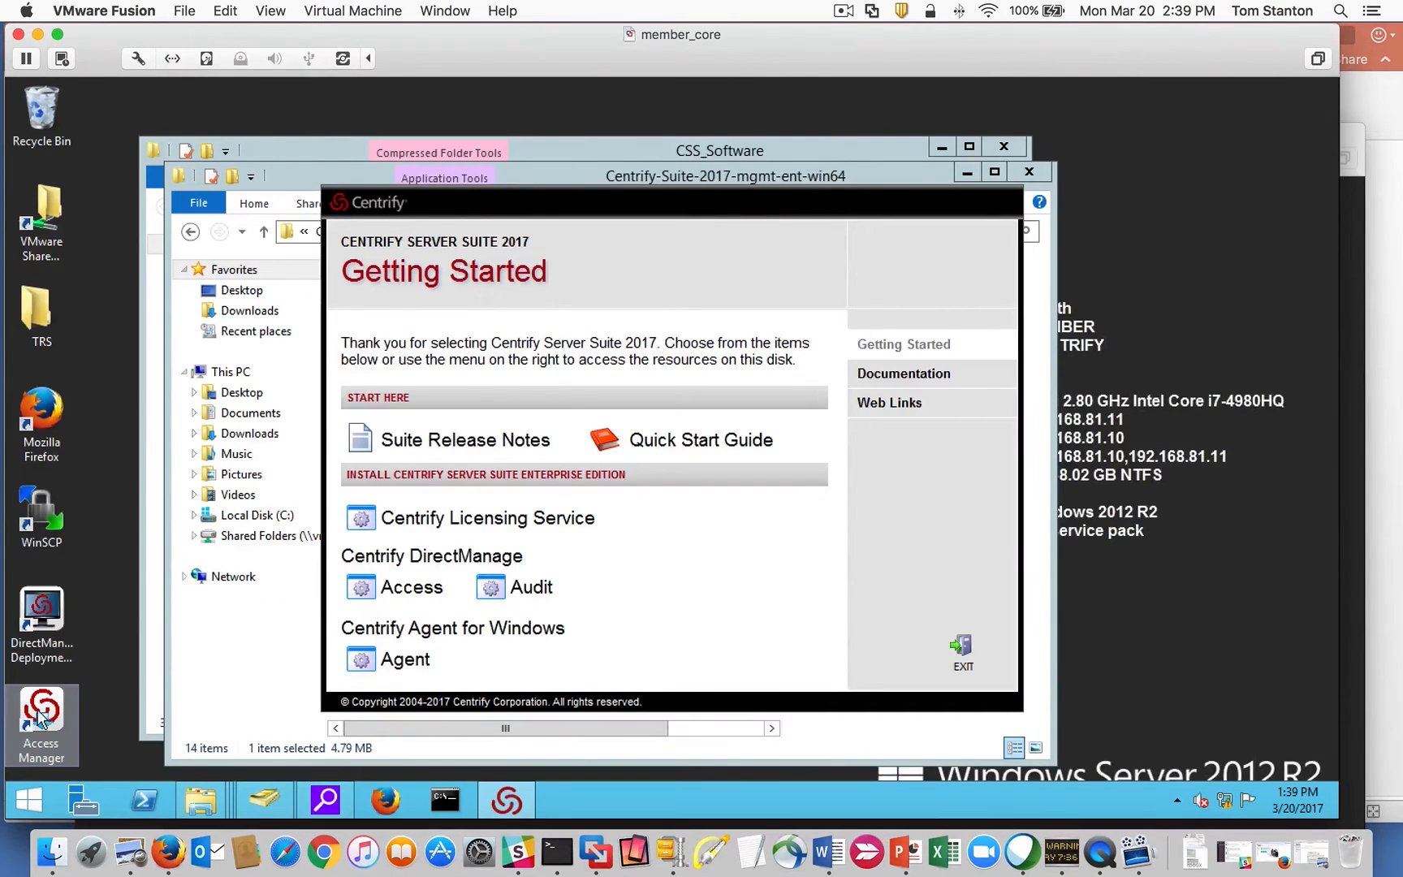
Close the installer windows and open CentrifyTempLicKeys in Notepad with the key selected.
{"action": "left_click", "coordinate": [961, 652]}
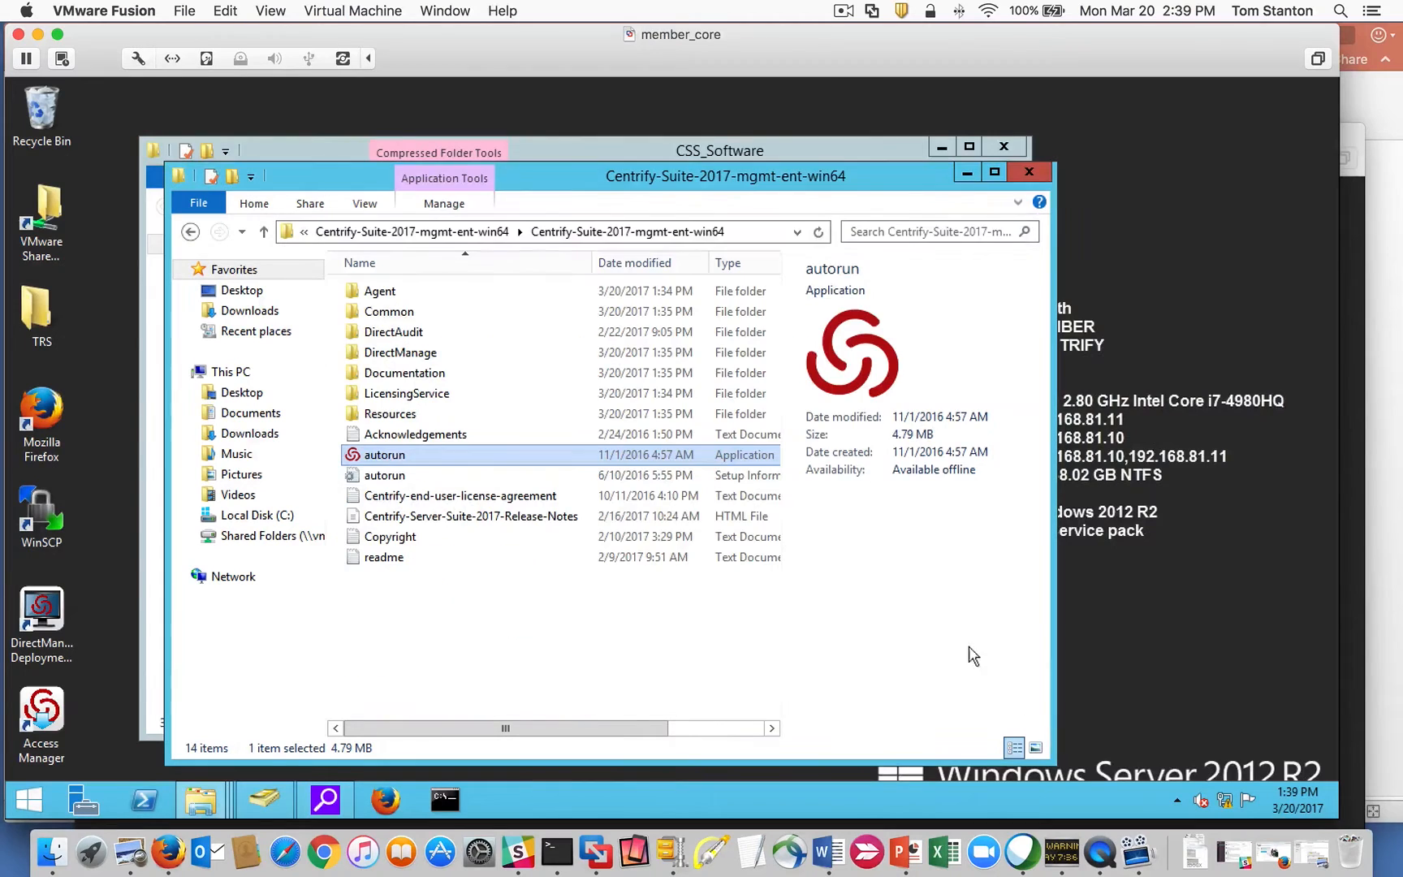
{"action": "left_click", "coordinate": [1027, 171]}
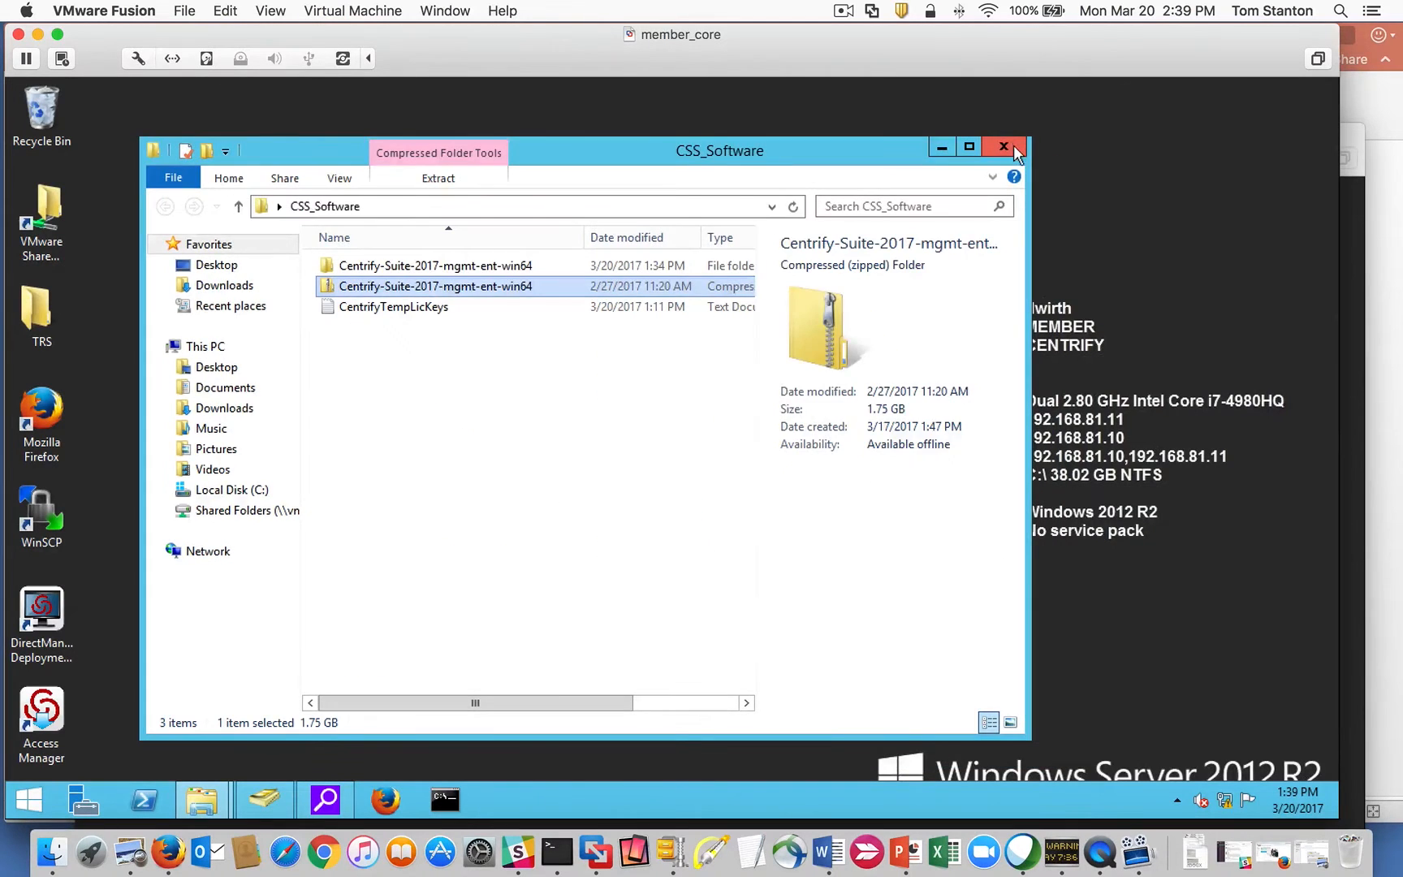
{"action": "left_click", "coordinate": [1019, 150]}
{"action": "double_click", "coordinate": [325, 412]}
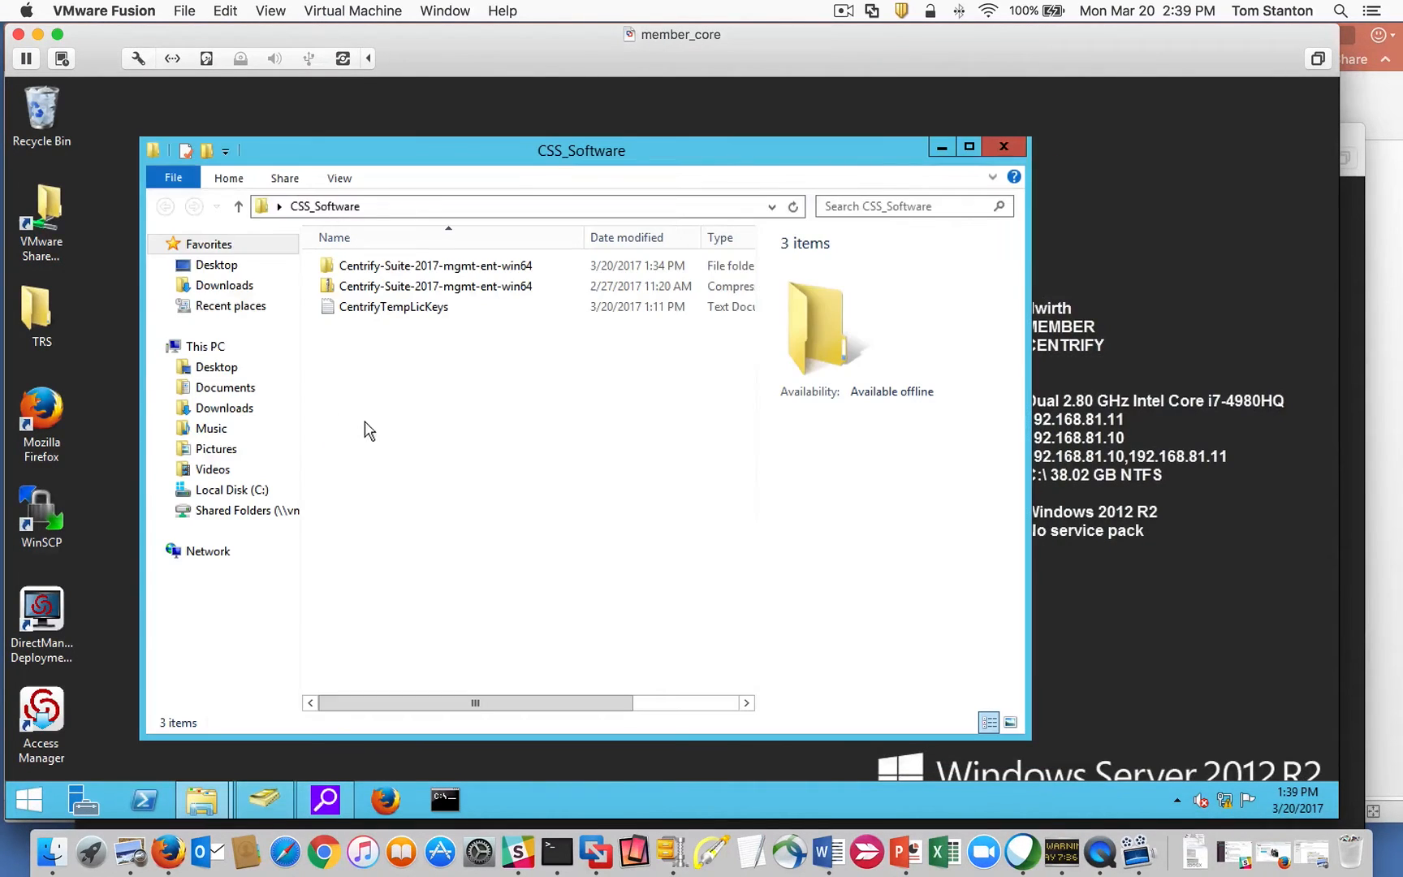
{"action": "double_click", "coordinate": [372, 308]}
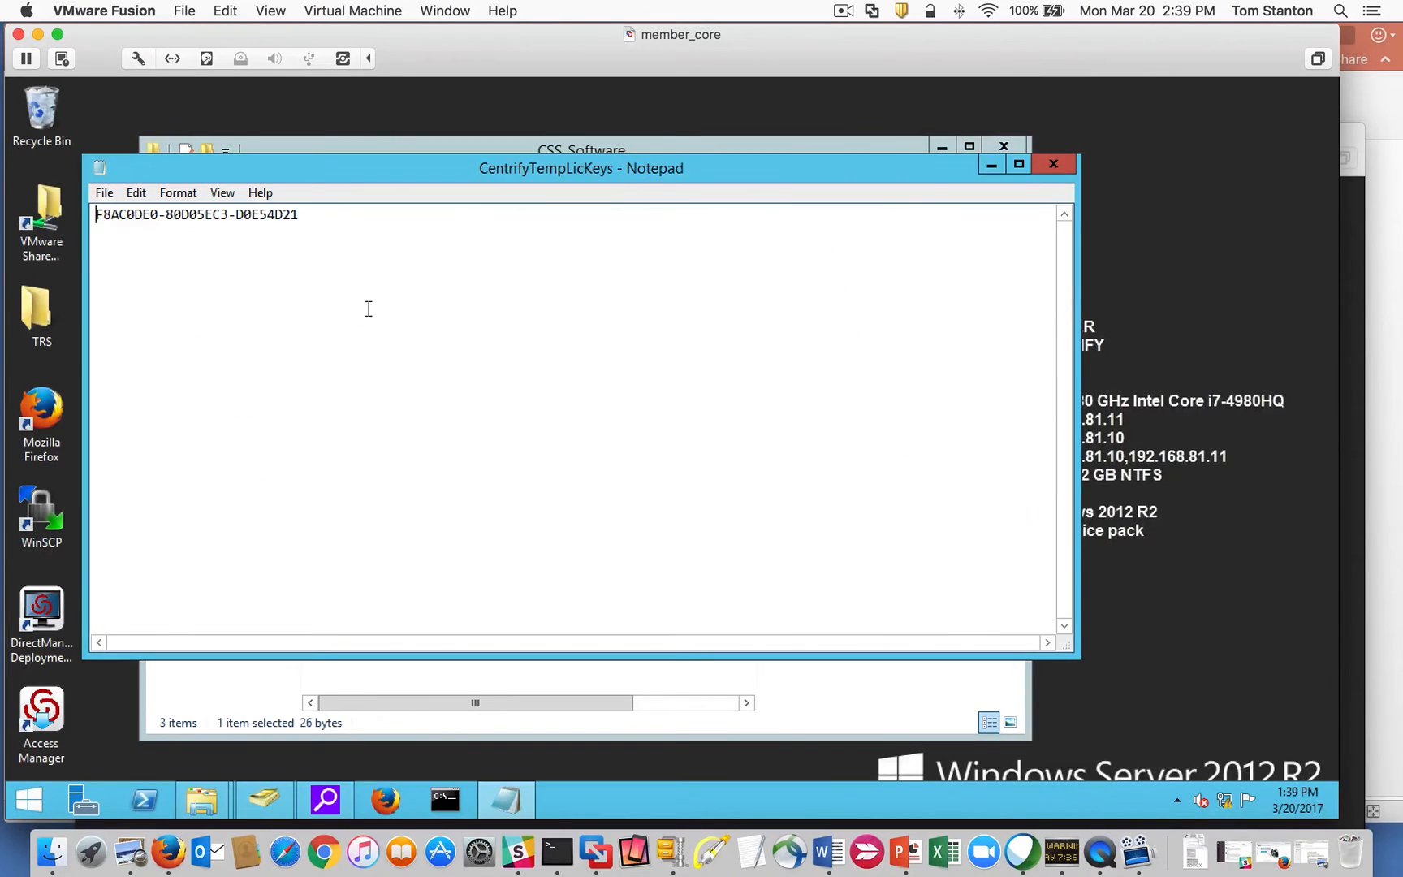
{"action": "left_click", "coordinate": [940, 147]}
{"action": "left_click_drag", "start_coordinate": [476, 164], "coordinate": [509, 133]}
{"action": "left_click_drag", "start_coordinate": [350, 186], "coordinate": [94, 180]}
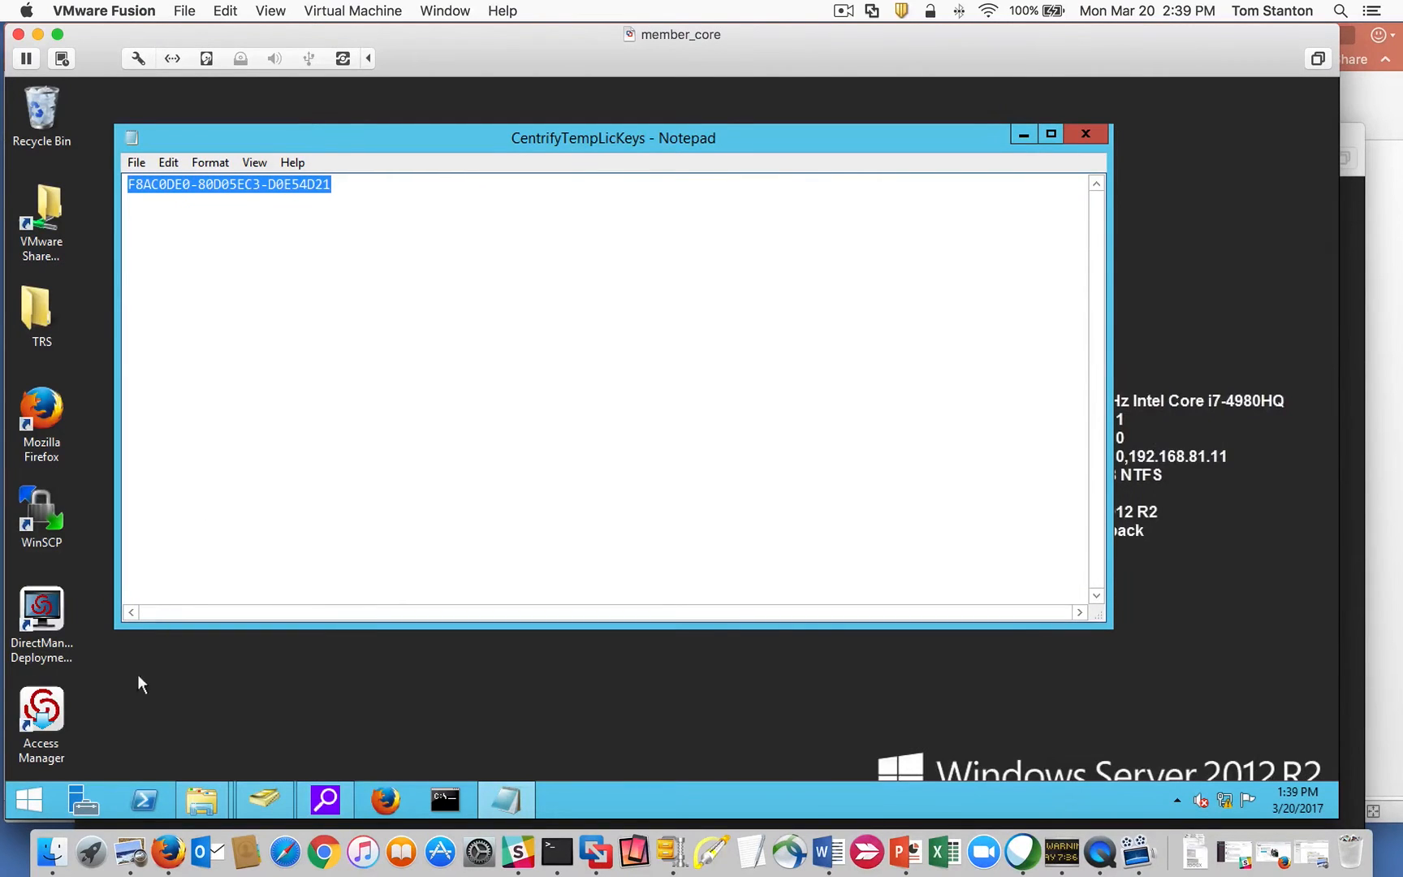
Launch Access Manager and connect to the forest via dc.centrify.vms.
{"action": "double_click", "coordinate": [55, 715]}
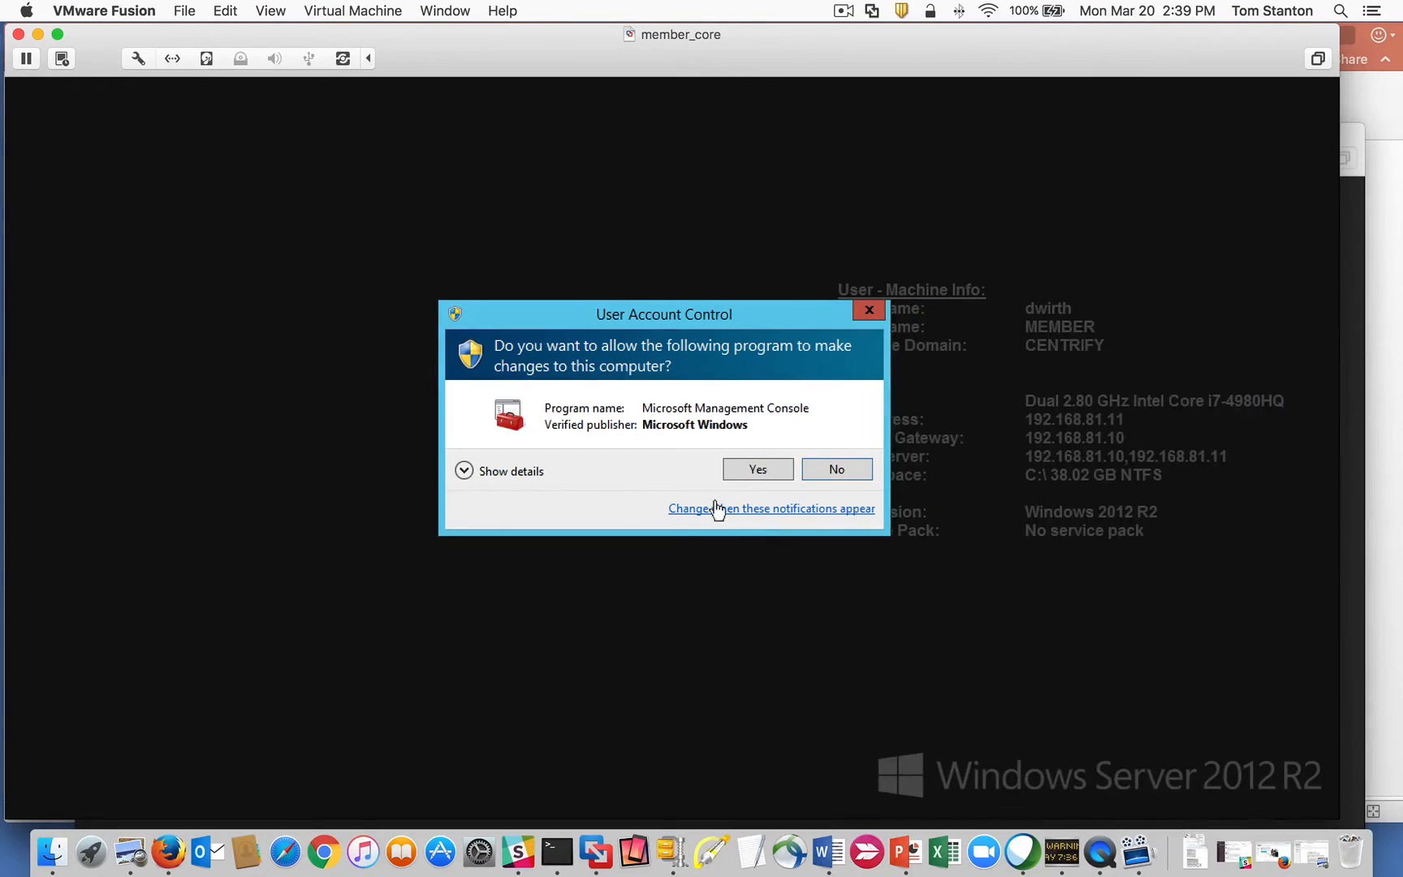
{"action": "left_click", "coordinate": [758, 471]}
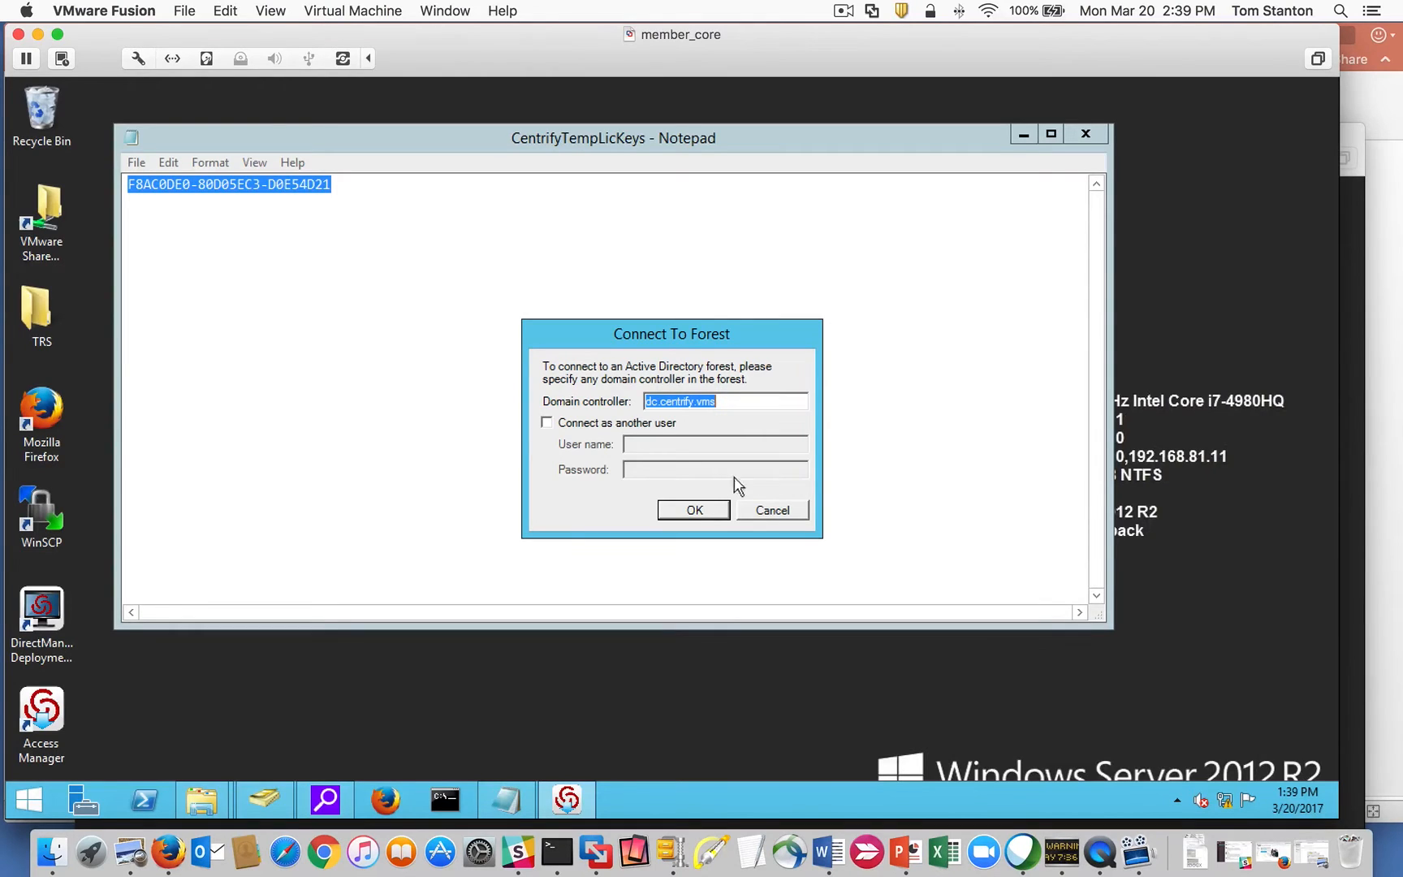
{"action": "left_click", "coordinate": [706, 508]}
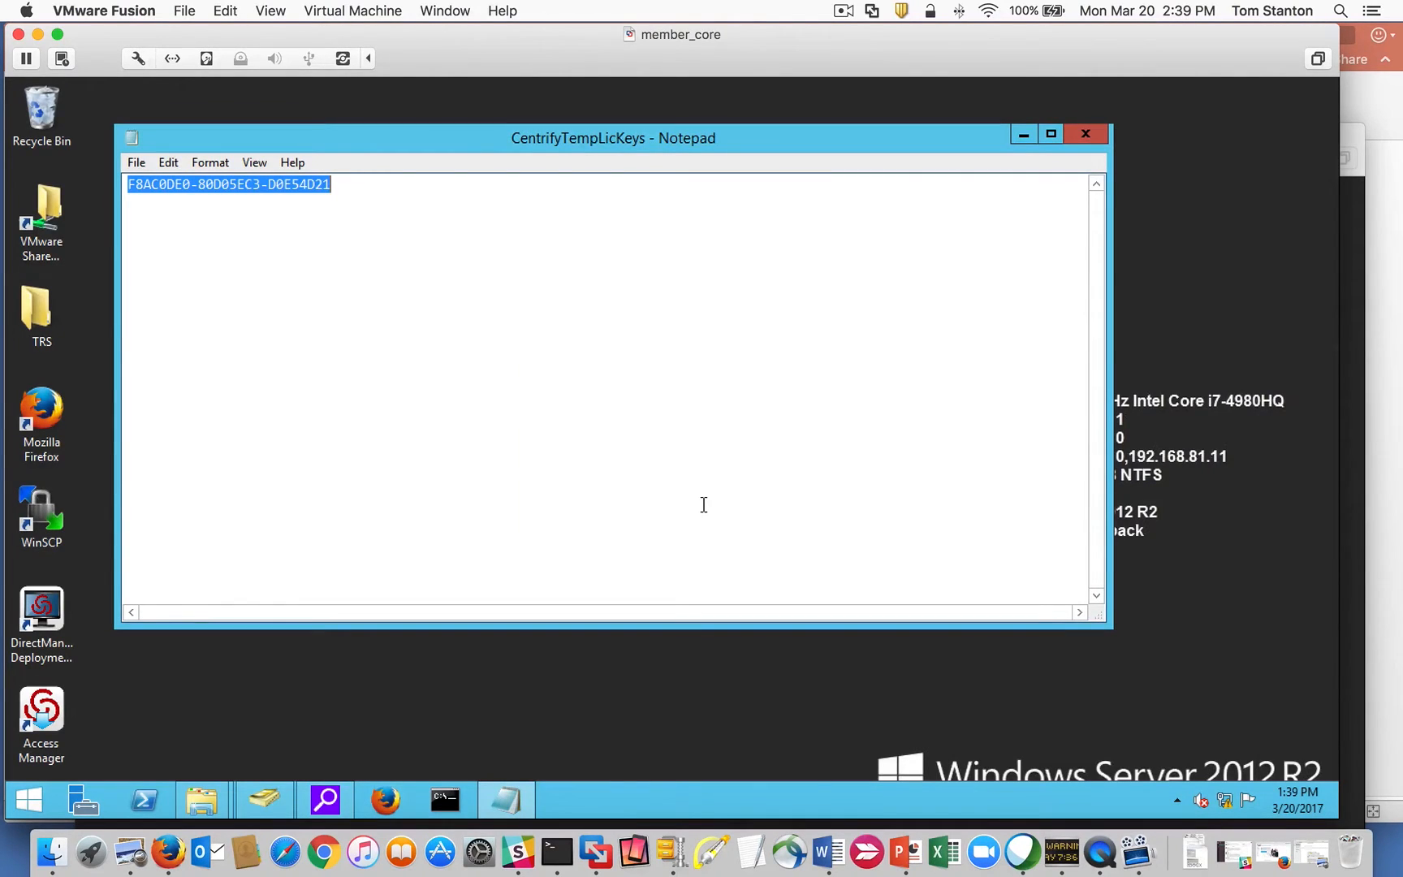
Copy the license key and minimize Notepad.
{"action": "right_click", "coordinate": [216, 186]}
{"action": "left_click", "coordinate": [268, 243]}
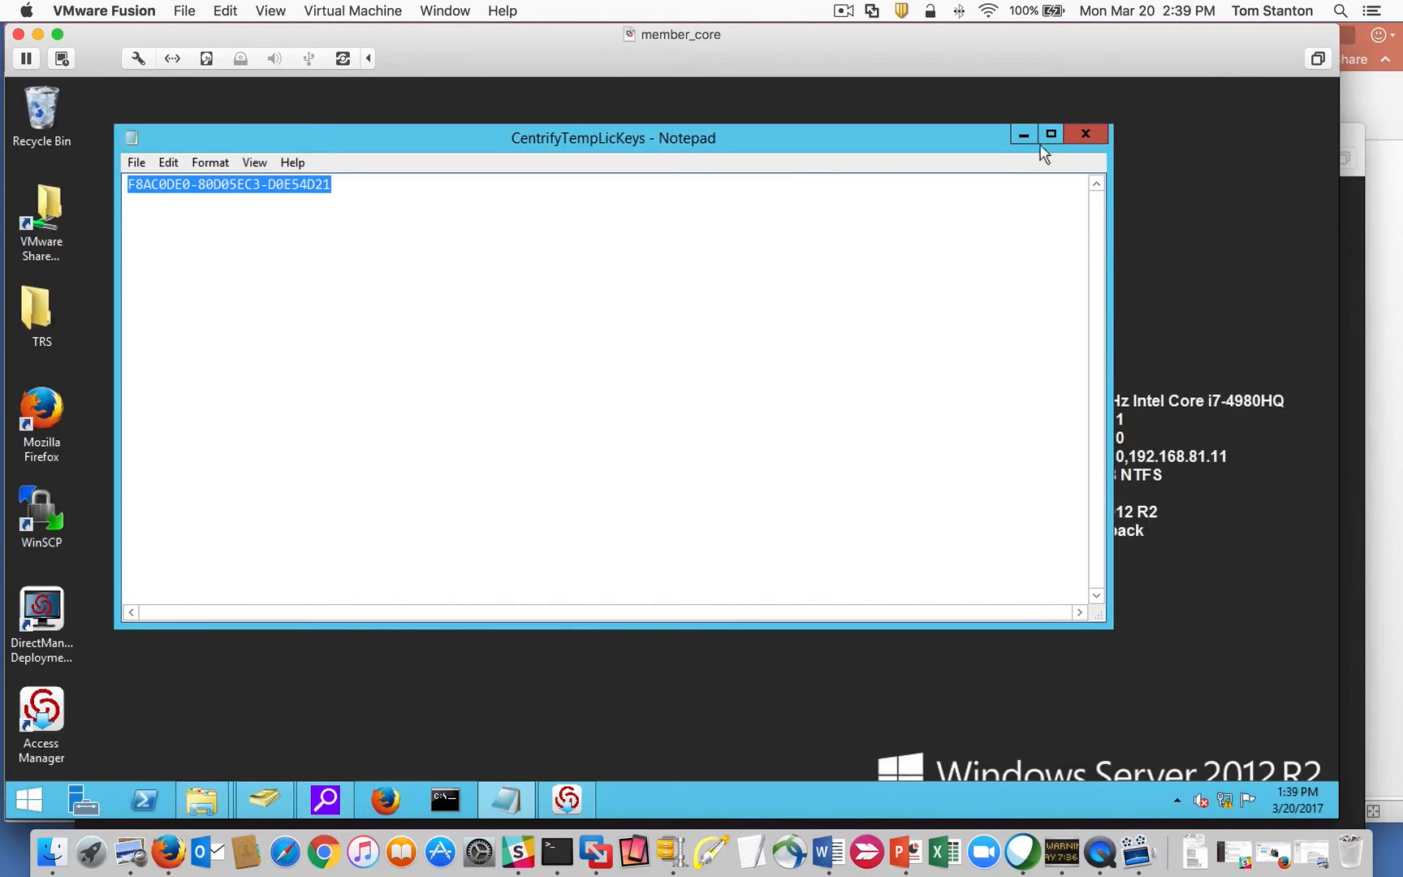
{"action": "left_click", "coordinate": [1022, 135]}
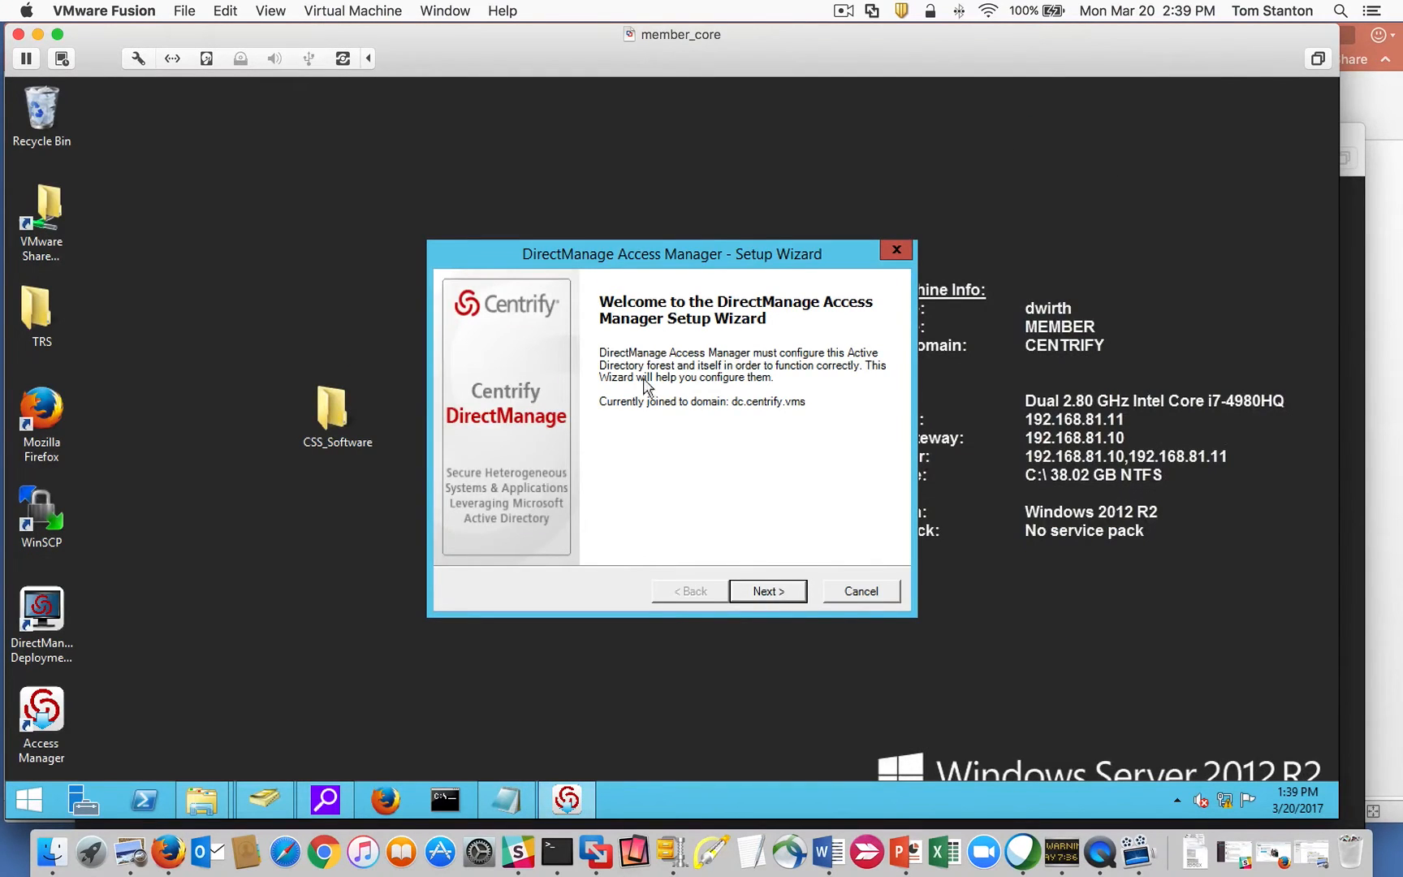
Advance the wizard with current user credentials, glancing at the Centrify OU in ADUC.
{"action": "left_click", "coordinate": [761, 591]}
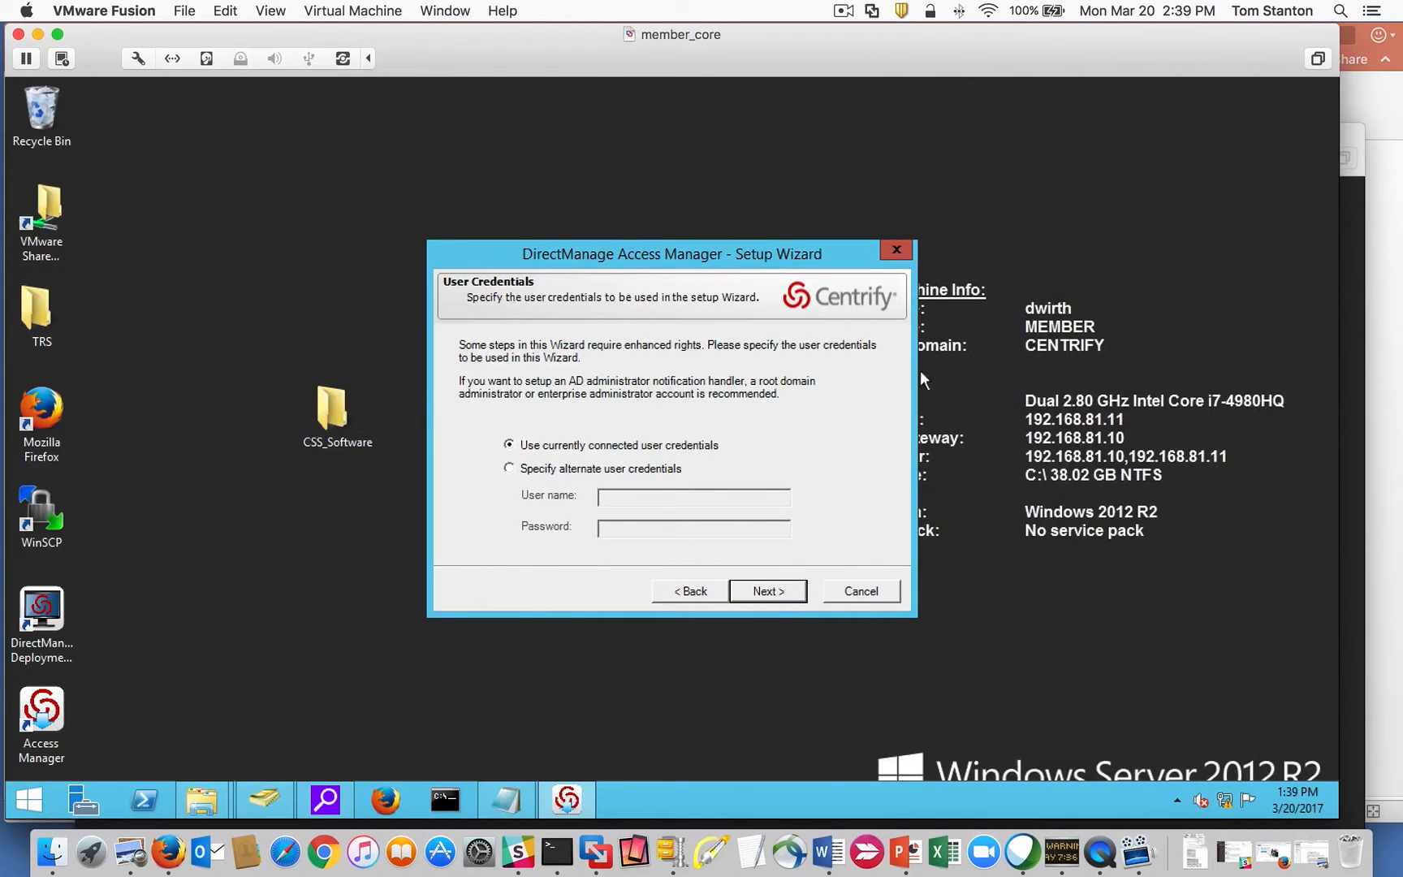
{"action": "left_click_drag", "start_coordinate": [667, 255], "coordinate": [649, 230]}
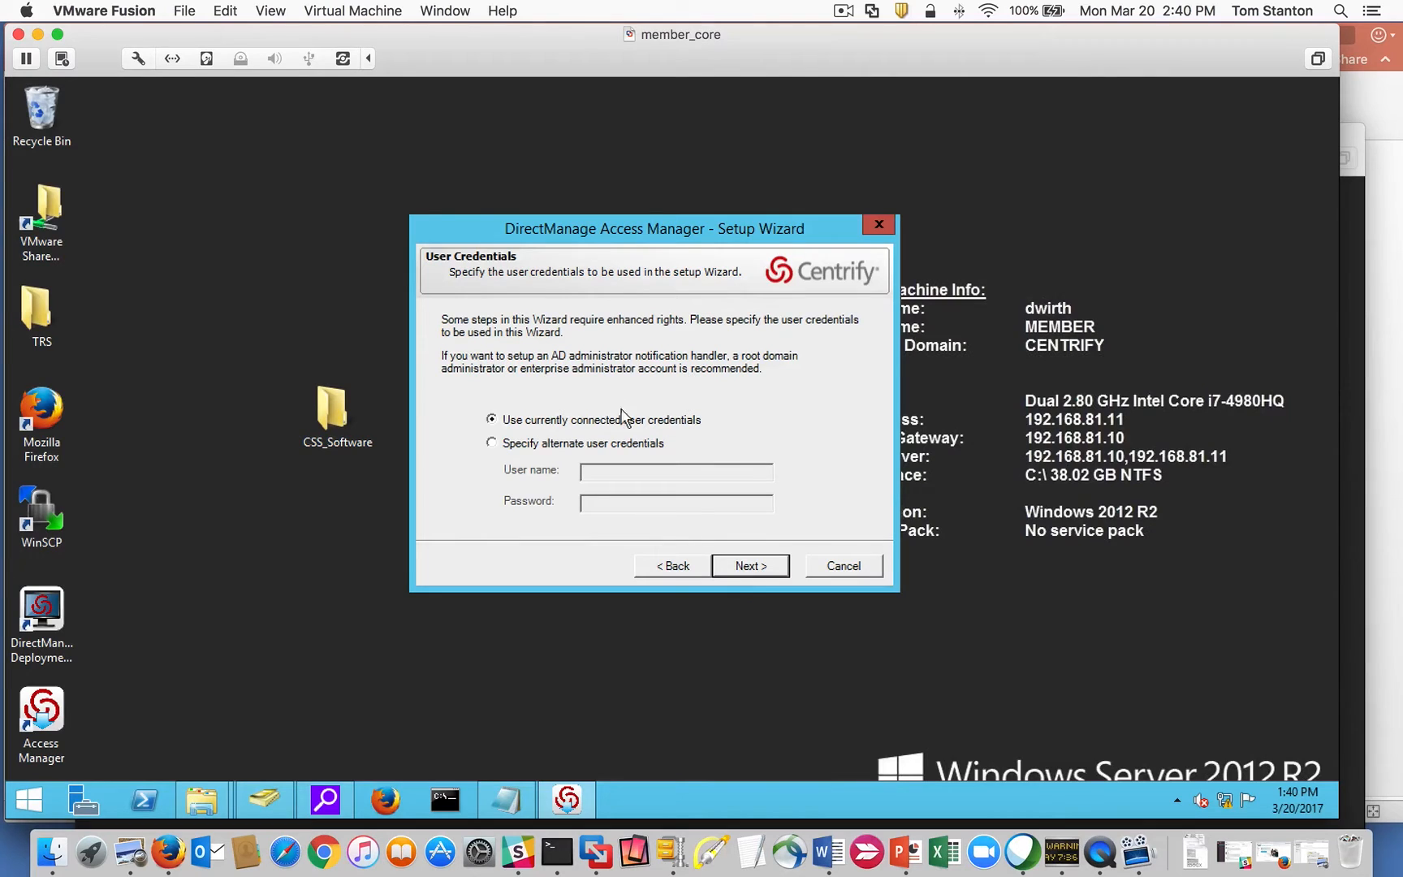
{"action": "left_click", "coordinate": [730, 568]}
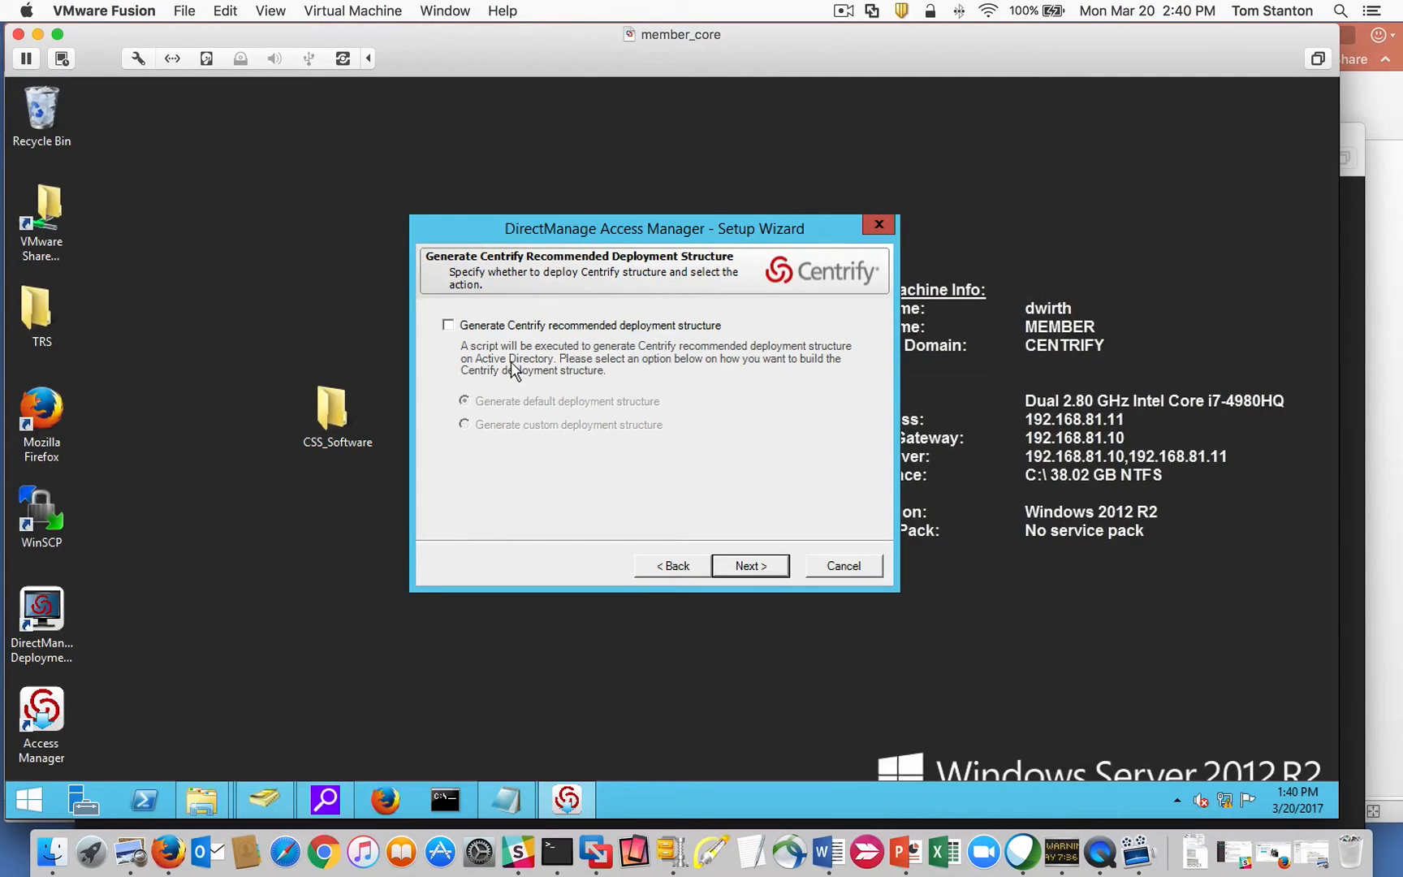
{"action": "left_click", "coordinate": [263, 802]}
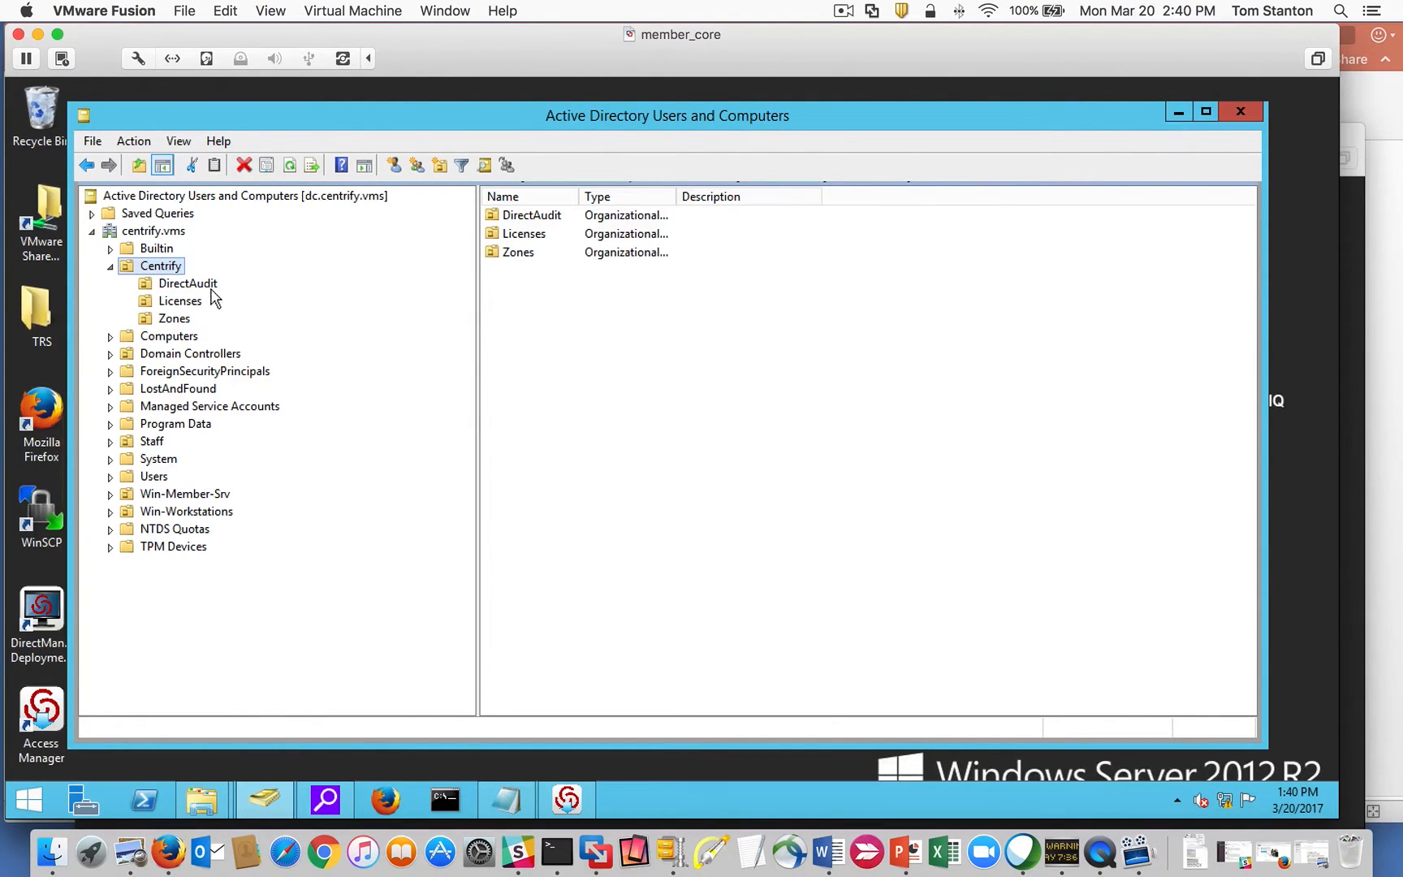
{"action": "left_click", "coordinate": [1178, 111]}
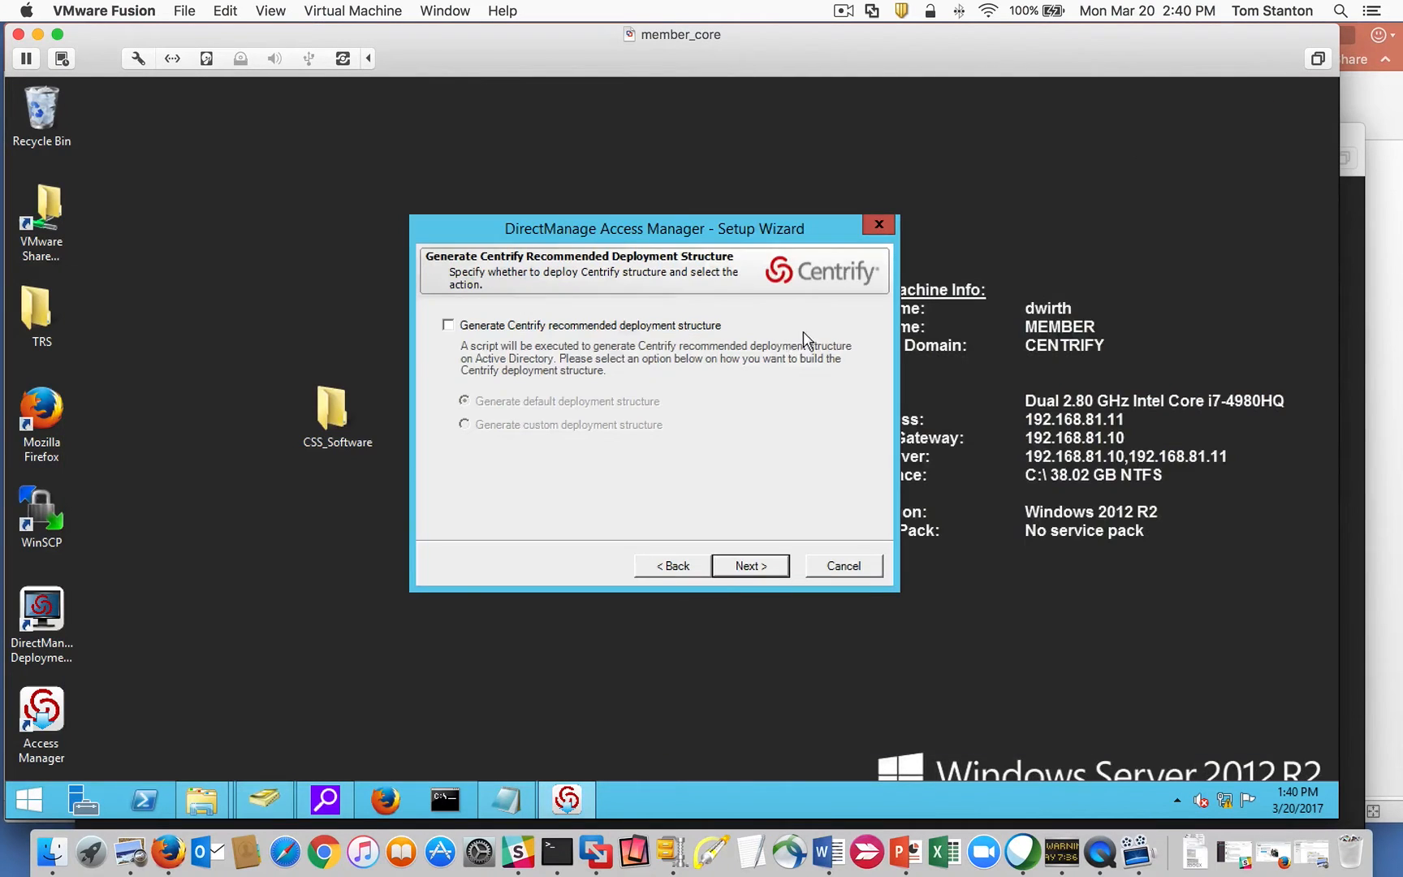
Set centrify.vms/Centrify/Licenses as the license container and grant read permission.
{"action": "left_click", "coordinate": [752, 567]}
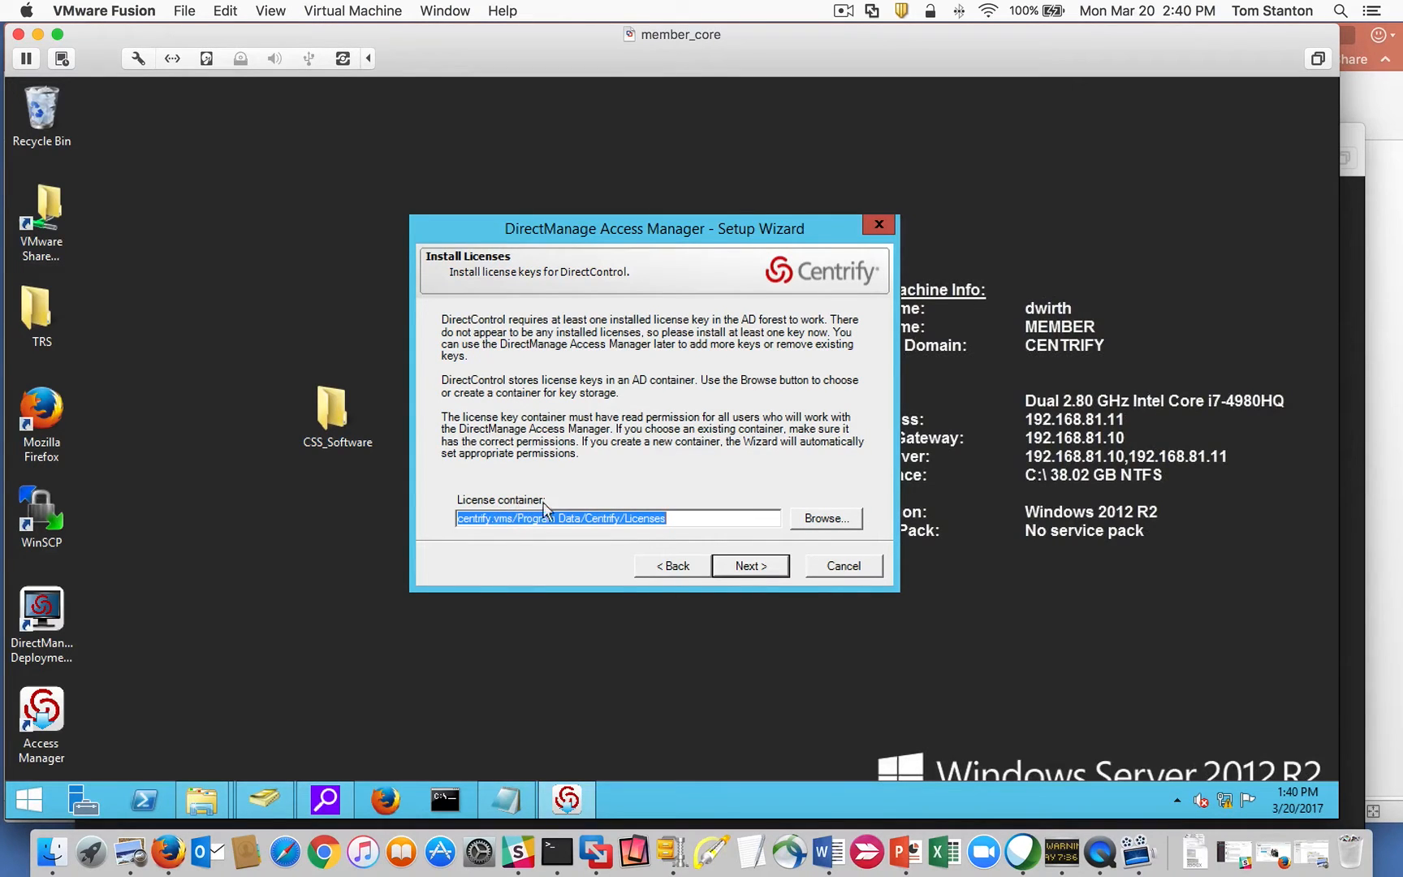
{"action": "left_click", "coordinate": [824, 520]}
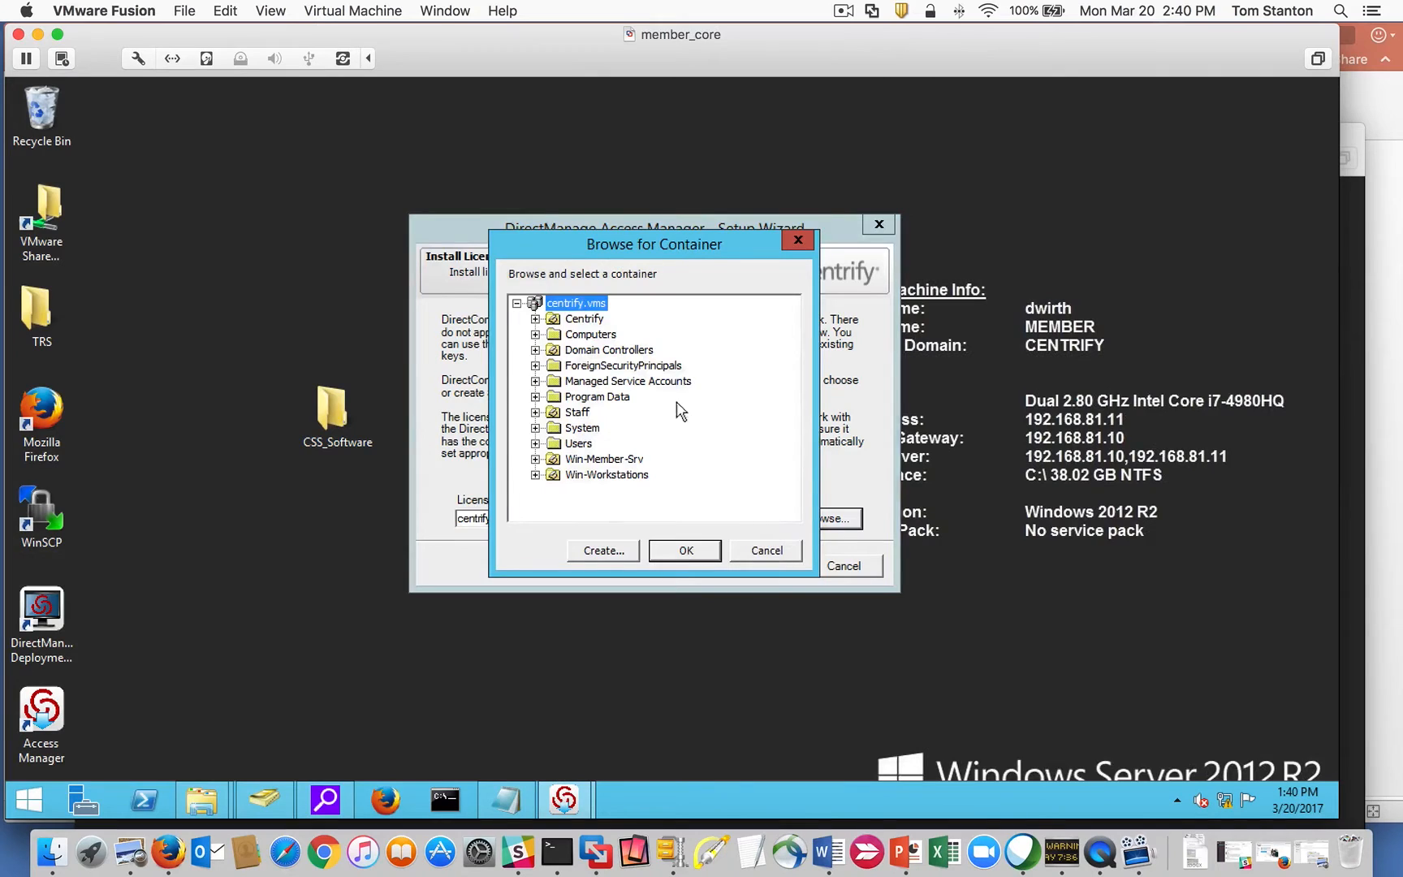
{"action": "left_click", "coordinate": [578, 319]}
{"action": "left_click", "coordinate": [535, 319]}
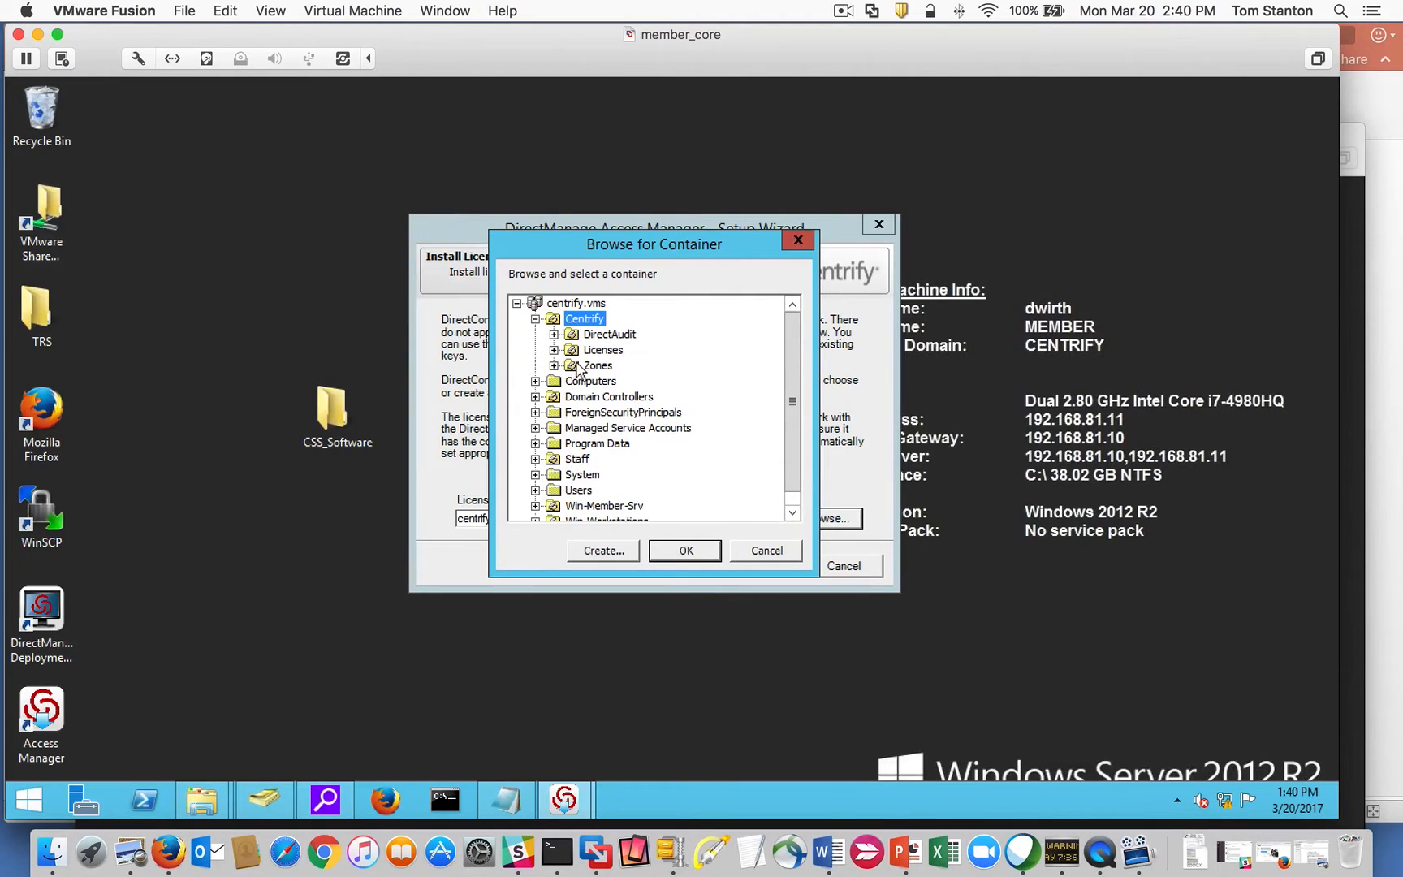
{"action": "left_click", "coordinate": [606, 354]}
{"action": "left_click", "coordinate": [703, 553]}
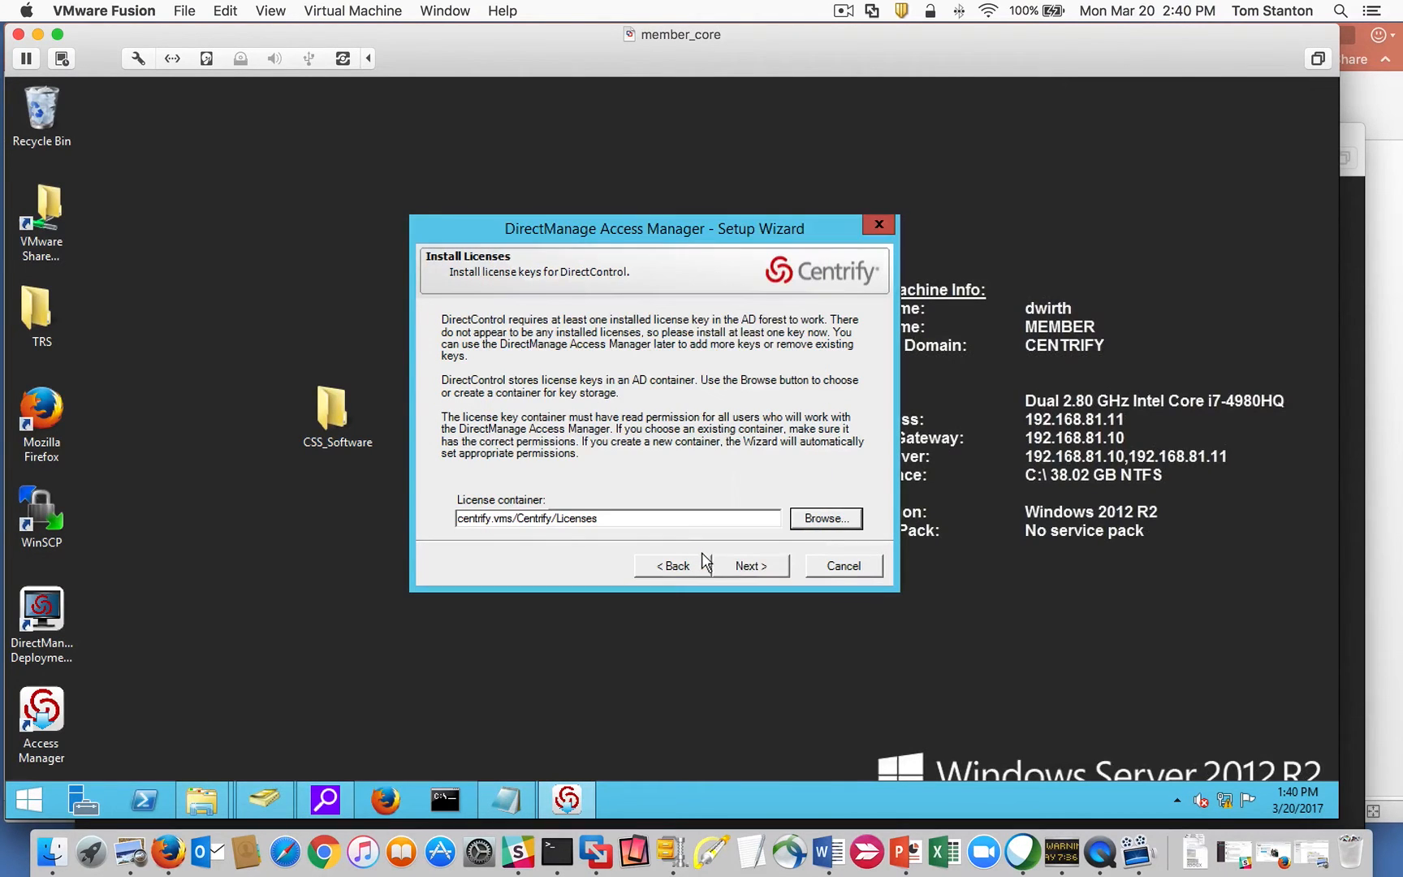
{"action": "left_click", "coordinate": [751, 566]}
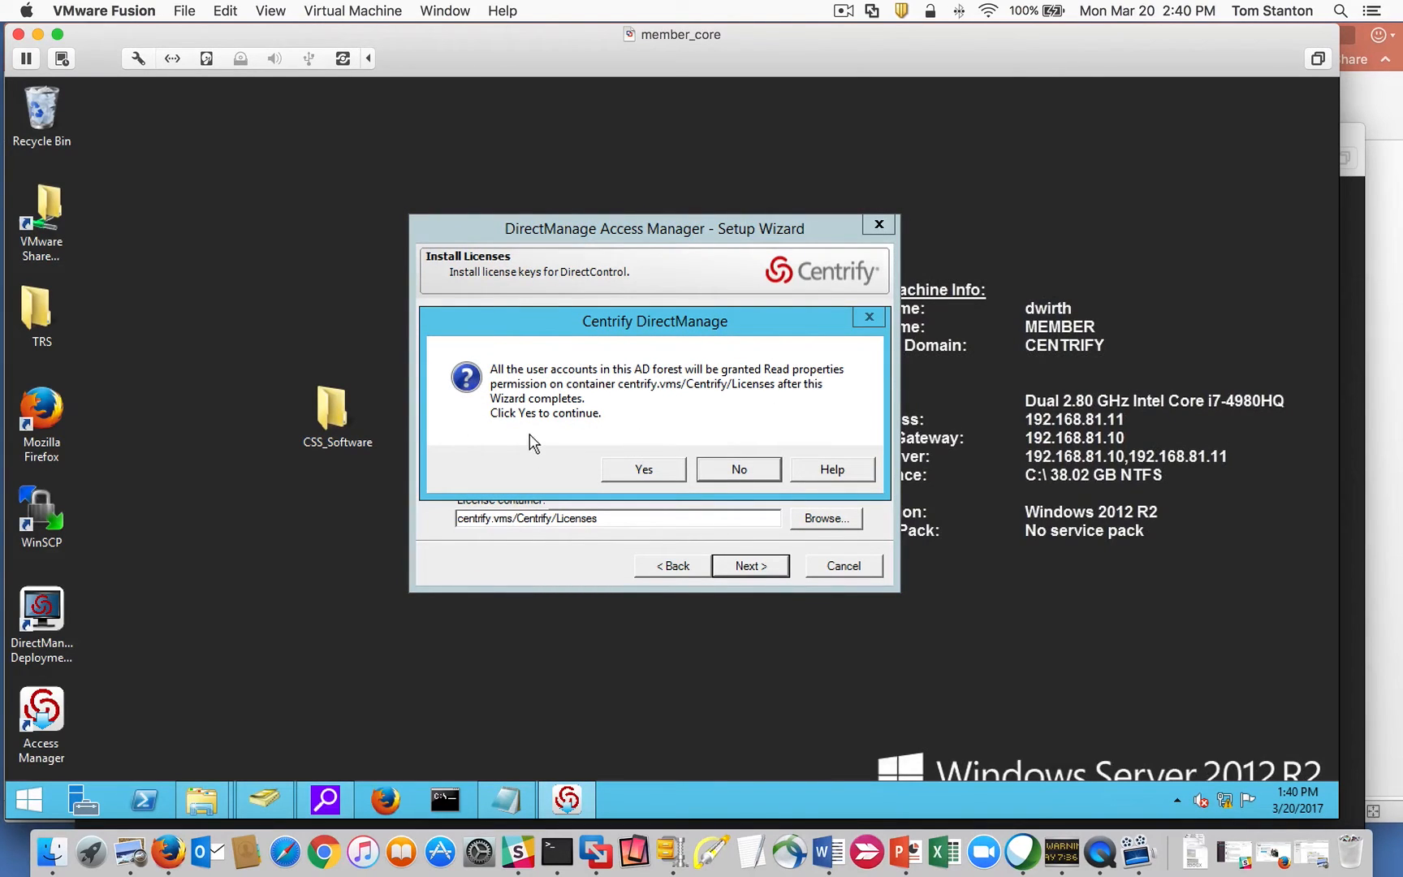
{"action": "left_click", "coordinate": [647, 470]}
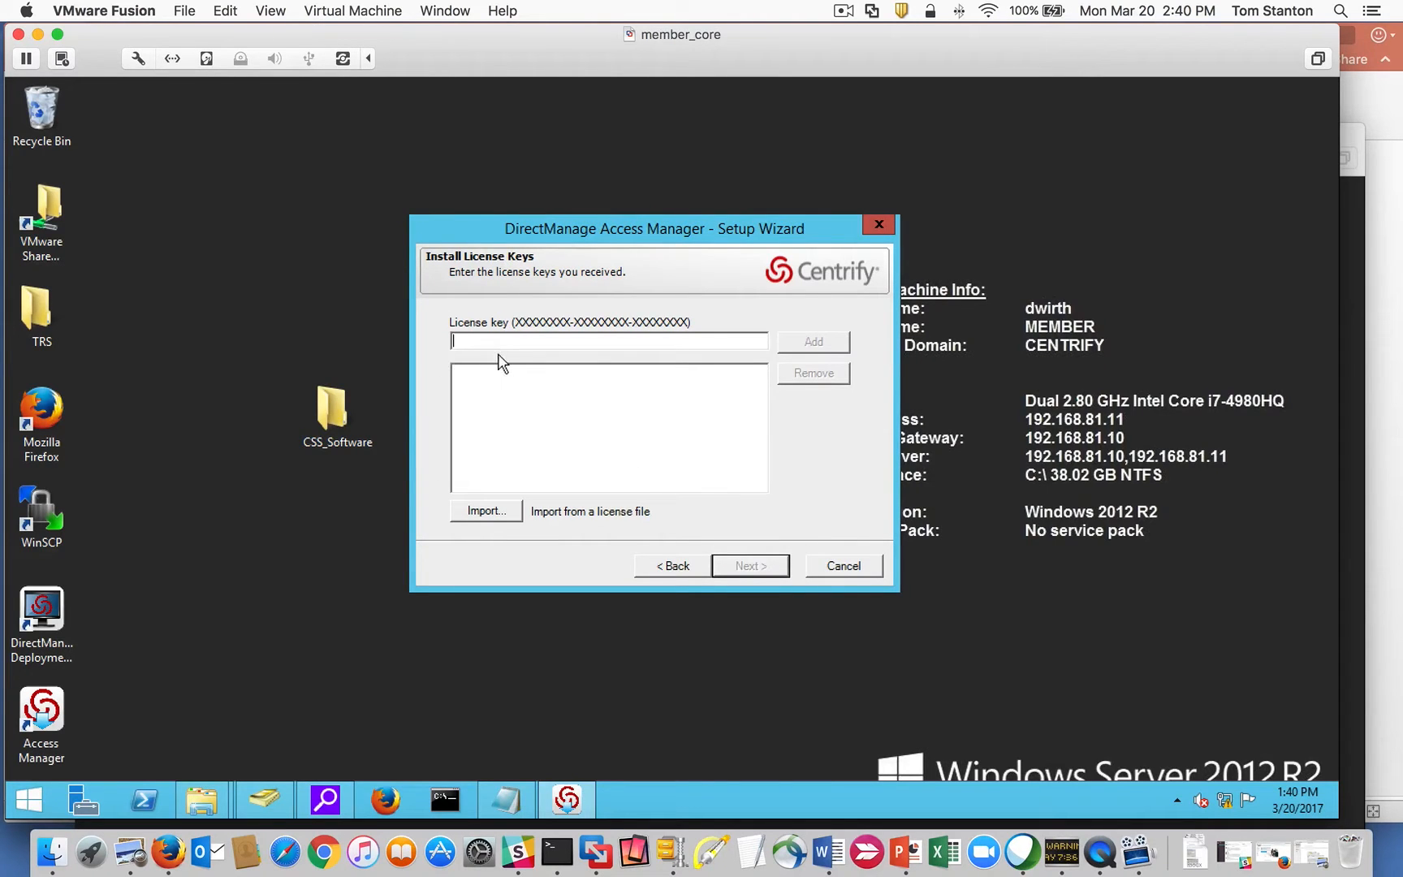
Paste the copied license key and add it to the list.
{"action": "left_click", "coordinate": [495, 346]}
{"action": "right_click", "coordinate": [508, 340]}
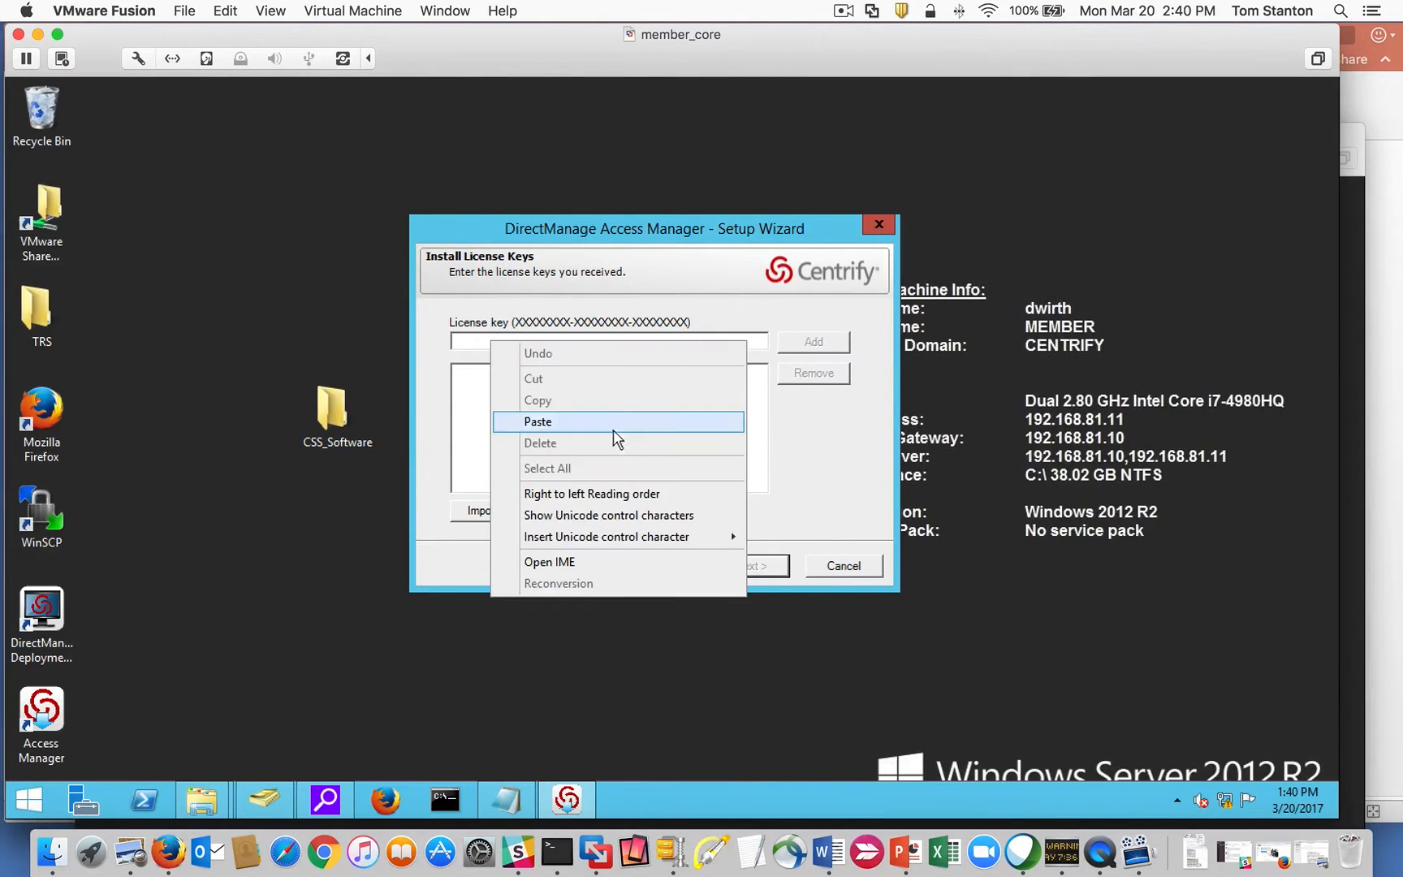
{"action": "left_click", "coordinate": [604, 436]}
{"action": "left_click", "coordinate": [813, 341]}
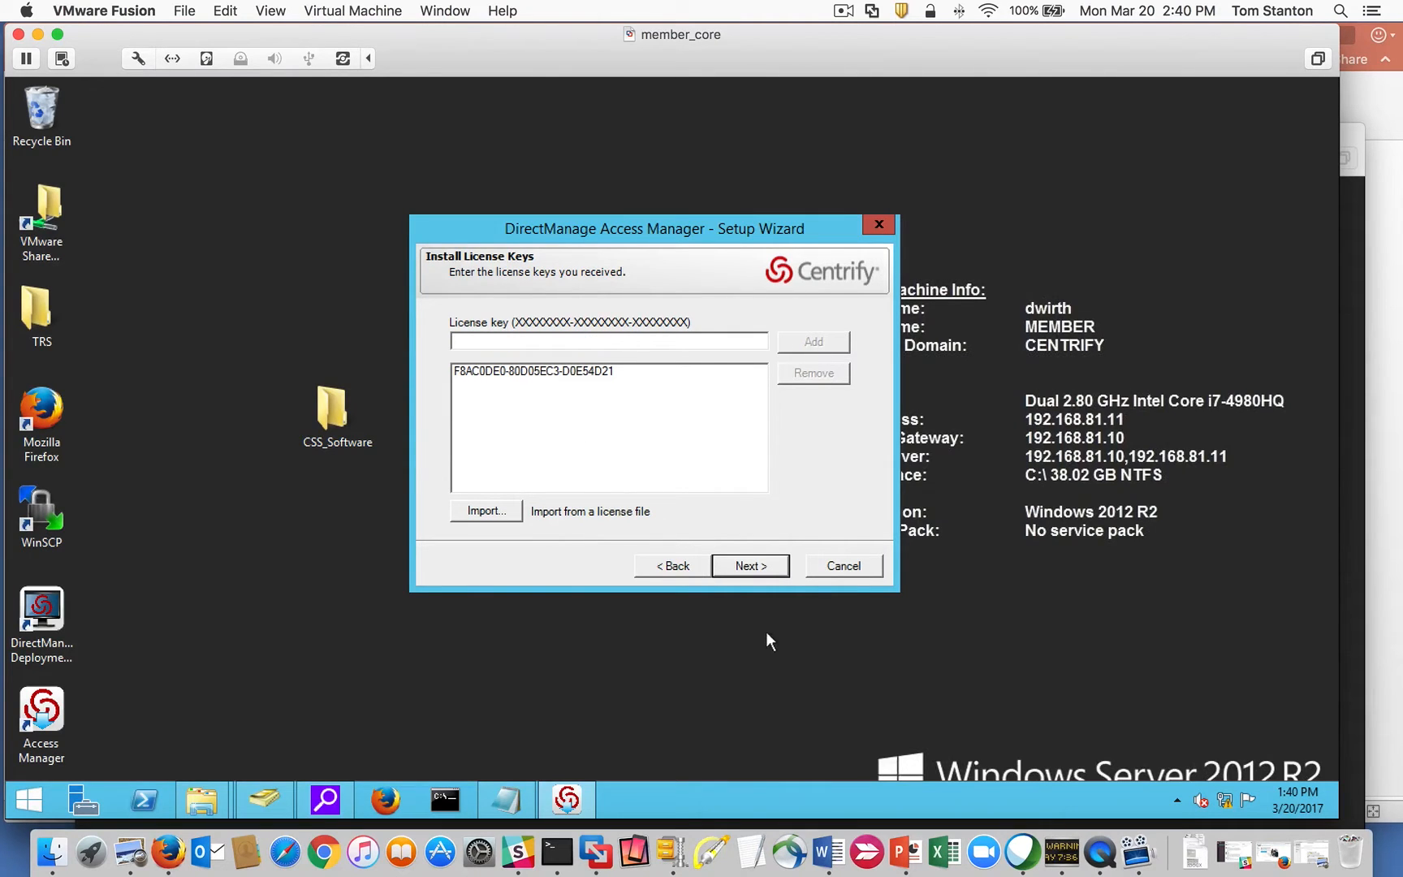
Set Centrify/Zones as the default zone container and keep the computer permission grant.
{"action": "left_click", "coordinate": [770, 570]}
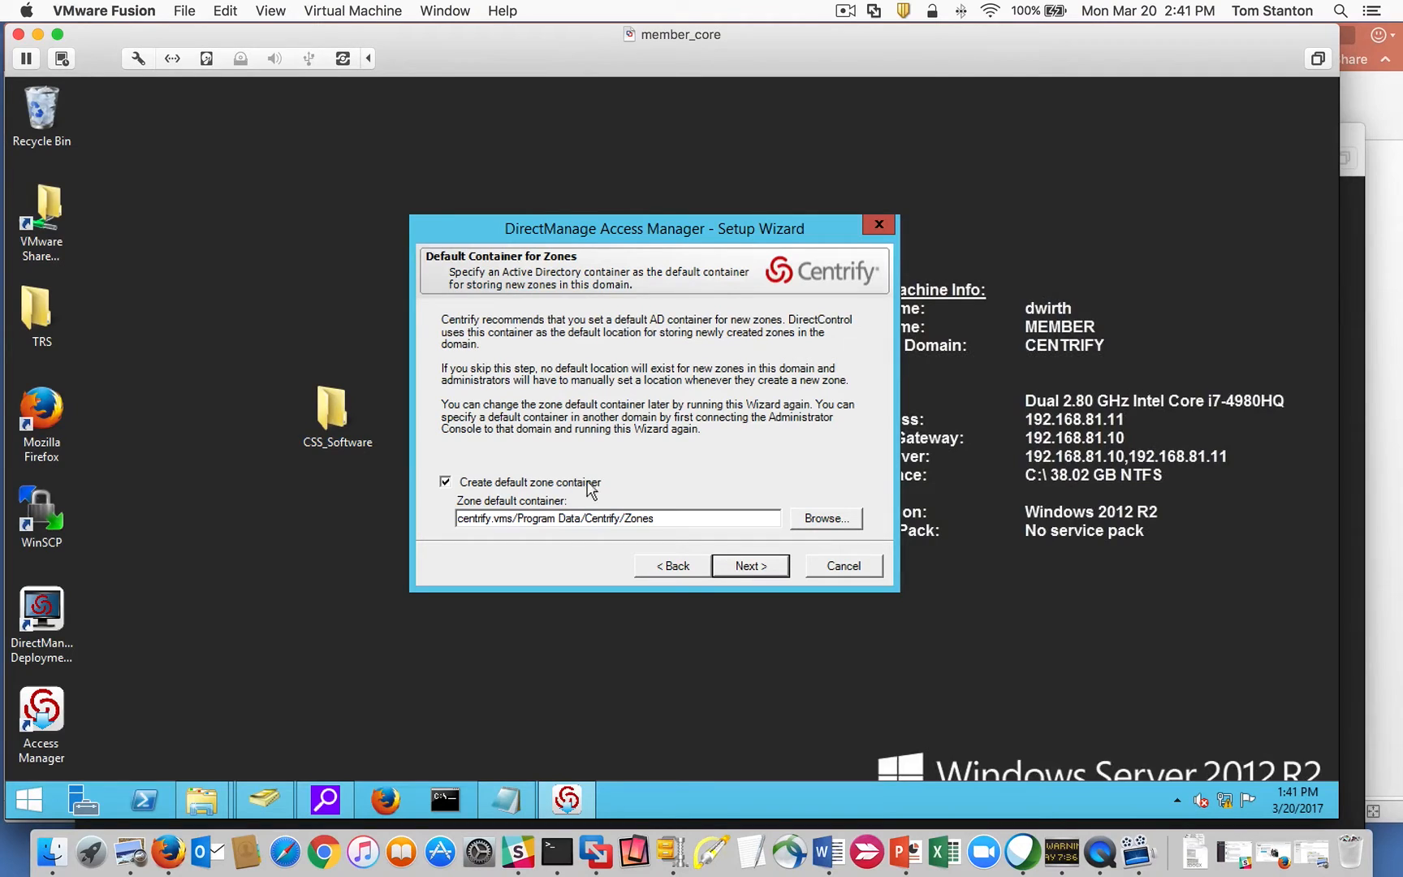
{"action": "left_click", "coordinate": [825, 518]}
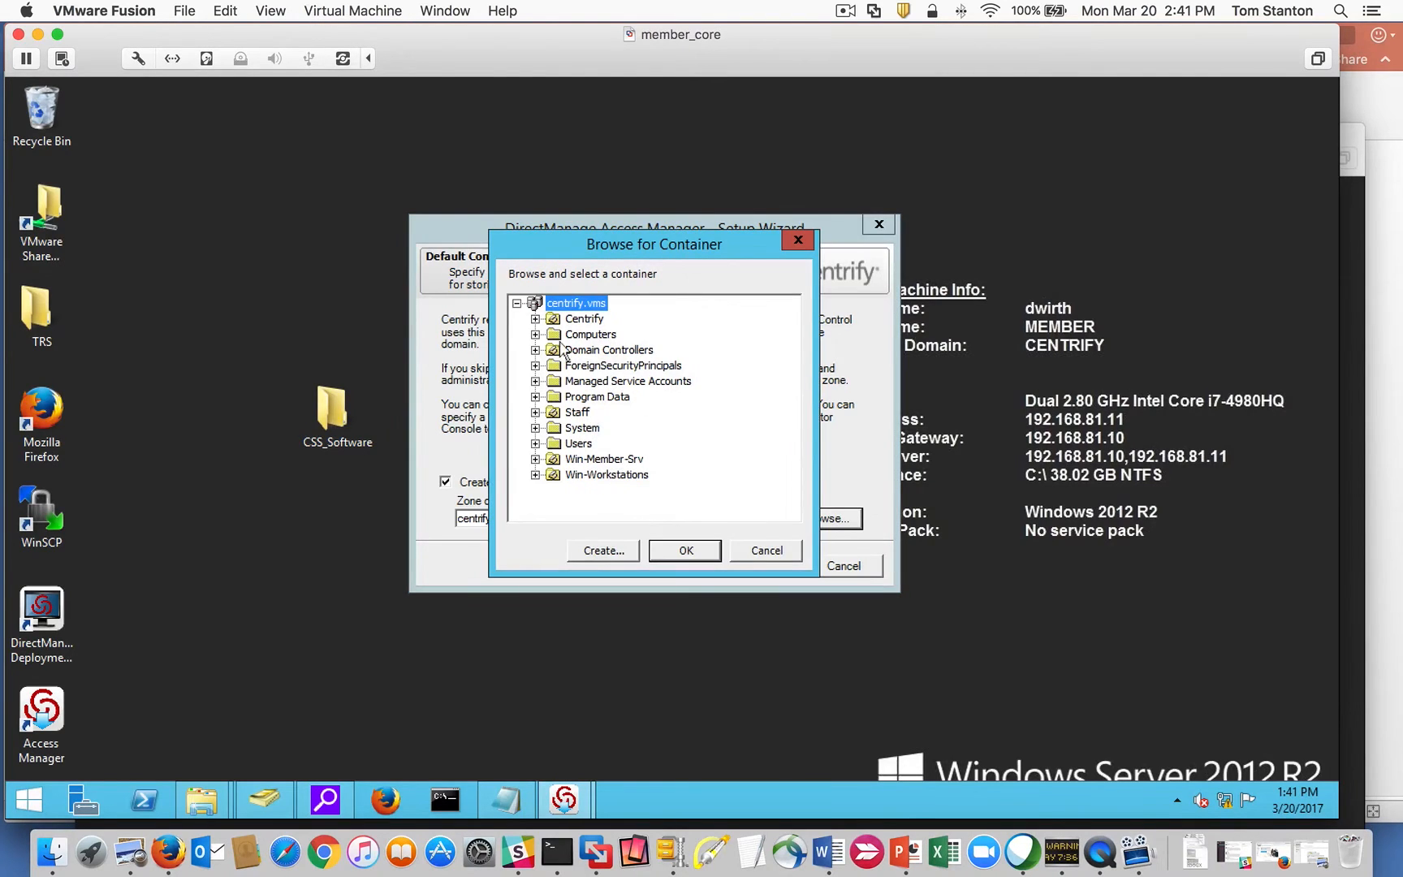
{"action": "left_click", "coordinate": [536, 319]}
{"action": "left_click", "coordinate": [594, 367]}
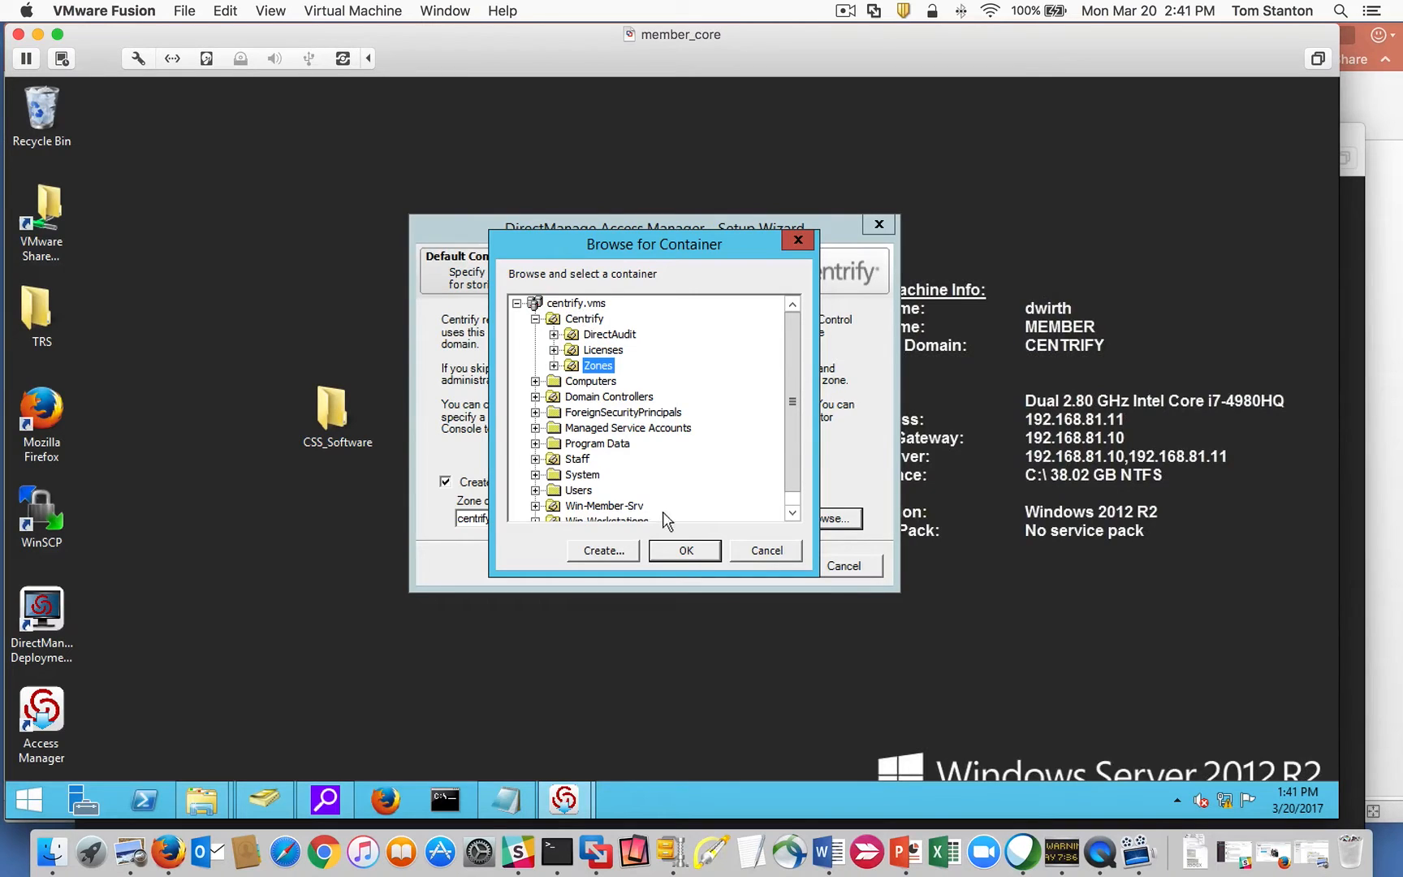
{"action": "left_click", "coordinate": [687, 552]}
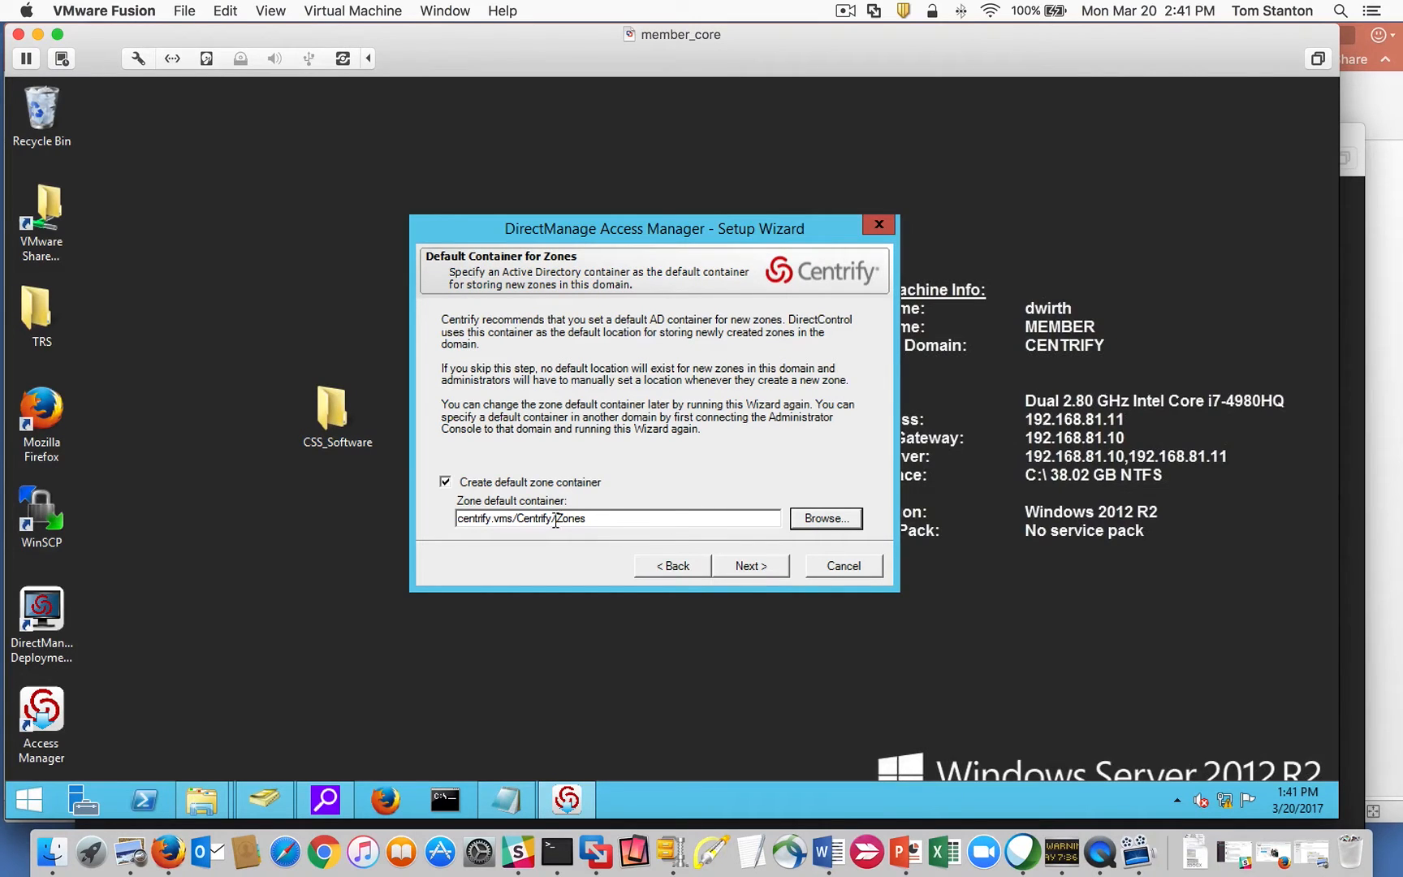
{"action": "left_click_drag", "start_coordinate": [564, 518], "coordinate": [457, 515]}
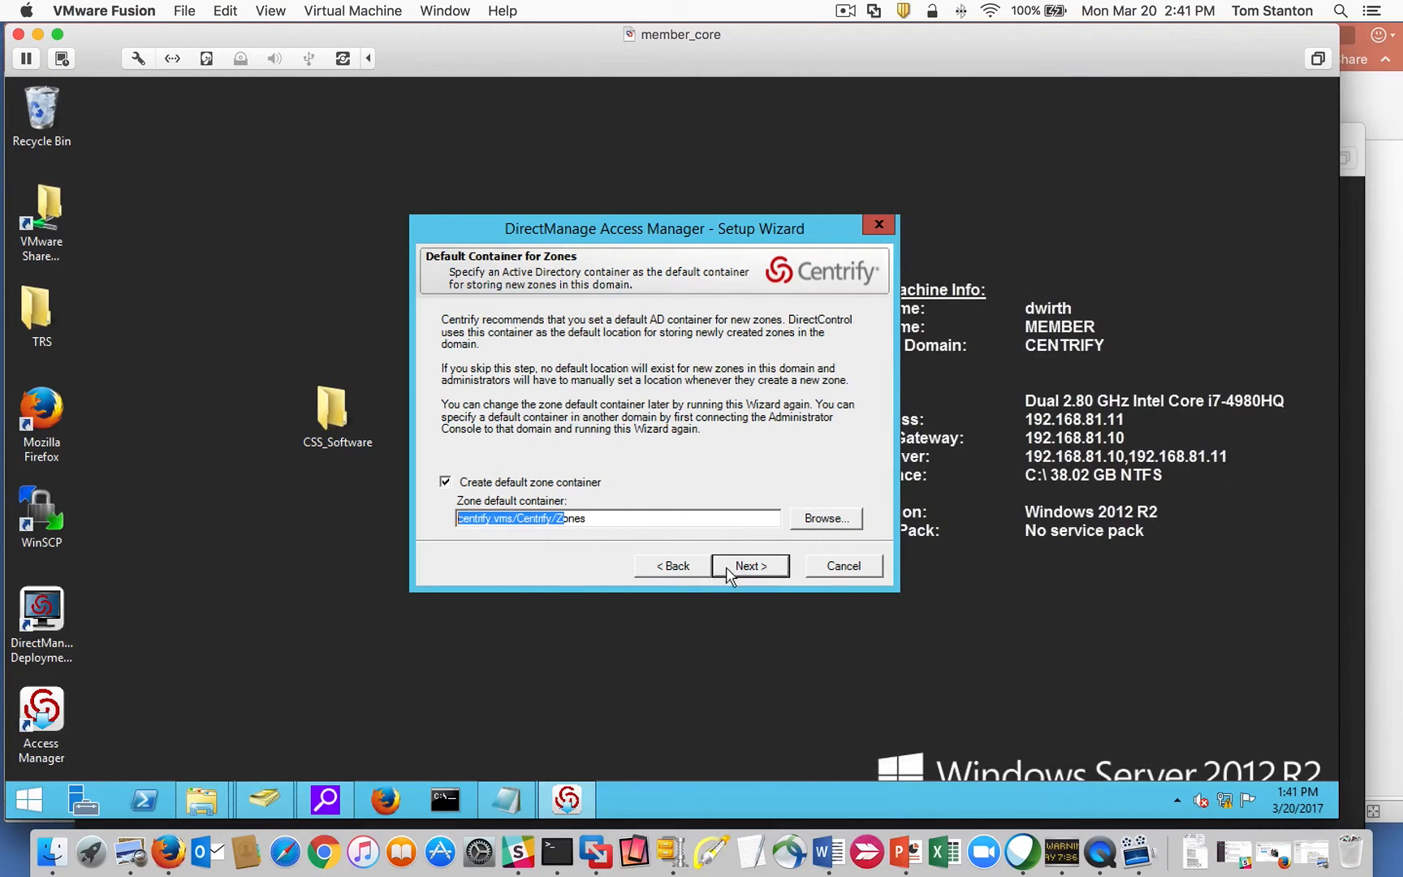
{"action": "left_click", "coordinate": [659, 517]}
{"action": "left_click", "coordinate": [754, 566]}
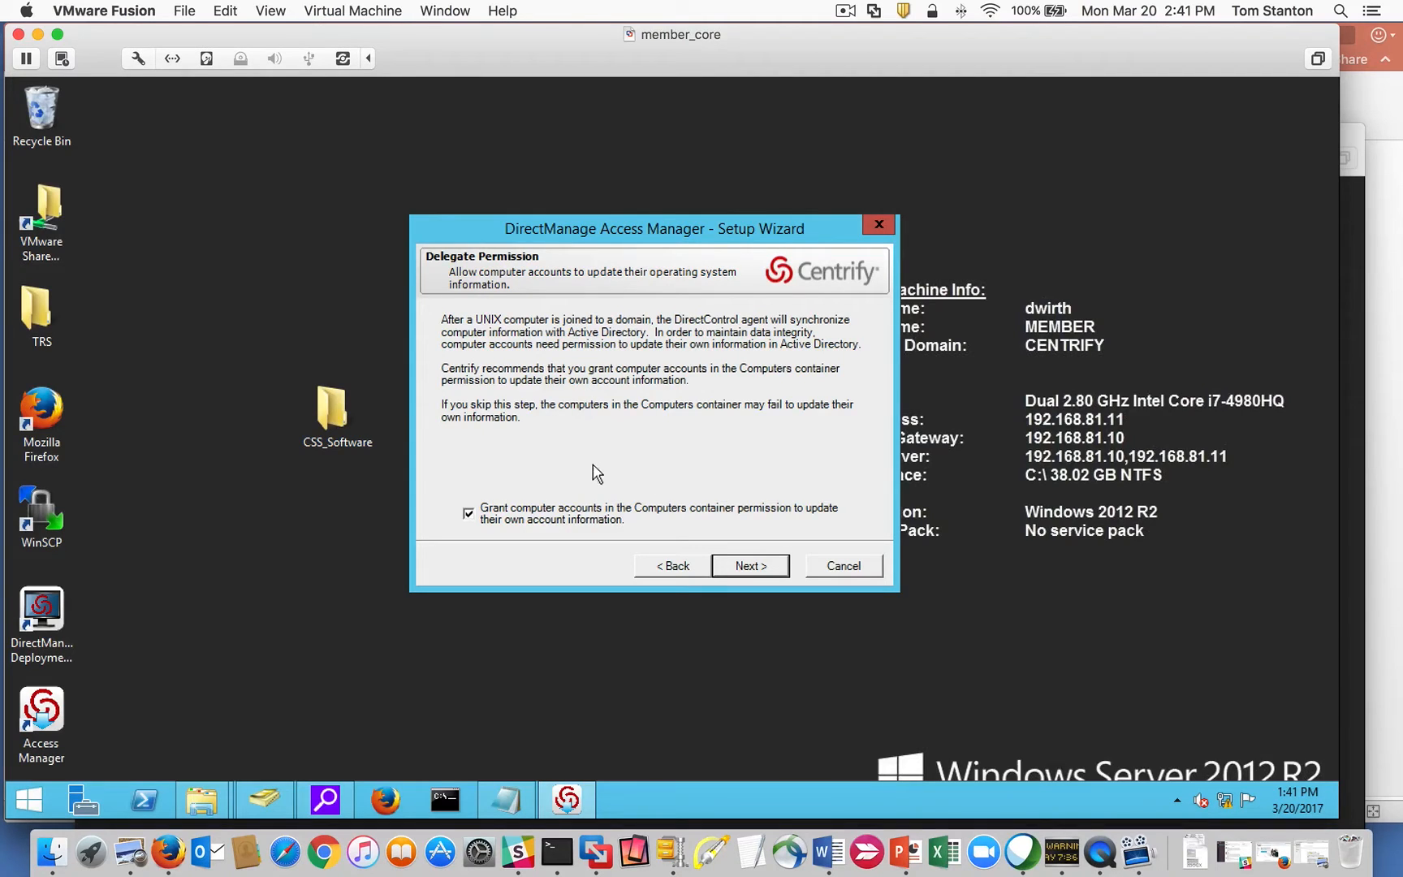
{"action": "left_click", "coordinate": [752, 572]}
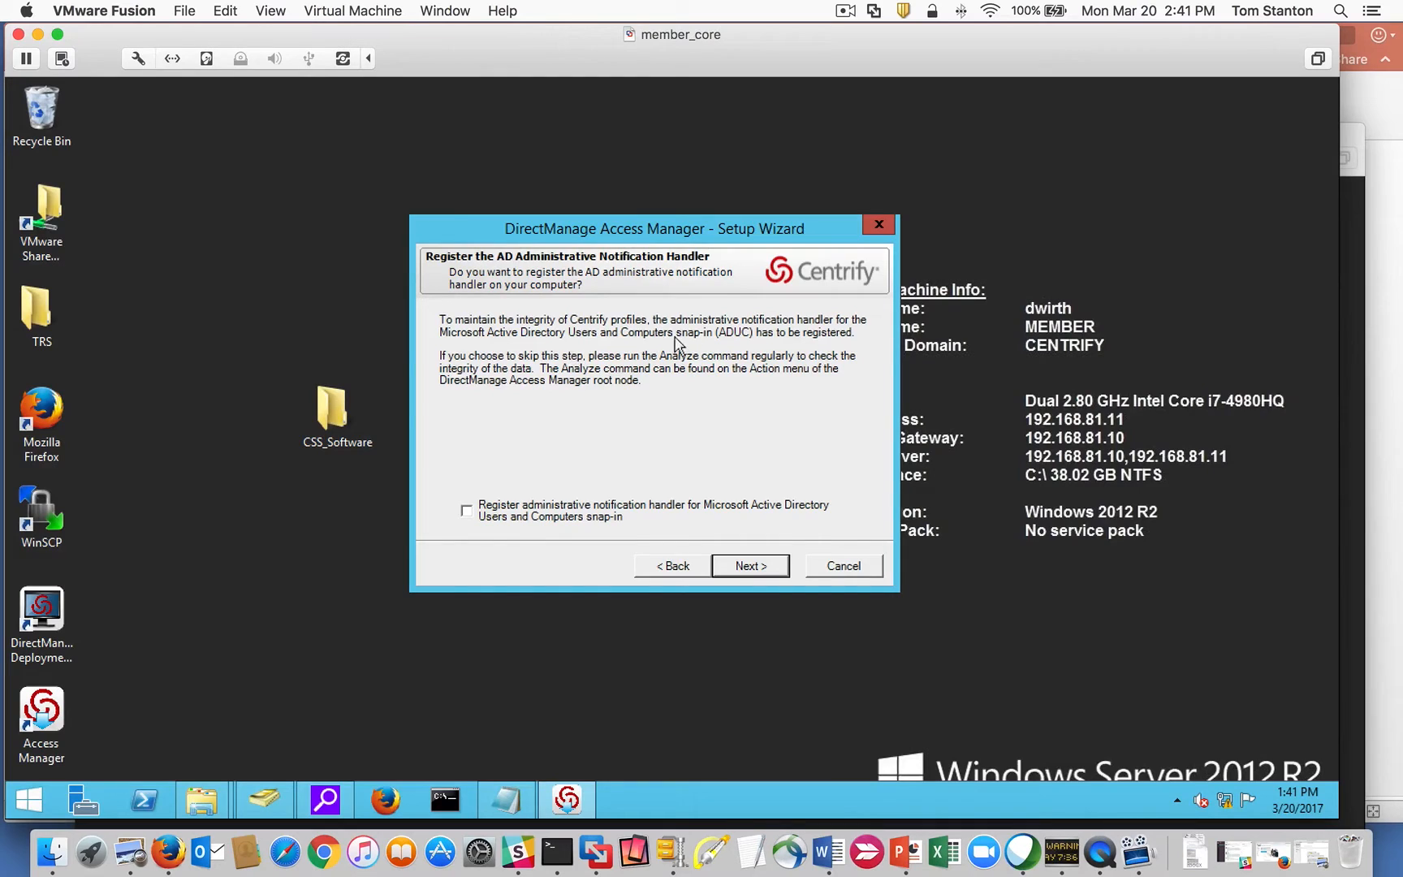
Register the ADUC notification handler, activate Centrify profile pages, and finish setup.
{"action": "left_click", "coordinate": [467, 510]}
{"action": "left_click", "coordinate": [758, 565]}
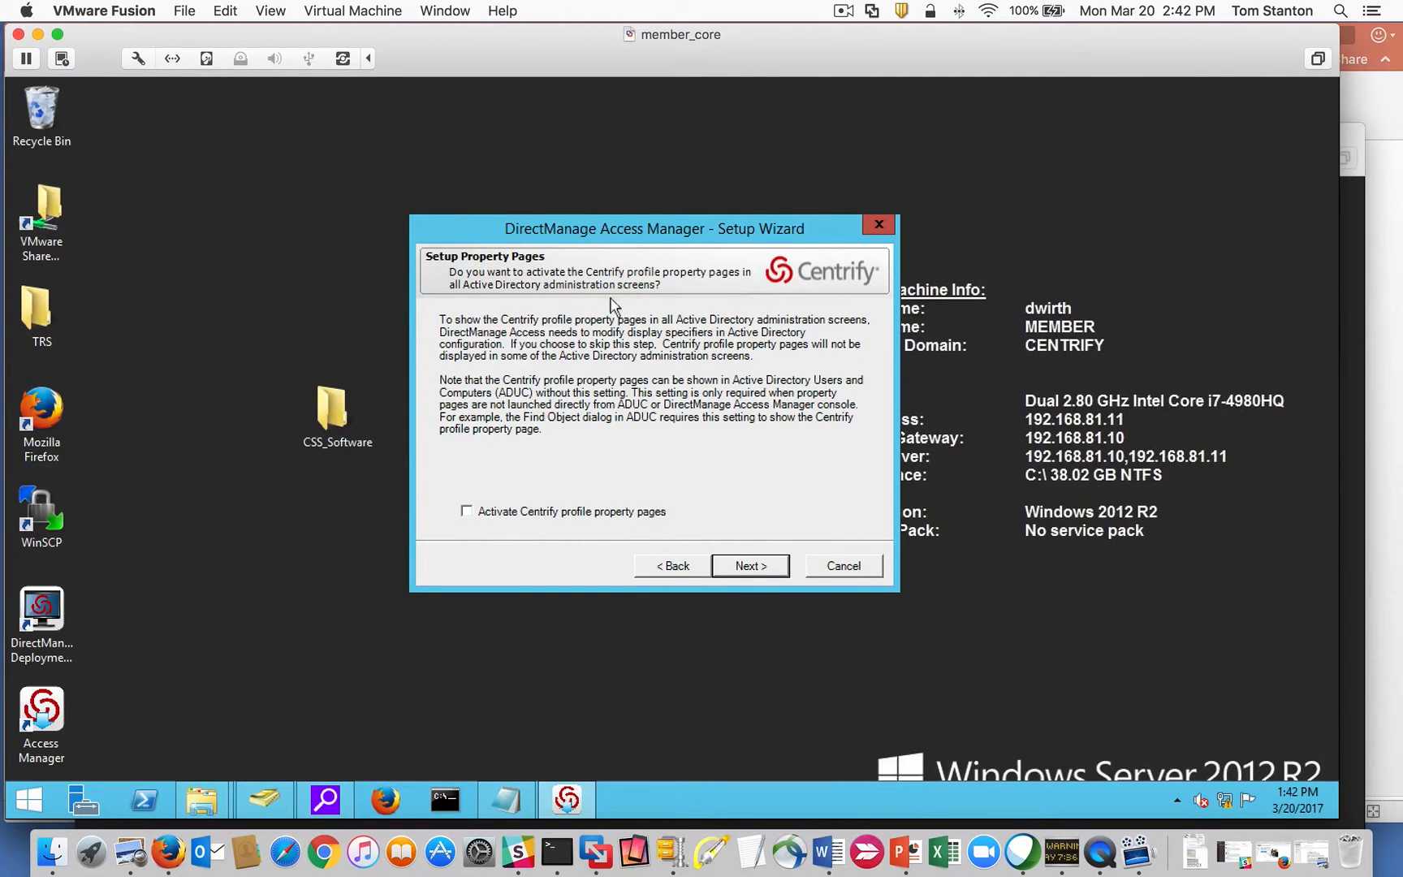
{"action": "left_click", "coordinate": [474, 512]}
{"action": "left_click", "coordinate": [750, 566]}
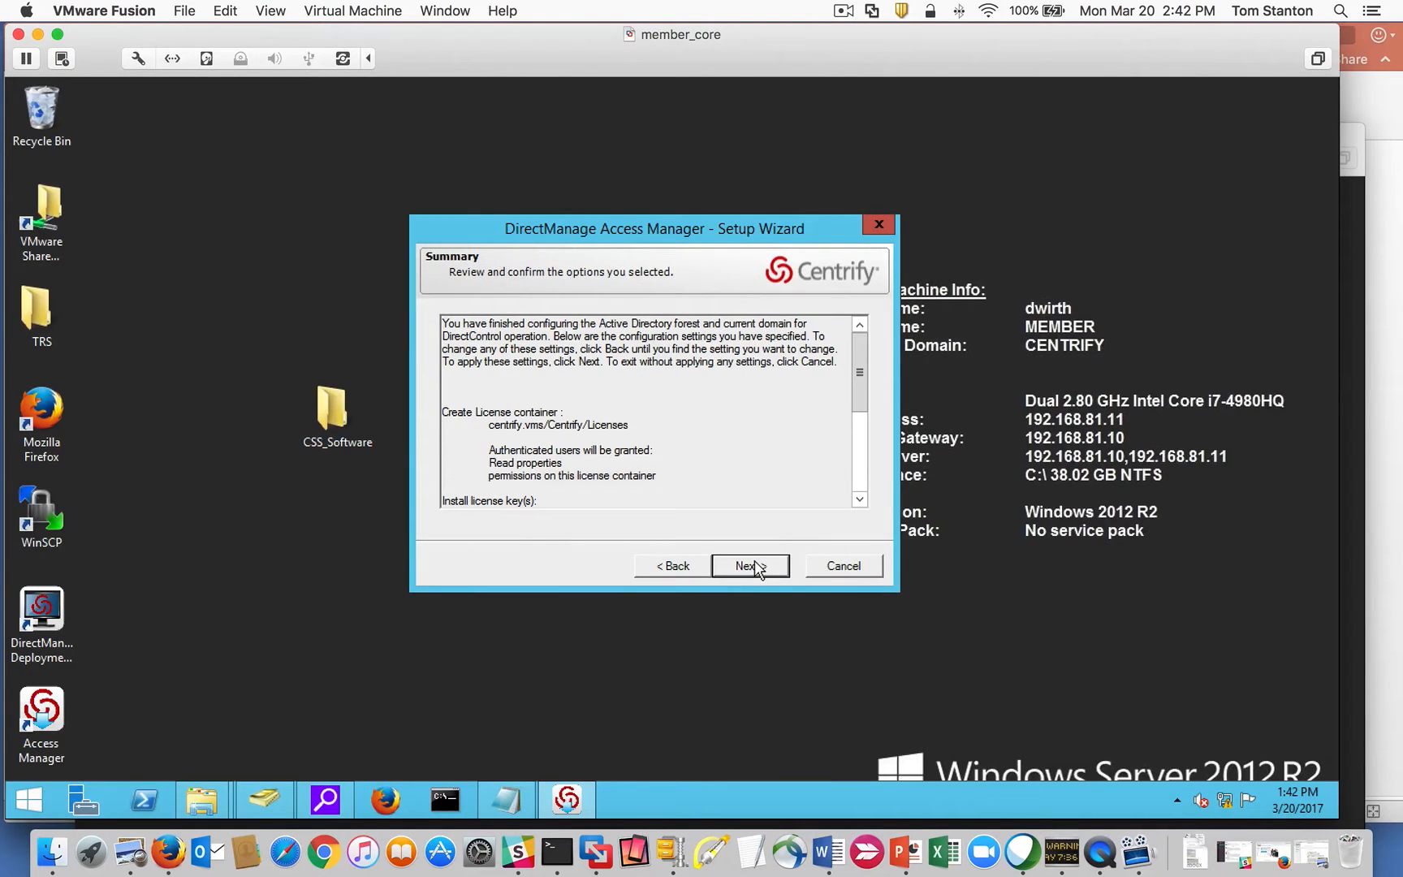
{"action": "left_click_drag", "start_coordinate": [860, 381], "coordinate": [861, 462]}
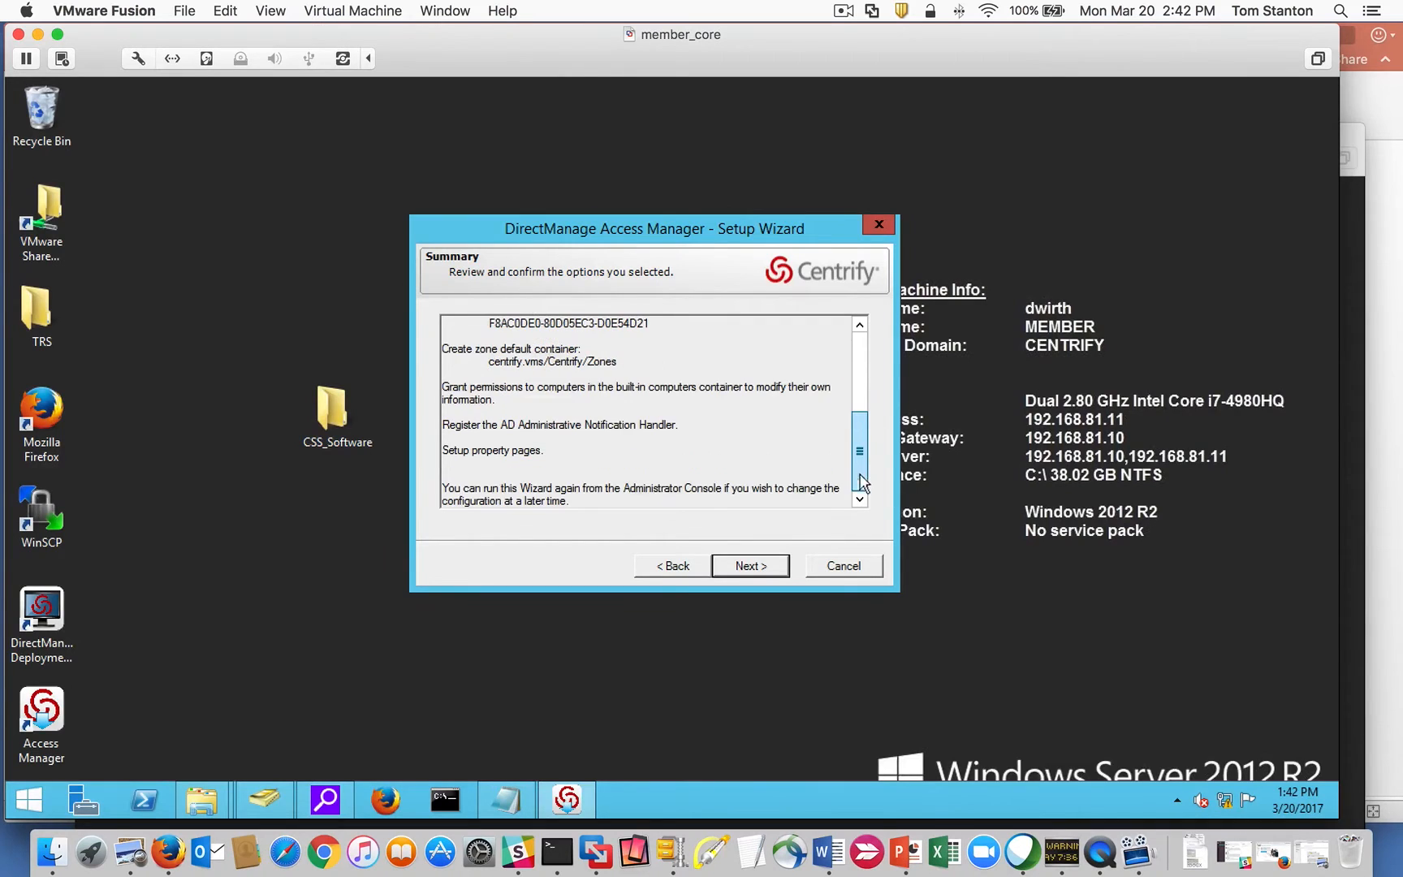
{"action": "left_click", "coordinate": [739, 568]}
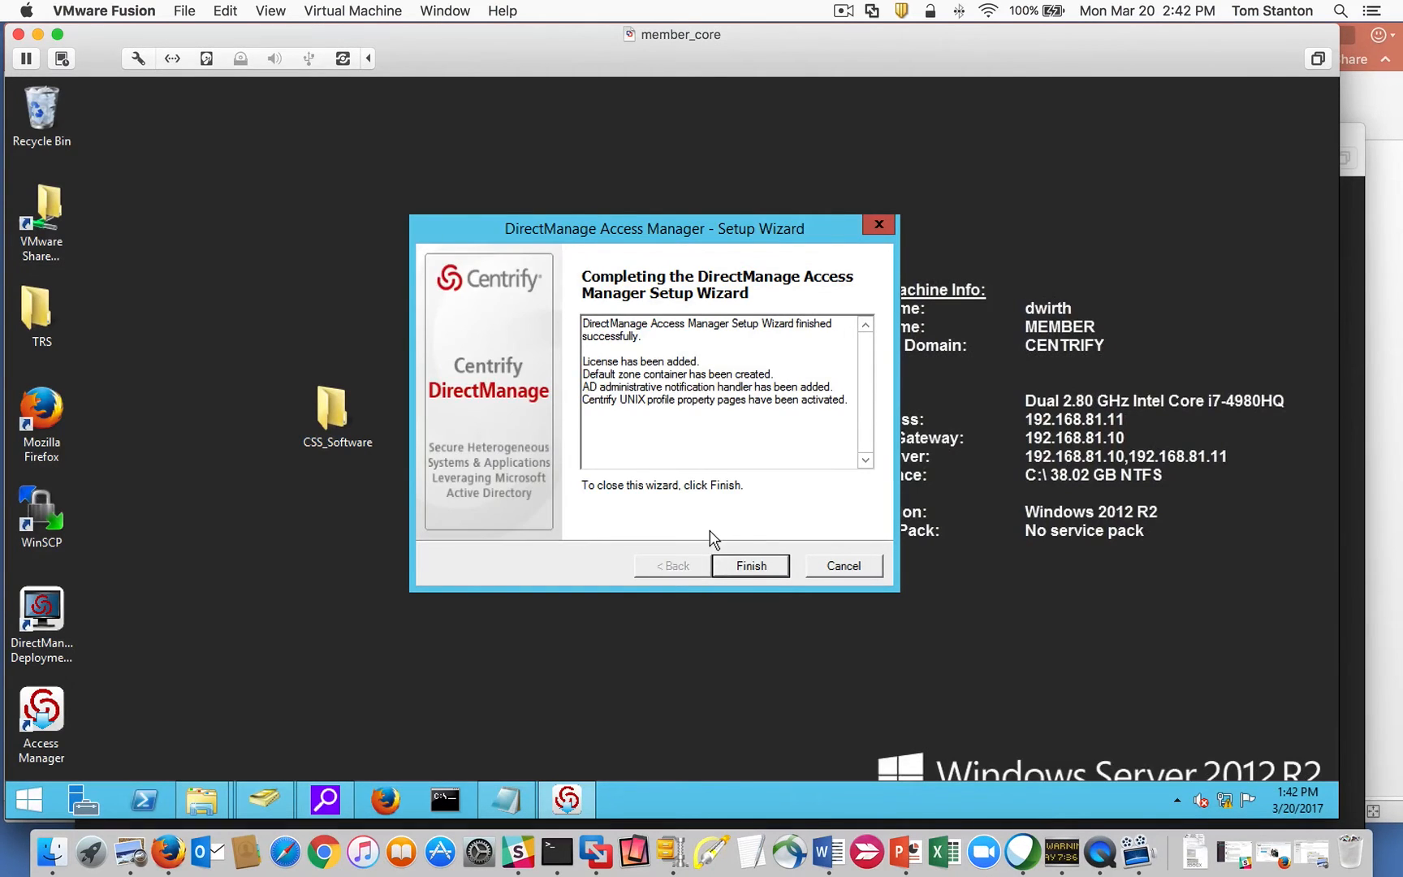
{"action": "left_click", "coordinate": [752, 566]}
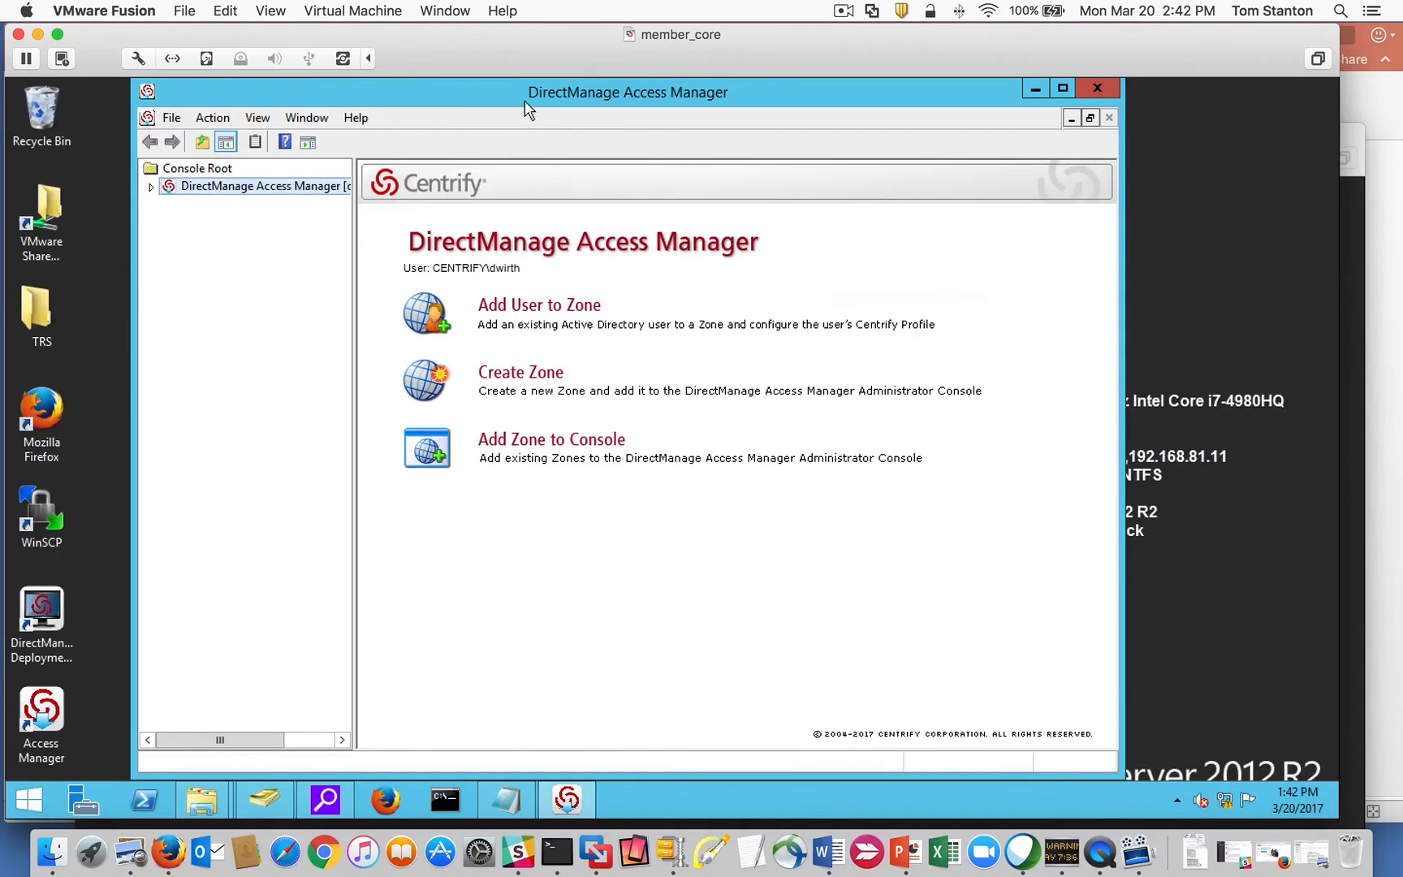
Widen the console window and tree pane, and expand the root node.
{"action": "left_click_drag", "start_coordinate": [530, 100], "coordinate": [505, 100]}
{"action": "left_click_drag", "start_coordinate": [1097, 642], "coordinate": [1291, 642]}
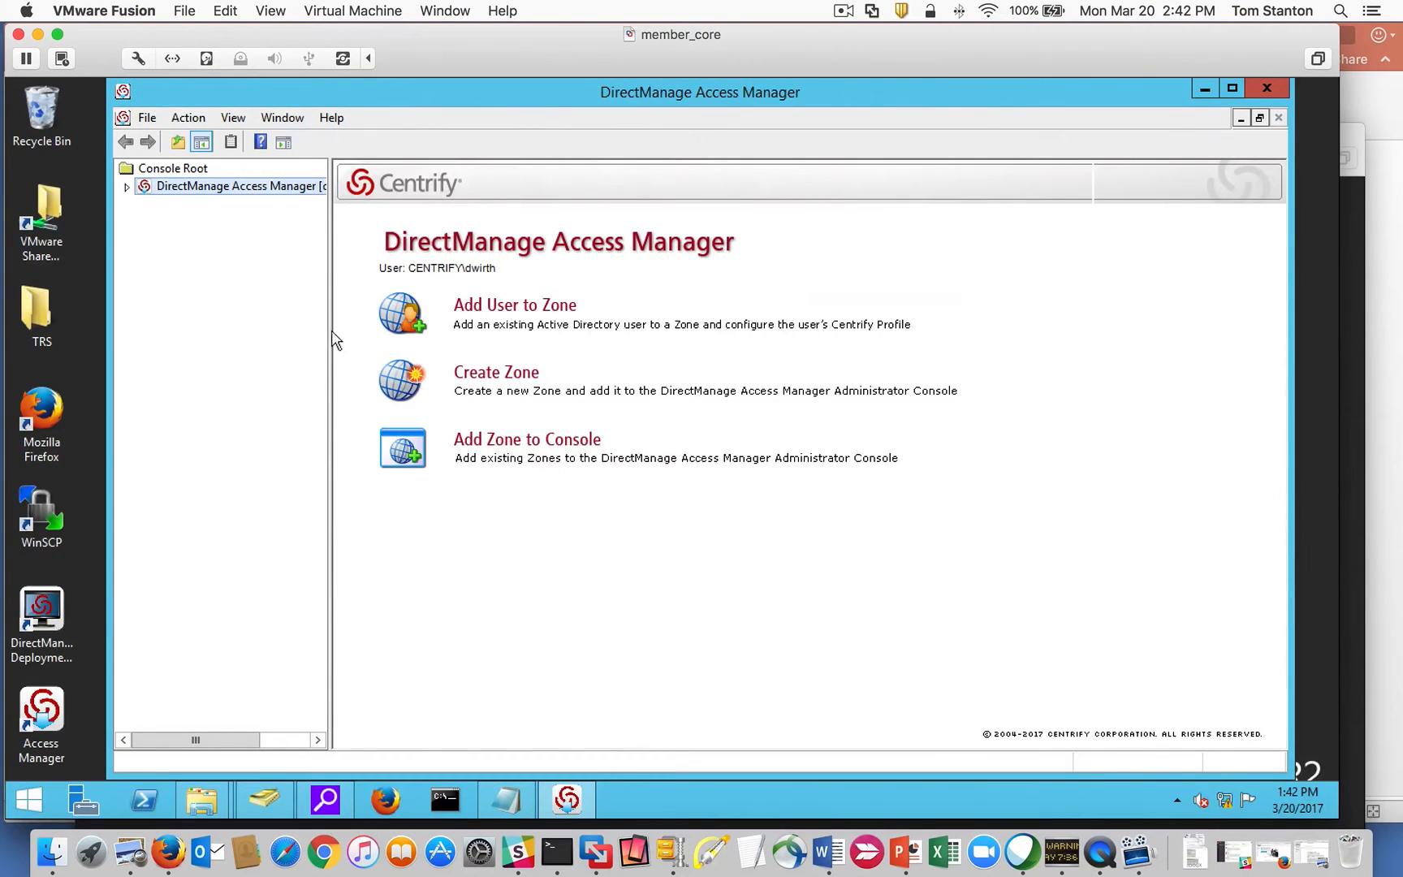
{"action": "left_click_drag", "start_coordinate": [329, 332], "coordinate": [502, 321]}
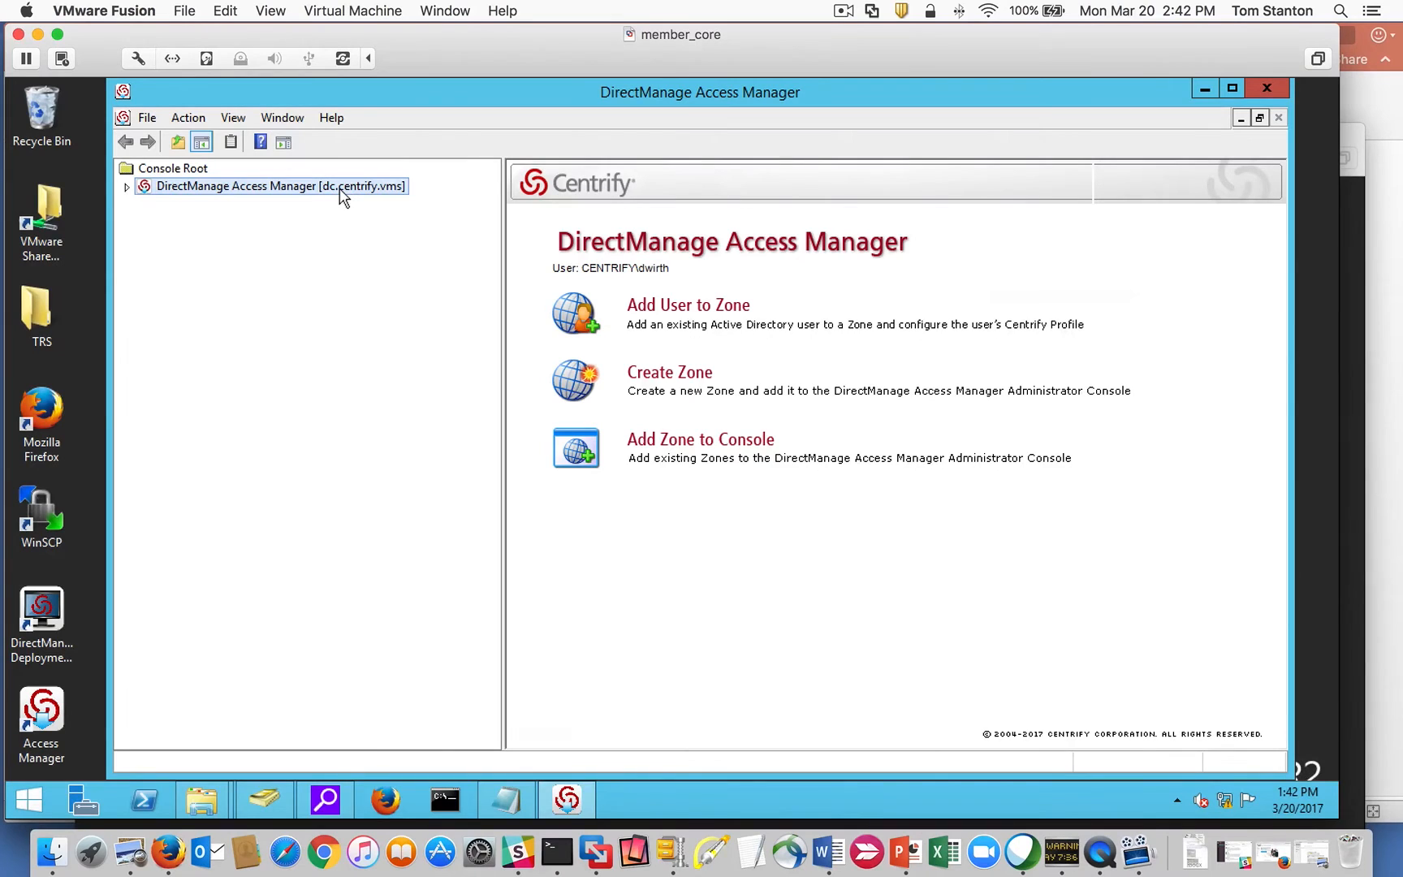
{"action": "left_click", "coordinate": [126, 188]}
Open and cancel Connect to Remote Forest, then expand the Zones node.
{"action": "right_click", "coordinate": [271, 195]}
{"action": "left_click", "coordinate": [394, 199]}
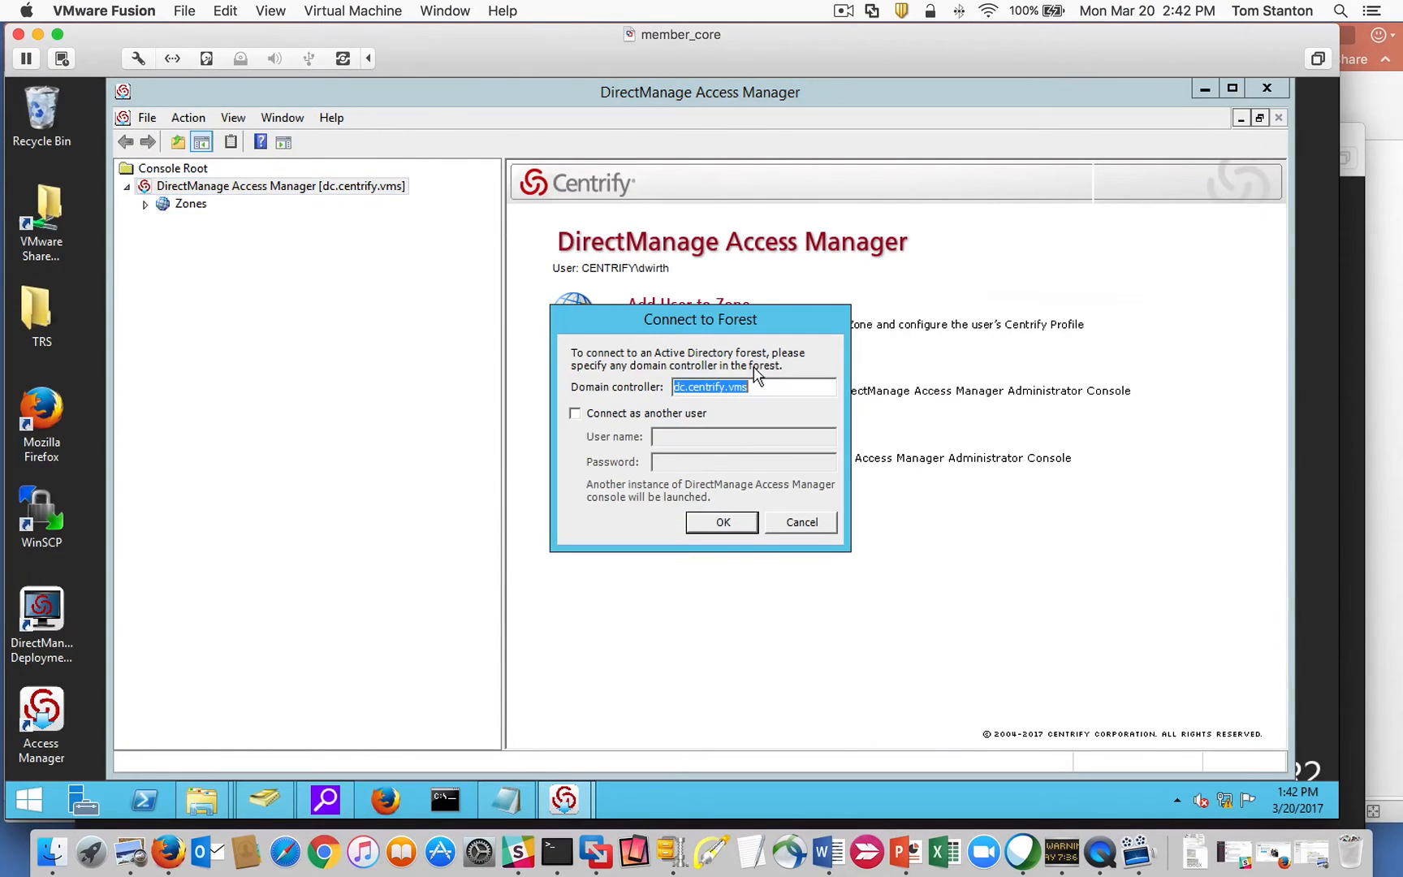
{"action": "left_click", "coordinate": [574, 413]}
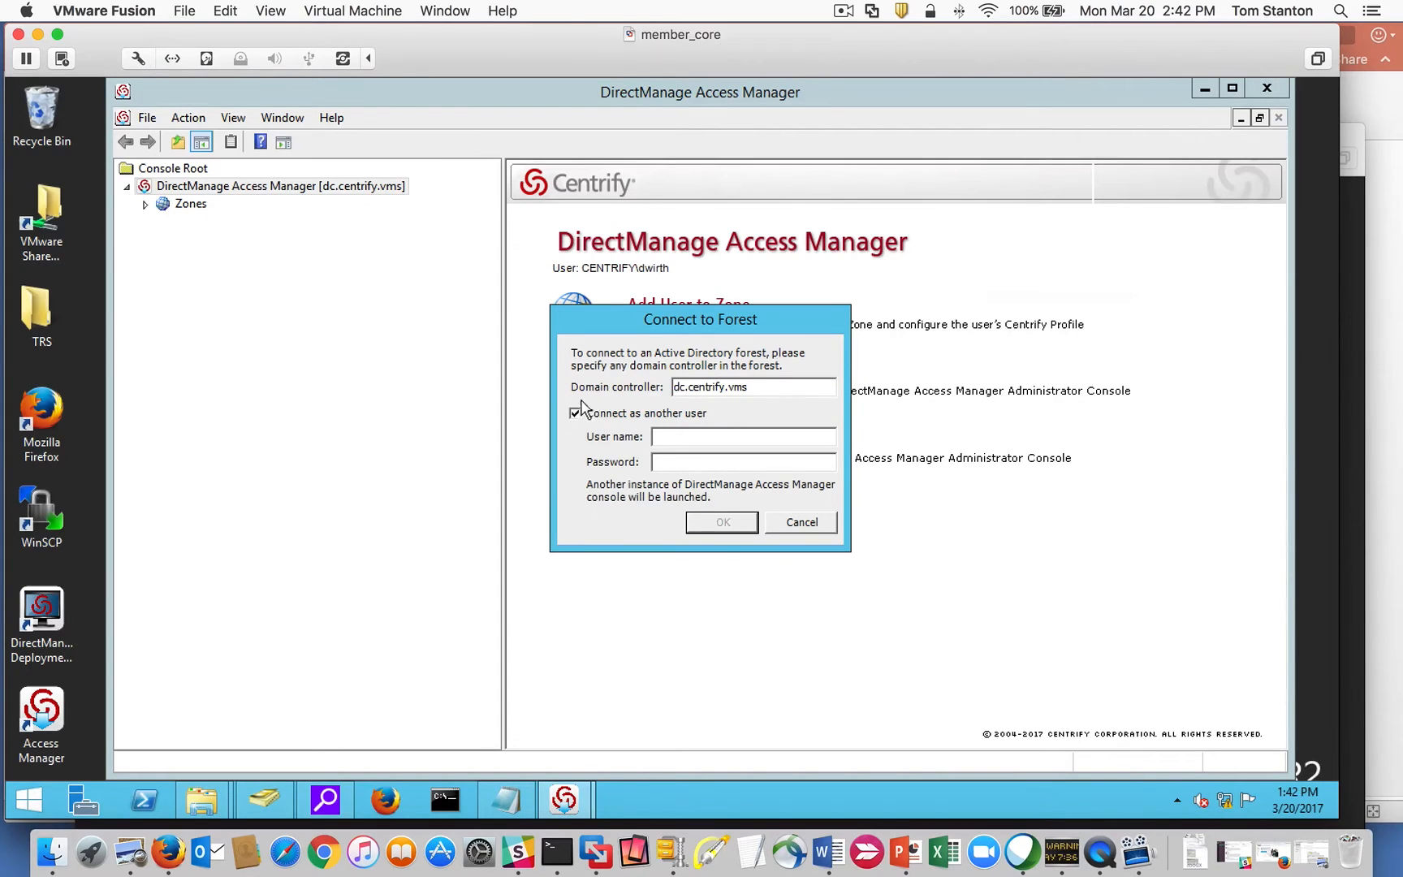
{"action": "left_click", "coordinate": [576, 412]}
{"action": "left_click_drag", "start_coordinate": [781, 387], "coordinate": [686, 391]}
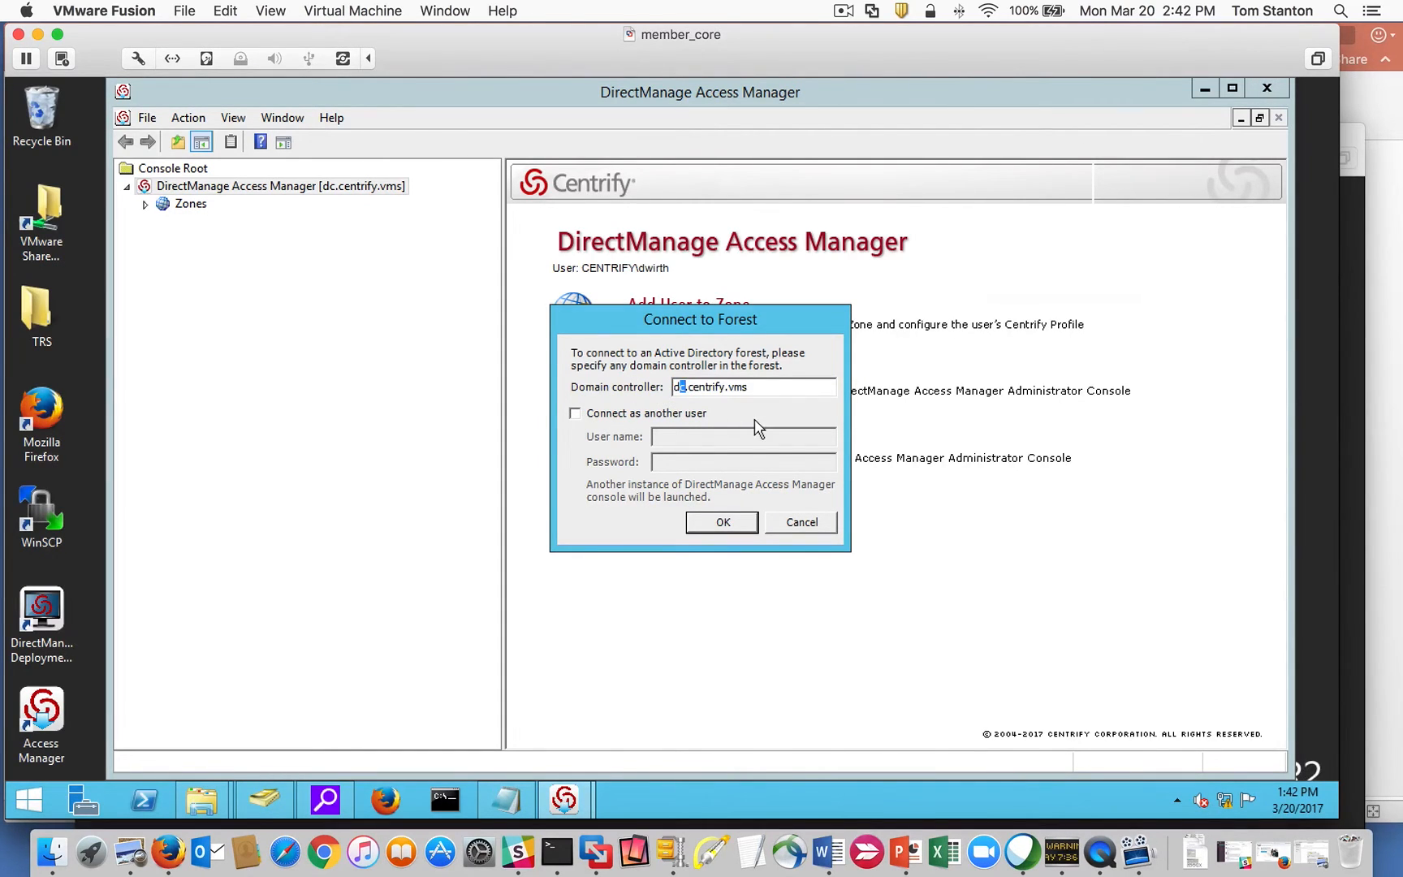
{"action": "key", "text": "Right"}
{"action": "type", "text": "2"}
{"action": "key", "text": "Left"}
{"action": "key", "text": "BackSpace"}
{"action": "left_click", "coordinate": [798, 522]}
{"action": "left_click", "coordinate": [802, 523]}
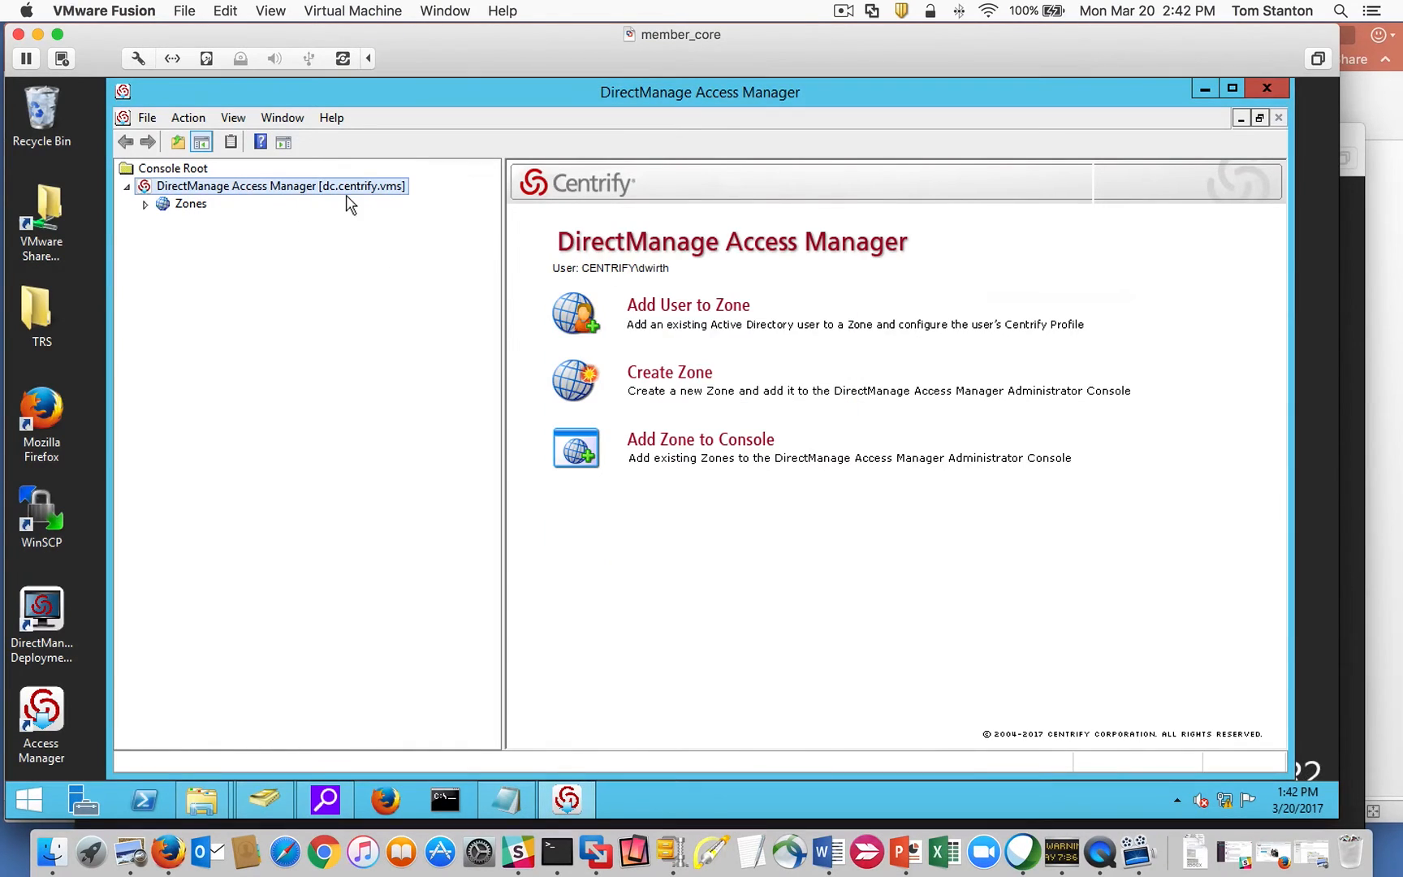
{"action": "left_click", "coordinate": [146, 204]}
Create a new zone named Global under Zones in the centrify.vms Centrify container.
{"action": "left_click", "coordinate": [186, 210]}
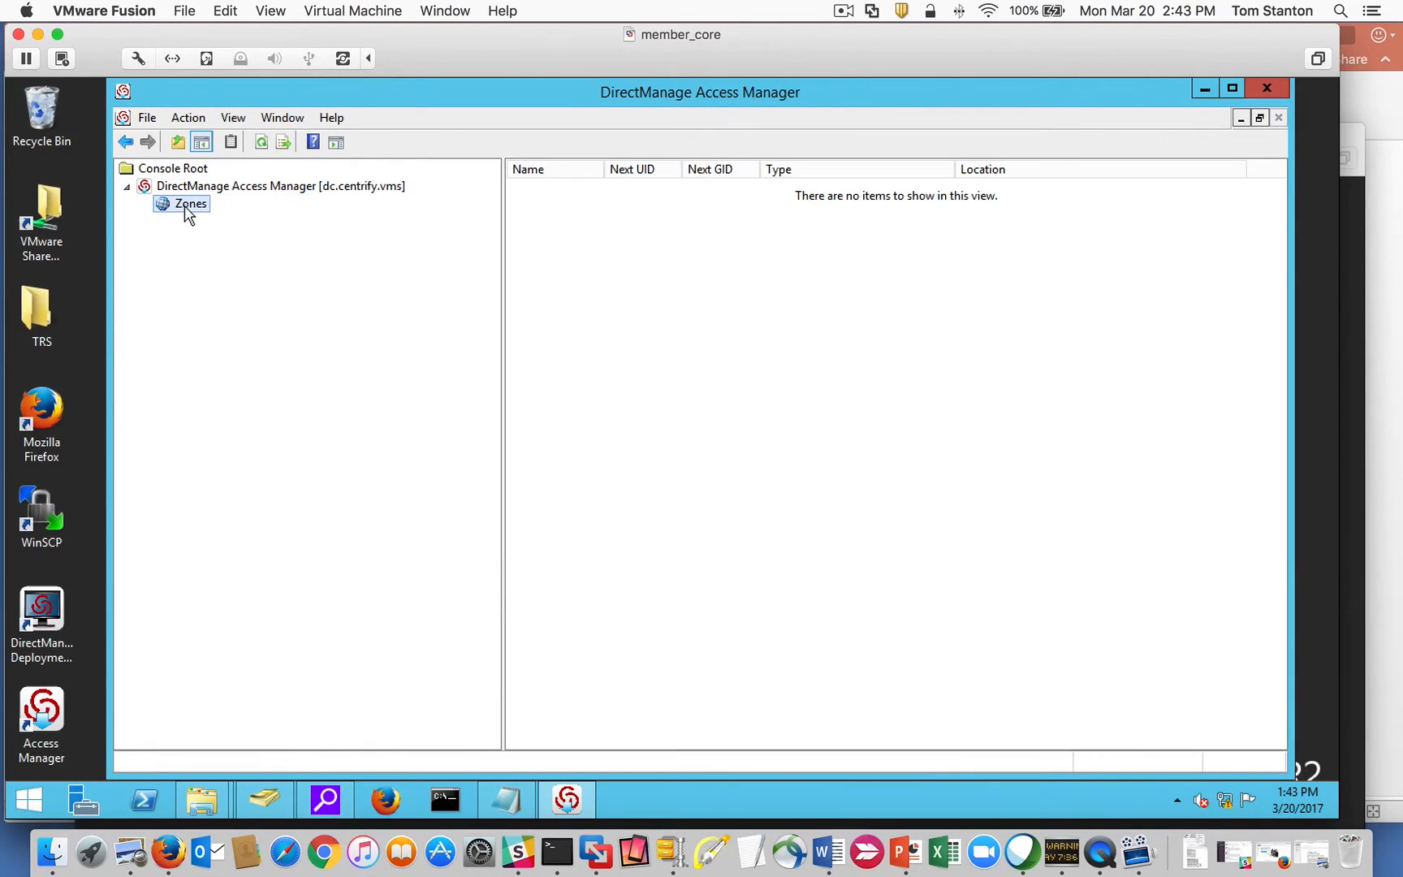
{"action": "right_click", "coordinate": [185, 208]}
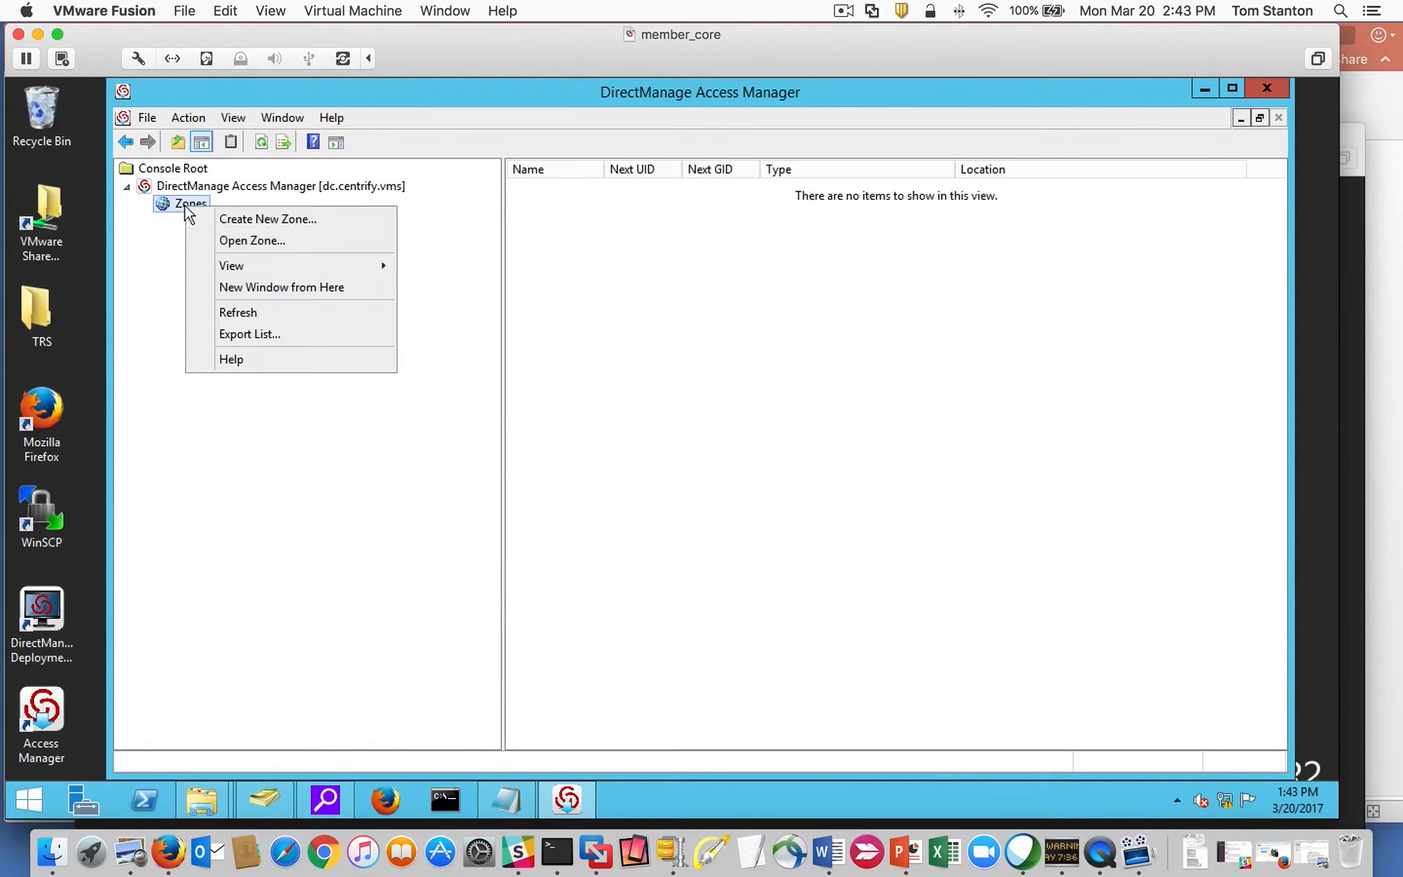
{"action": "left_click", "coordinate": [300, 224]}
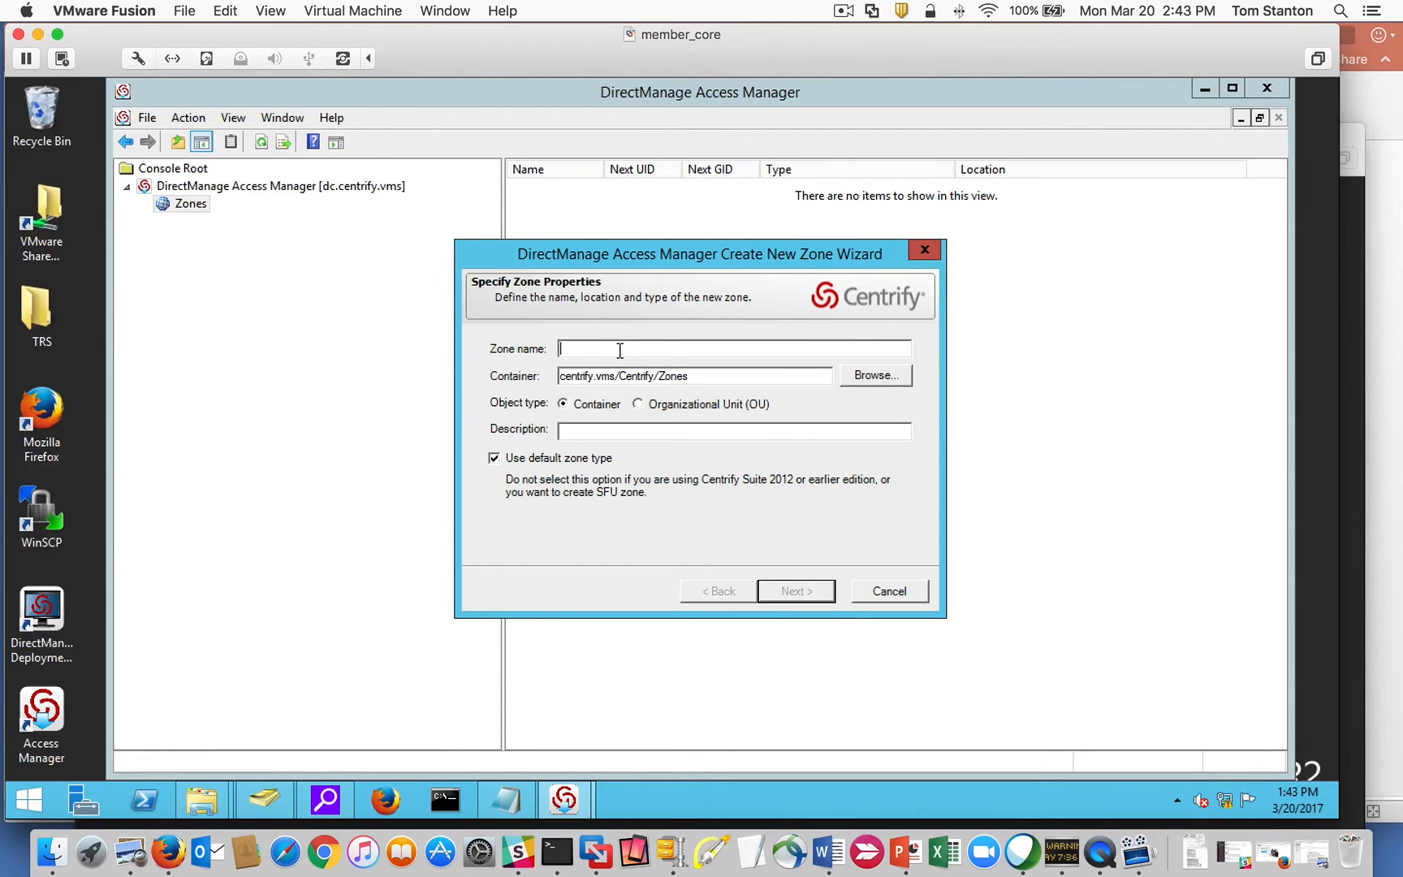
{"action": "type", "text": "Global"}
{"action": "left_click_drag", "start_coordinate": [708, 376], "coordinate": [566, 378]}
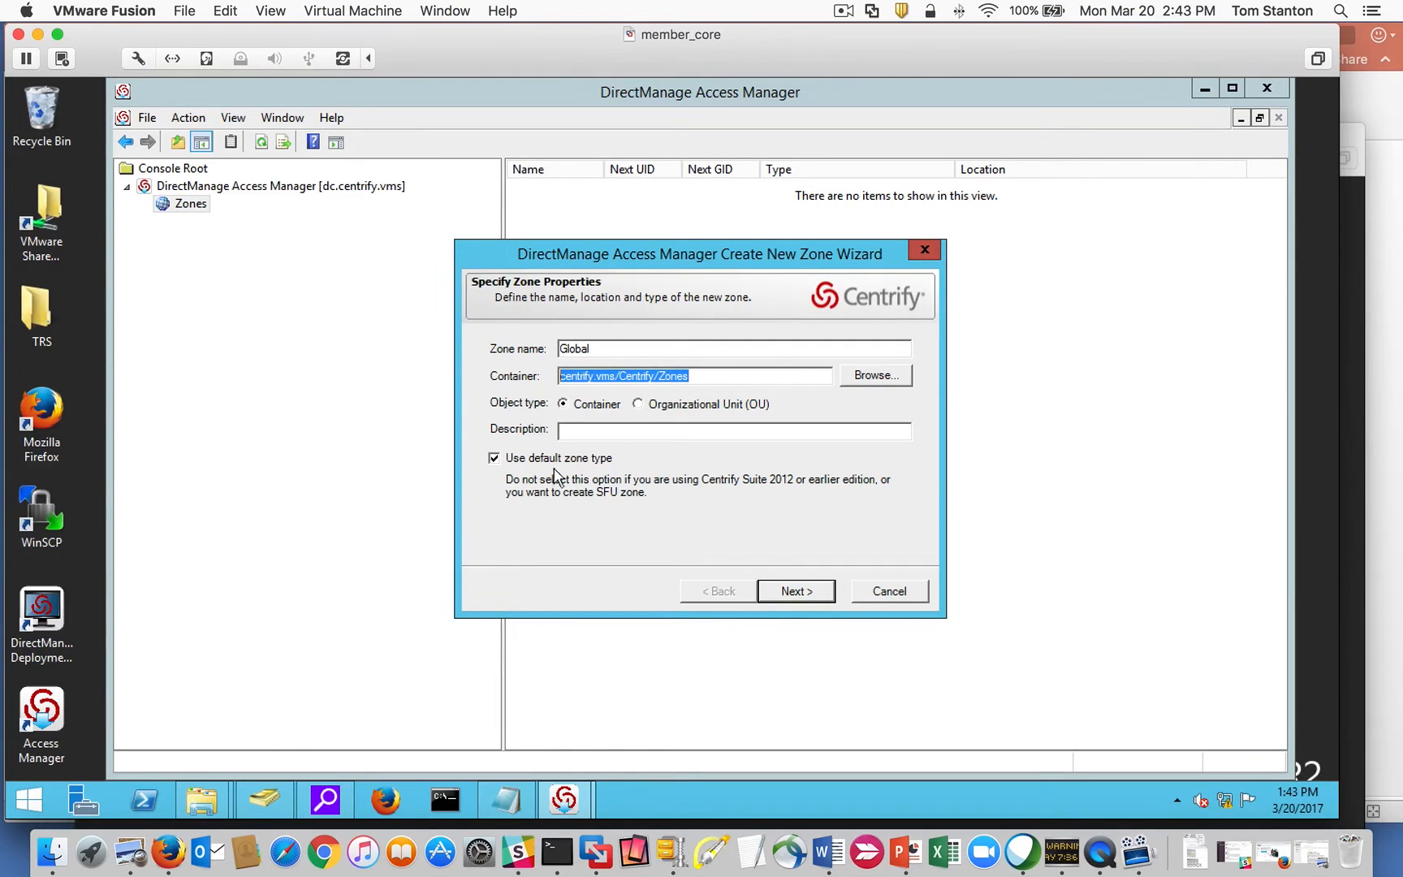
{"action": "left_click", "coordinate": [597, 348]}
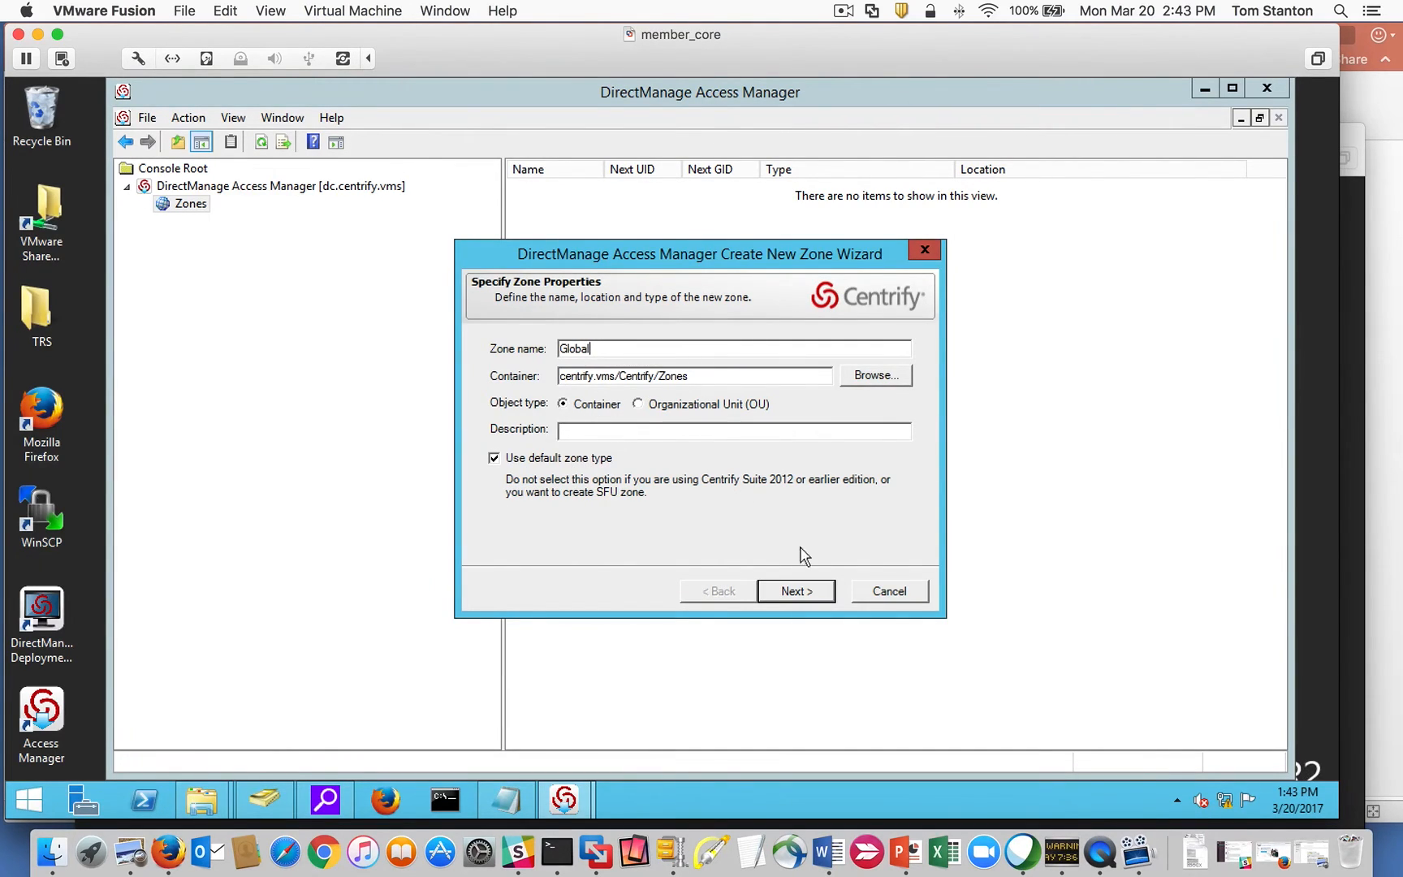
{"action": "left_click", "coordinate": [820, 592]}
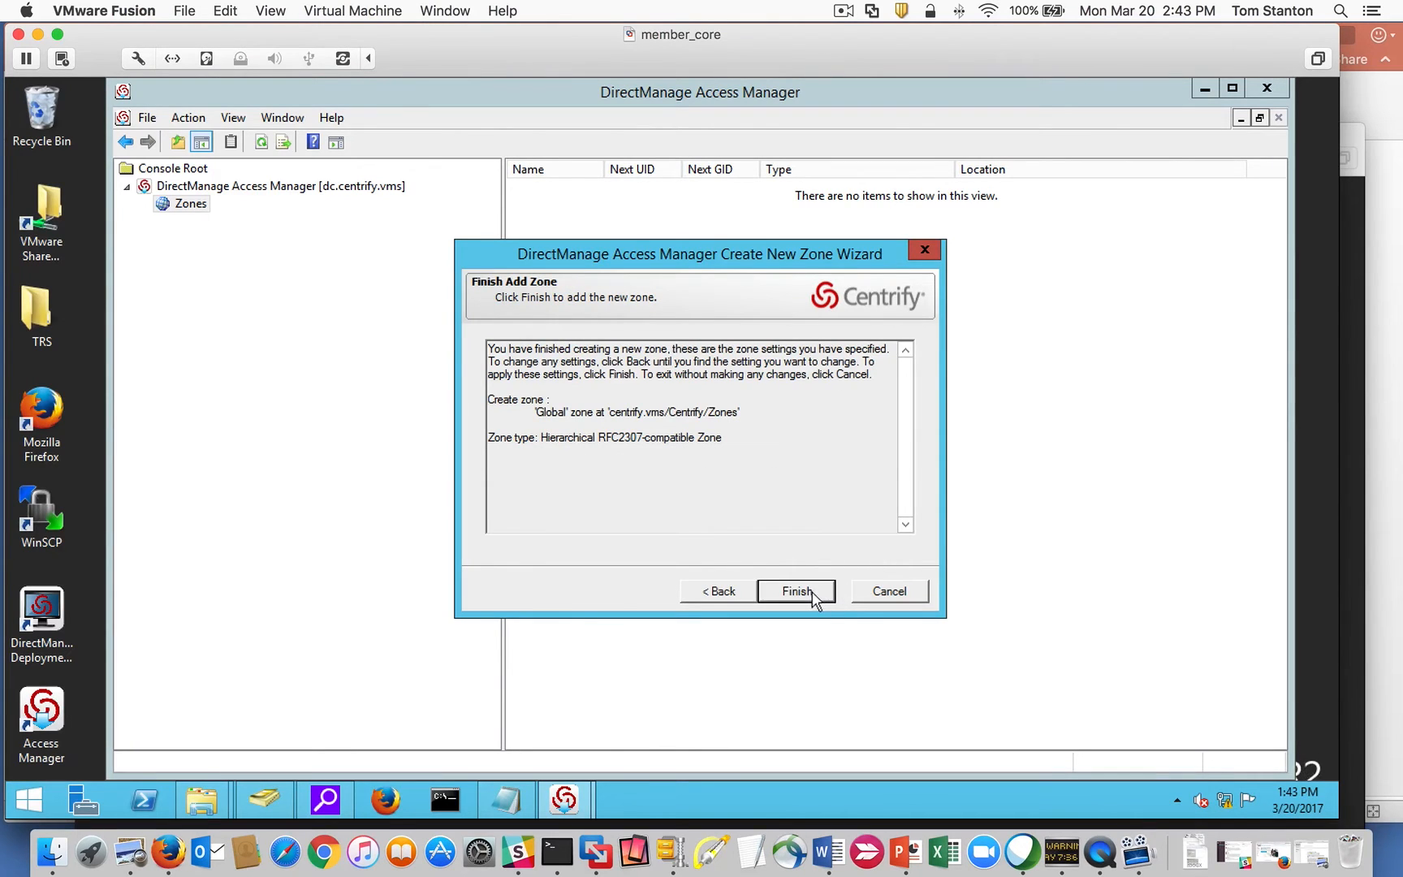
{"action": "left_click", "coordinate": [788, 585]}
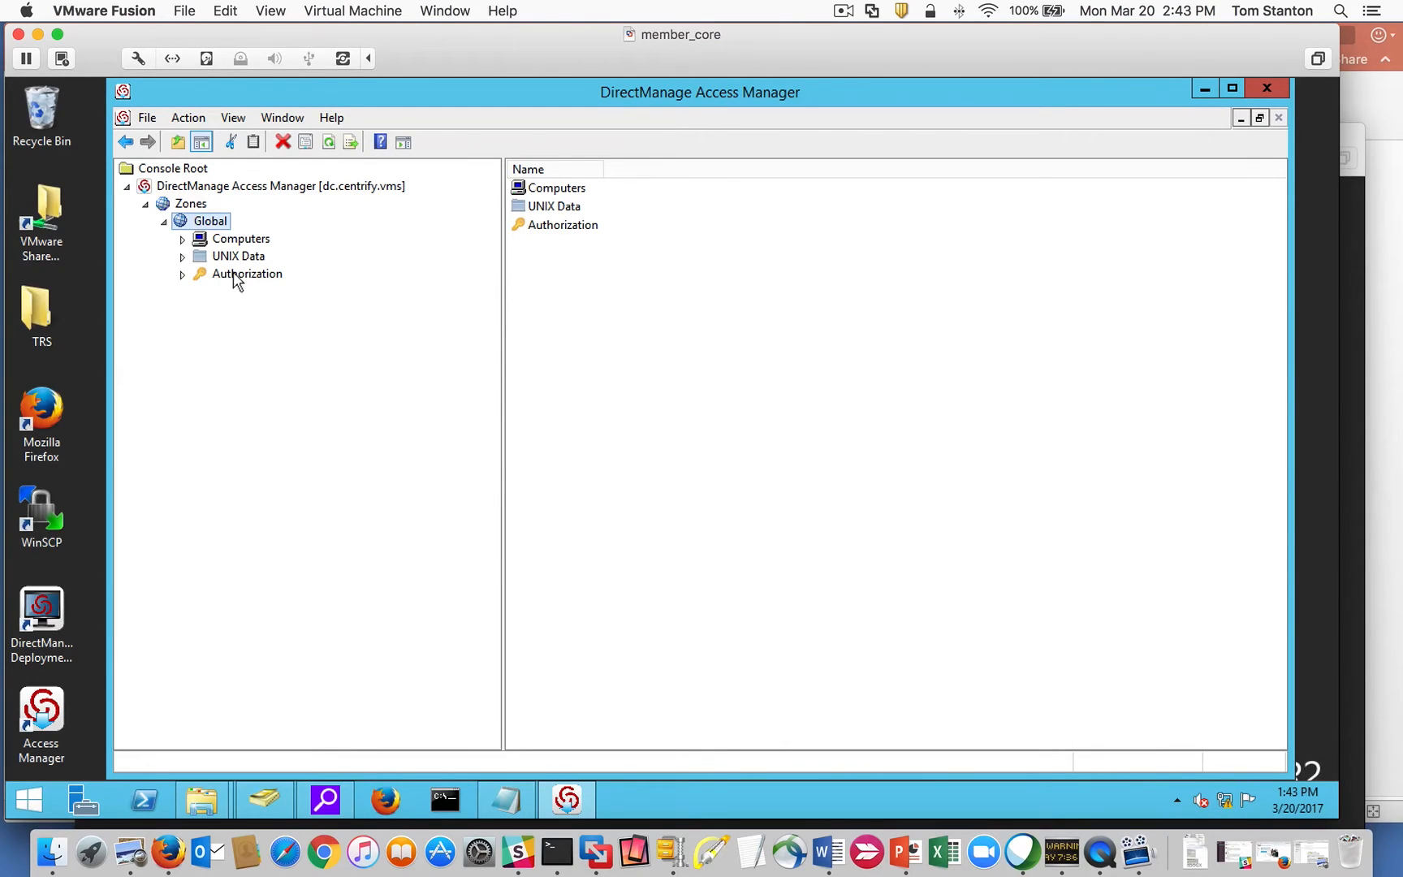
Create a Linux child zone under the Global zone.
{"action": "right_click", "coordinate": [214, 226]}
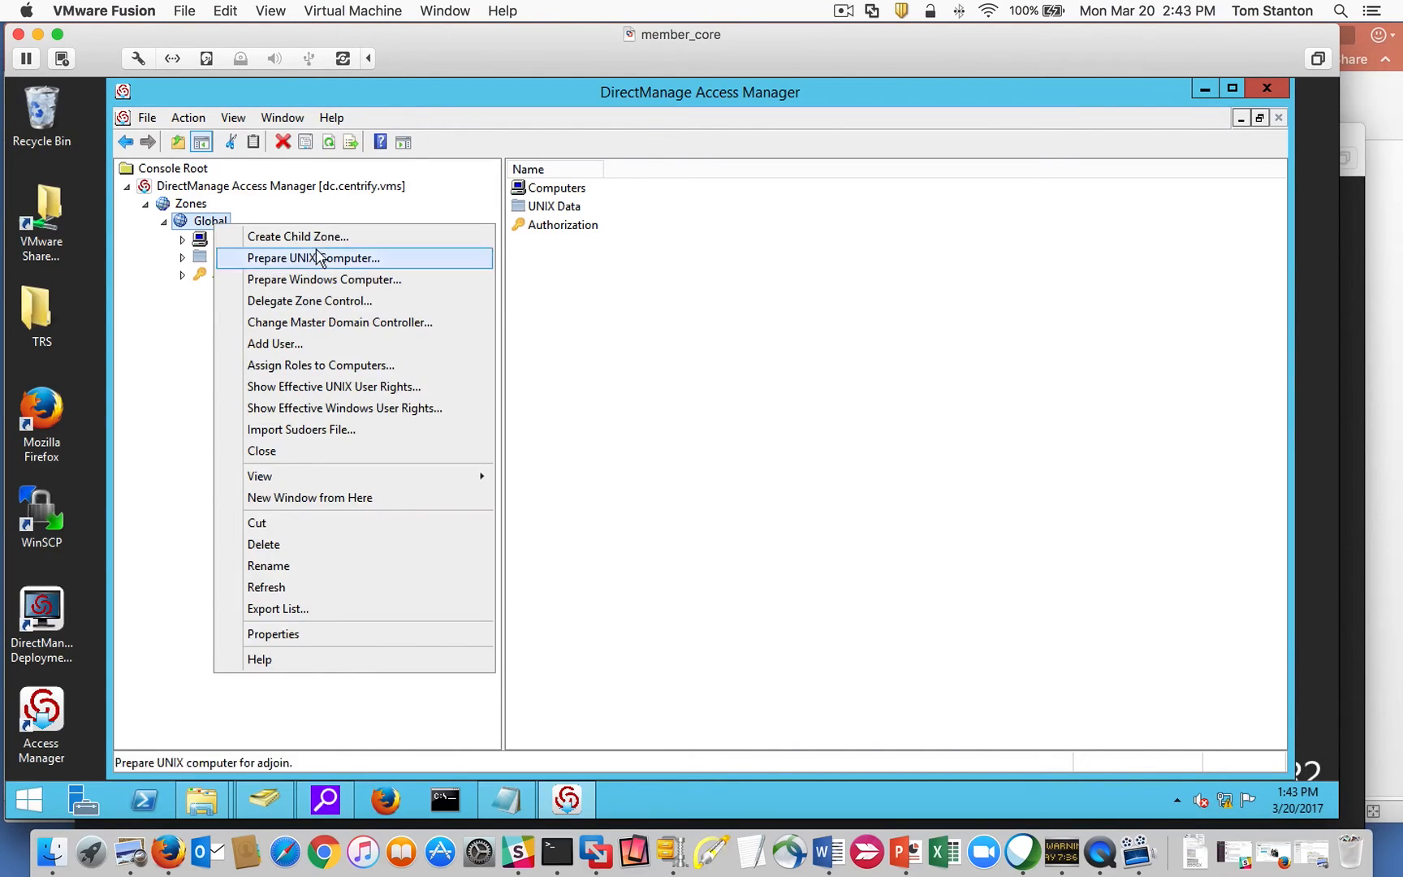
{"action": "left_click", "coordinate": [319, 237]}
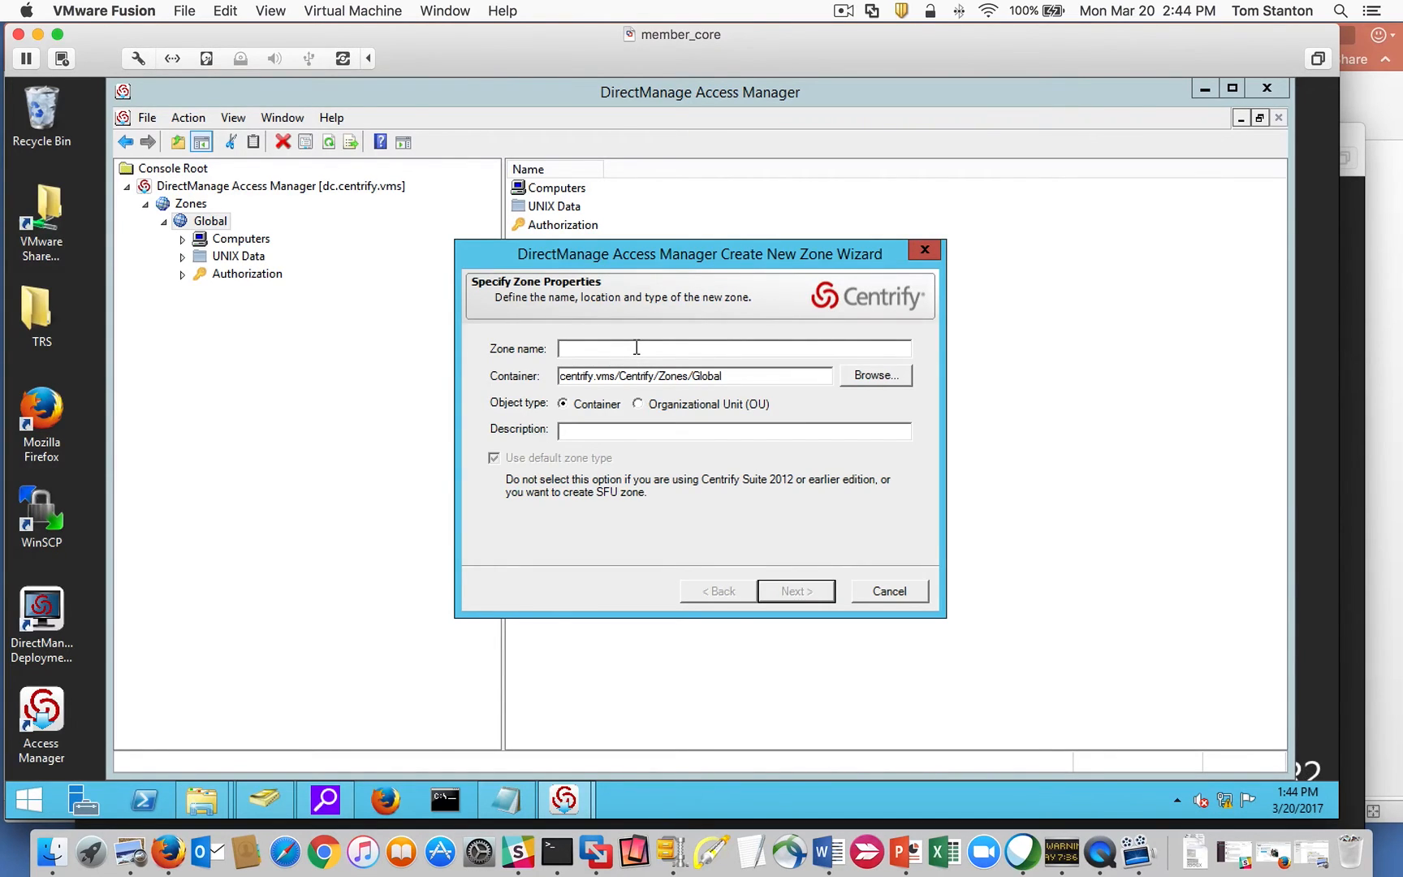
{"action": "type", "text": "Linux"}
{"action": "double_click", "coordinate": [711, 376]}
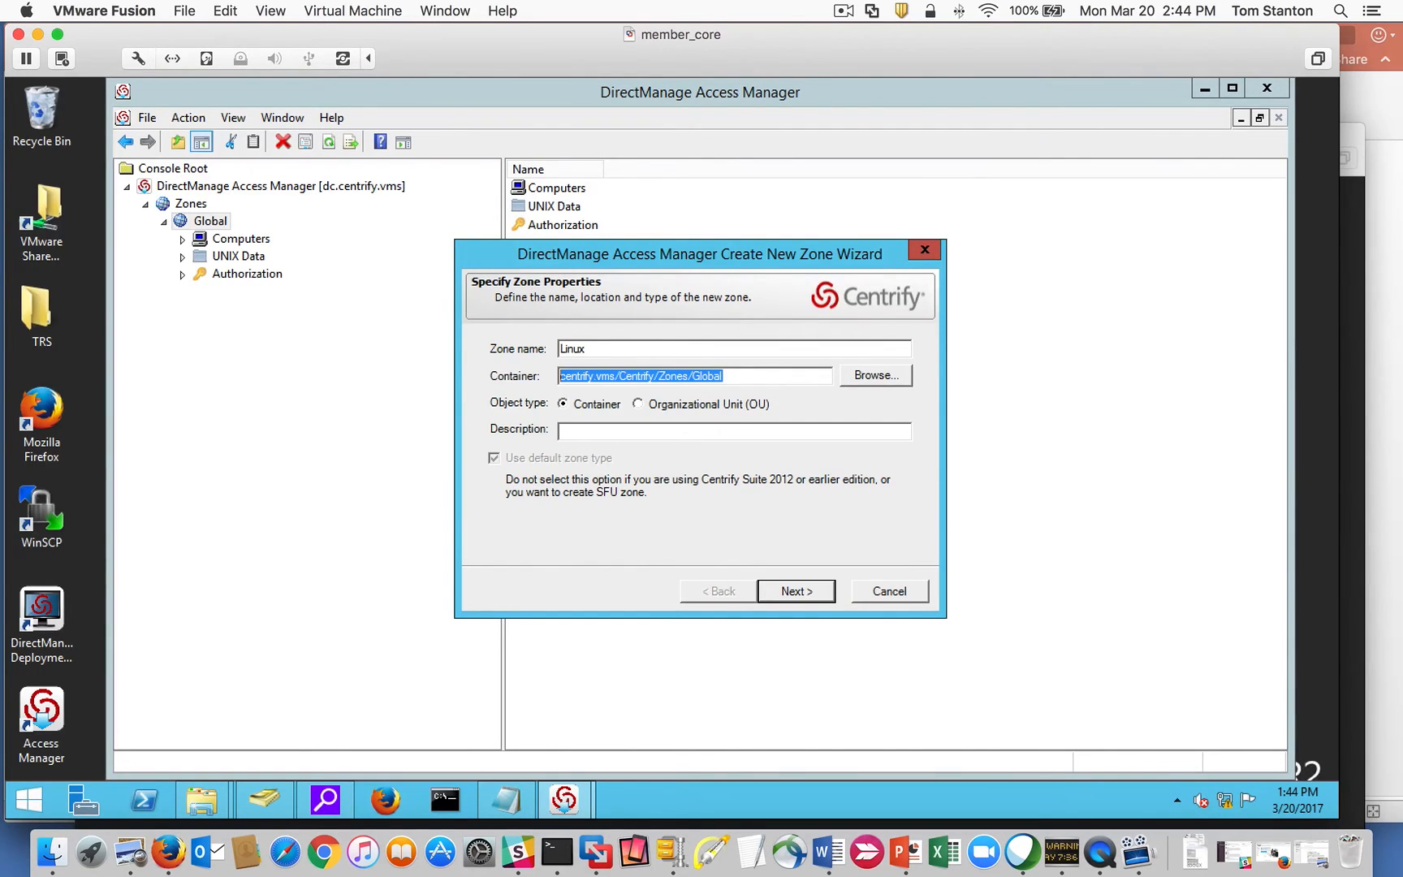
{"action": "left_click", "coordinate": [795, 589]}
{"action": "left_click", "coordinate": [798, 593]}
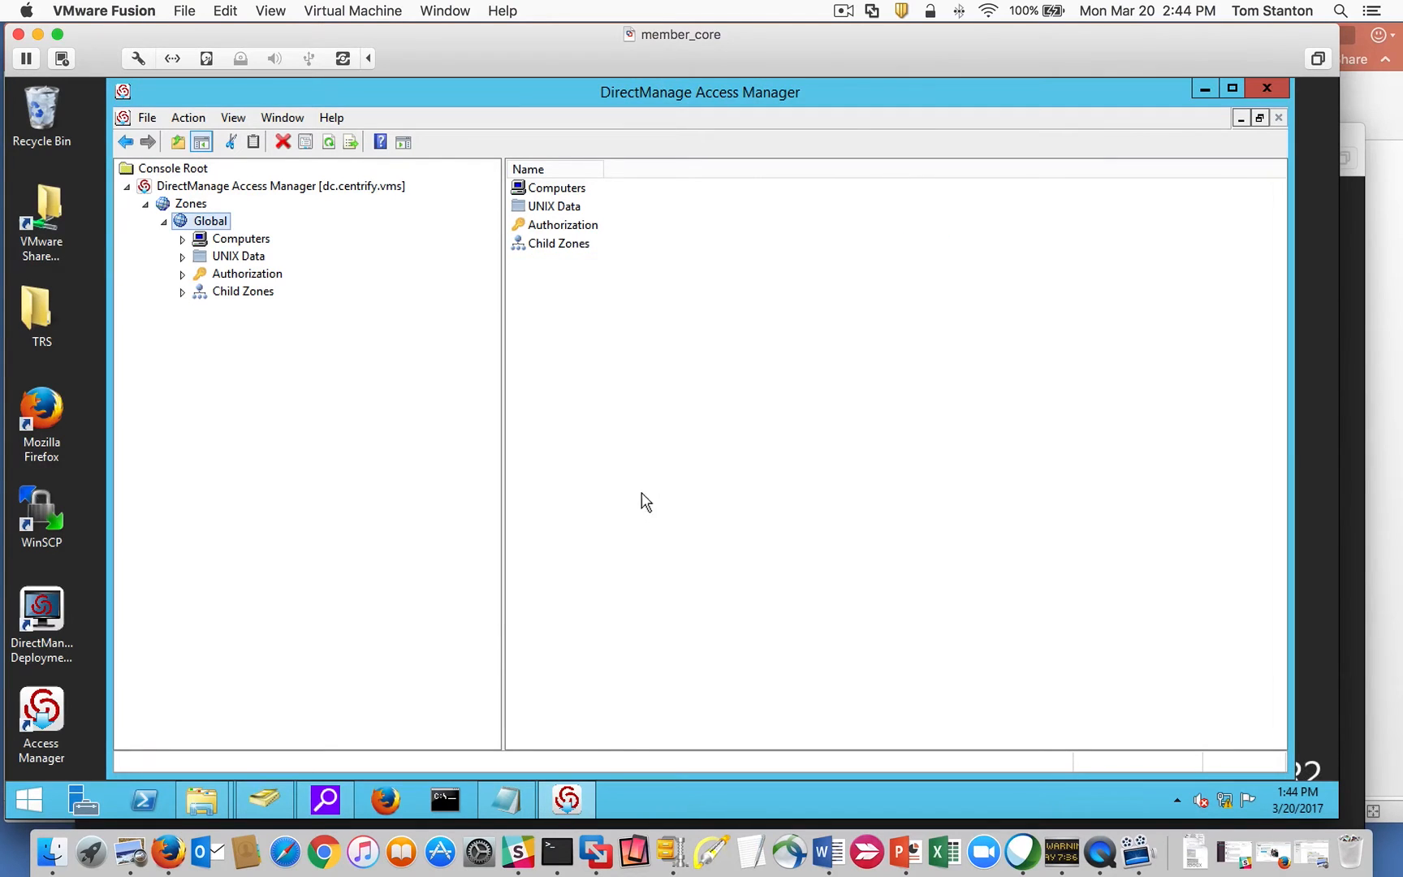
Add a Mac child zone under Global's Child Zones.
{"action": "left_click", "coordinate": [181, 293]}
{"action": "right_click", "coordinate": [237, 291]}
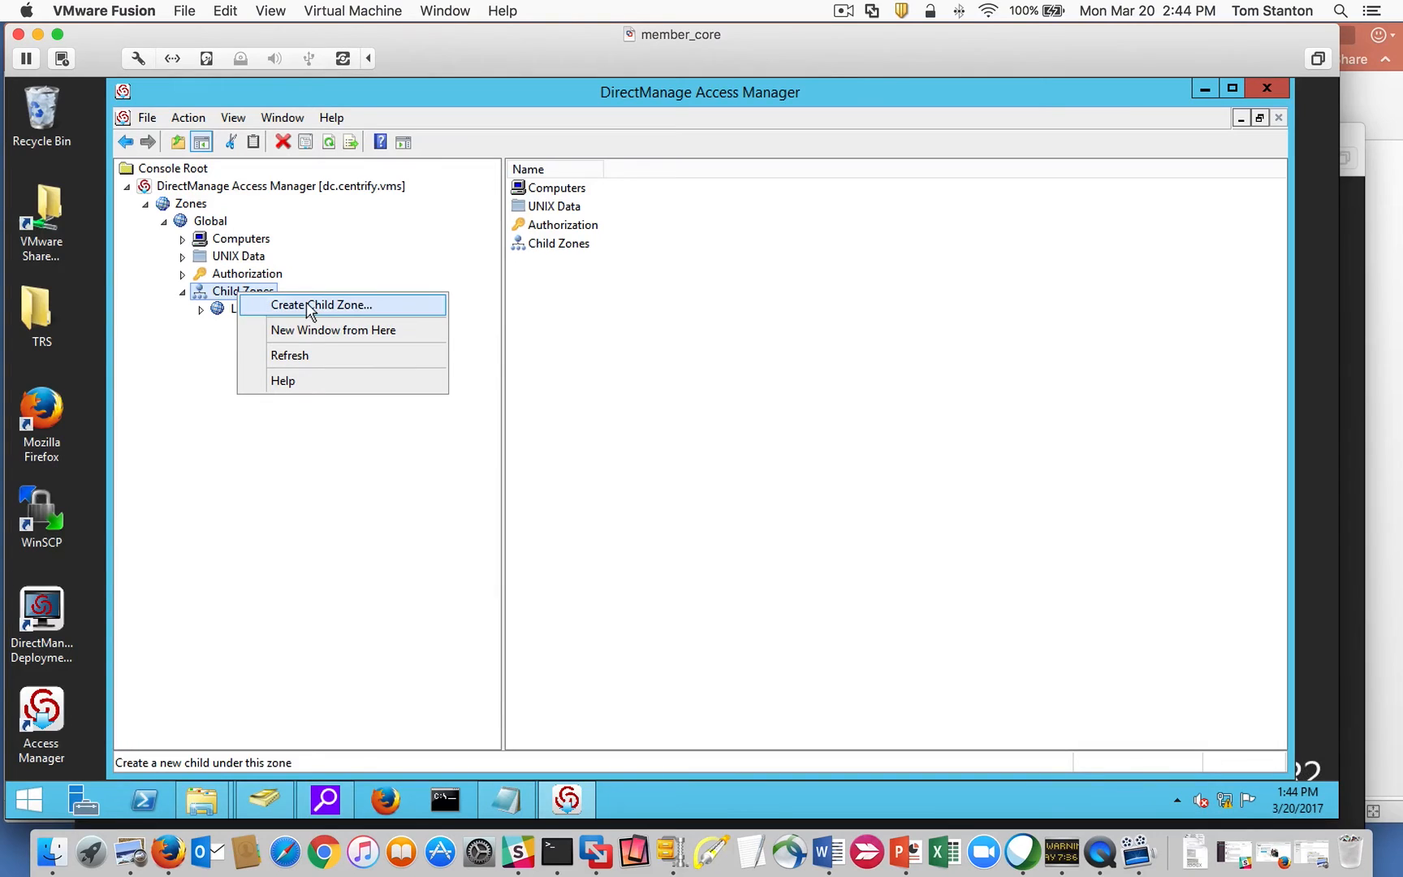
{"action": "left_click", "coordinate": [306, 303]}
{"action": "left_click", "coordinate": [675, 350]}
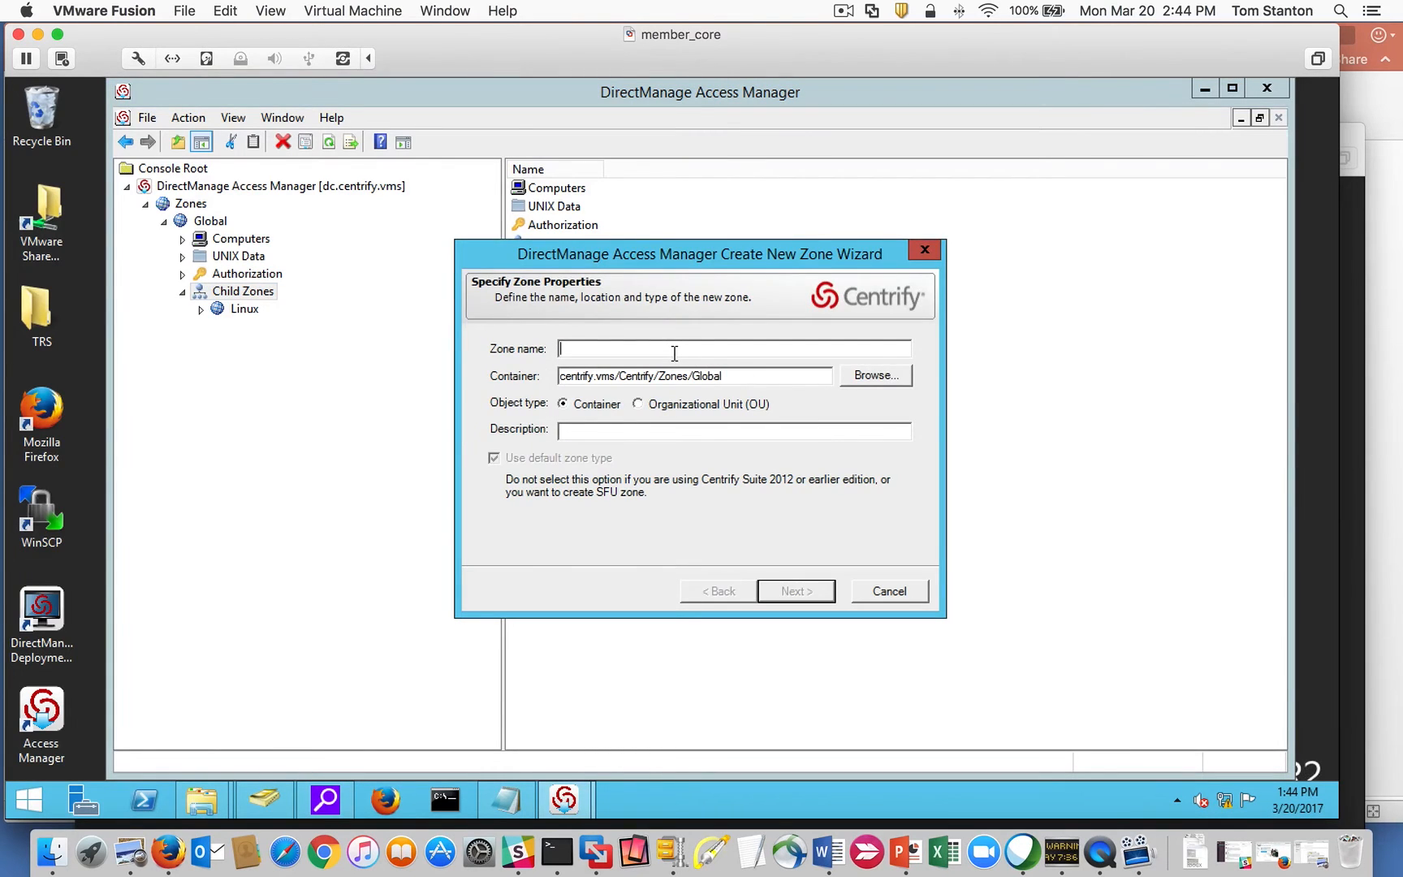
{"action": "type", "text": "Mac"}
{"action": "left_click", "coordinate": [781, 593]}
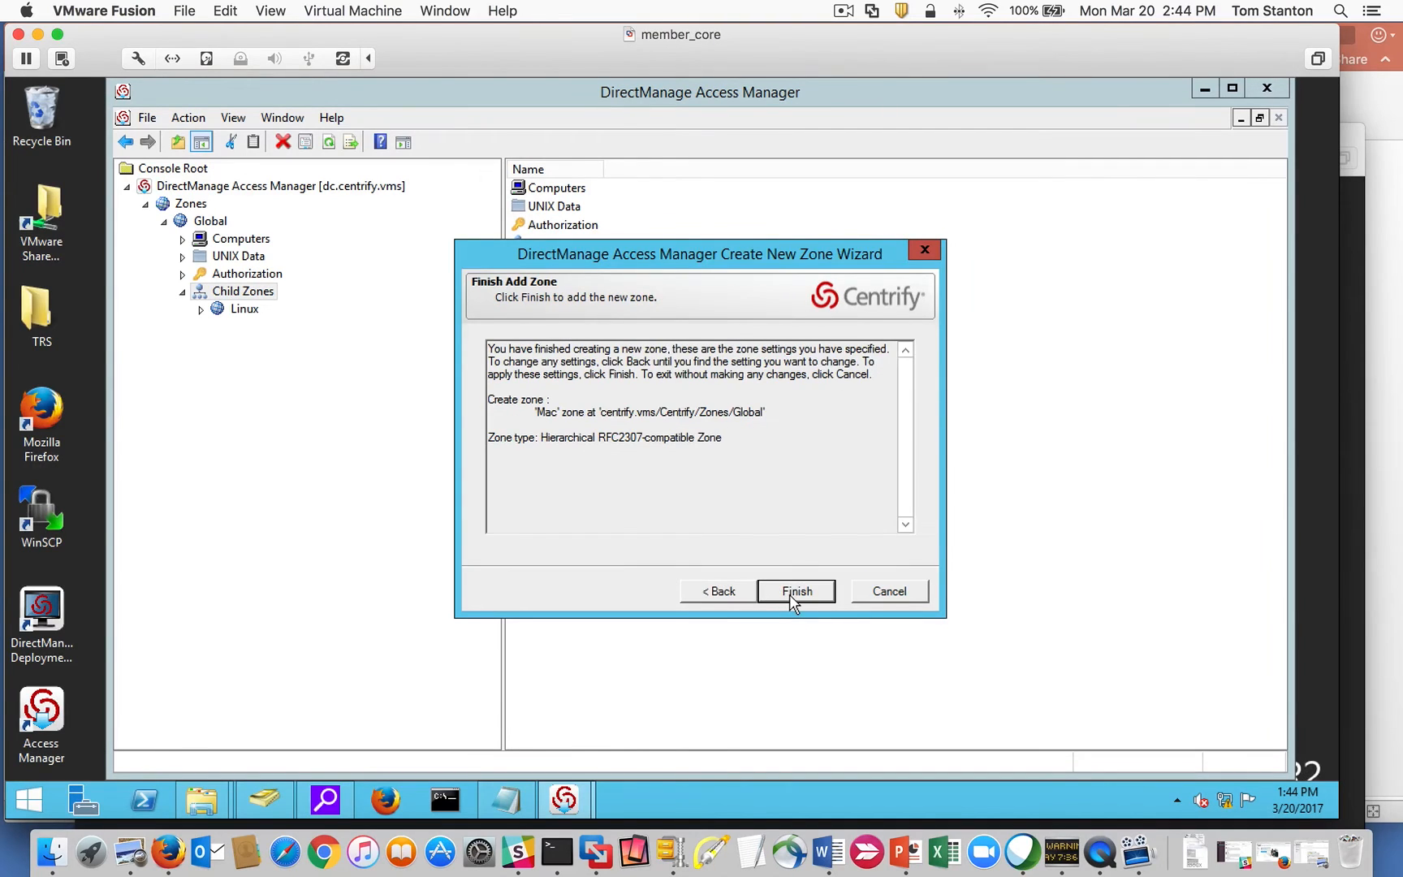
{"action": "left_click", "coordinate": [791, 601]}
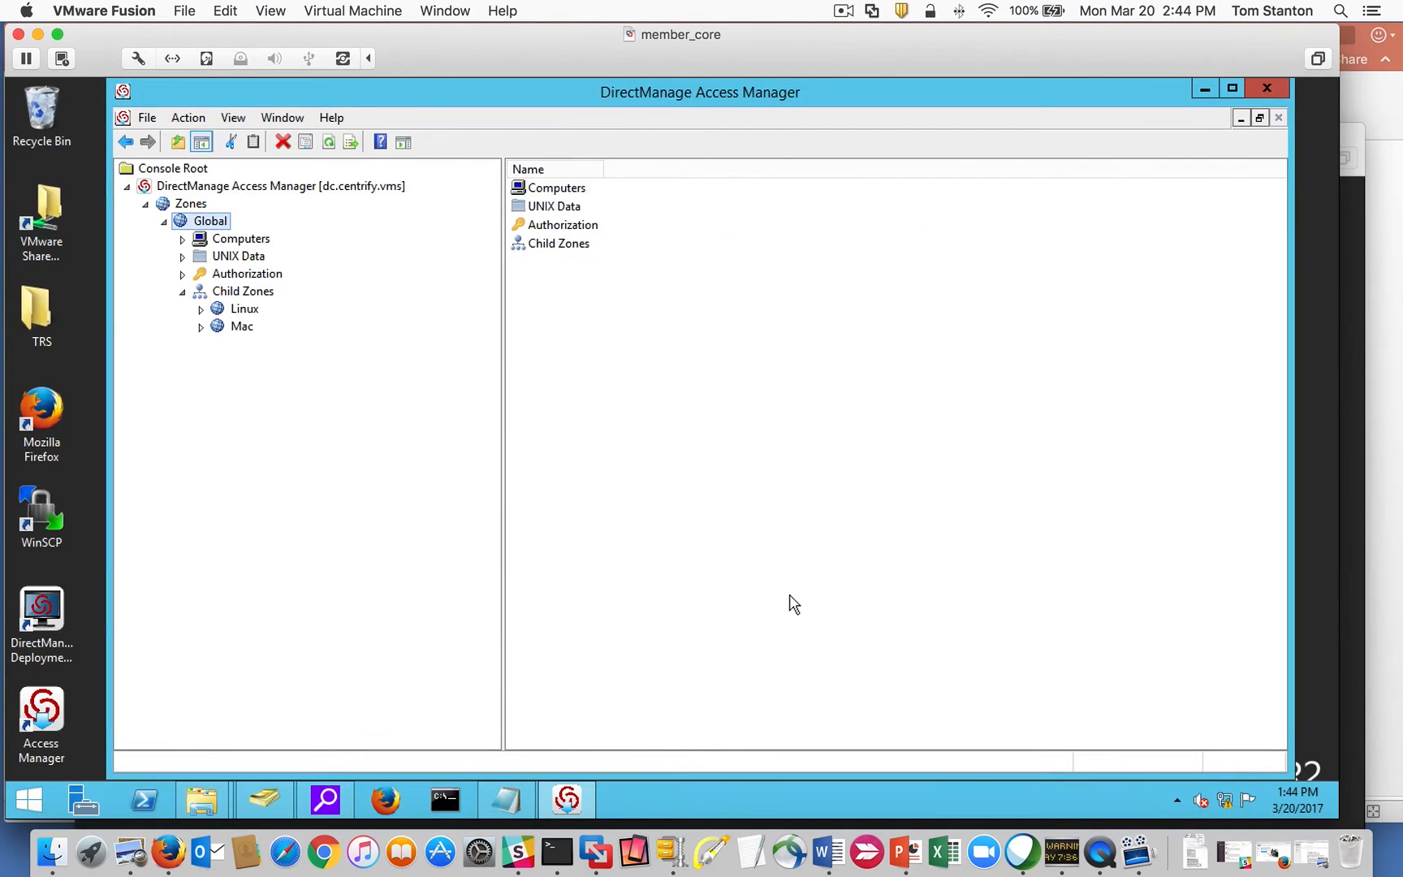
Add a third child zone named Windows under Global's Child Zones.
{"action": "right_click", "coordinate": [238, 292]}
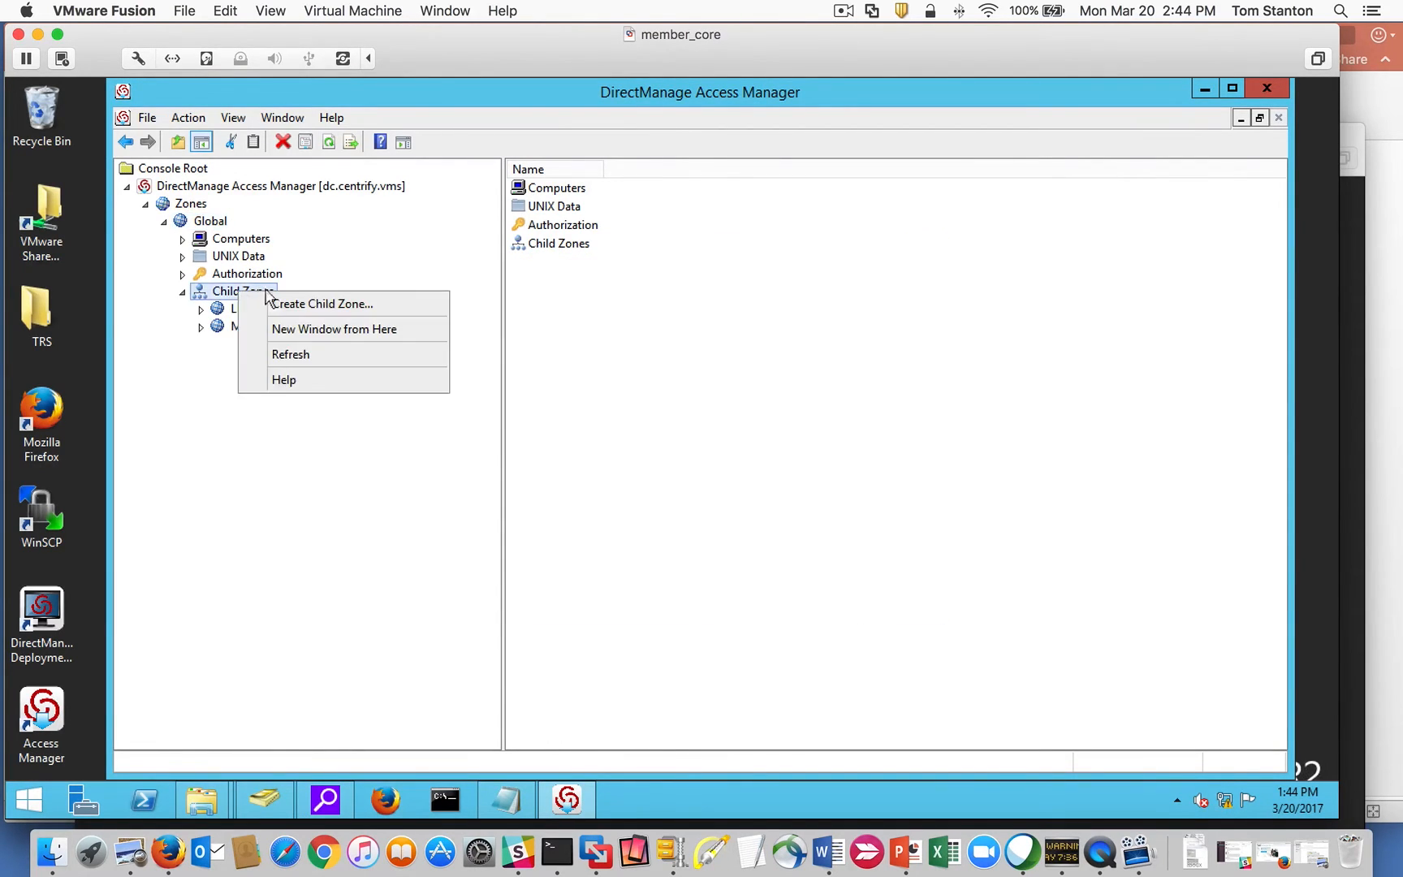
{"action": "left_click", "coordinate": [278, 268]}
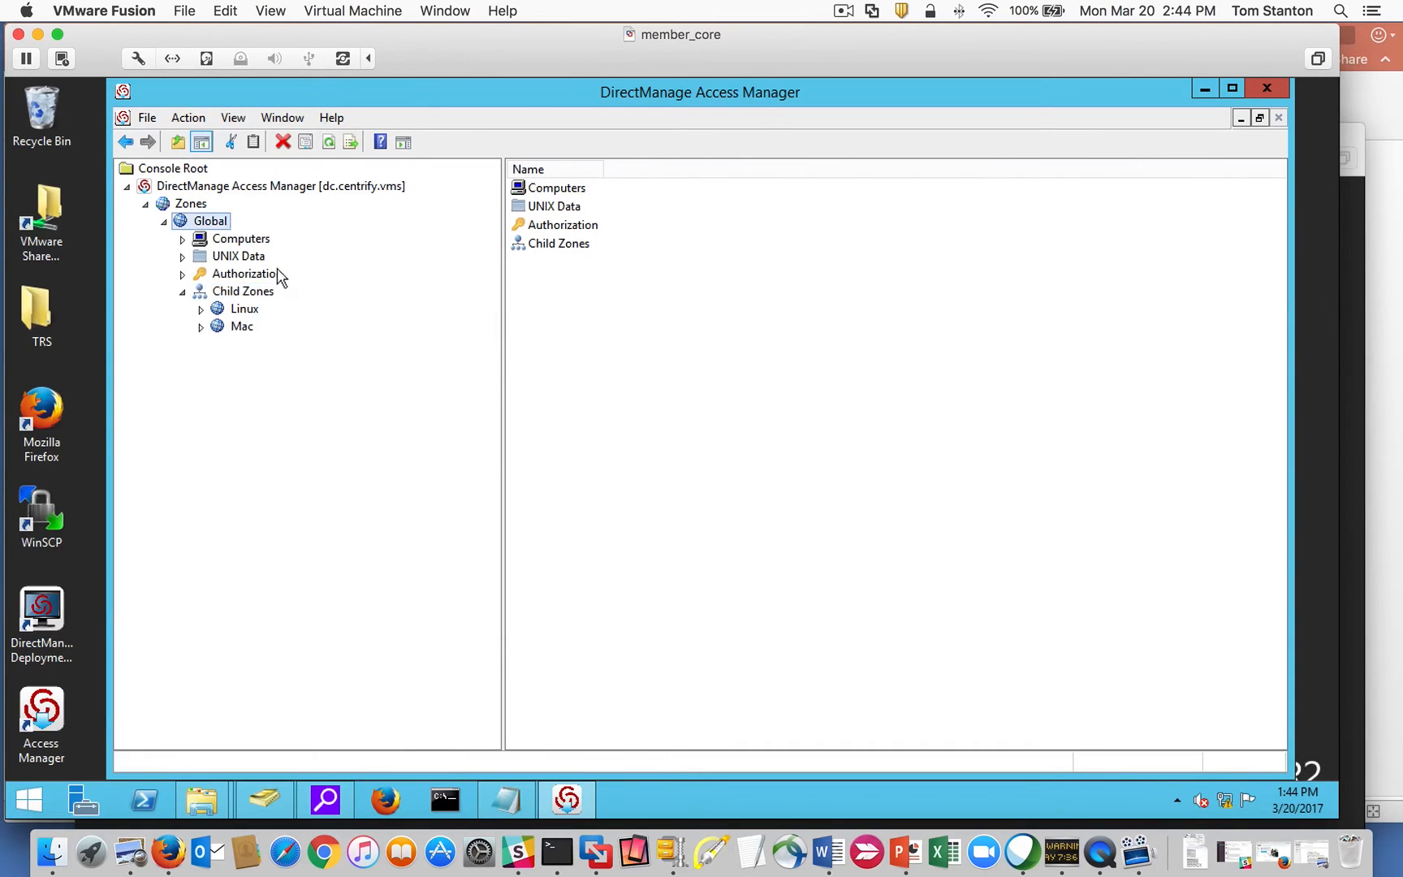
{"action": "right_click", "coordinate": [223, 291]}
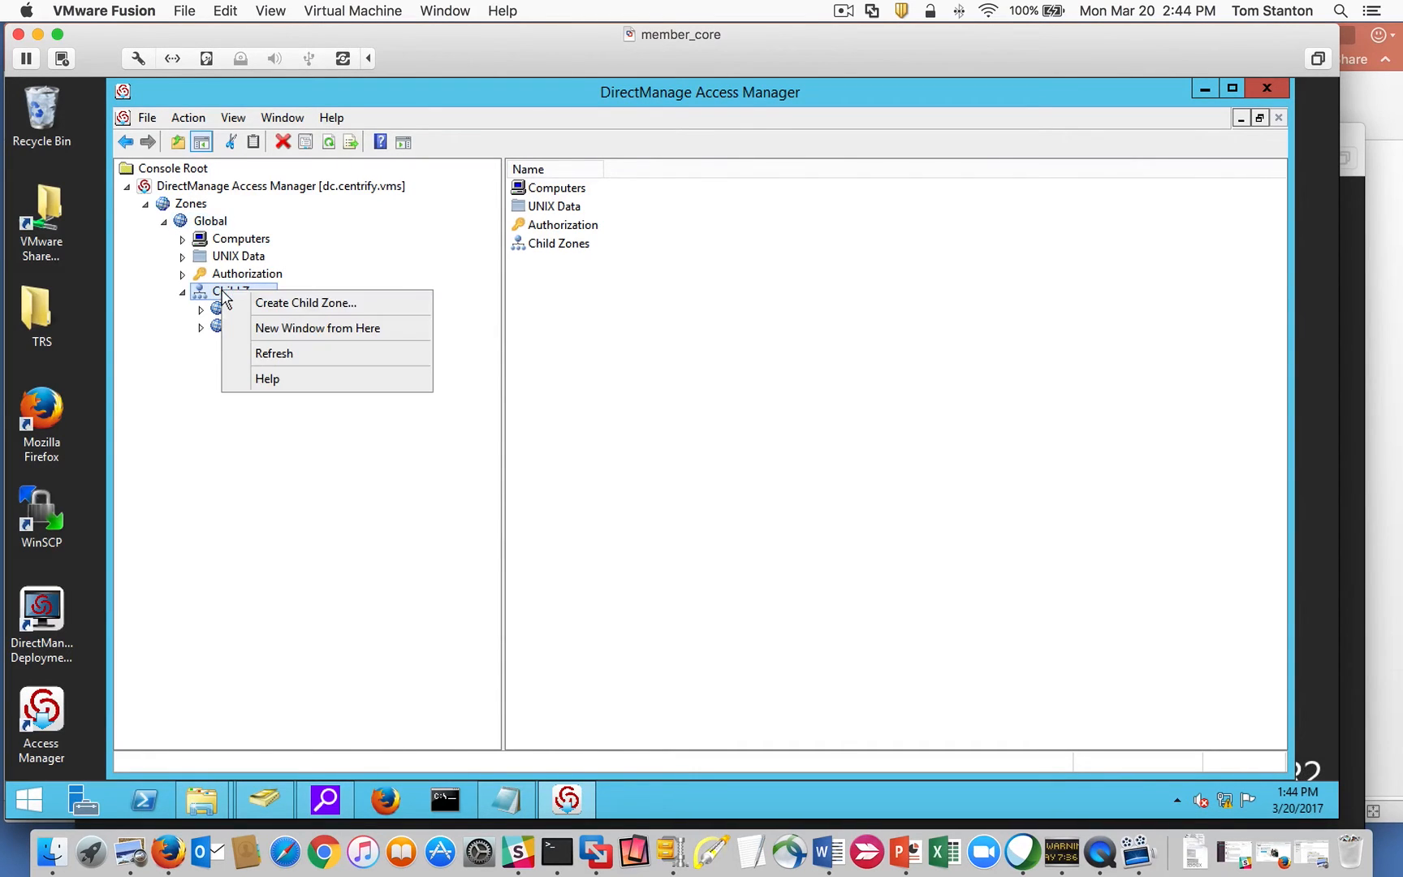
{"action": "left_click", "coordinate": [311, 302]}
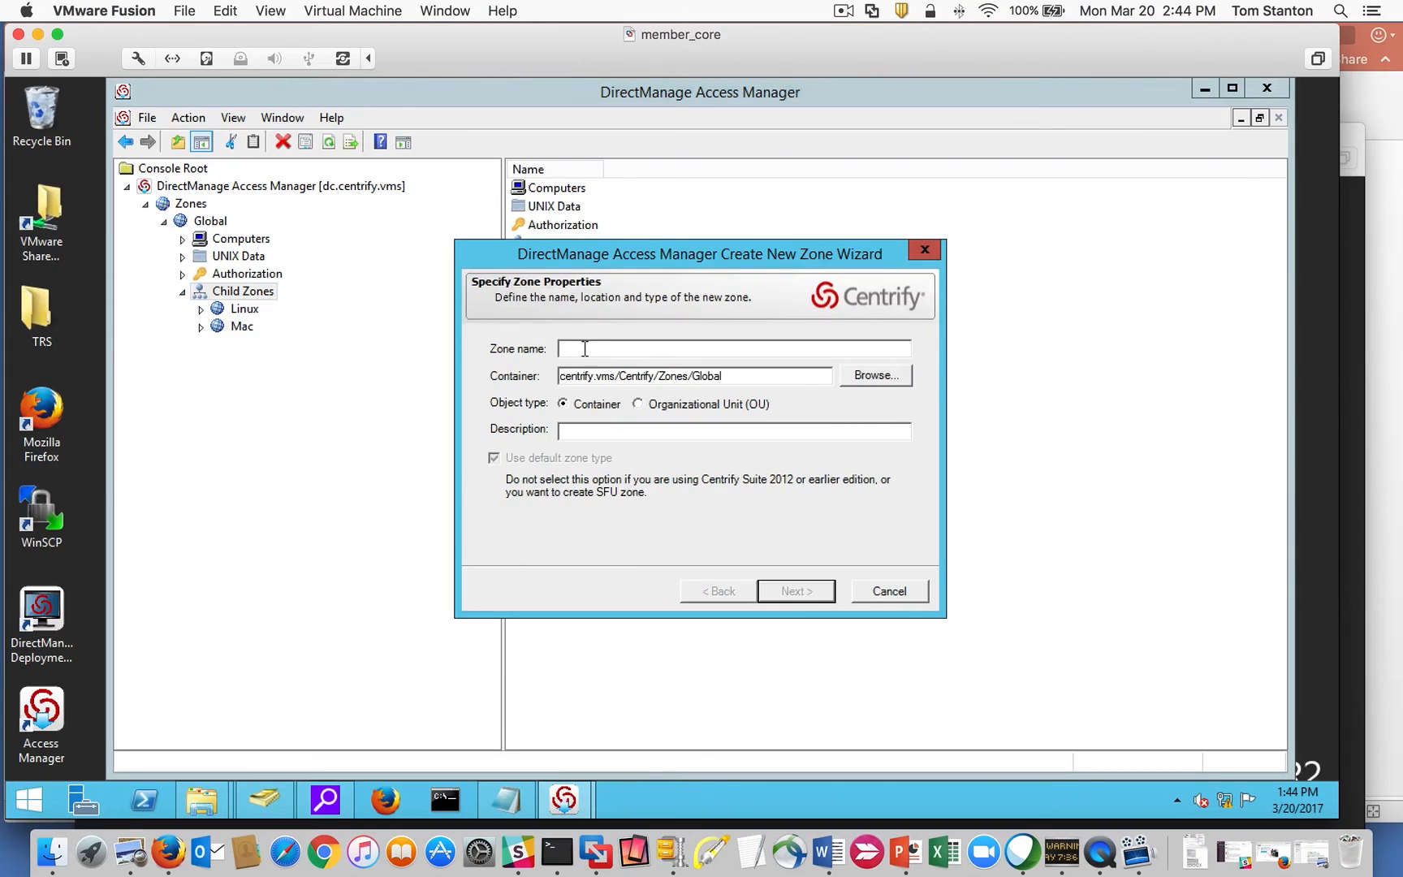
{"action": "type", "text": "Windows"}
{"action": "key", "text": "Tab"}
{"action": "left_click", "coordinate": [785, 591]}
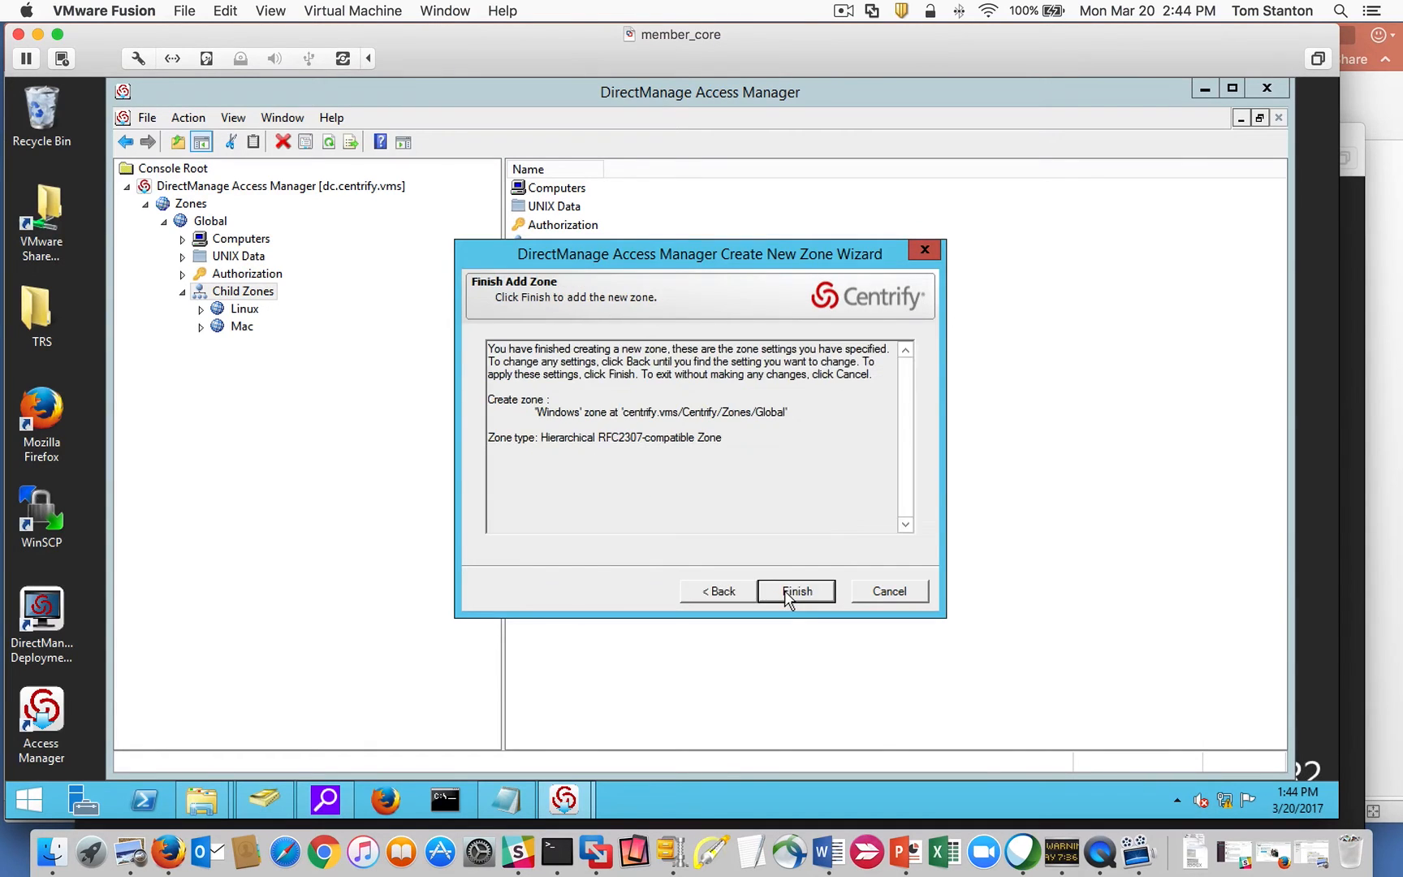
{"action": "left_click", "coordinate": [785, 591]}
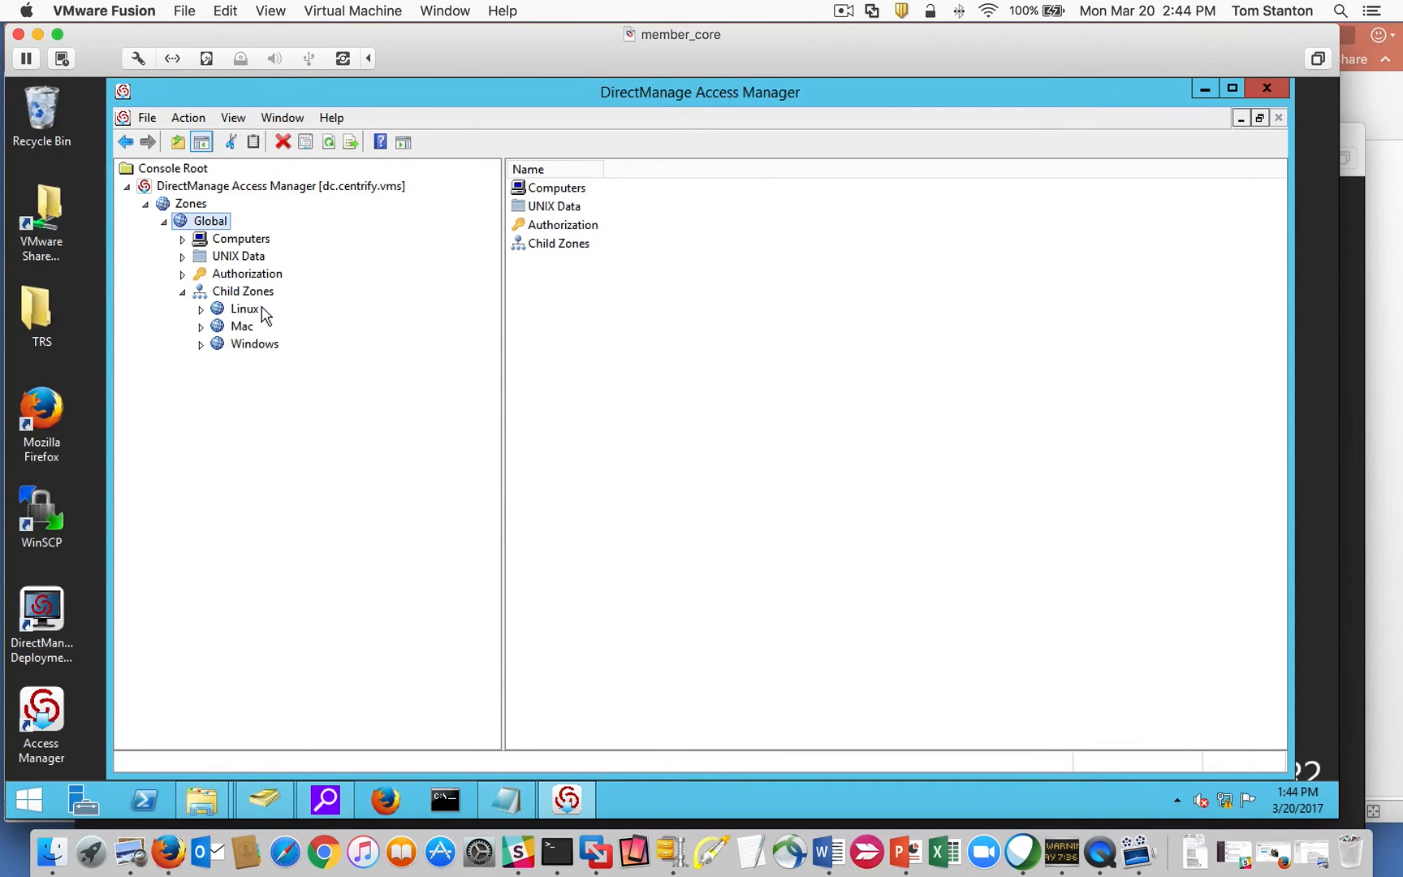
{"action": "right_click", "coordinate": [205, 226]}
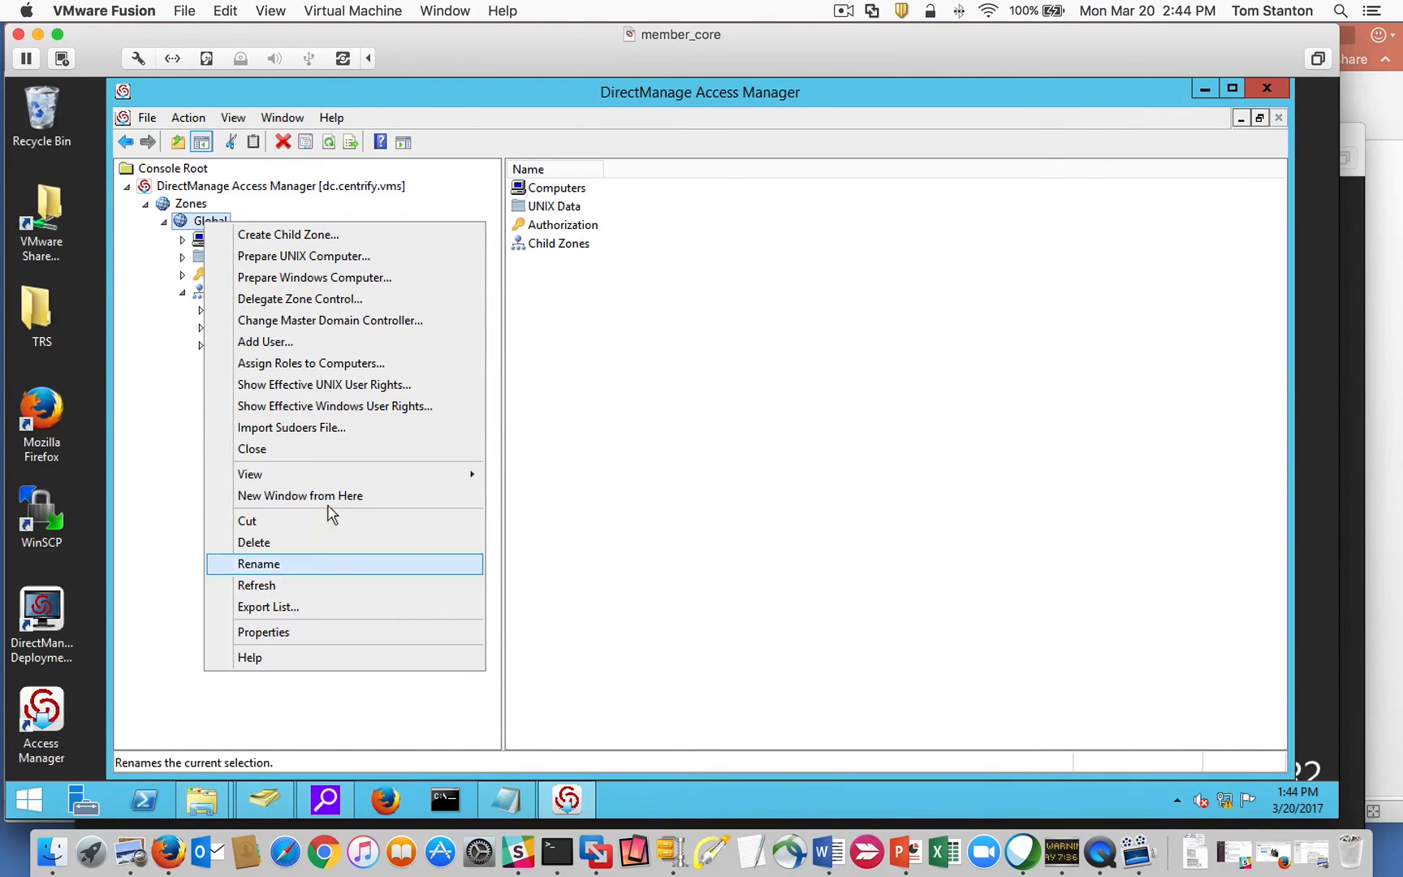
{"action": "left_click", "coordinate": [165, 423]}
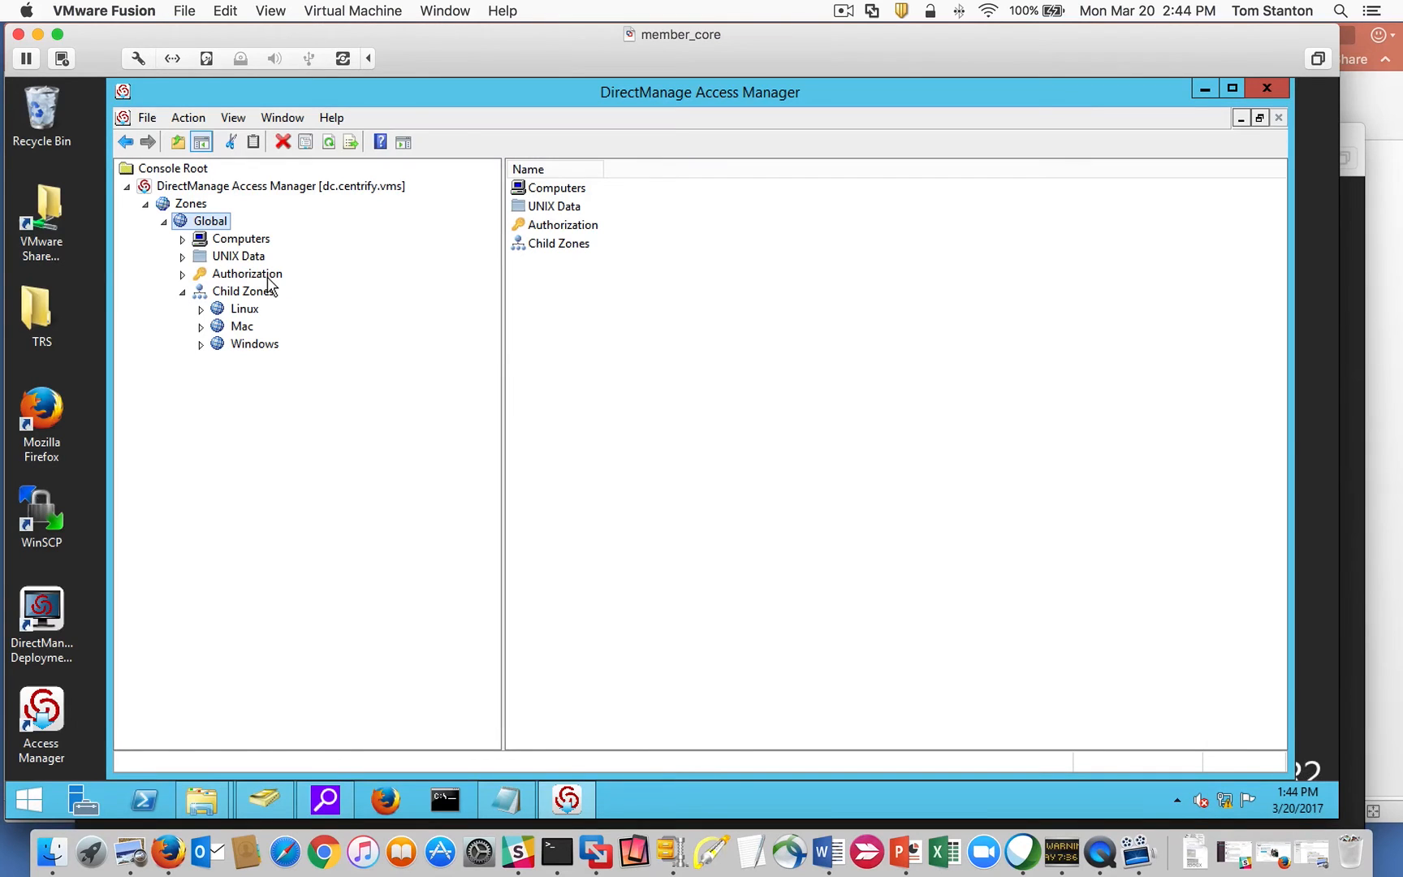
{"action": "left_click", "coordinate": [243, 291]}
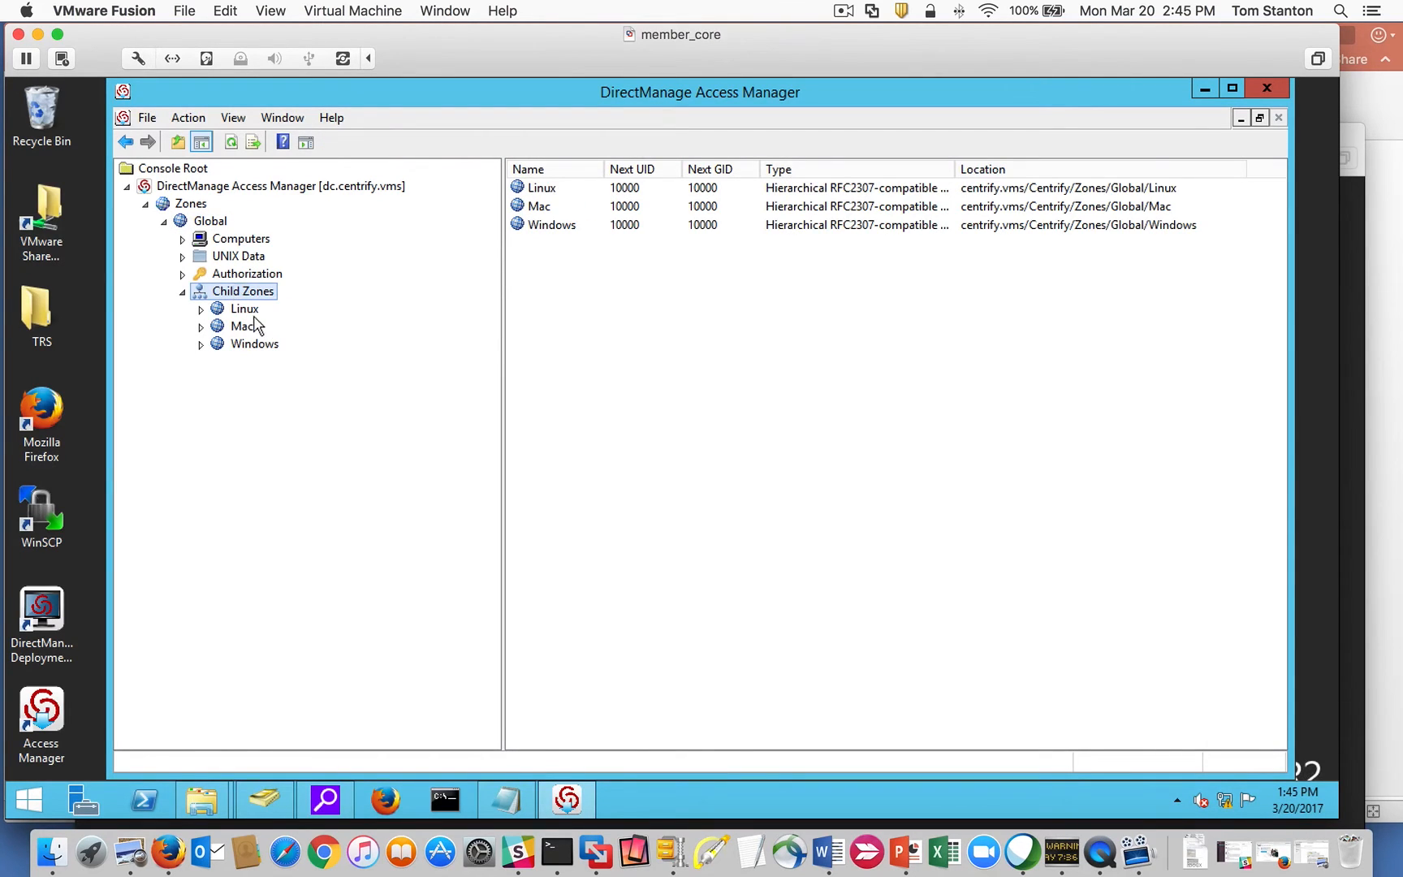
{"action": "left_click", "coordinate": [242, 309]}
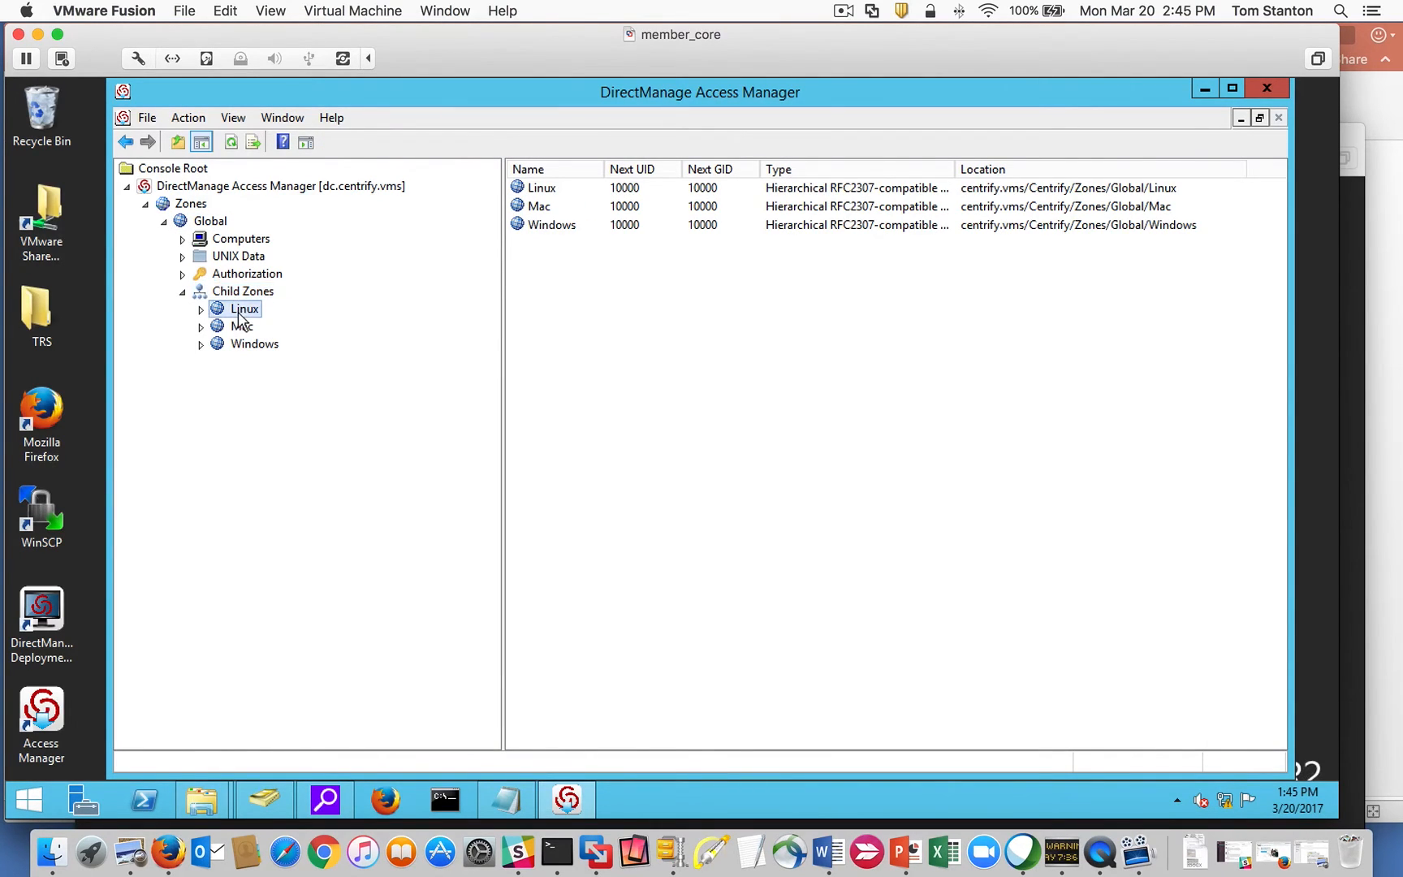
{"action": "left_click", "coordinate": [200, 327]}
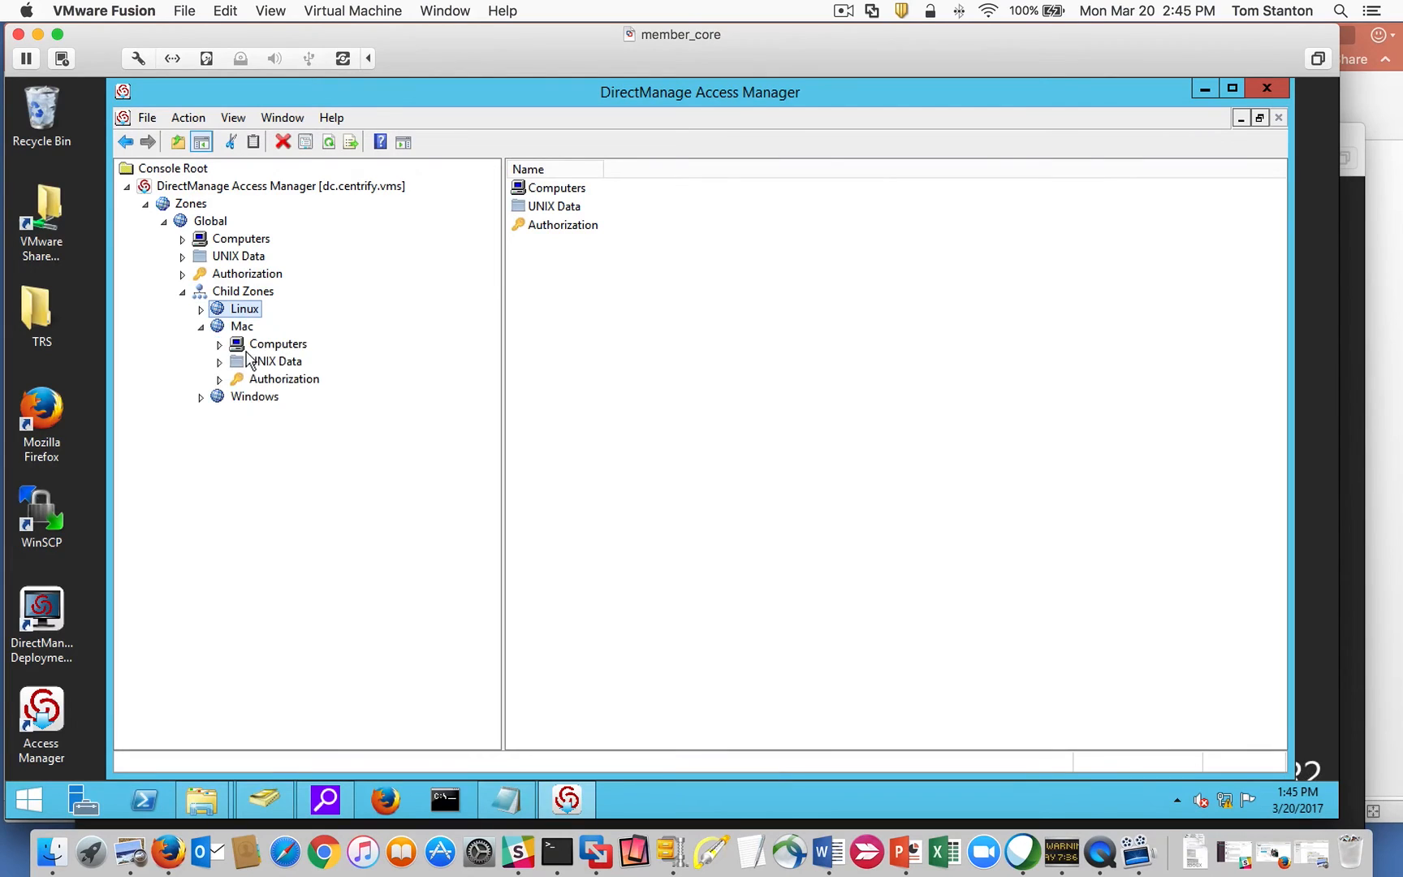
{"action": "left_click", "coordinate": [201, 396]}
{"action": "left_click", "coordinate": [200, 309]}
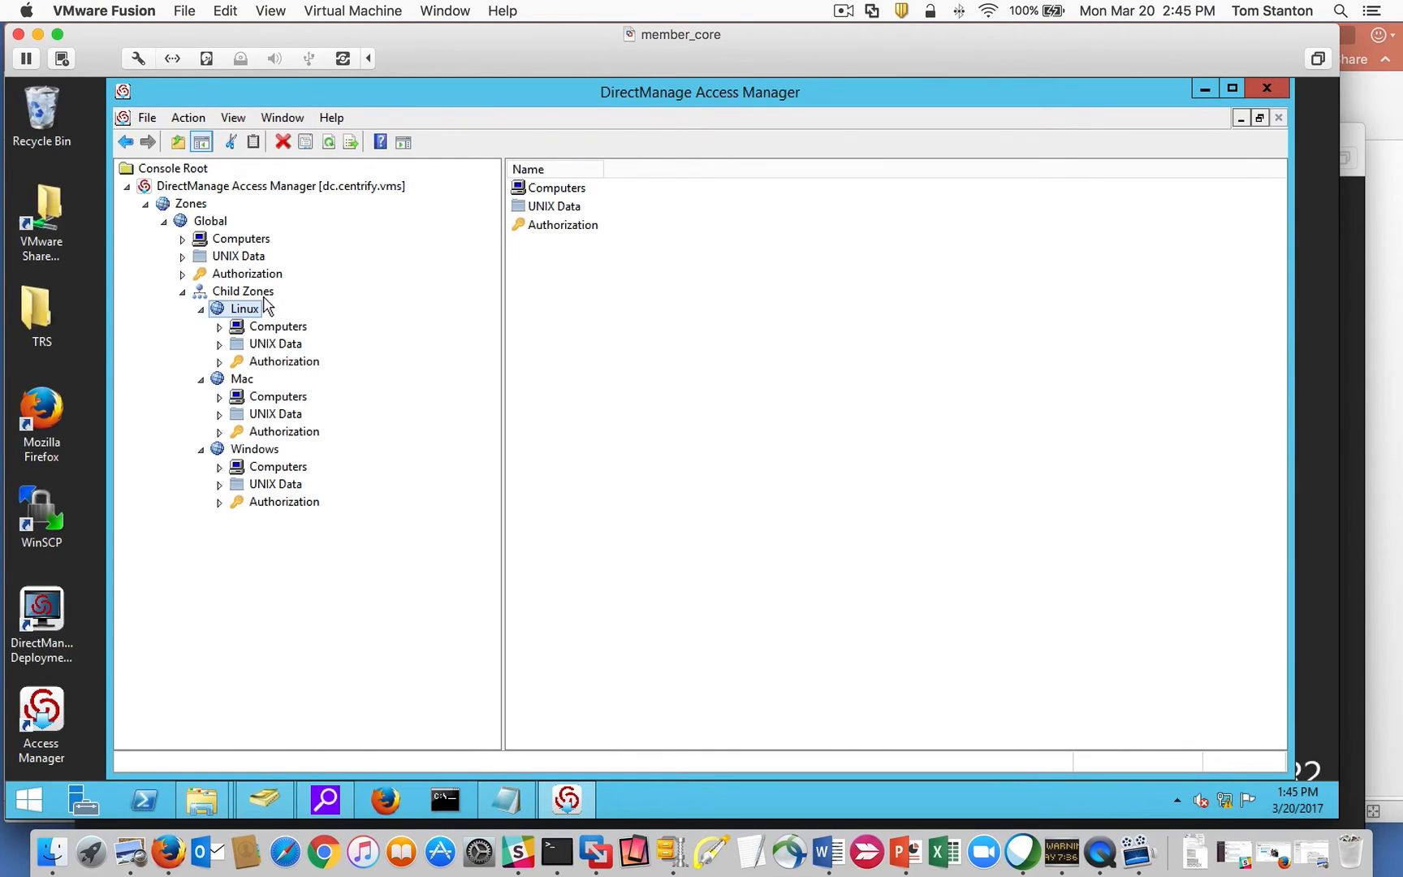
{"action": "left_click_drag", "start_coordinate": [358, 92], "coordinate": [347, 96]}
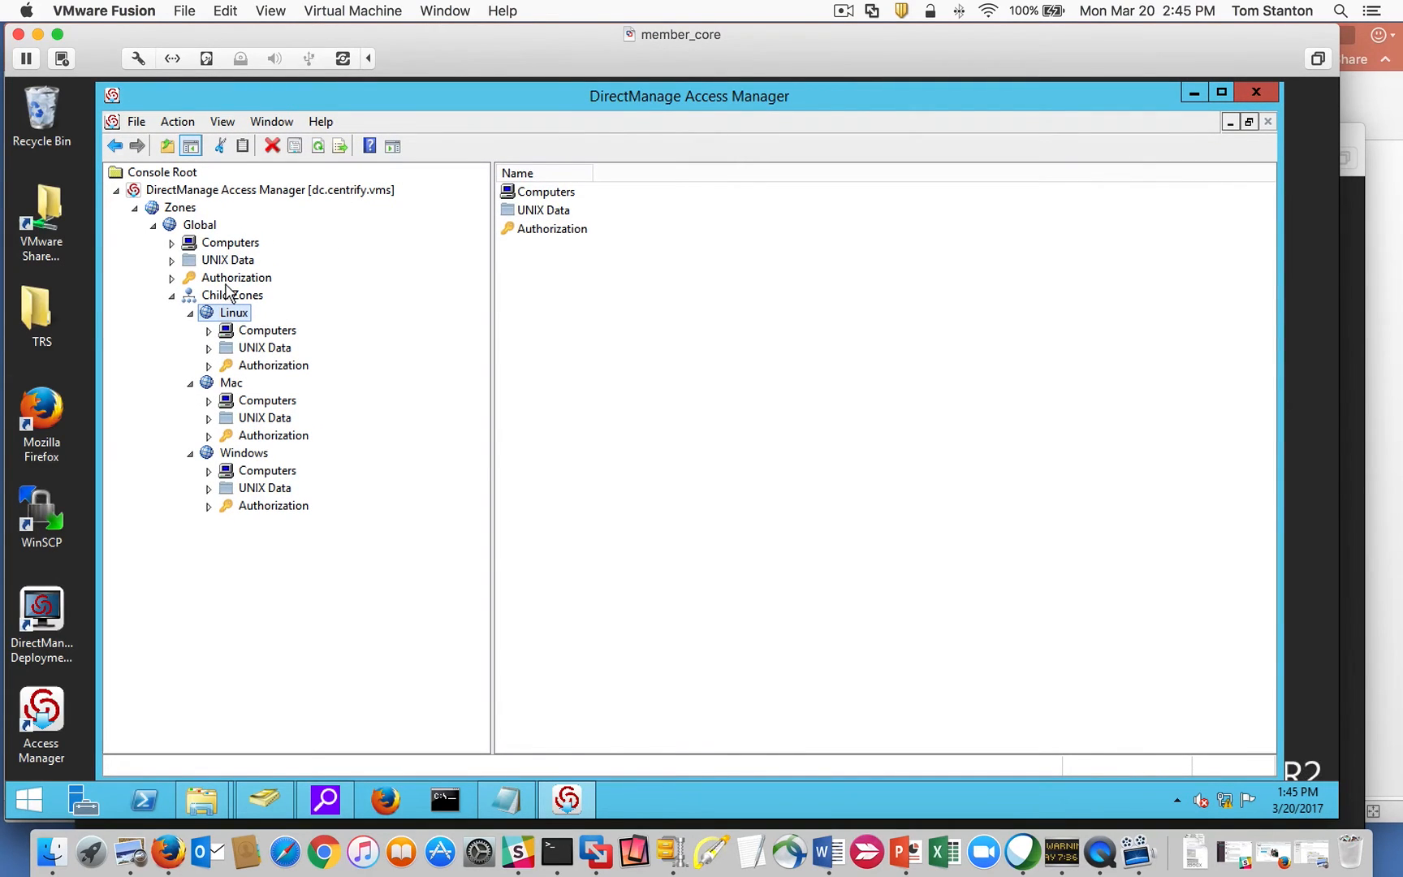
{"action": "left_click", "coordinate": [209, 367]}
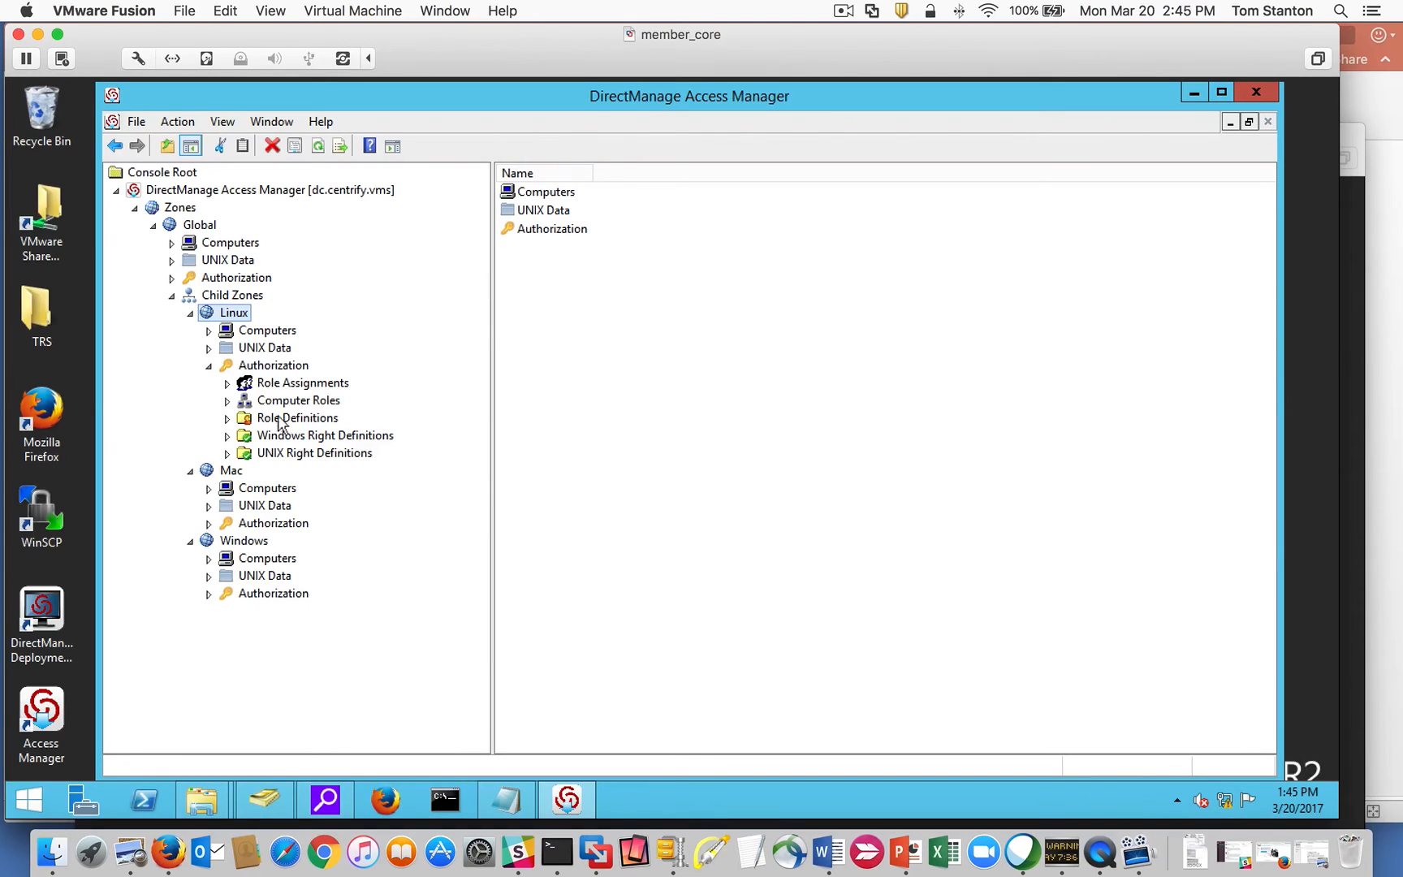
{"action": "left_click", "coordinate": [209, 505]}
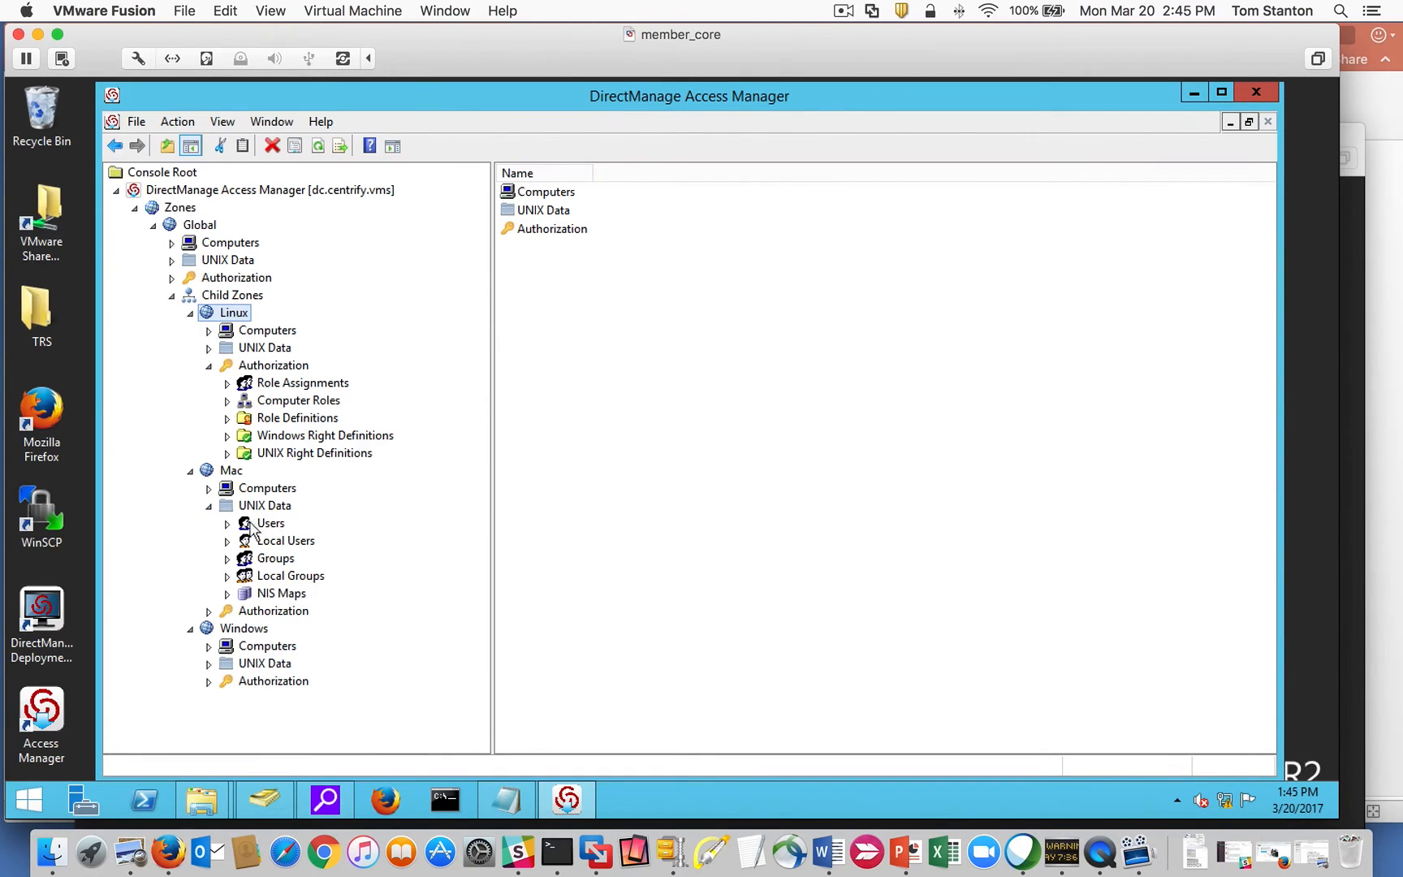
{"action": "left_click", "coordinate": [209, 610]}
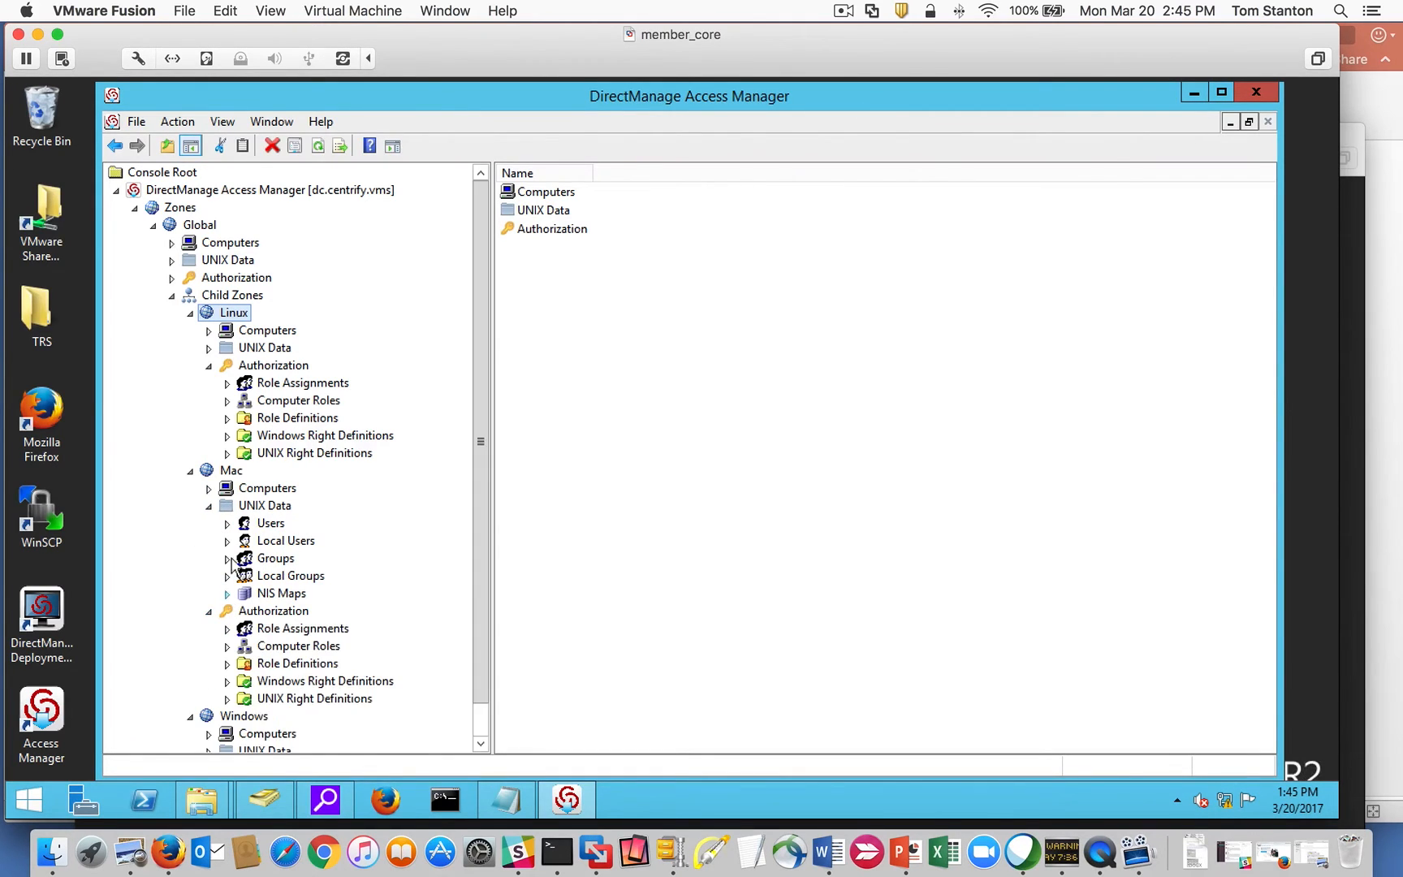
{"action": "left_click", "coordinate": [209, 505]}
{"action": "left_click", "coordinate": [208, 522]}
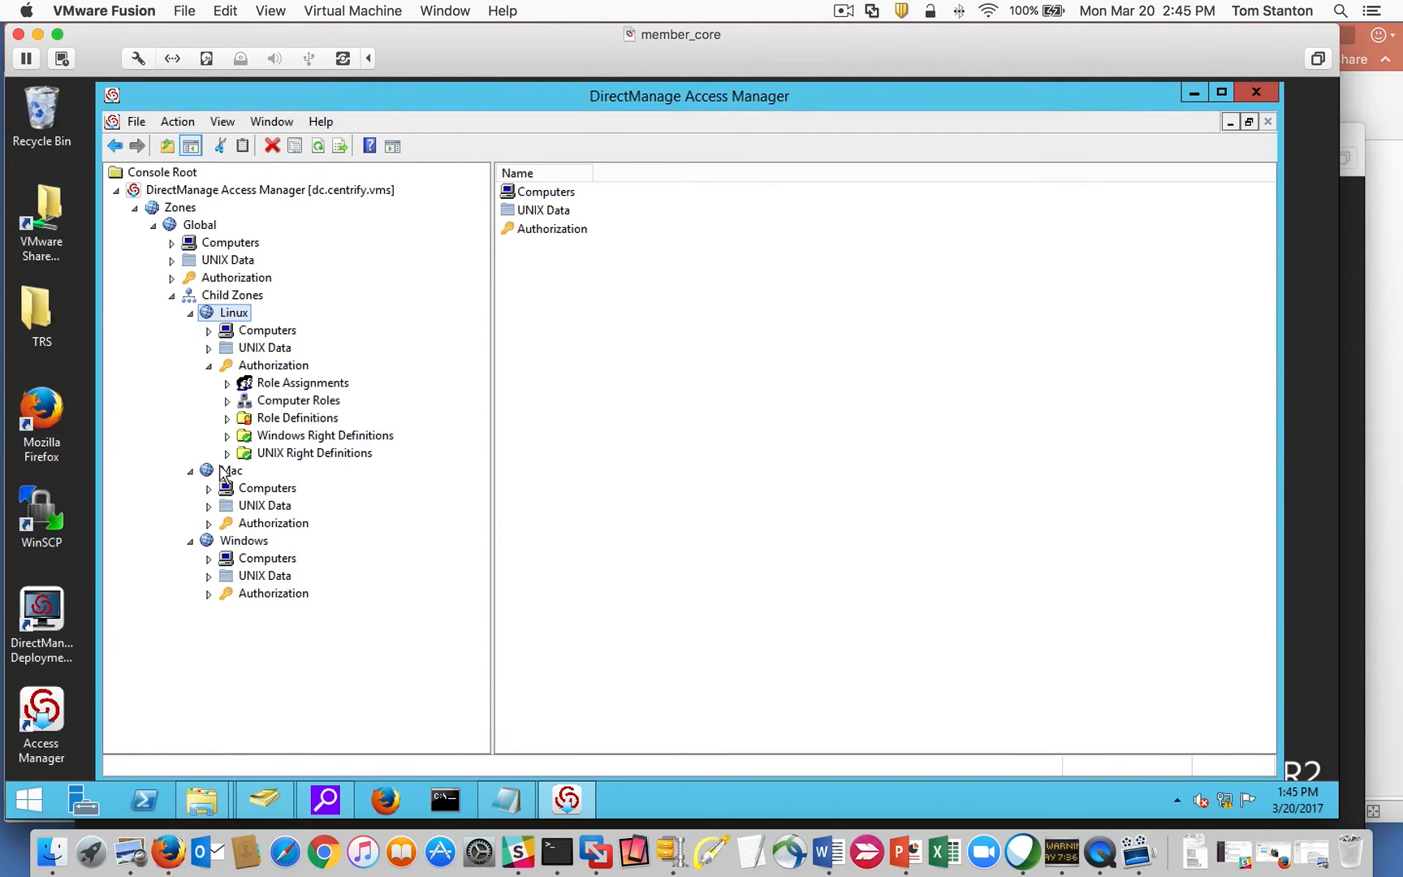
{"action": "left_click", "coordinate": [209, 366]}
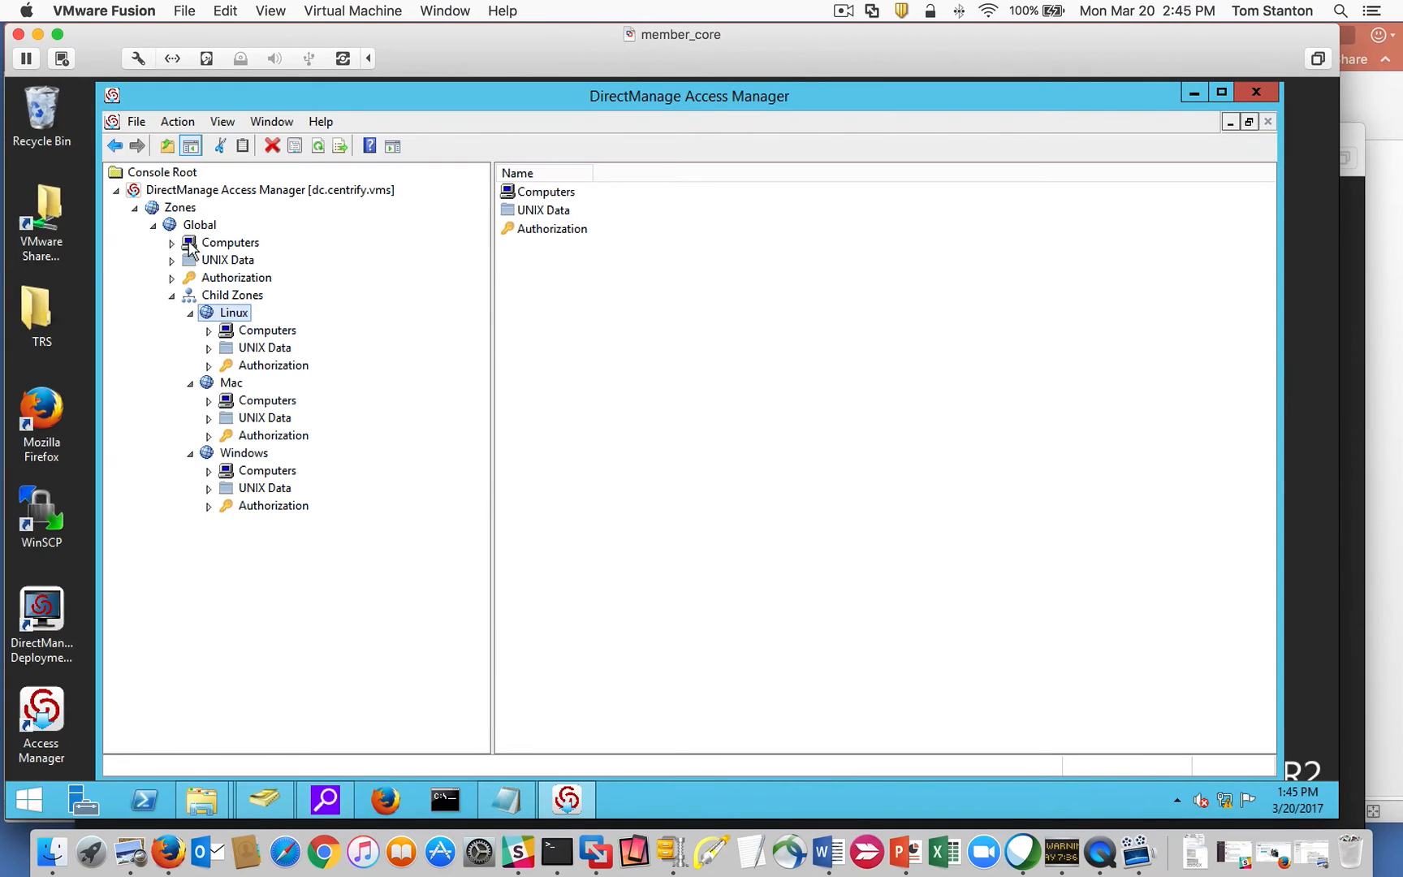
{"action": "left_click", "coordinate": [191, 314]}
{"action": "left_click", "coordinate": [190, 331]}
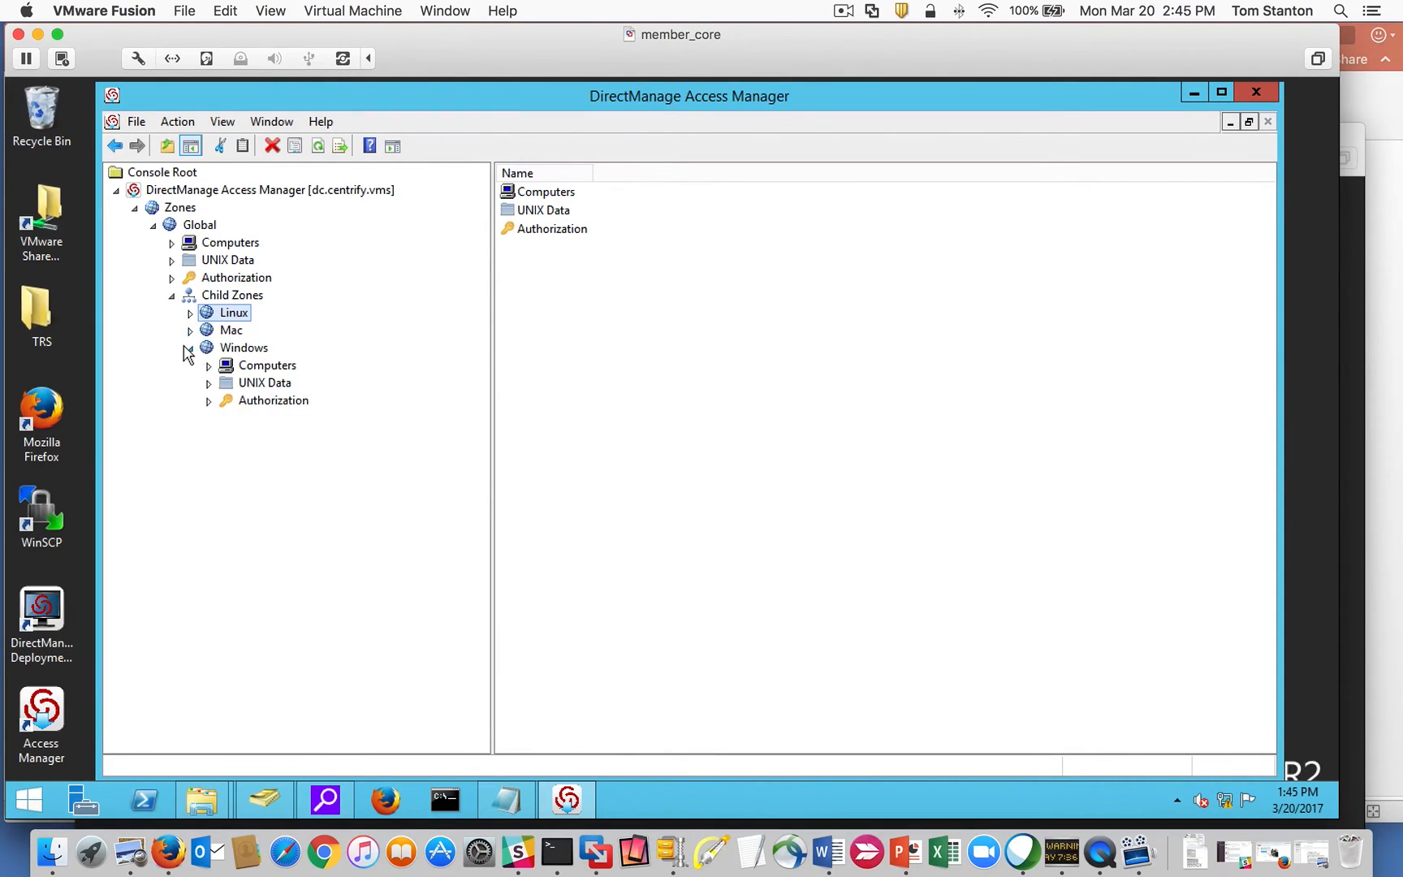
{"action": "left_click", "coordinate": [190, 347]}
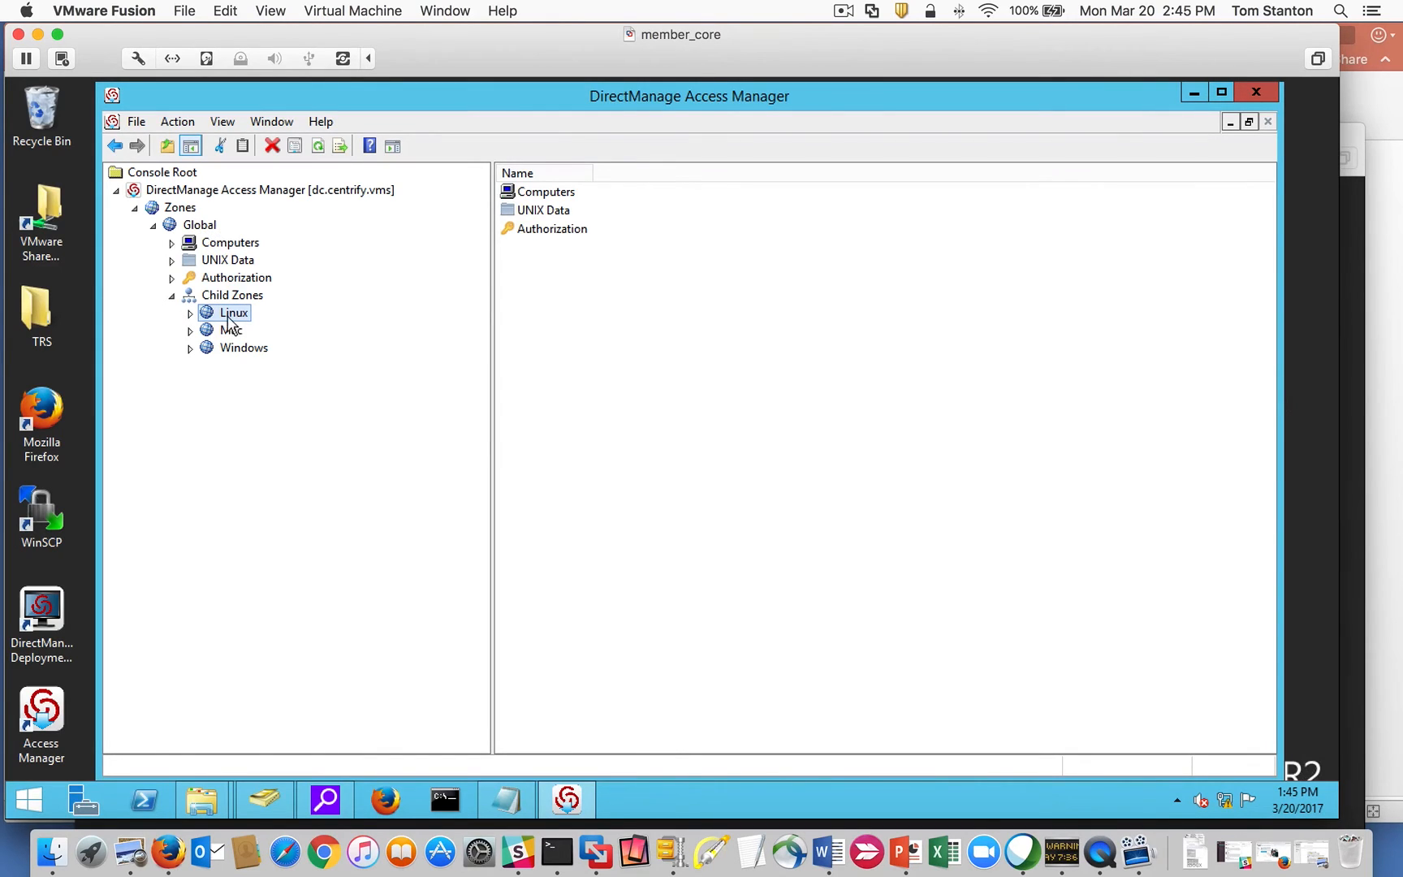
Expand Global's UNIX Data and open its empty Users list.
{"action": "left_click", "coordinate": [172, 259]}
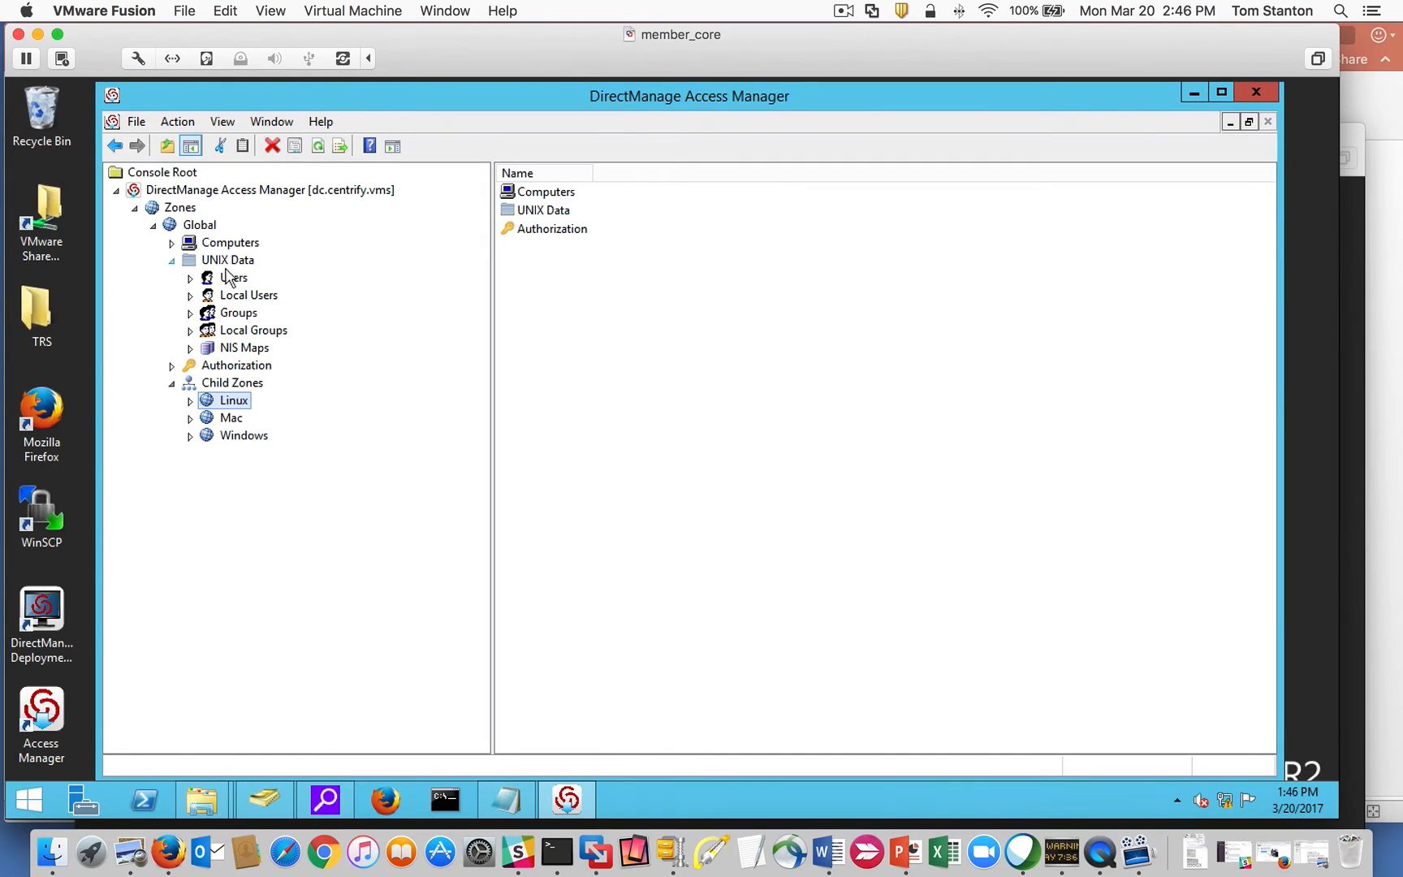
{"action": "left_click", "coordinate": [233, 279]}
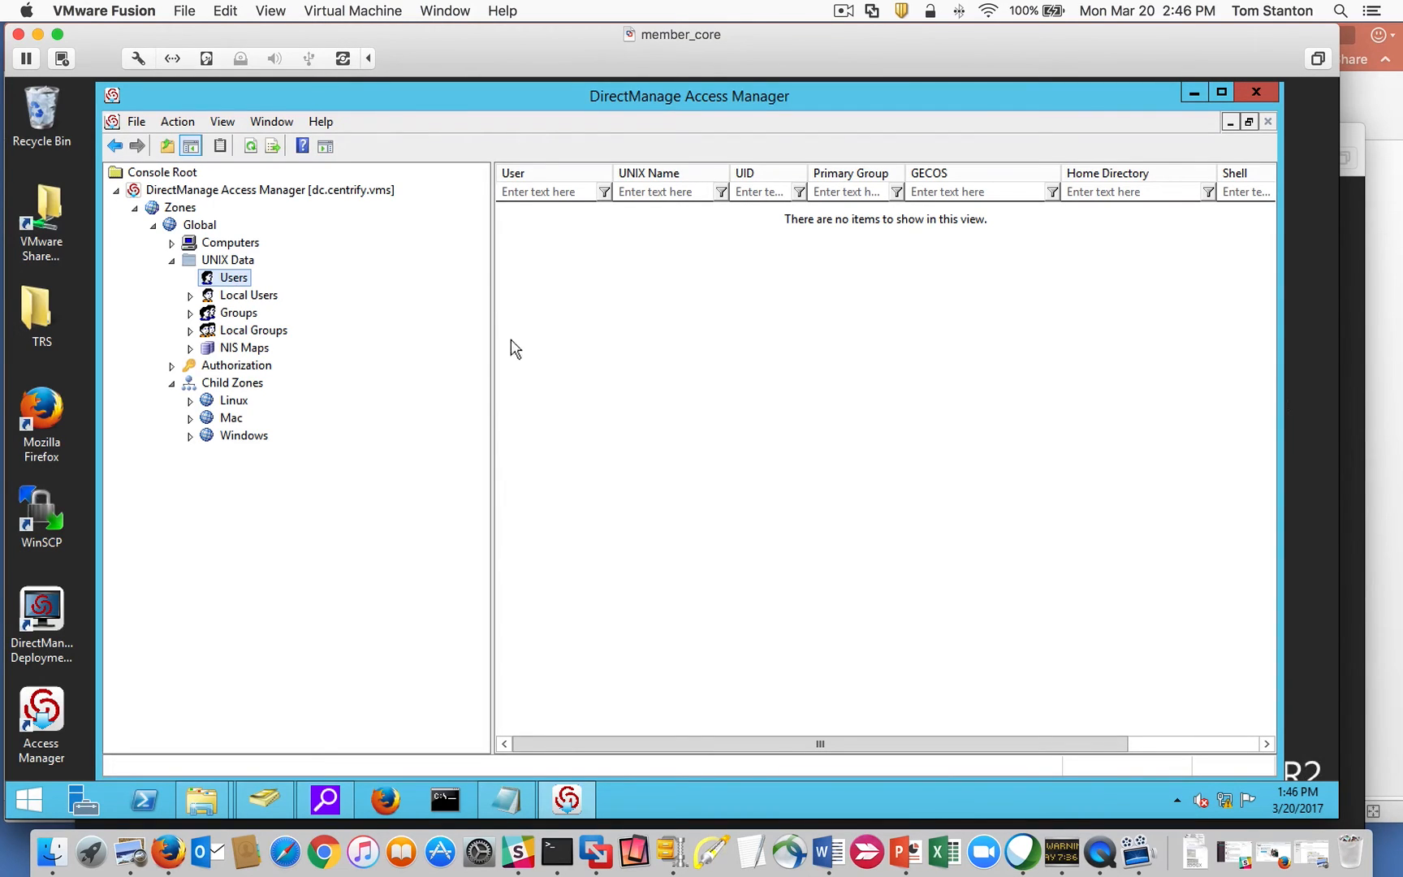
Search the centrify.vms domain for the user and select the match to add to Global.
{"action": "right_click", "coordinate": [228, 283]}
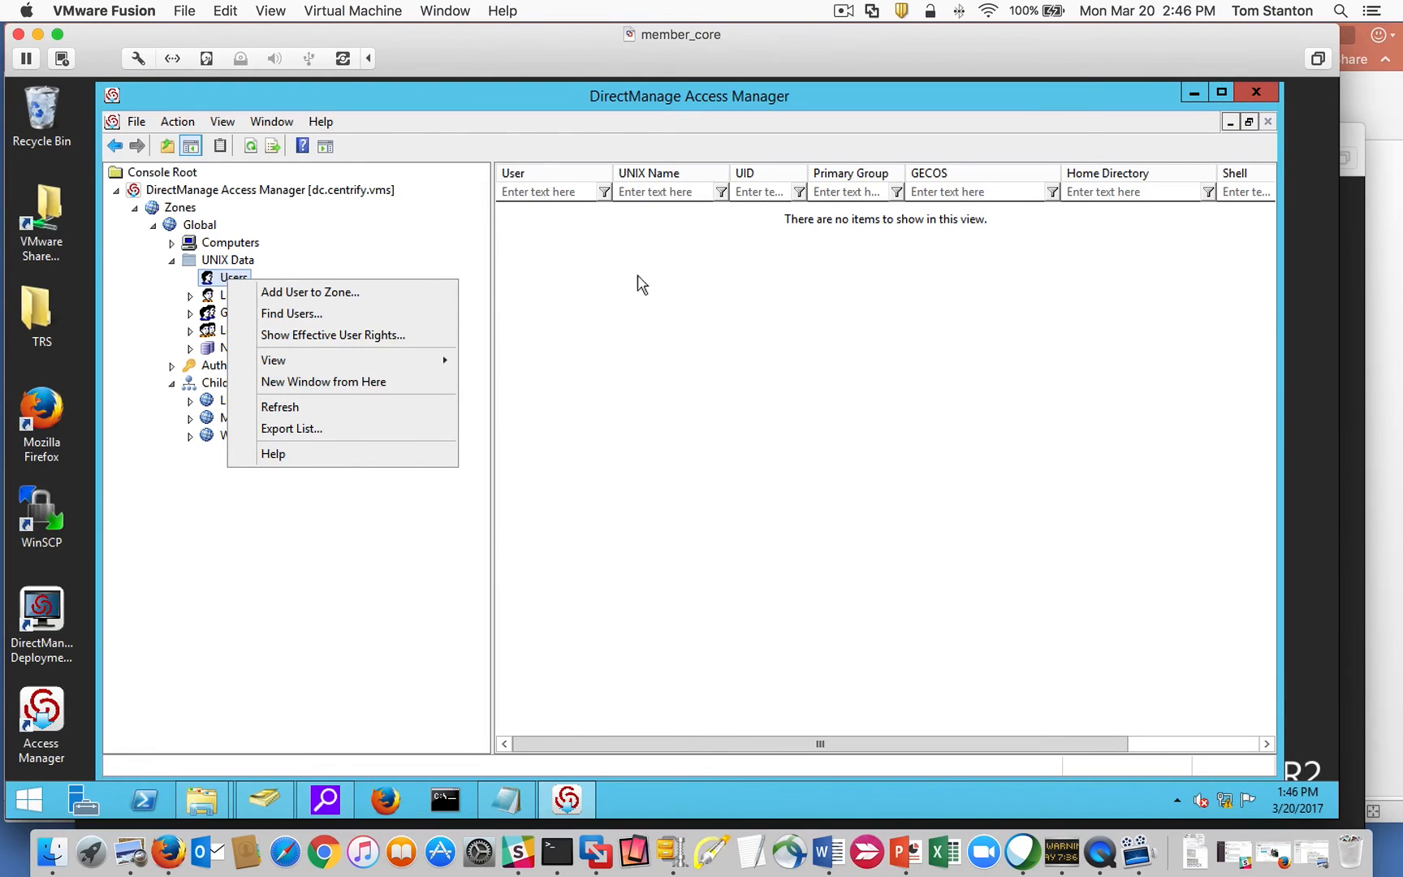
{"action": "right_click", "coordinate": [592, 276]}
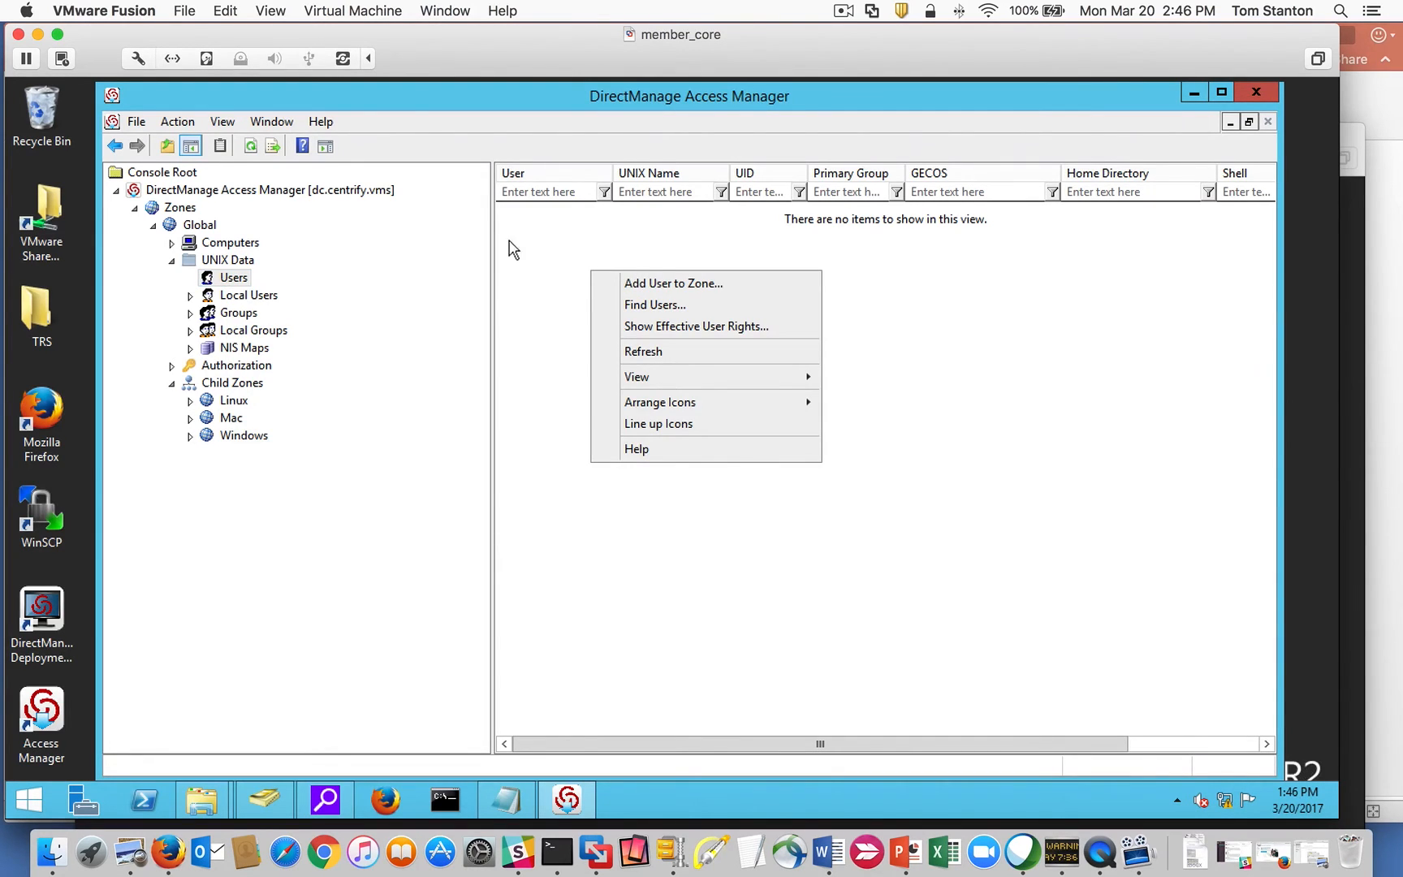
{"action": "left_click", "coordinate": [666, 282]}
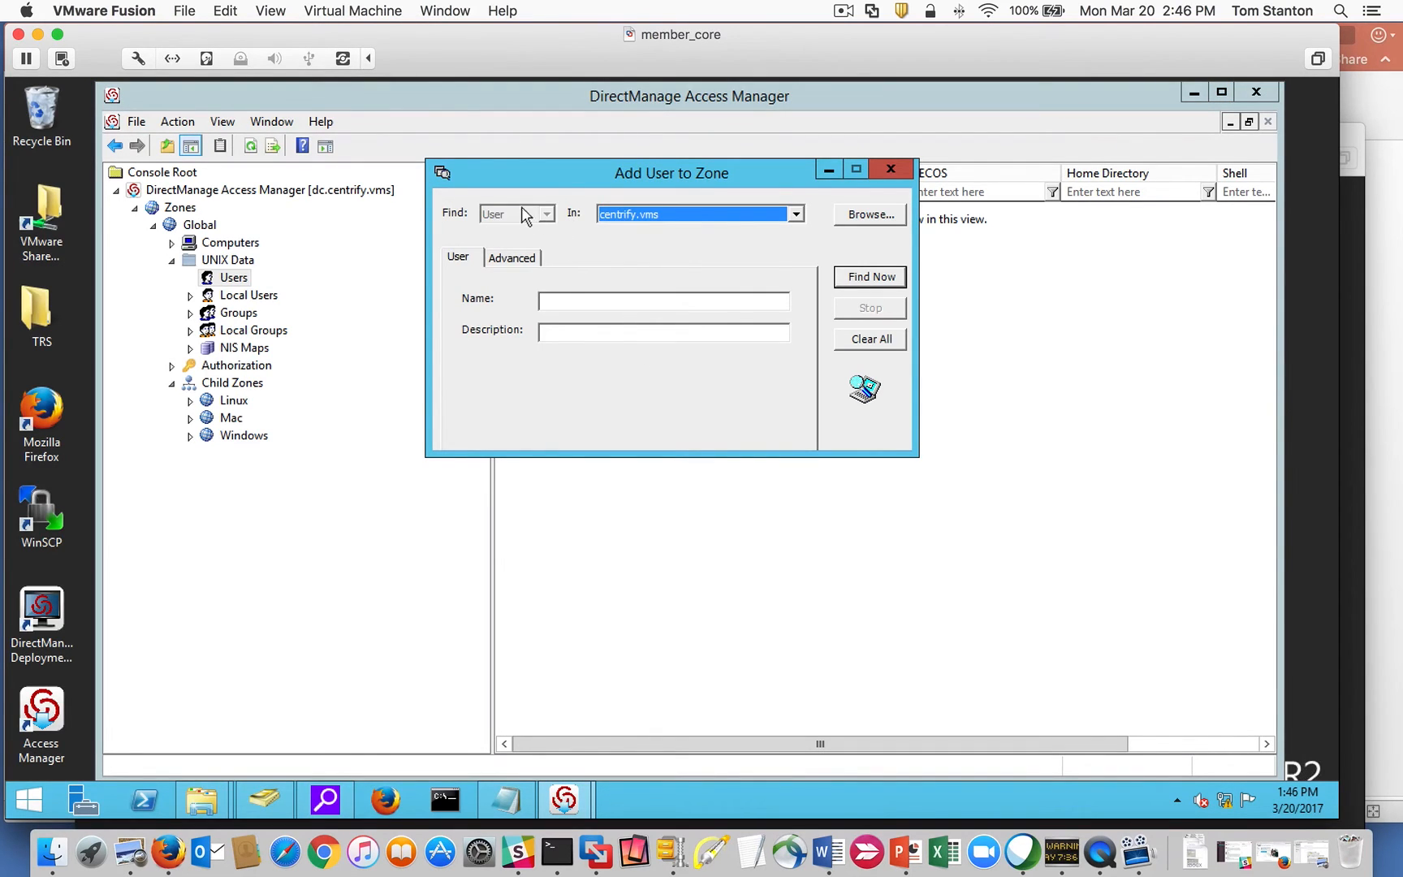
{"action": "left_click", "coordinate": [796, 216]}
{"action": "left_click", "coordinate": [666, 231]}
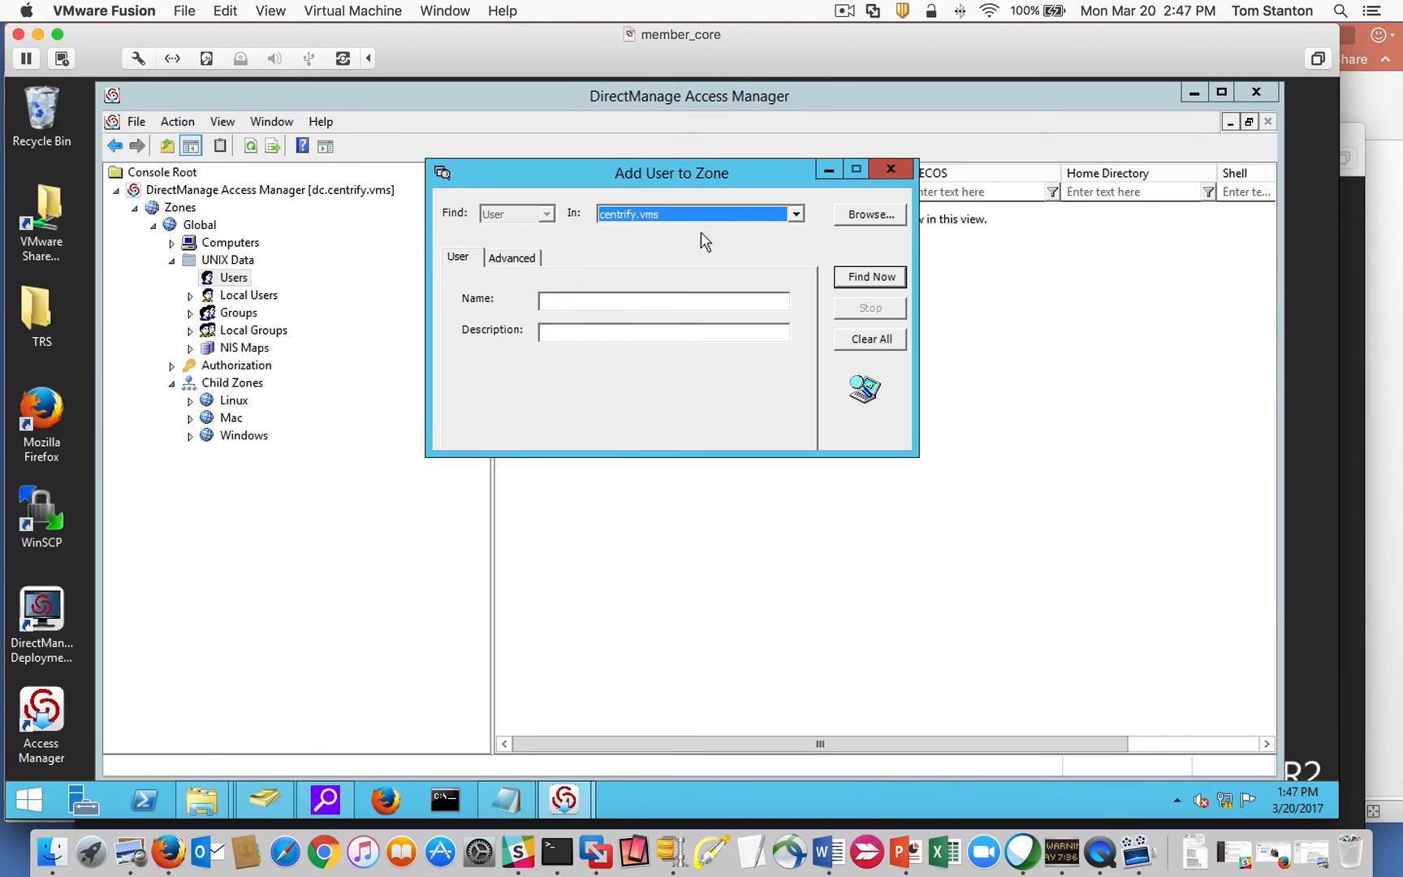
{"action": "left_click", "coordinate": [570, 303]}
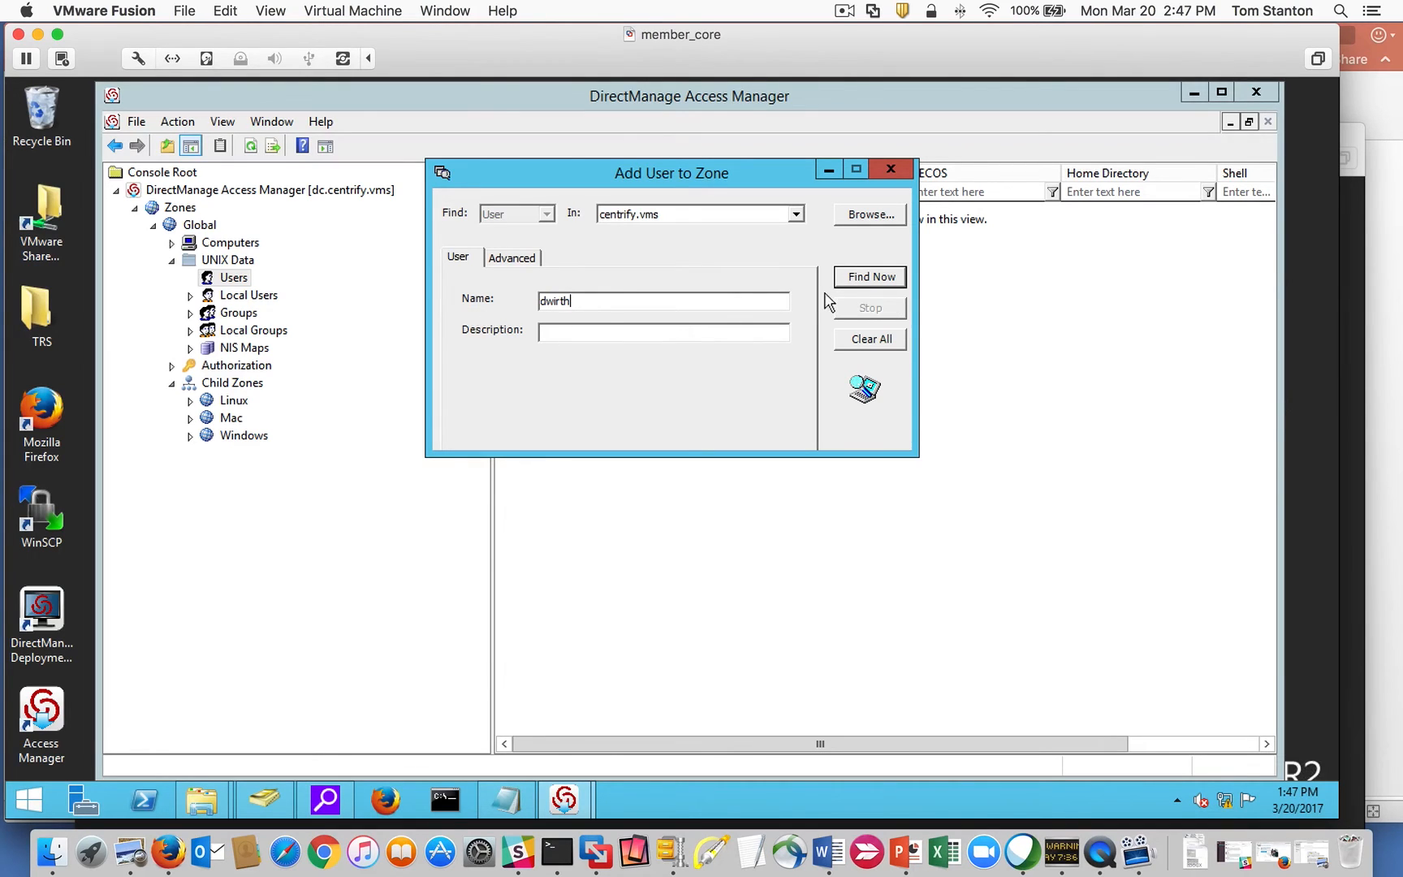
{"action": "left_click", "coordinate": [885, 277]}
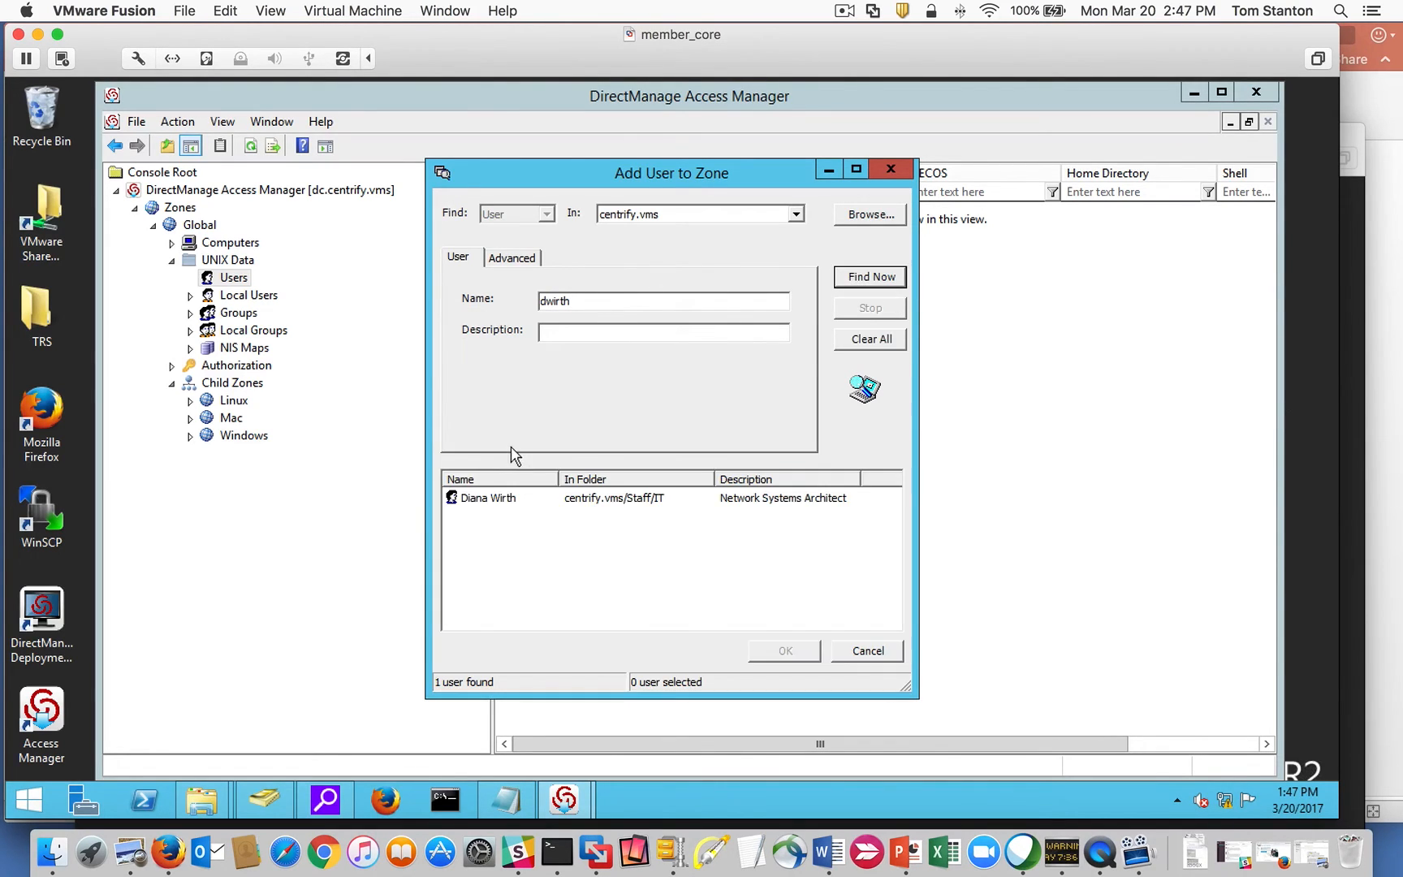
{"action": "left_click", "coordinate": [487, 498]}
{"action": "left_click", "coordinate": [783, 654]}
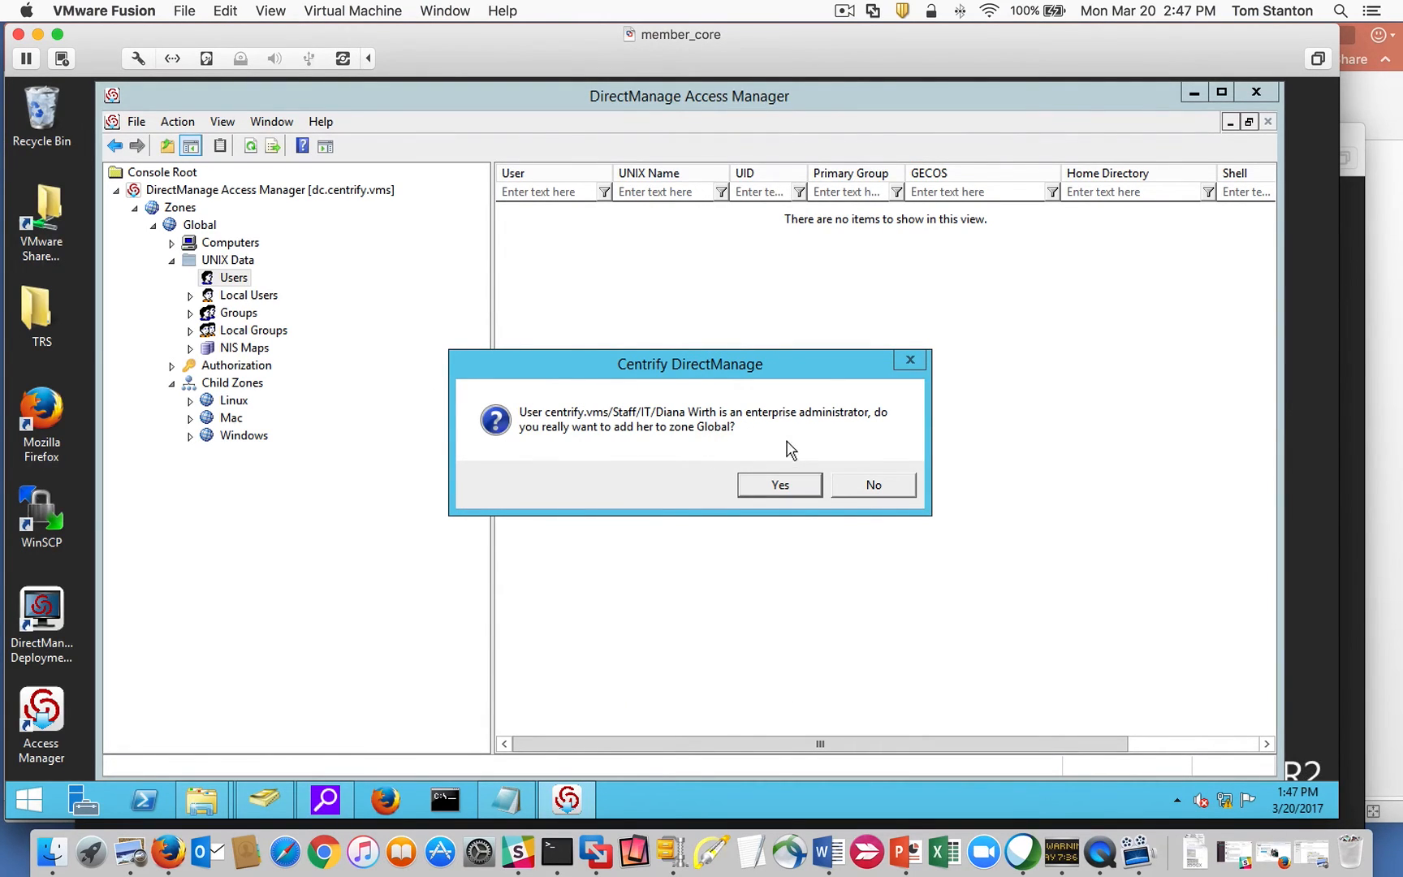
Confirm adding the enterprise administrator and review the UNIX profile's login name and home directory.
{"action": "left_click", "coordinate": [780, 487]}
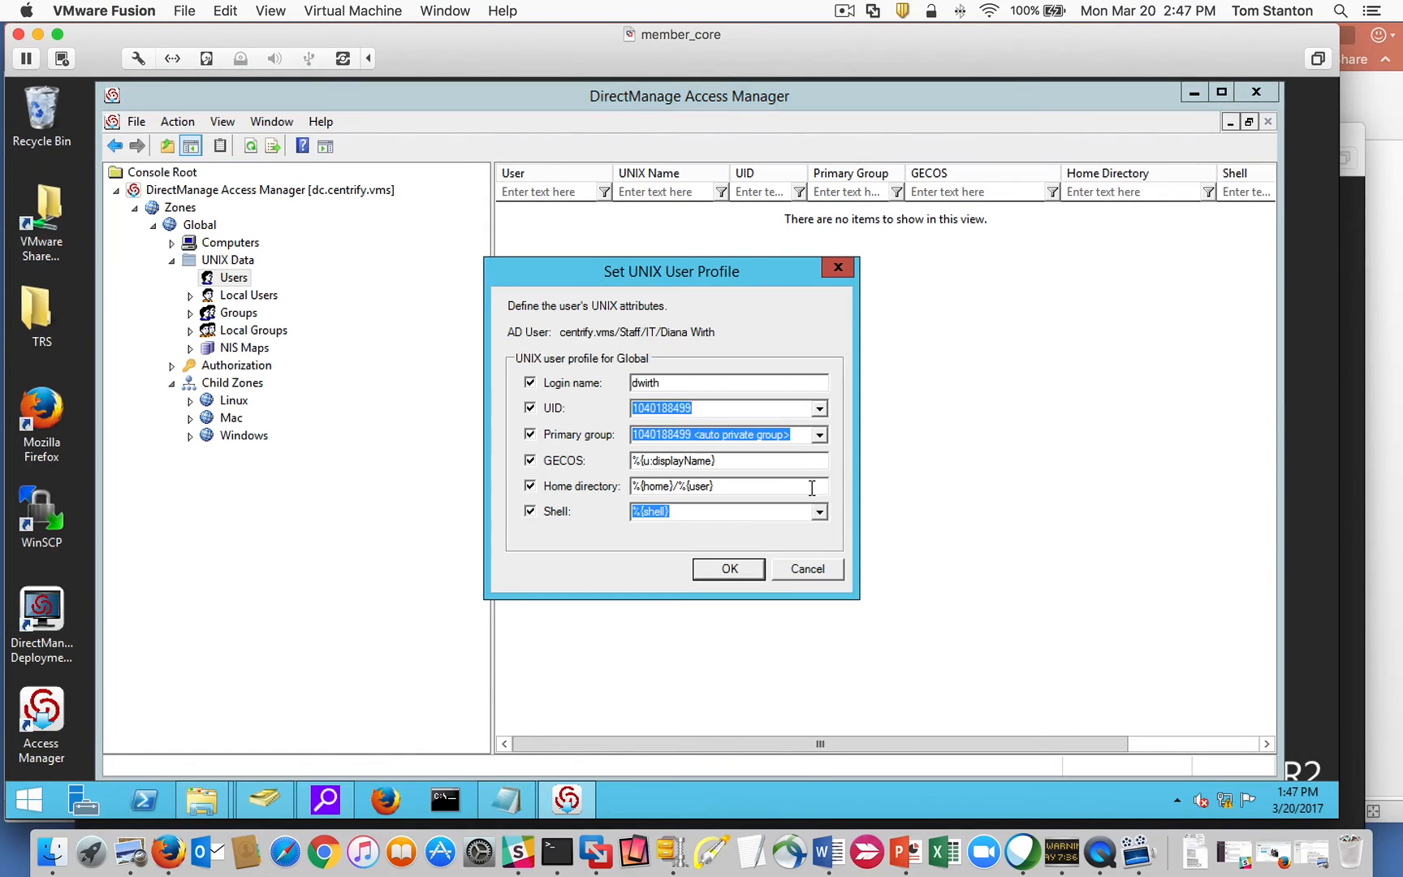
{"action": "left_click_drag", "start_coordinate": [589, 279], "coordinate": [563, 244]}
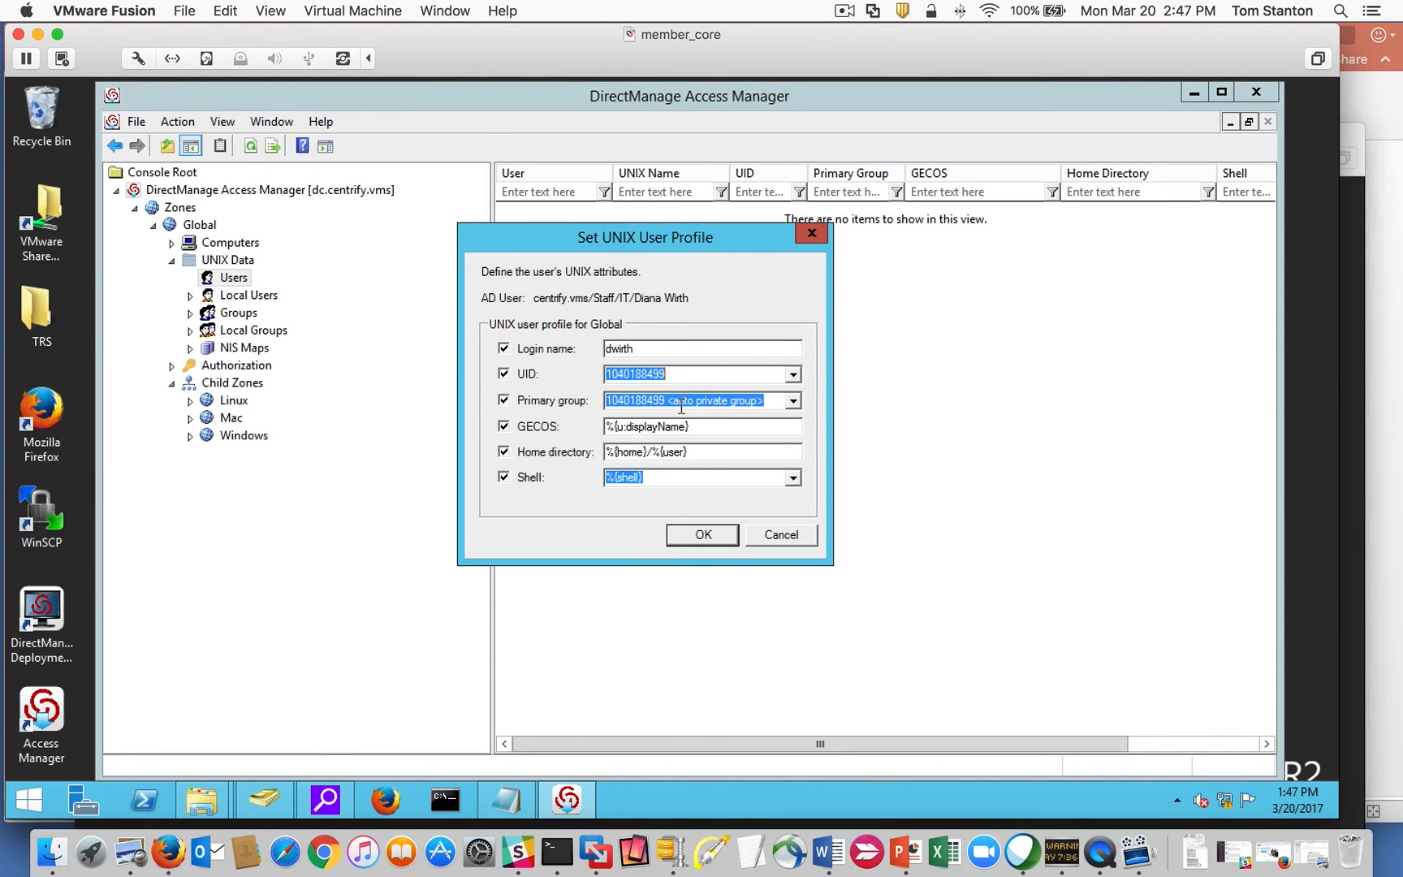
{"action": "double_click", "coordinate": [657, 350]}
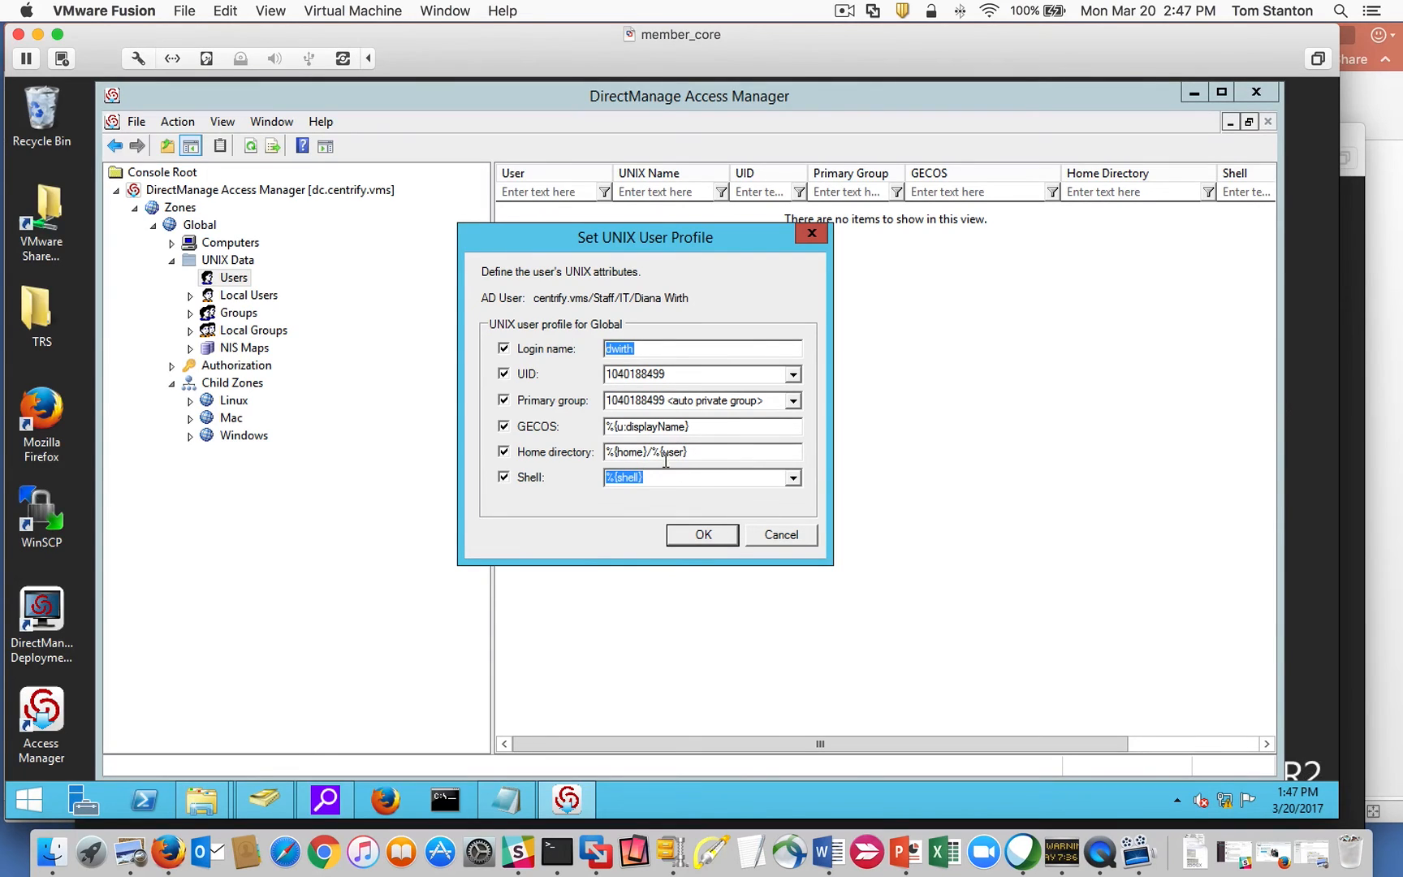
{"action": "left_click", "coordinate": [705, 452]}
{"action": "left_click", "coordinate": [792, 375]}
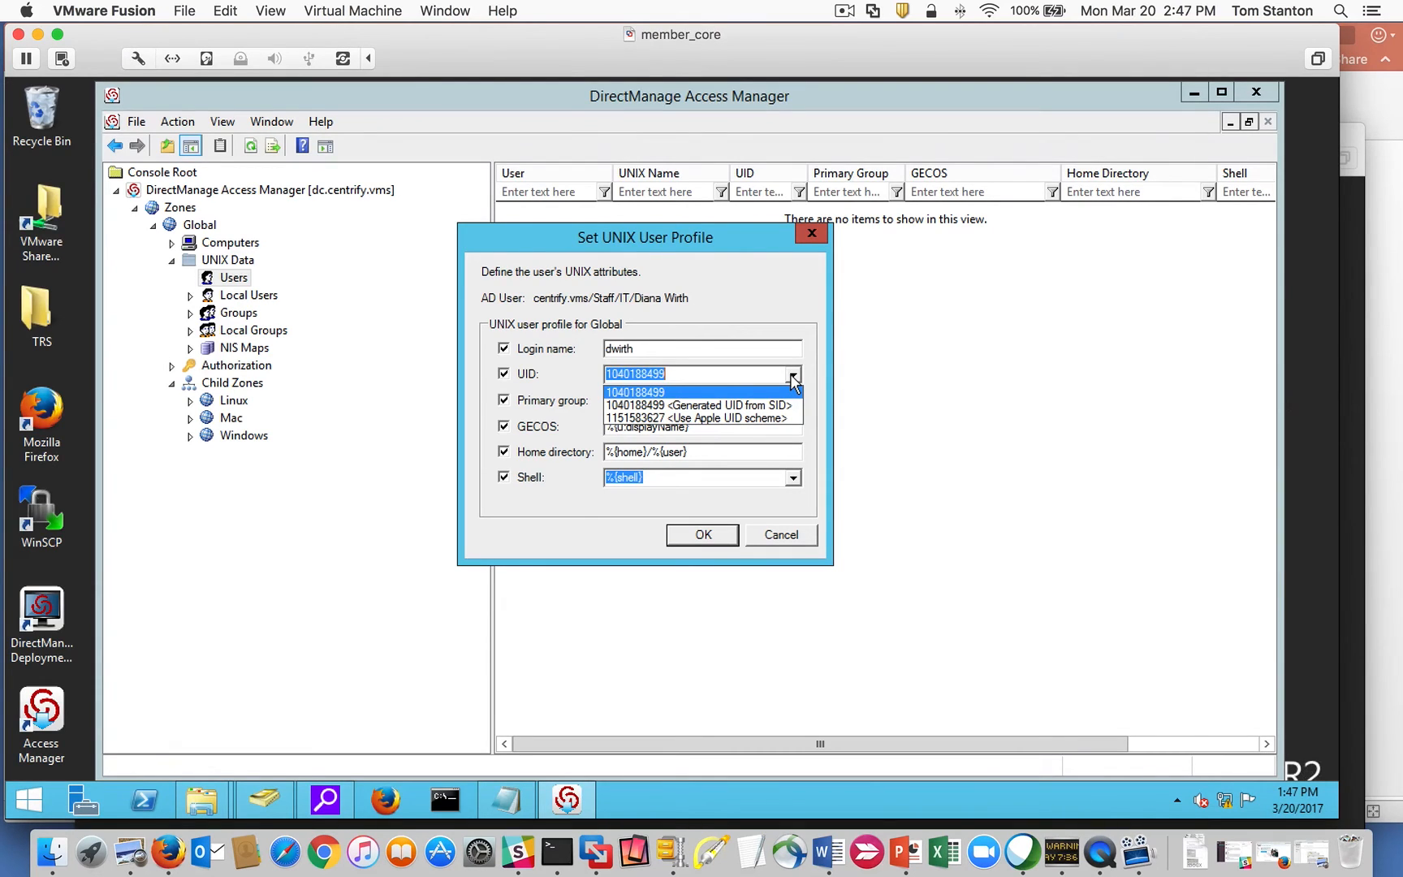
{"action": "left_click", "coordinate": [793, 376]}
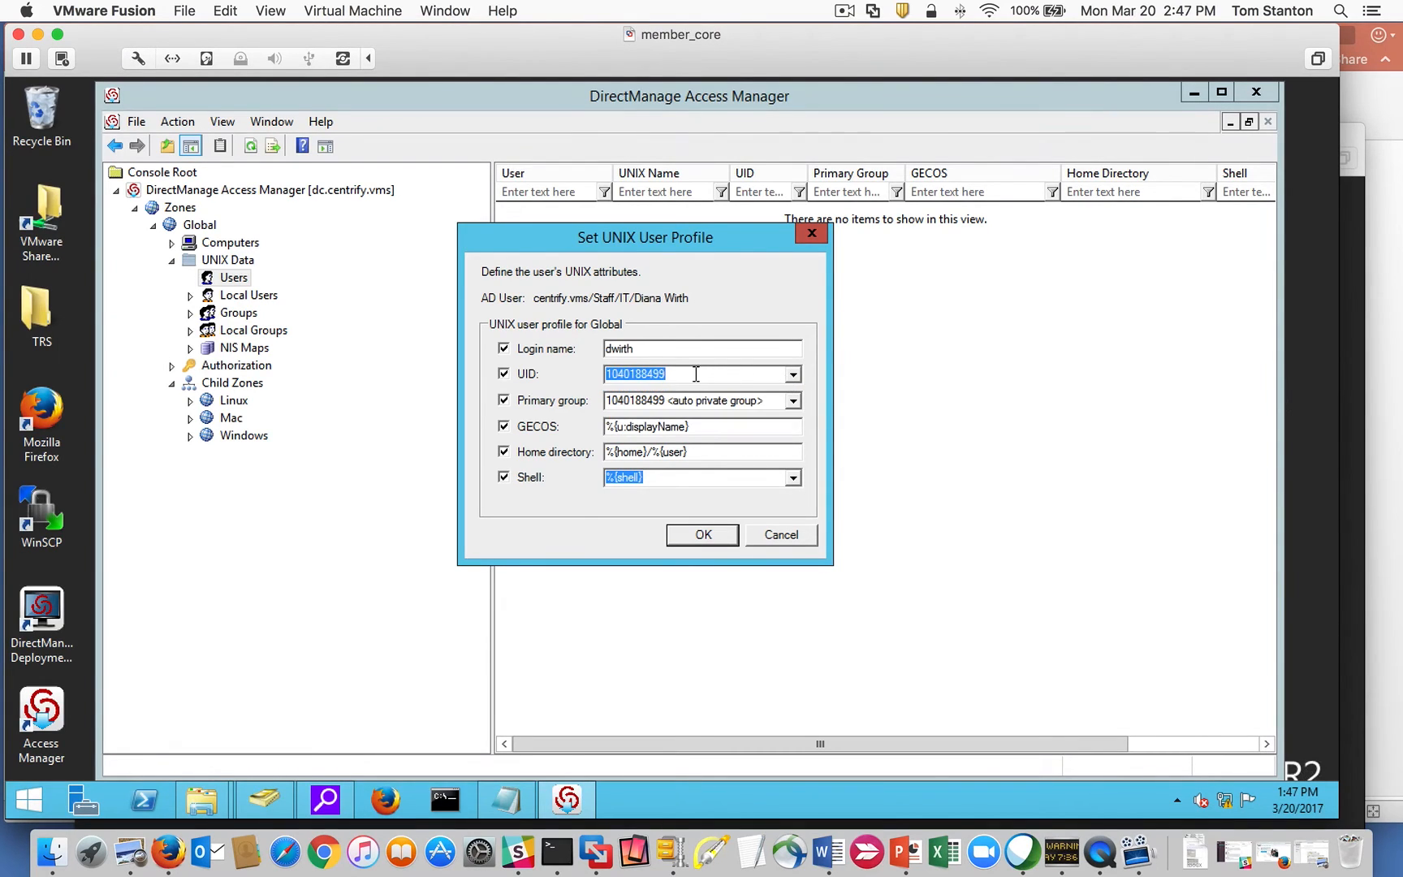
Try custom UID values, pick the SID-generated UID, then cancel the UNIX profile dialog.
{"action": "type", "text": "2746464"}
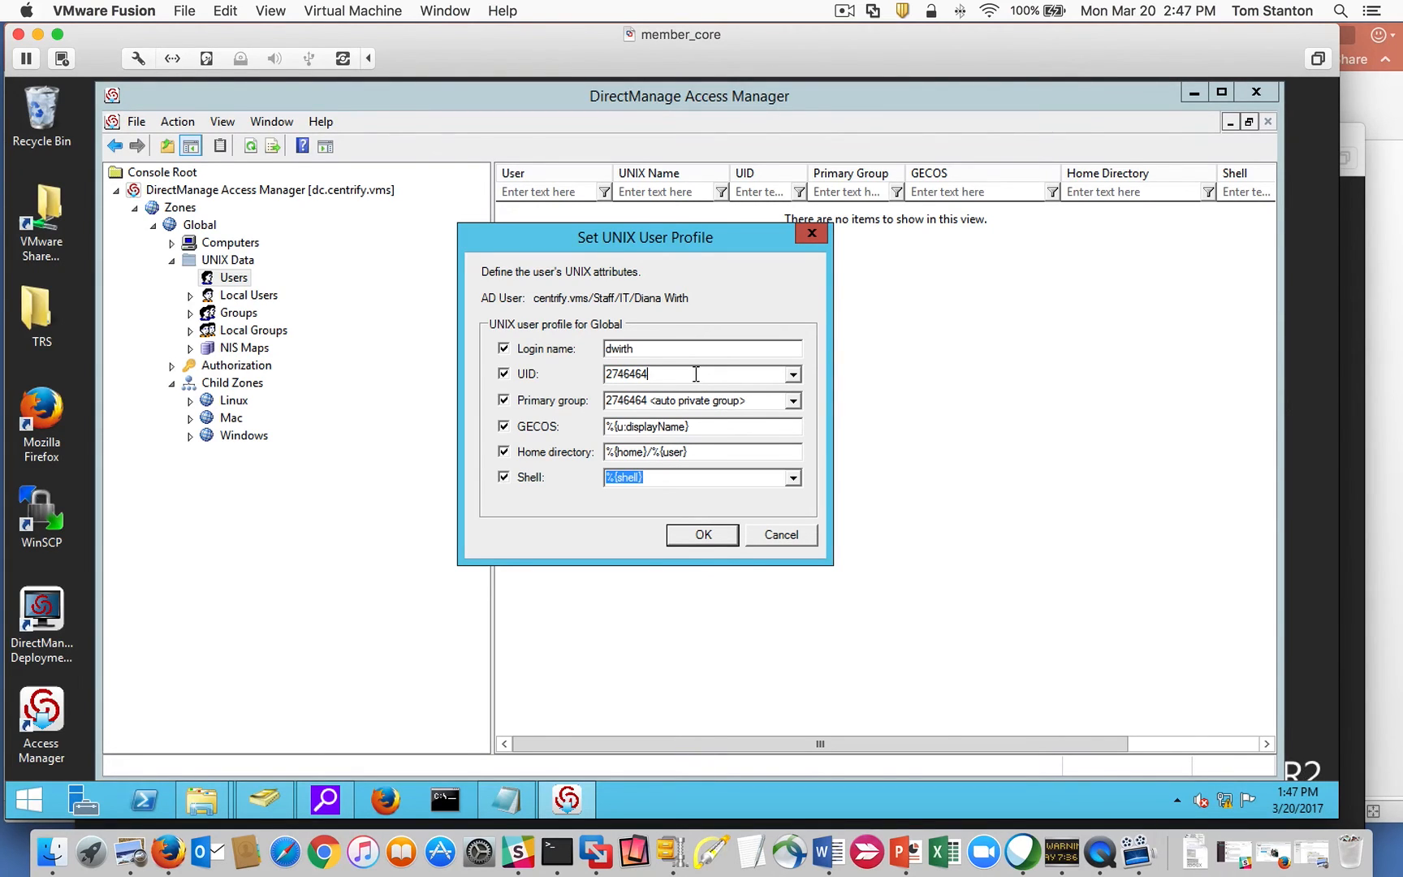
{"action": "key", "text": "BackSpace"}
{"action": "key", "text": "BackSpace"}
{"action": "key", "text": "BackSpace"}
{"action": "key", "text": "BackSpace"}
{"action": "key", "text": "BackSpace"}
{"action": "key", "text": "BackSpace"}
{"action": "key", "text": "BackSpace"}
{"action": "type", "text": "84746"}
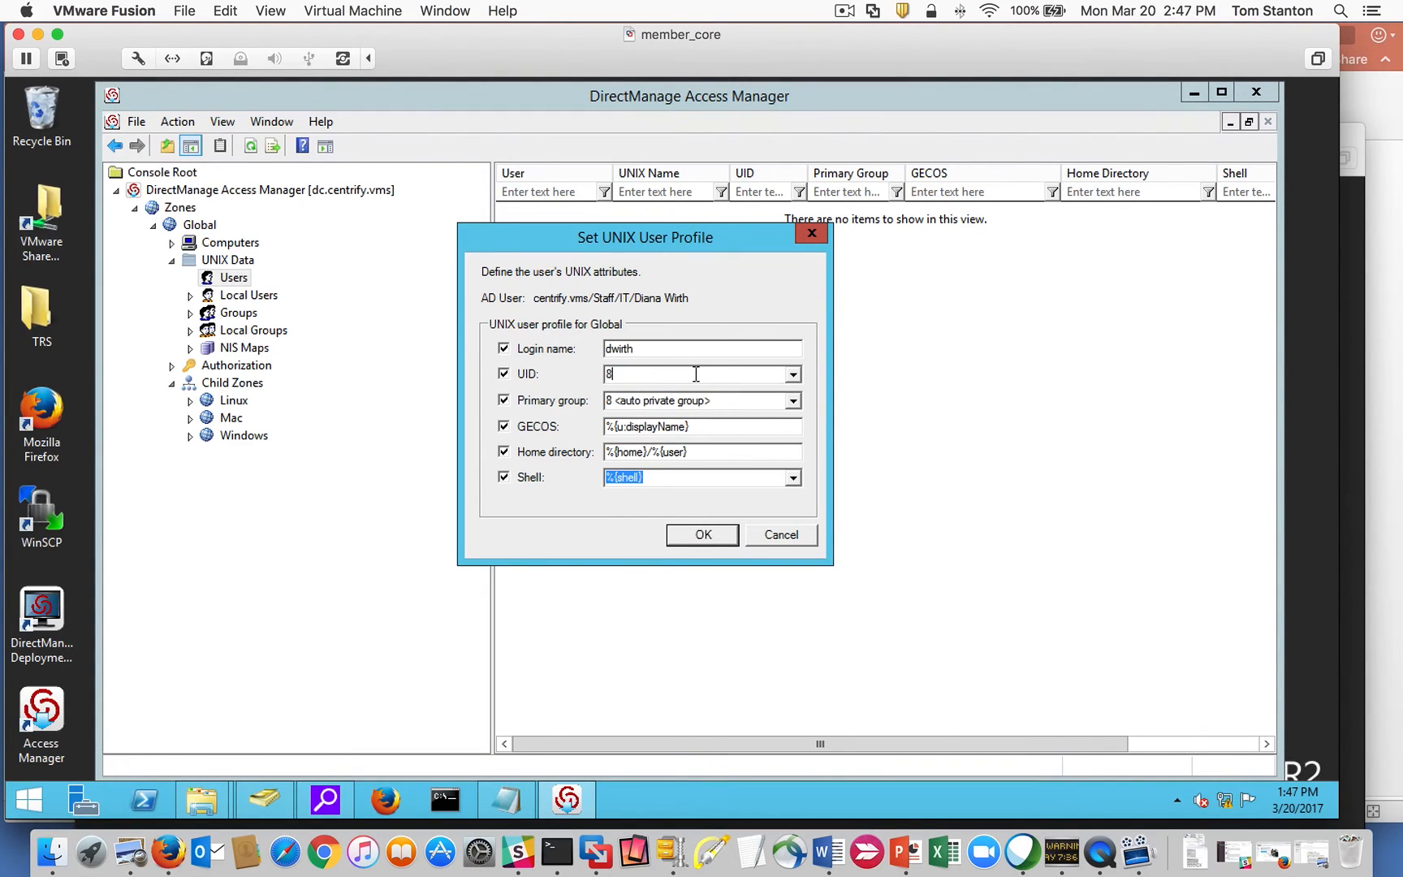
{"action": "key", "text": "BackSpace"}
{"action": "key", "text": "BackSpace"}
{"action": "key", "text": "BackSpace"}
{"action": "key", "text": "BackSpace"}
{"action": "key", "text": "BackSpace"}
{"action": "left_click", "coordinate": [792, 375]}
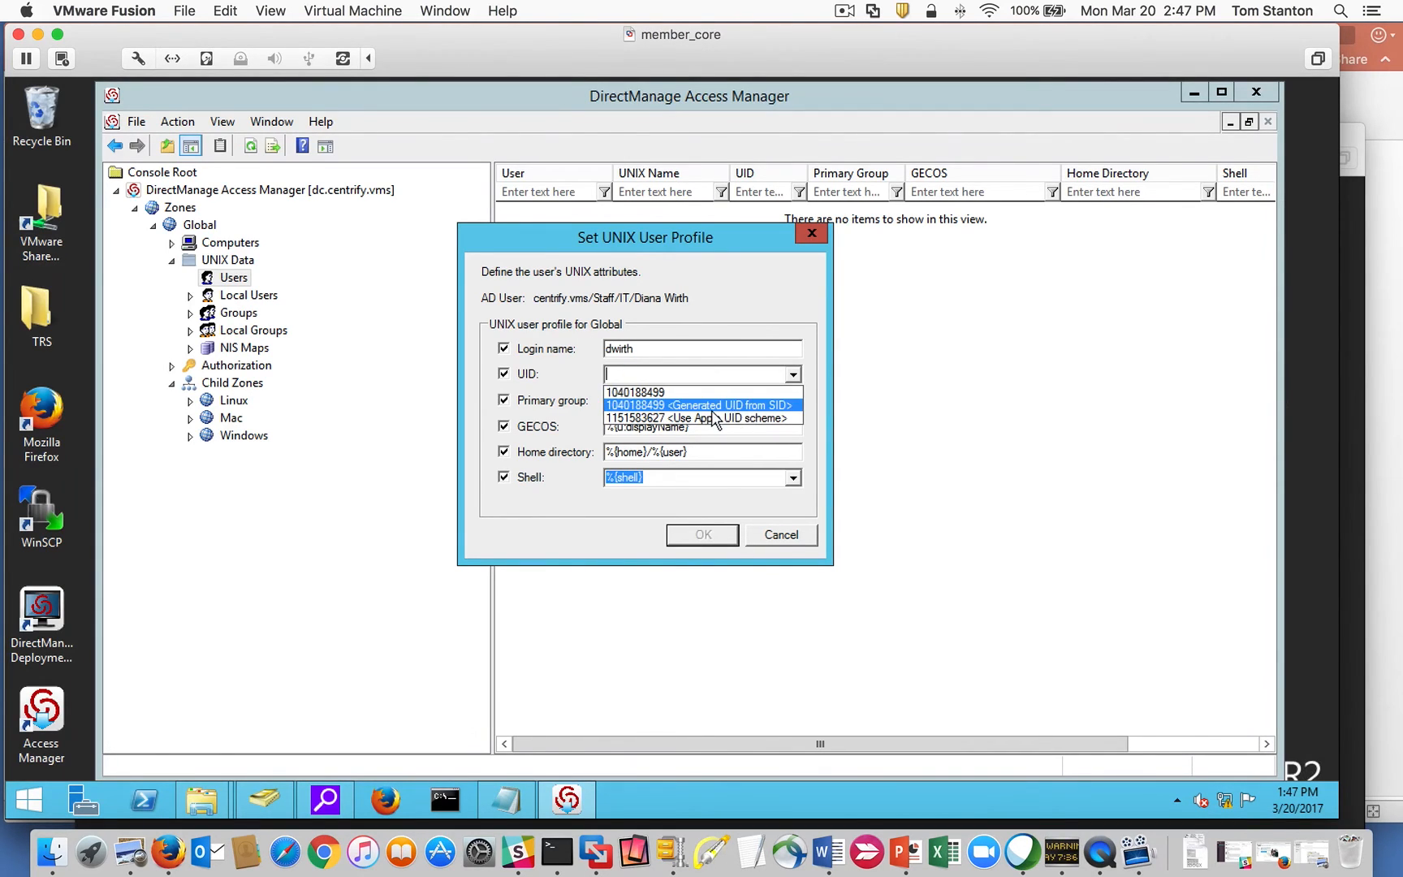
{"action": "left_click", "coordinate": [680, 404]}
{"action": "left_click", "coordinate": [794, 374]}
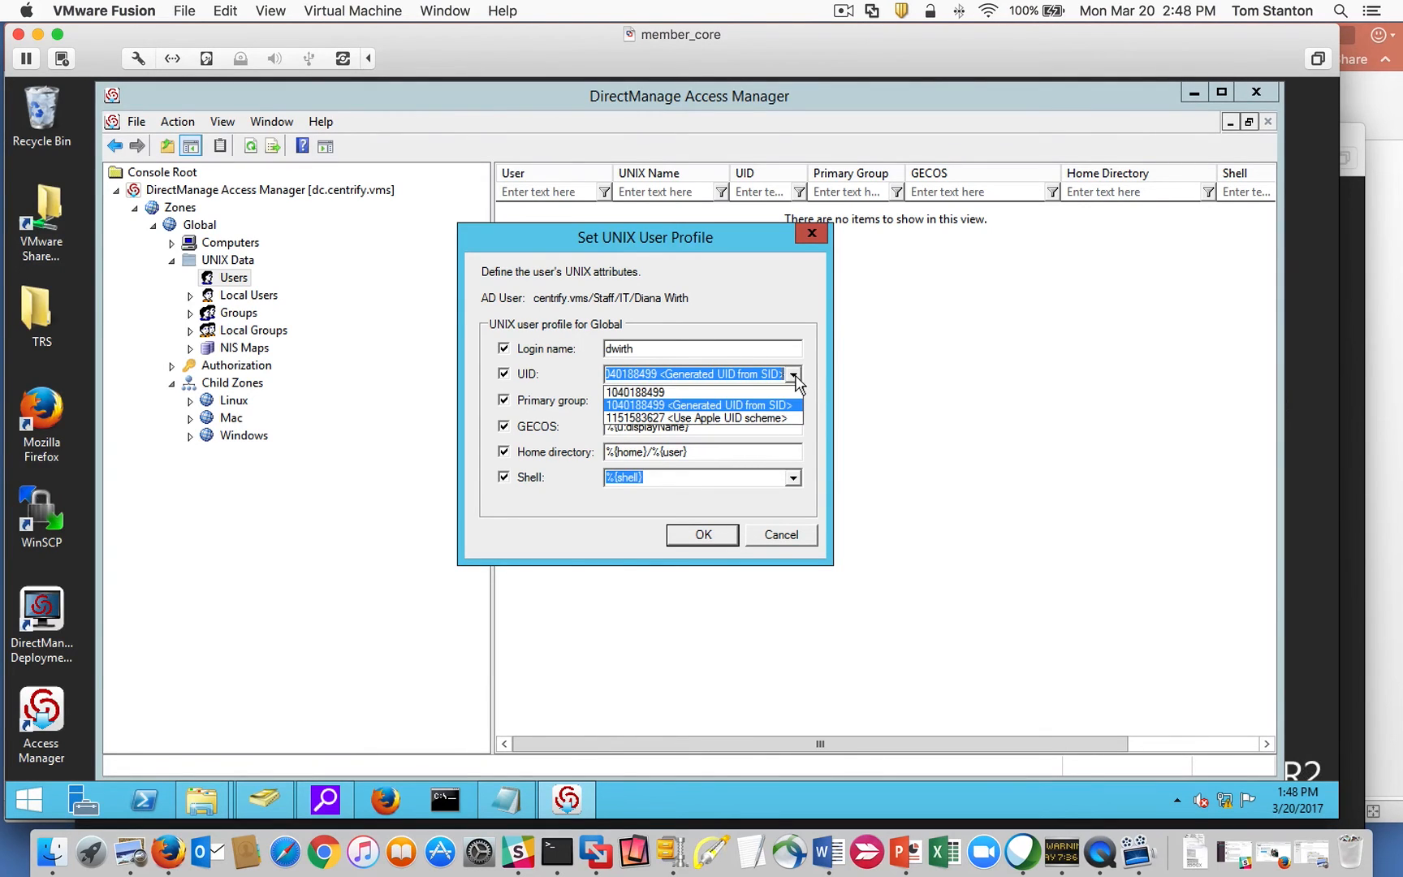
{"action": "left_click", "coordinate": [760, 406]}
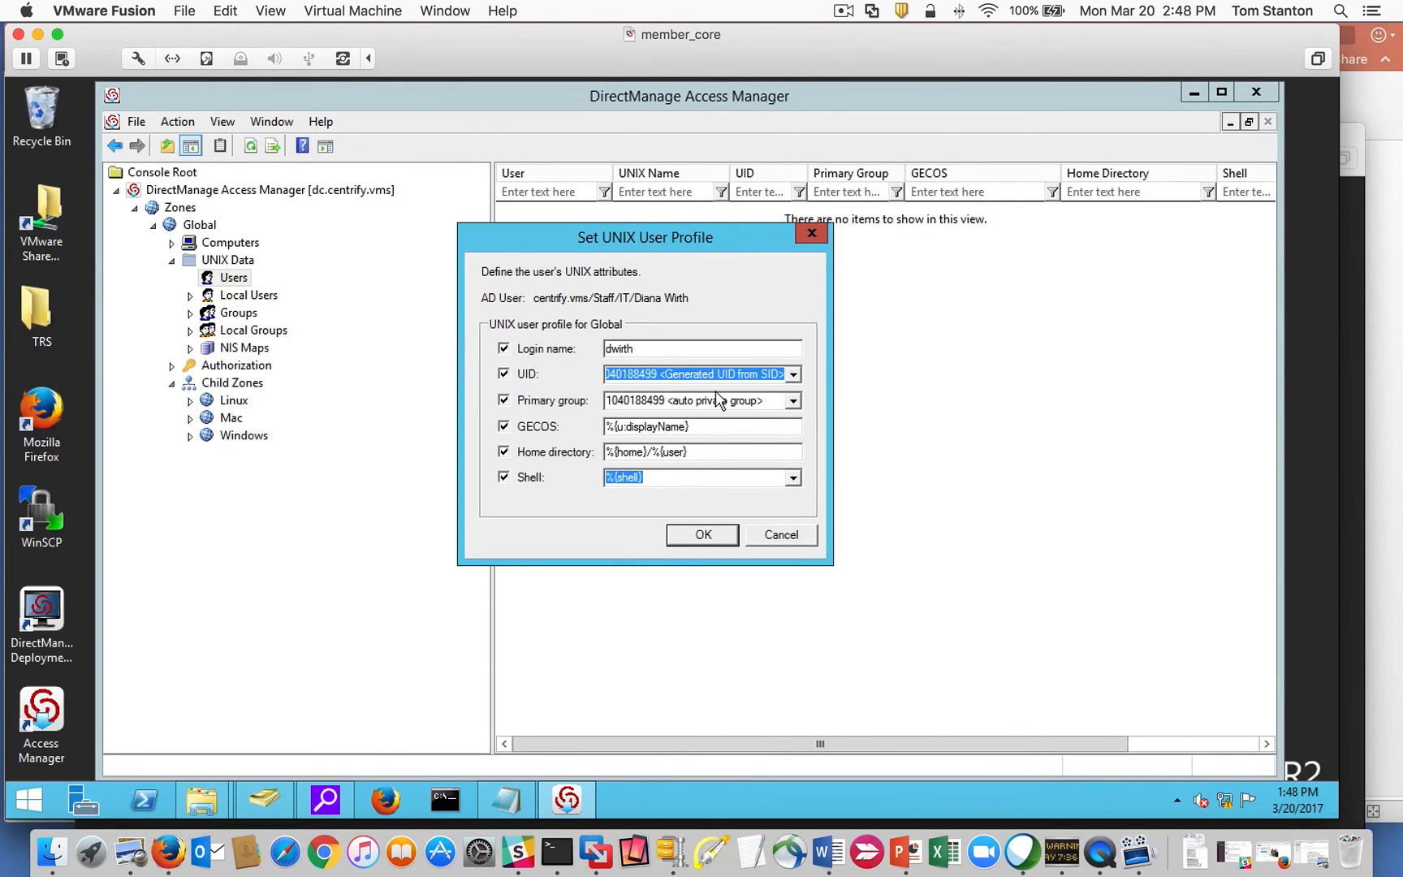
{"action": "left_click", "coordinate": [793, 538]}
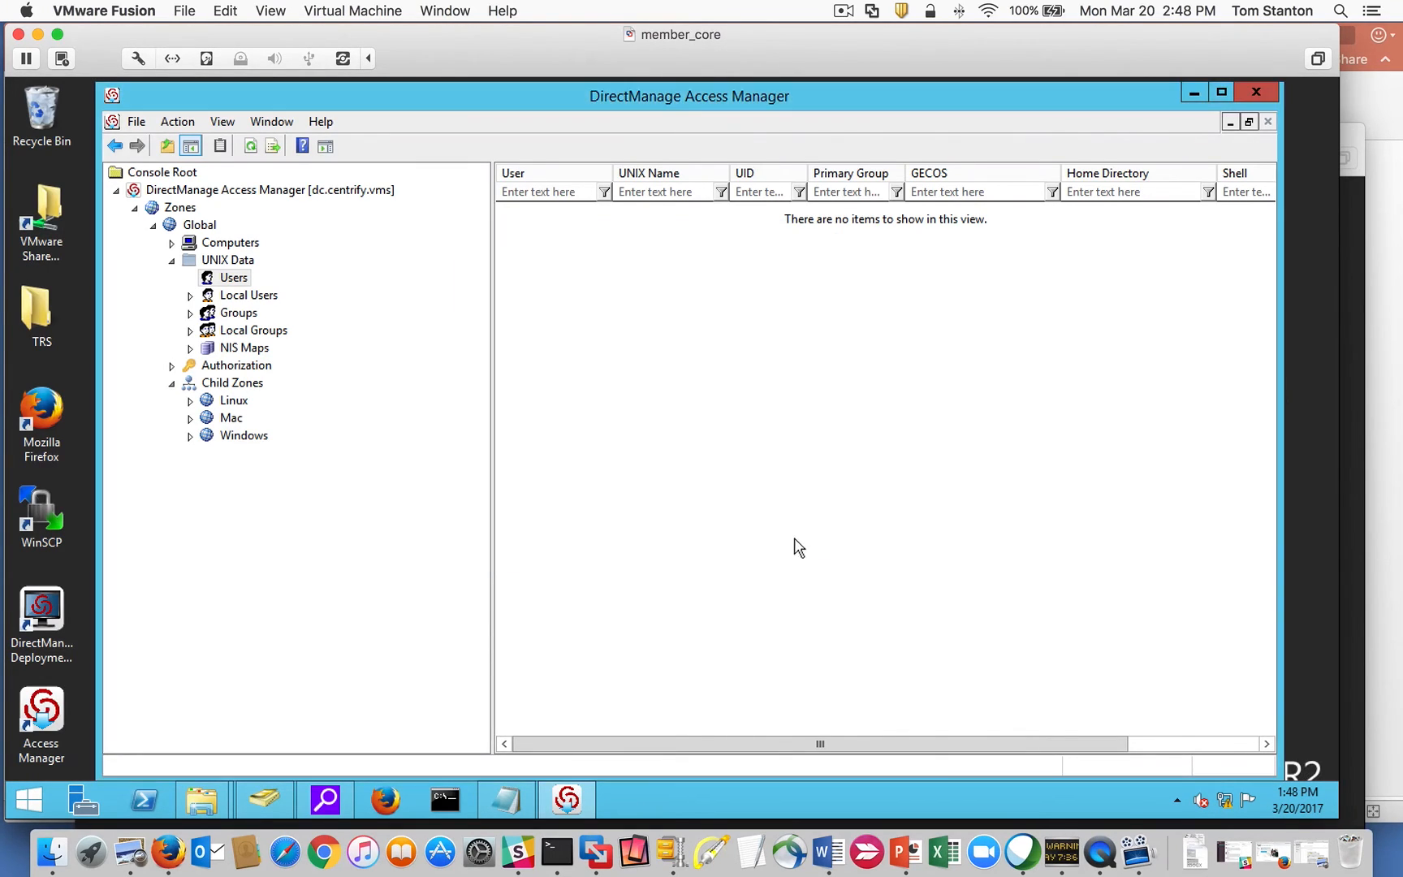
In Active Directory Users and Computers, open the Network Systems Architect user's properties under Staff > IT.
{"action": "mouse_move", "coordinate": [270, 804]}
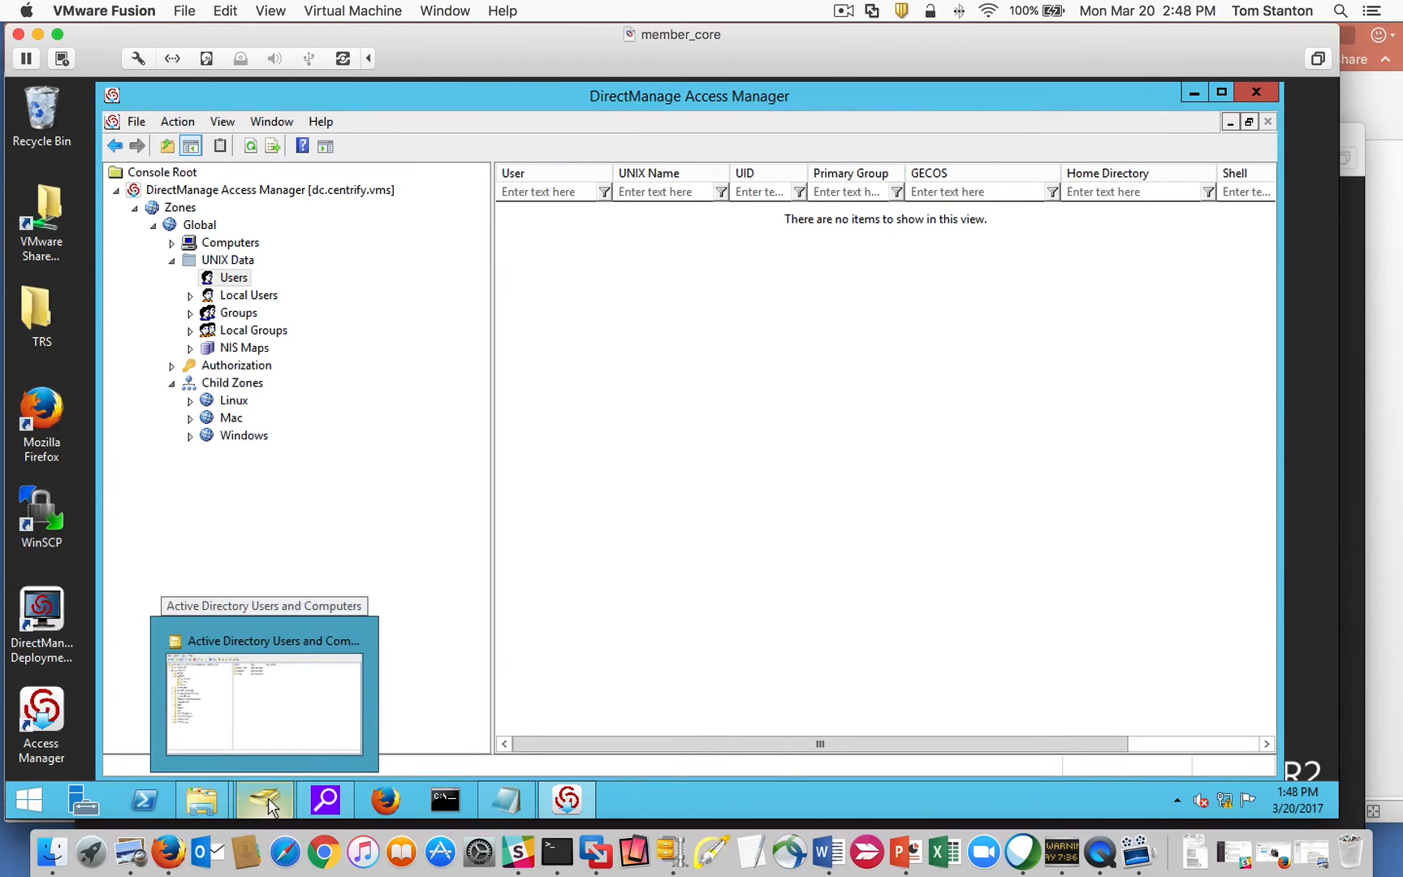
{"action": "left_click", "coordinate": [264, 726]}
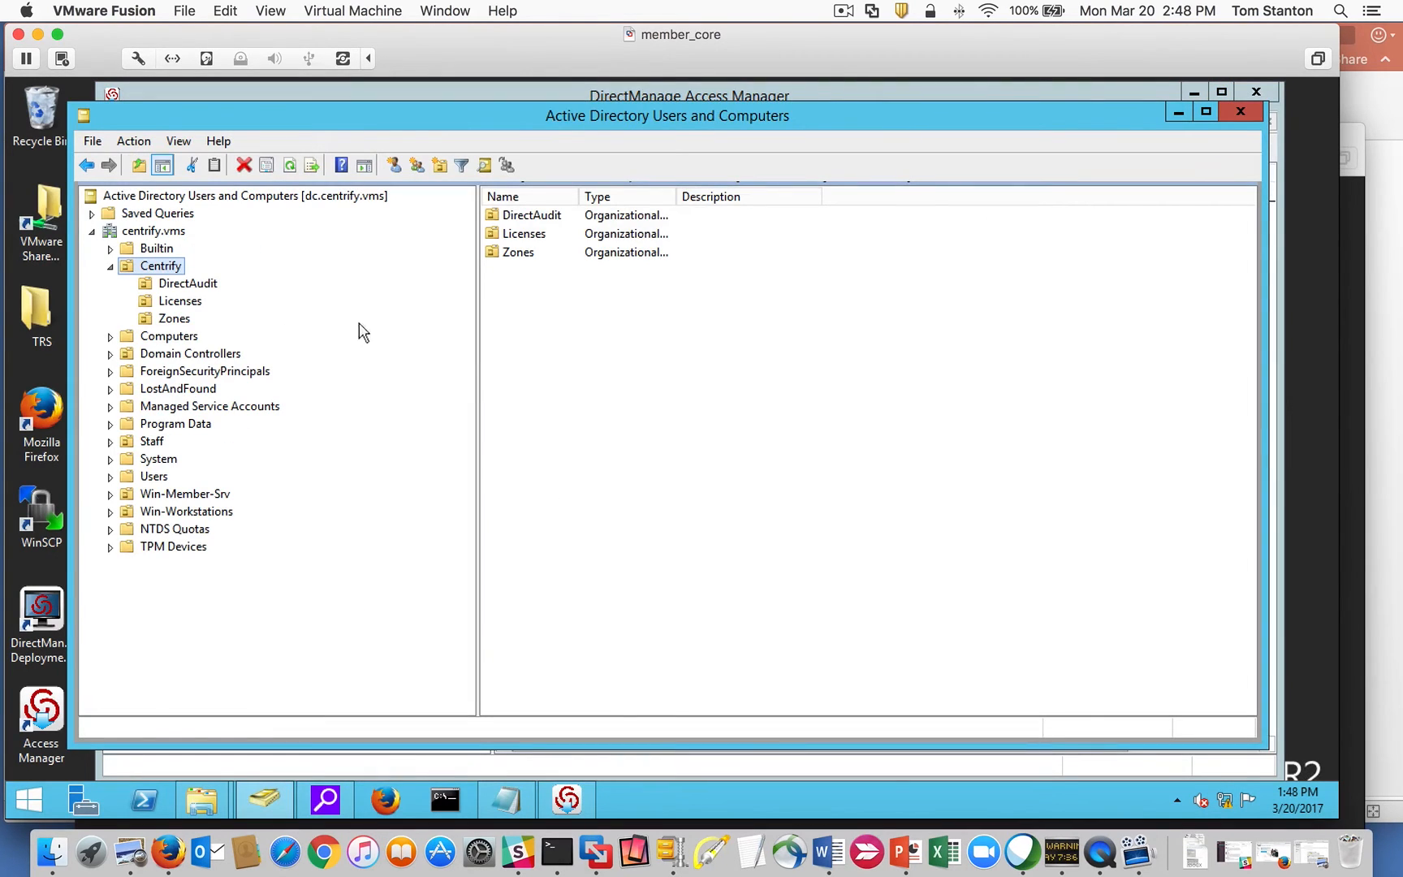
{"action": "left_click", "coordinate": [110, 441]}
{"action": "left_click", "coordinate": [161, 494]}
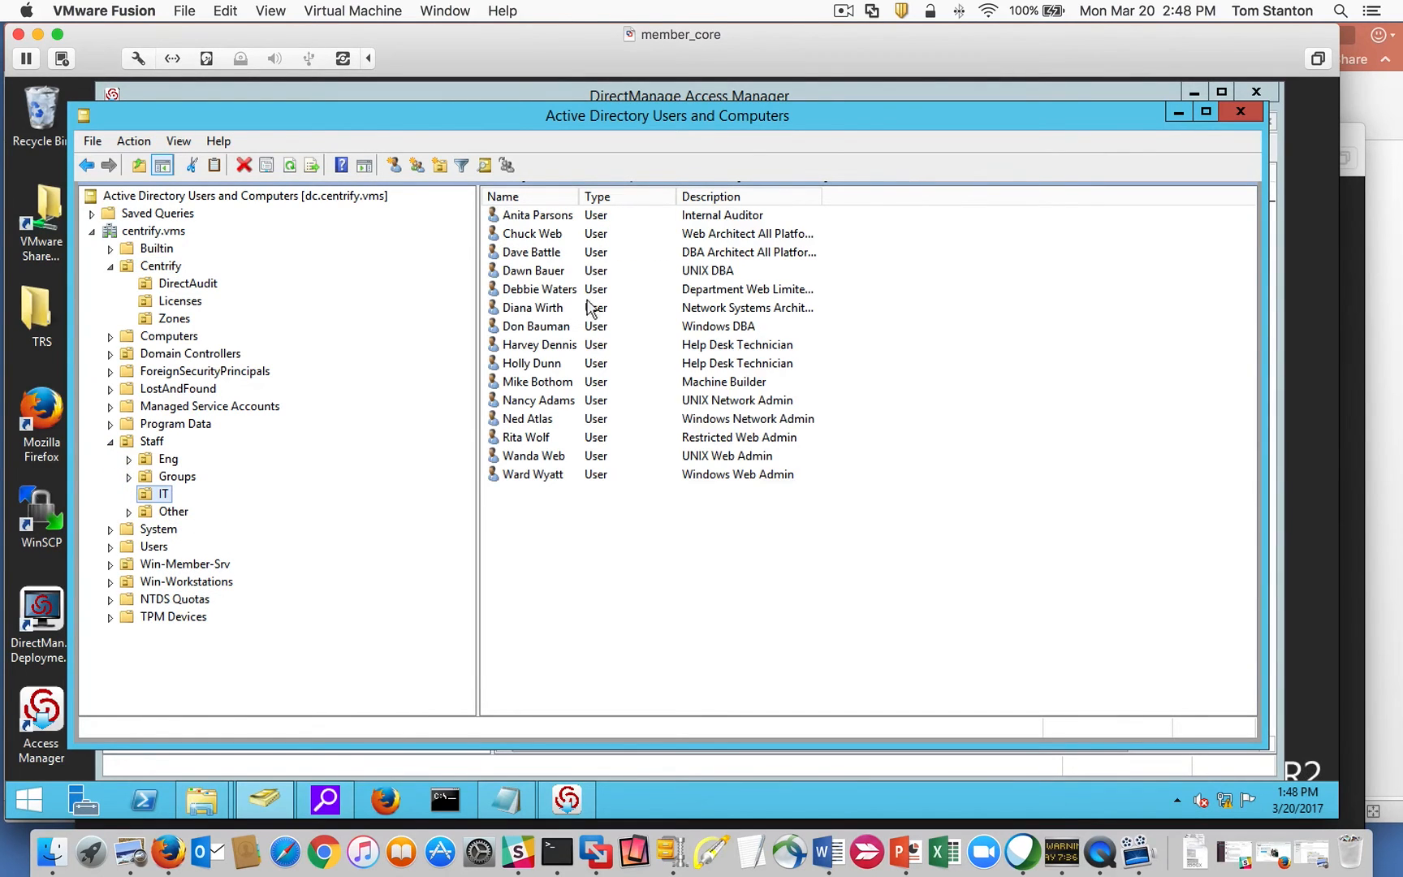
{"action": "double_click", "coordinate": [545, 311]}
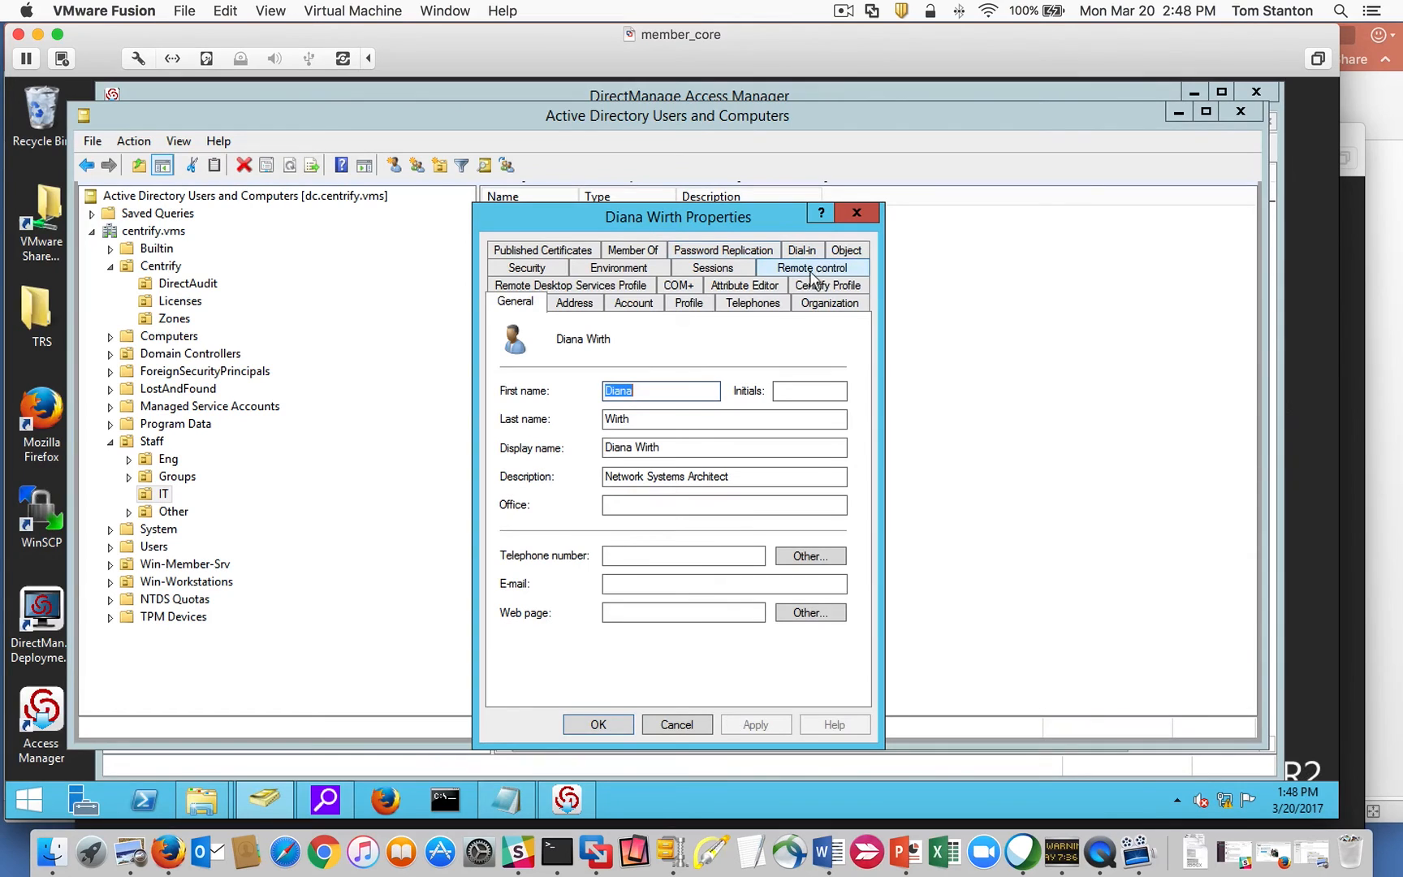
Set the user's uidNumber attribute to 56785 in the Attribute Editor and apply it.
{"action": "left_click", "coordinate": [741, 287]}
{"action": "left_click", "coordinate": [565, 451]}
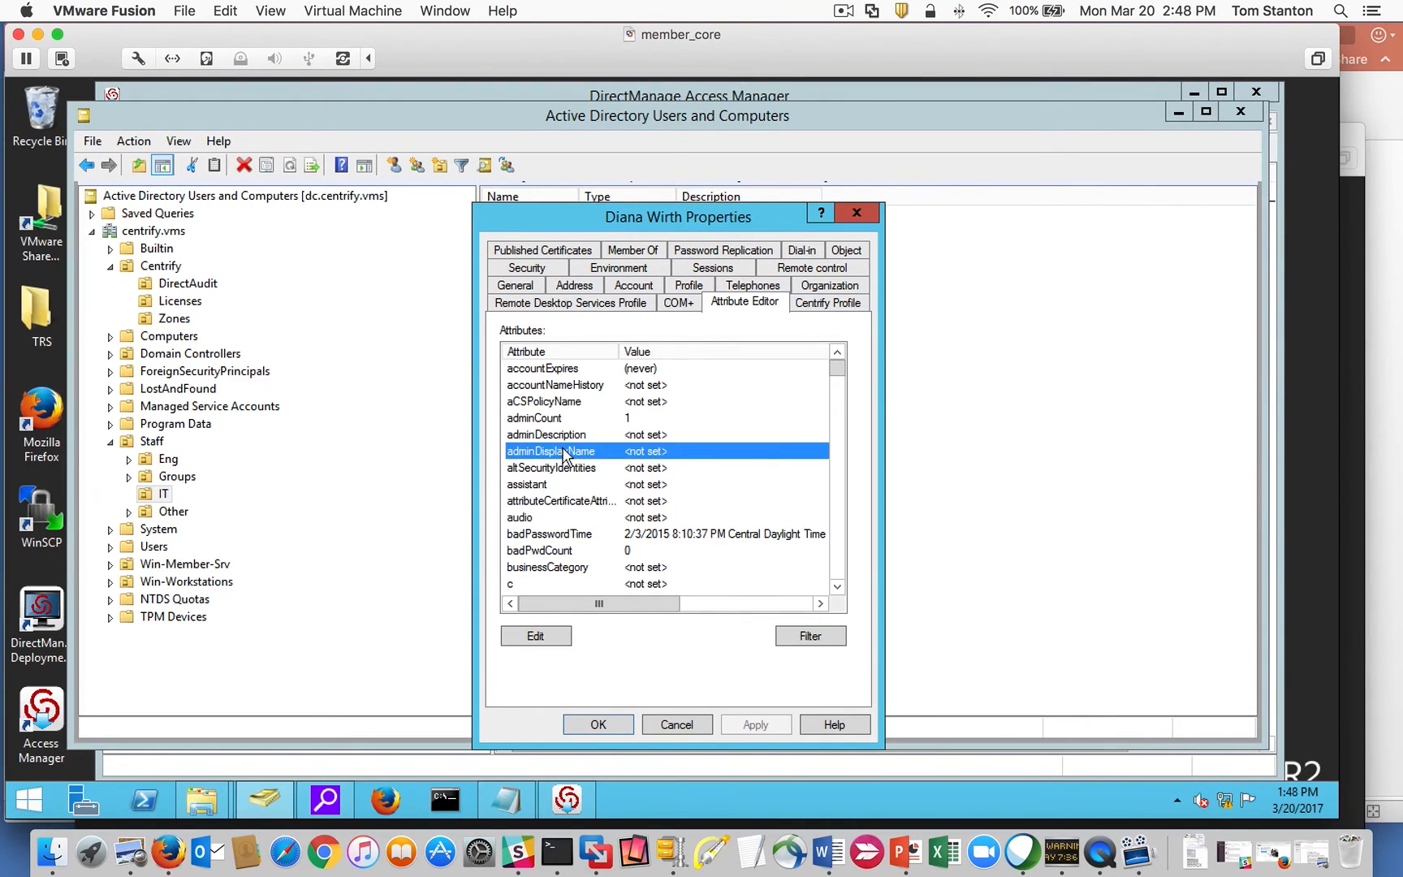
{"action": "key", "text": "u"}
{"action": "left_click", "coordinate": [540, 390]}
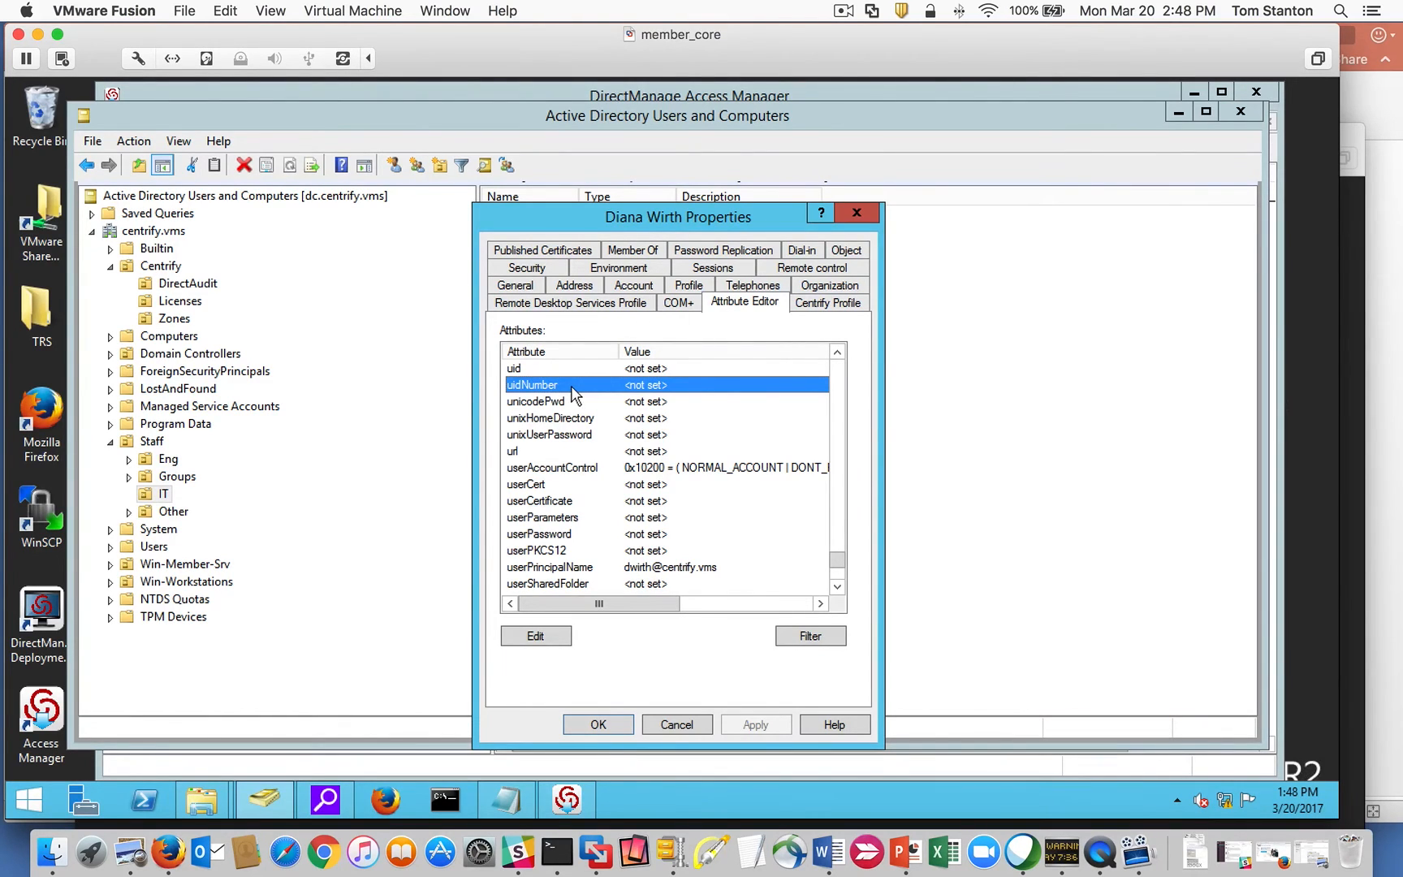
{"action": "double_click", "coordinate": [573, 393]}
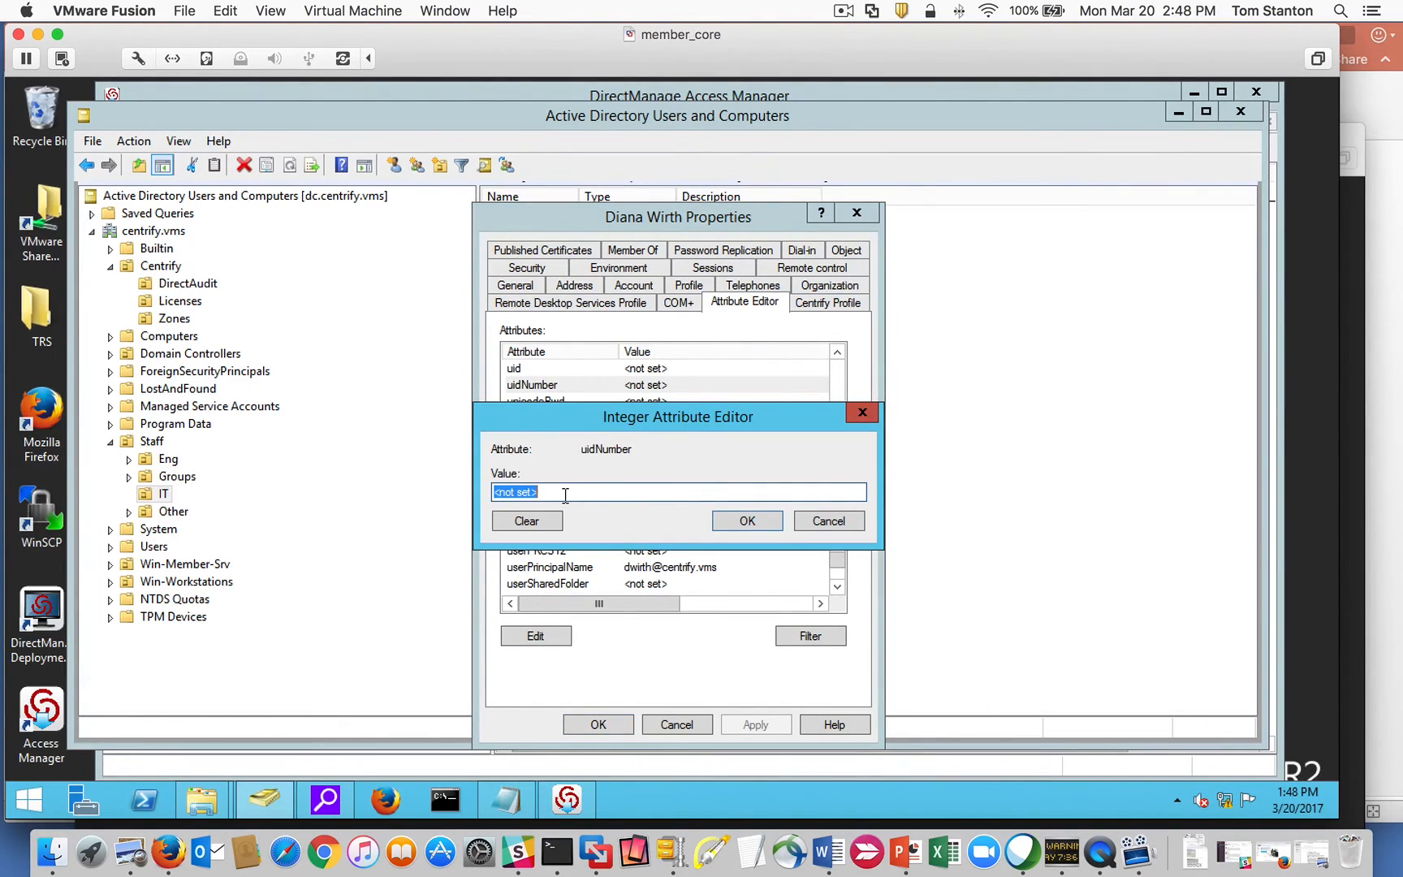
{"action": "type", "text": "56785"}
{"action": "left_click", "coordinate": [746, 521]}
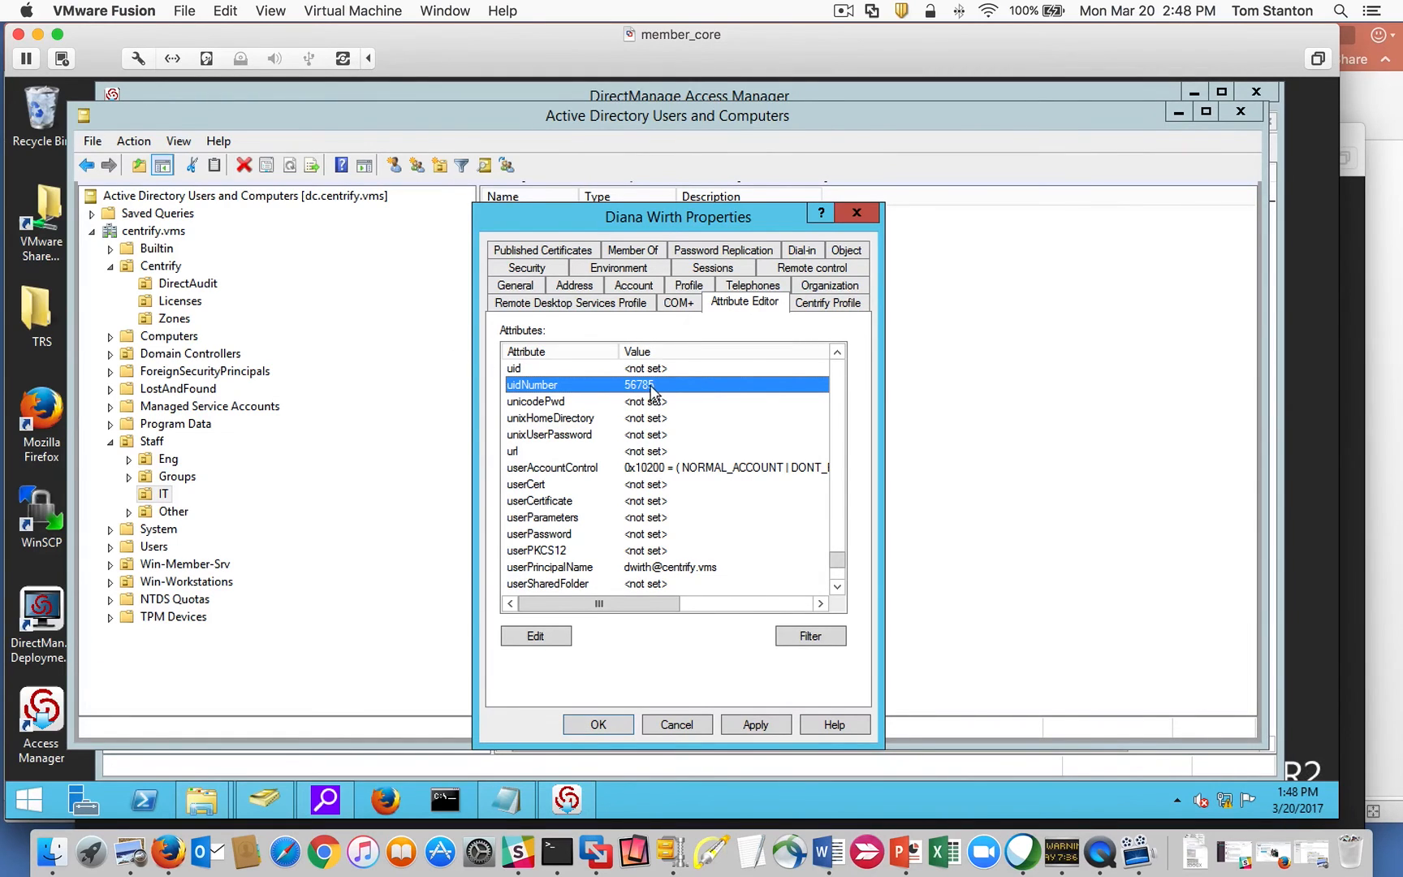
{"action": "left_click", "coordinate": [778, 723]}
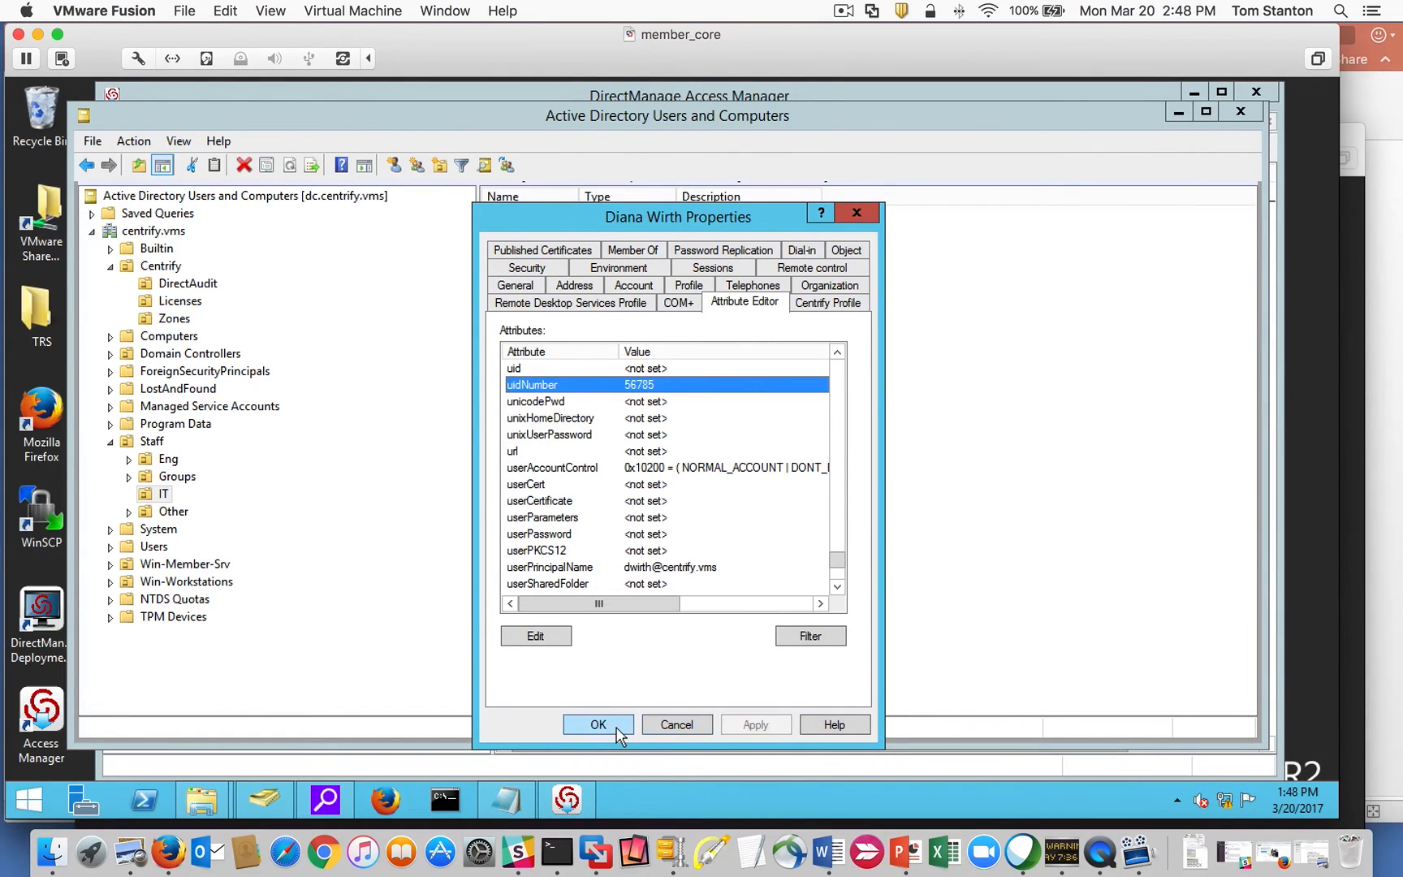
{"action": "left_click", "coordinate": [605, 725]}
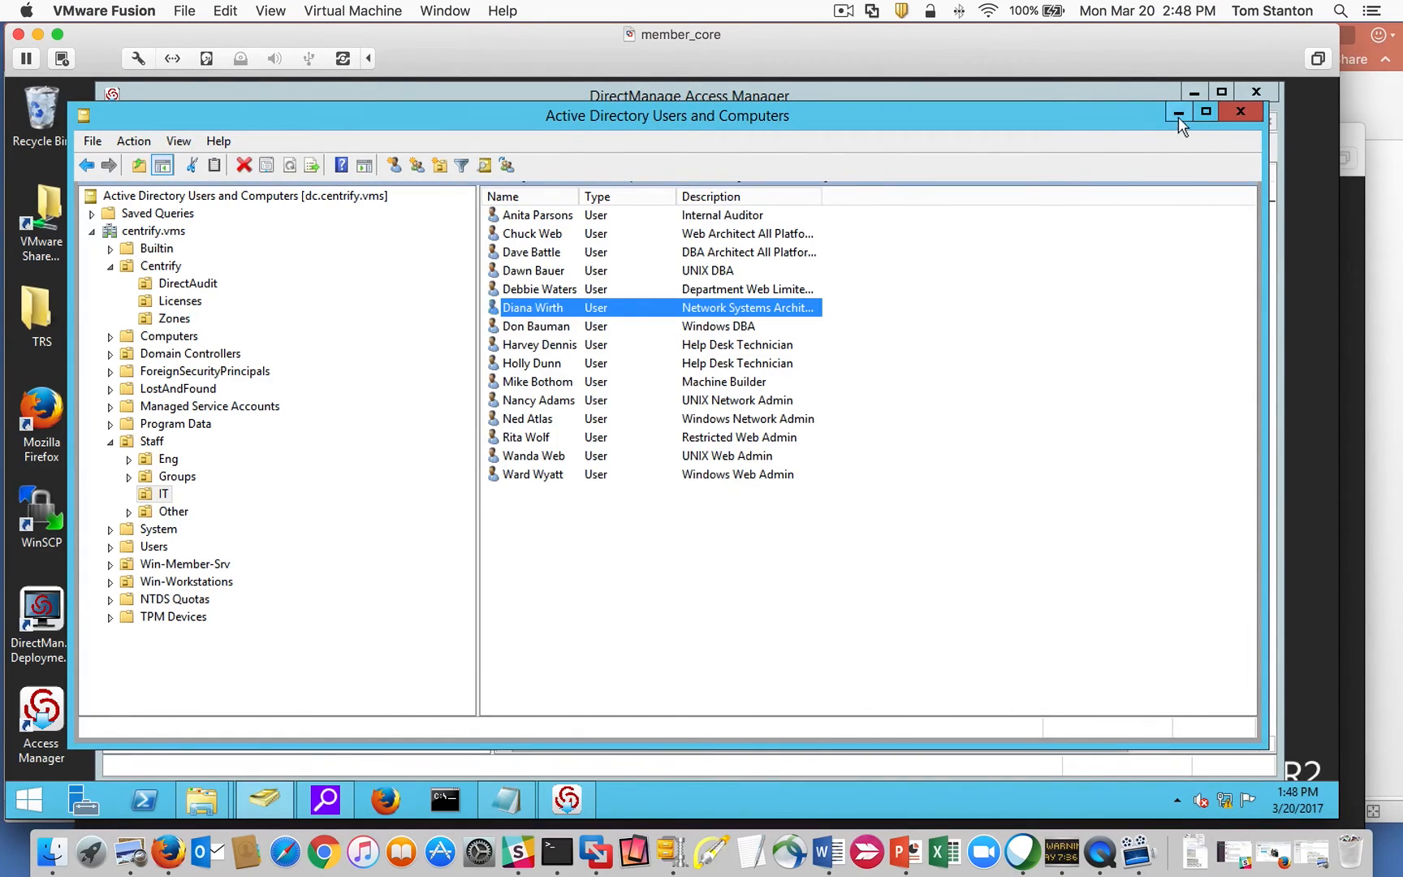
Search for the user by login name and add them to Global with UID 56785 from the RFC 2307 attribute.
{"action": "left_click", "coordinate": [1178, 114]}
{"action": "right_click", "coordinate": [542, 317]}
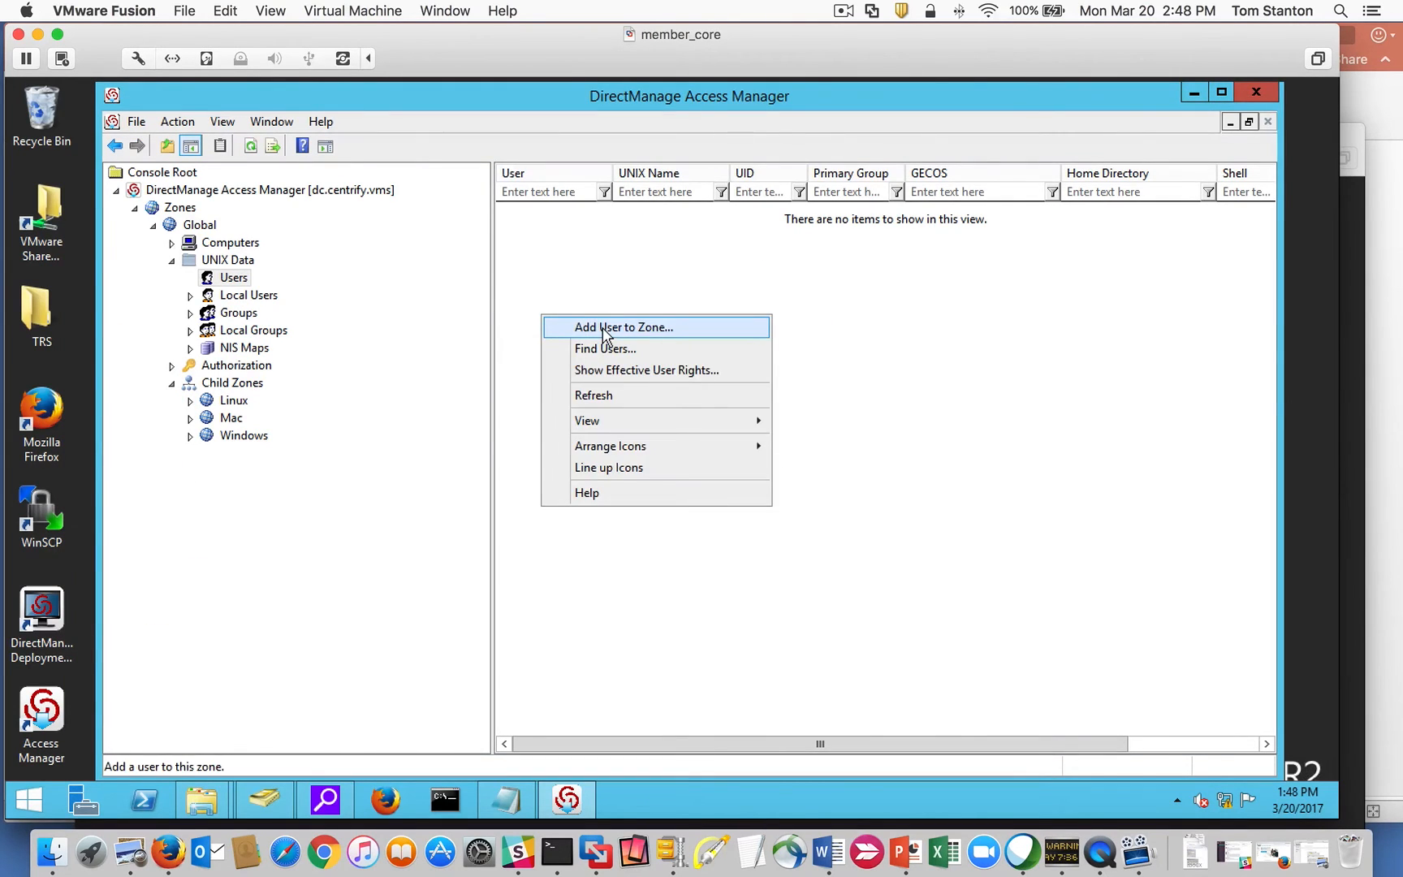
{"action": "left_click", "coordinate": [603, 328]}
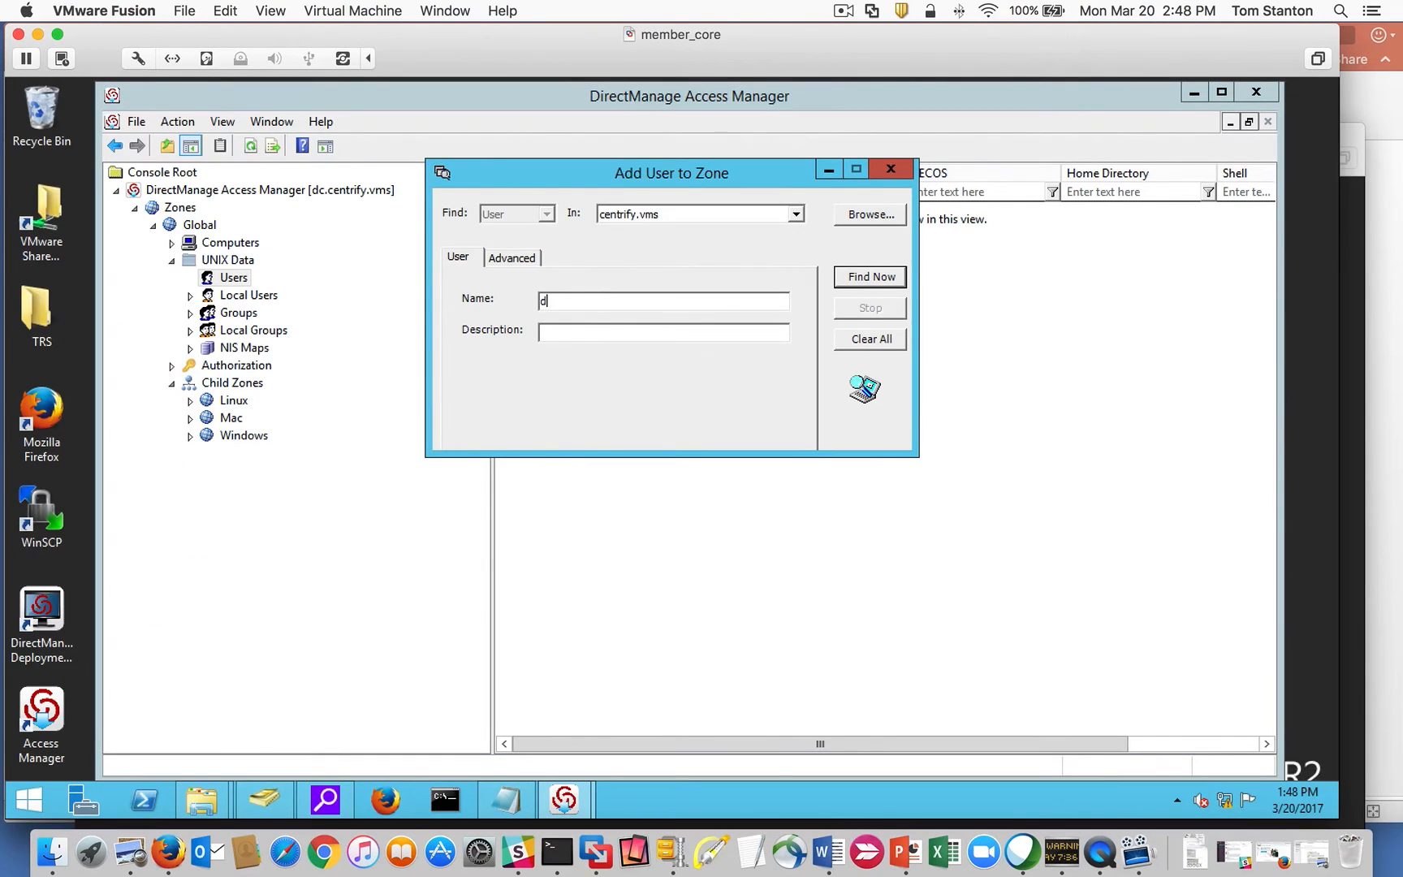
{"action": "key", "text": "Return"}
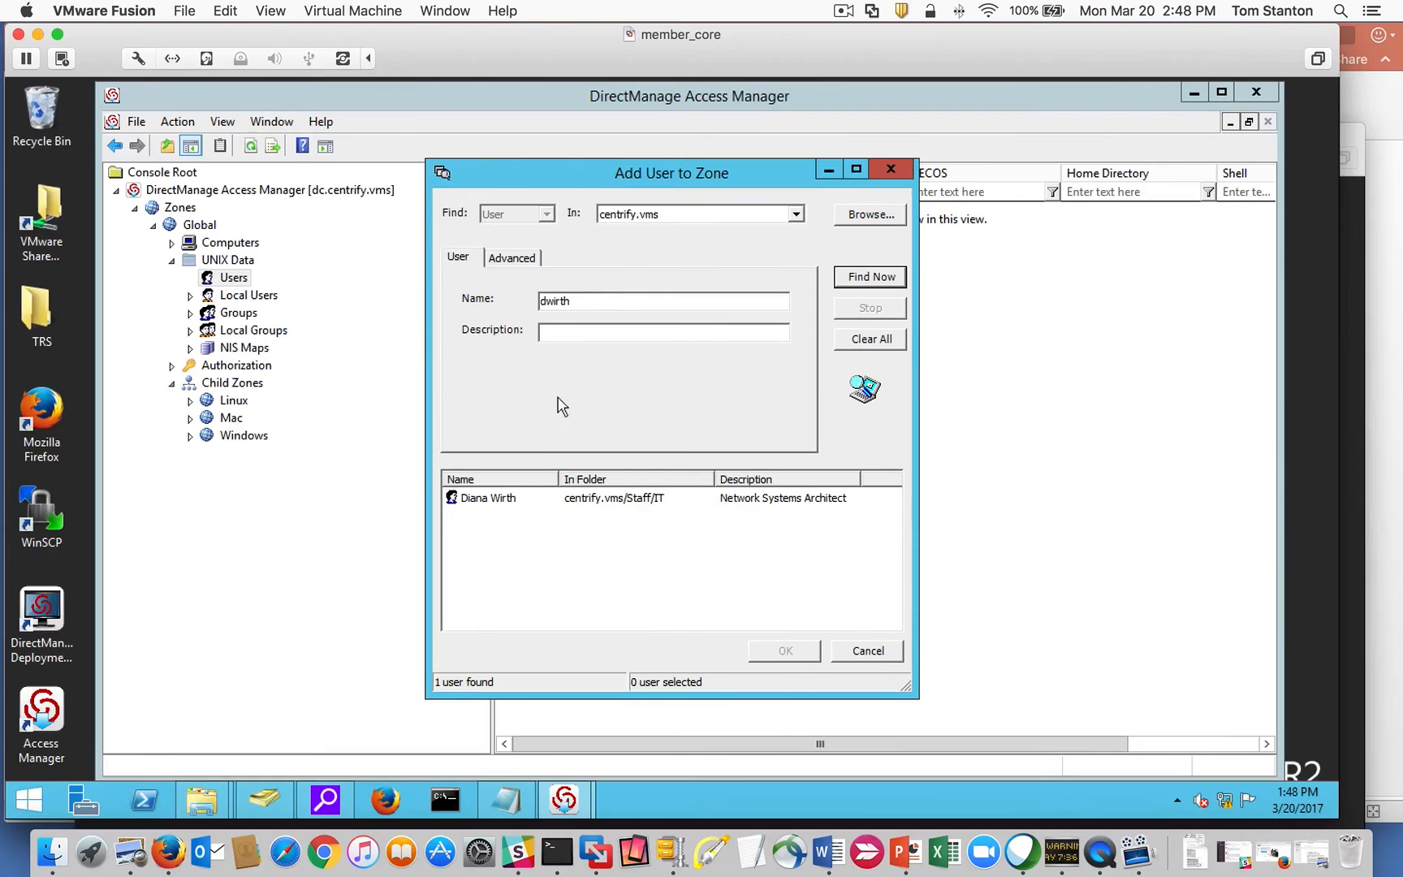
{"action": "double_click", "coordinate": [524, 497]}
{"action": "left_click", "coordinate": [796, 485]}
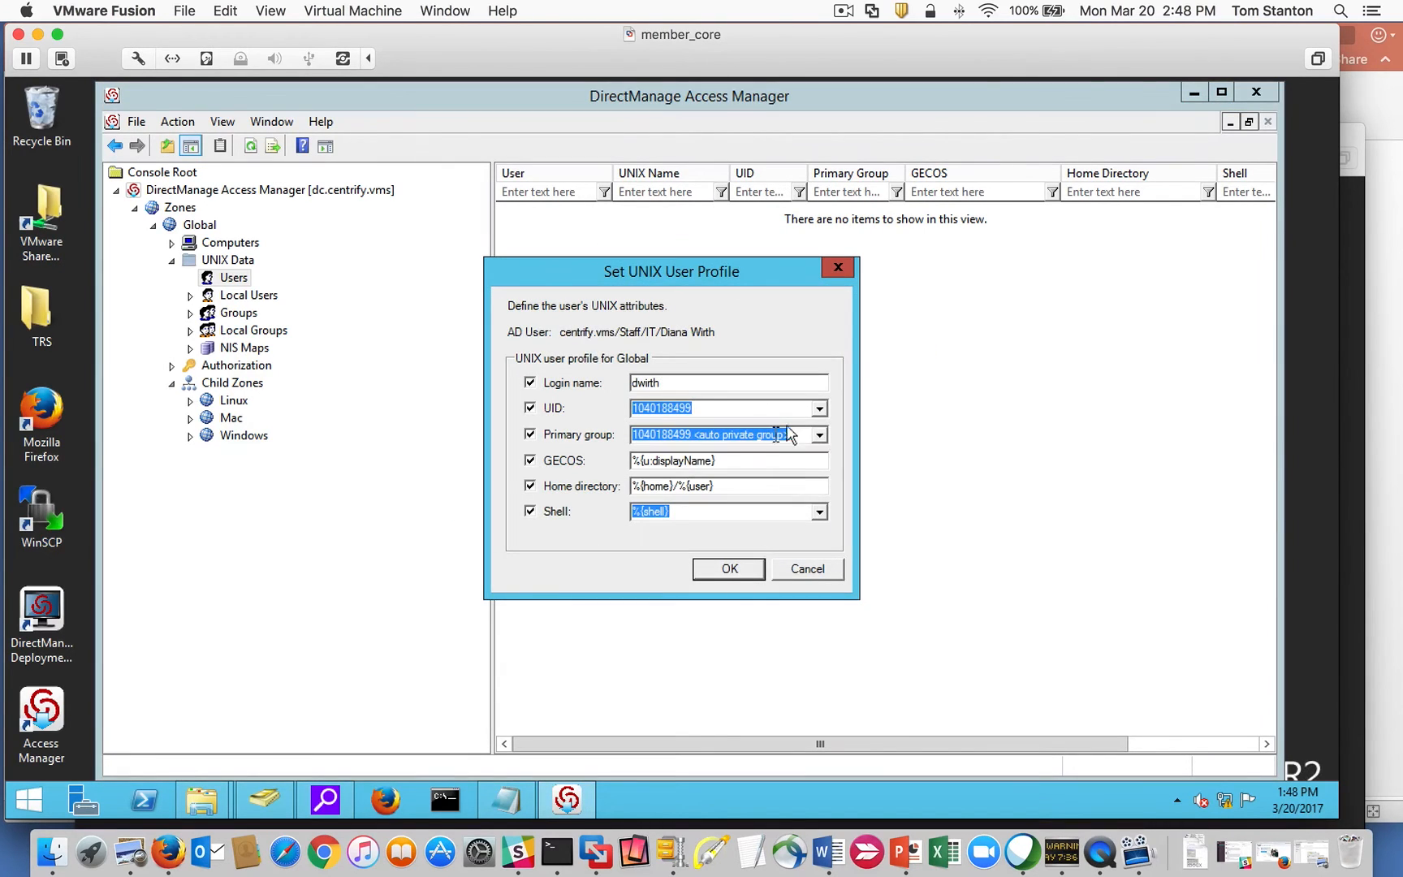
{"action": "left_click", "coordinate": [819, 407]}
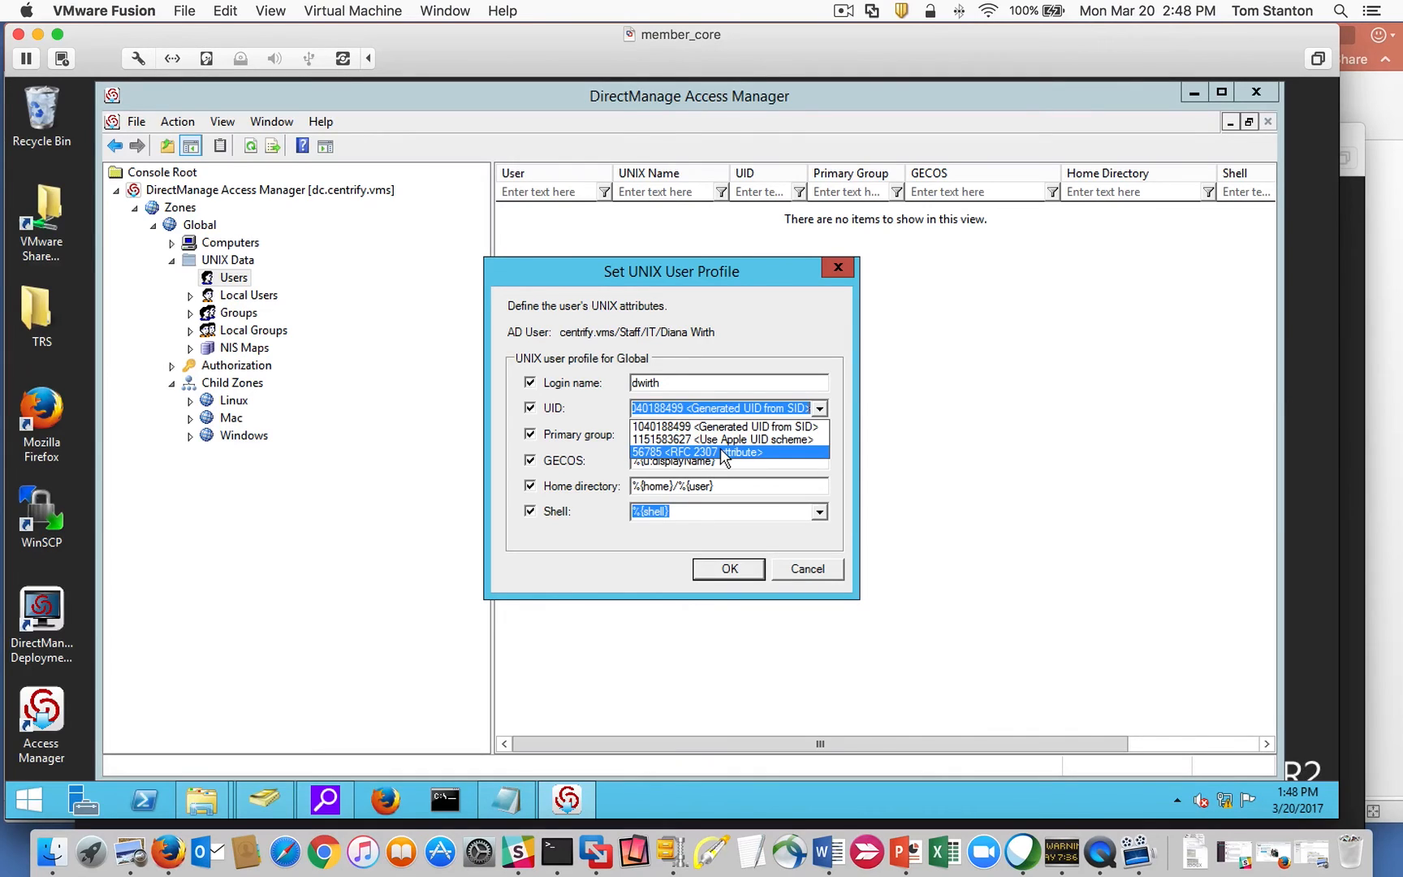
{"action": "left_click", "coordinate": [722, 453]}
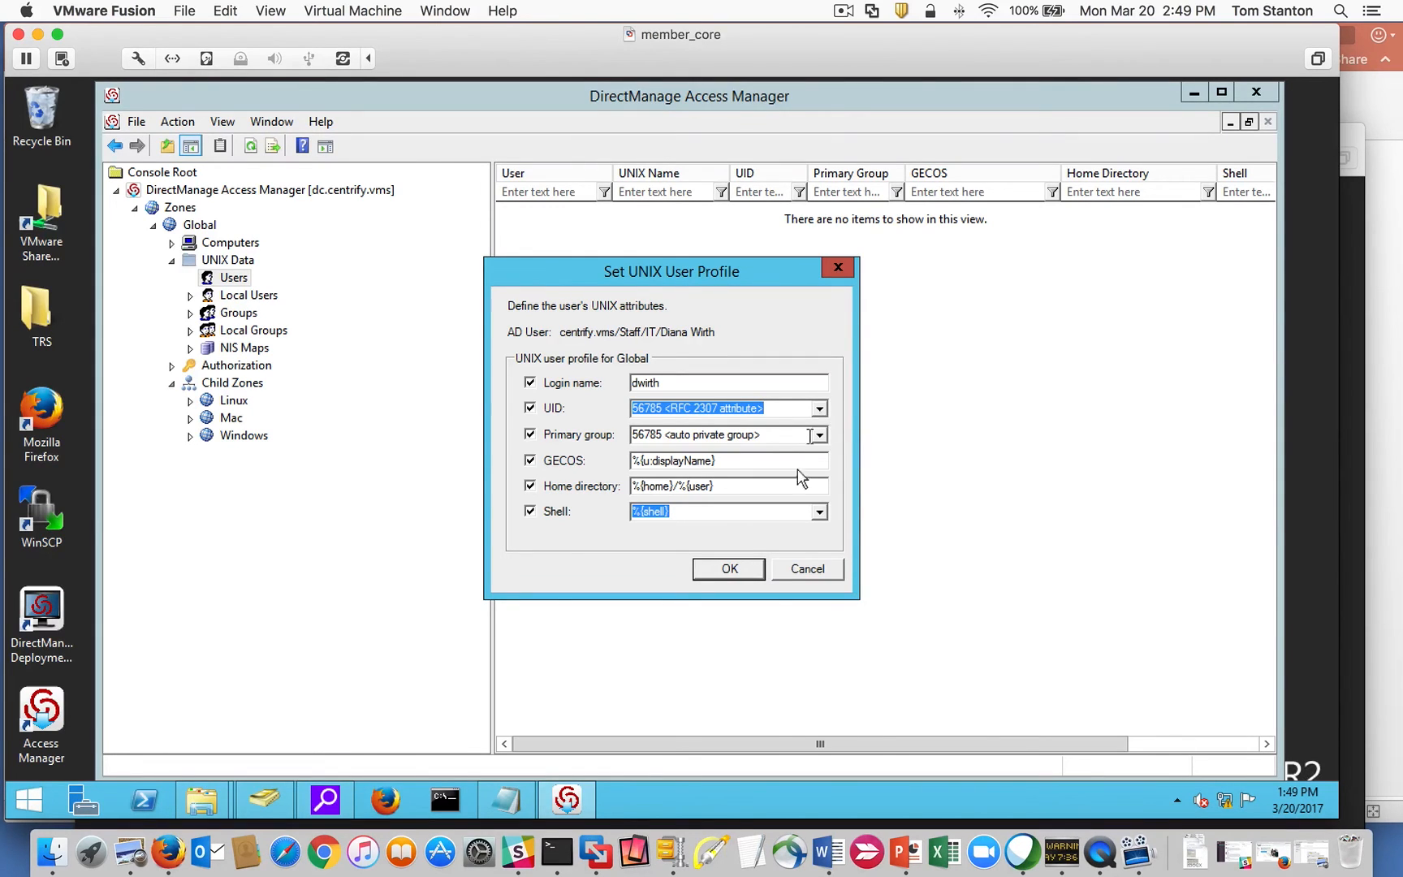
{"action": "left_click", "coordinate": [729, 568]}
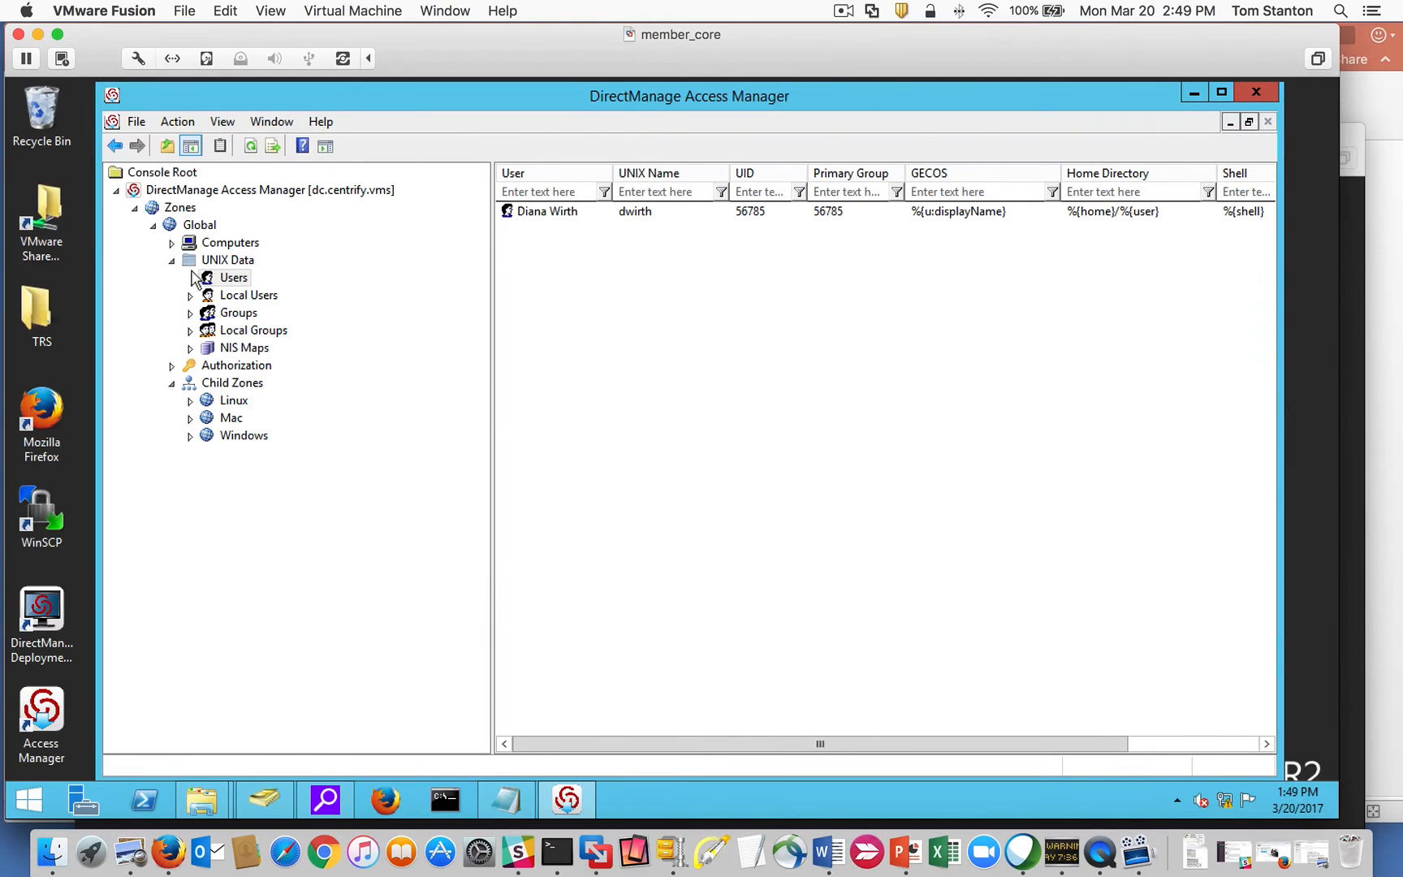
{"action": "right_click", "coordinate": [229, 262]}
{"action": "left_click", "coordinate": [301, 273]}
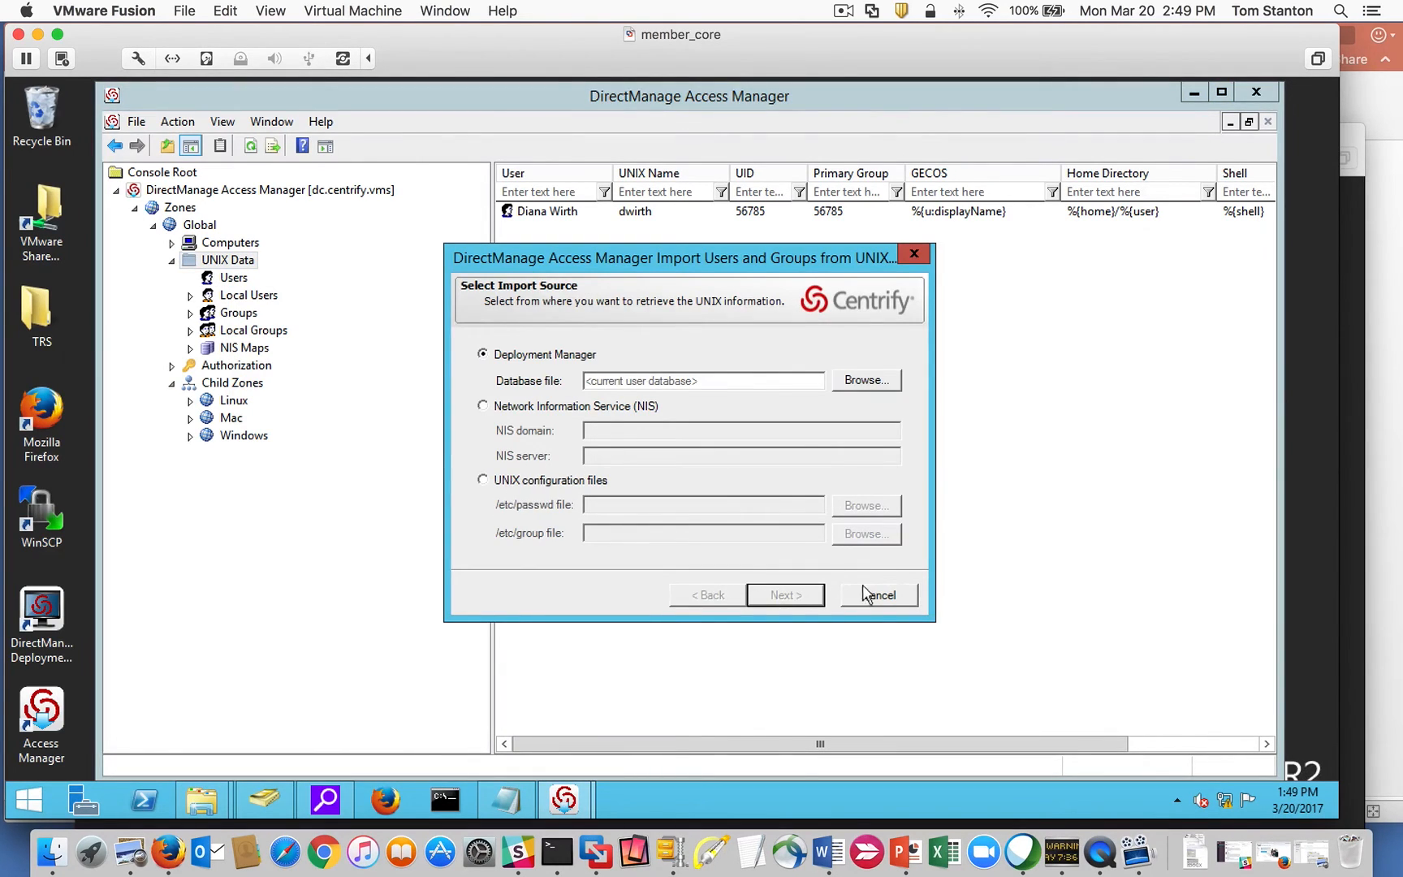
{"action": "left_click", "coordinate": [893, 601]}
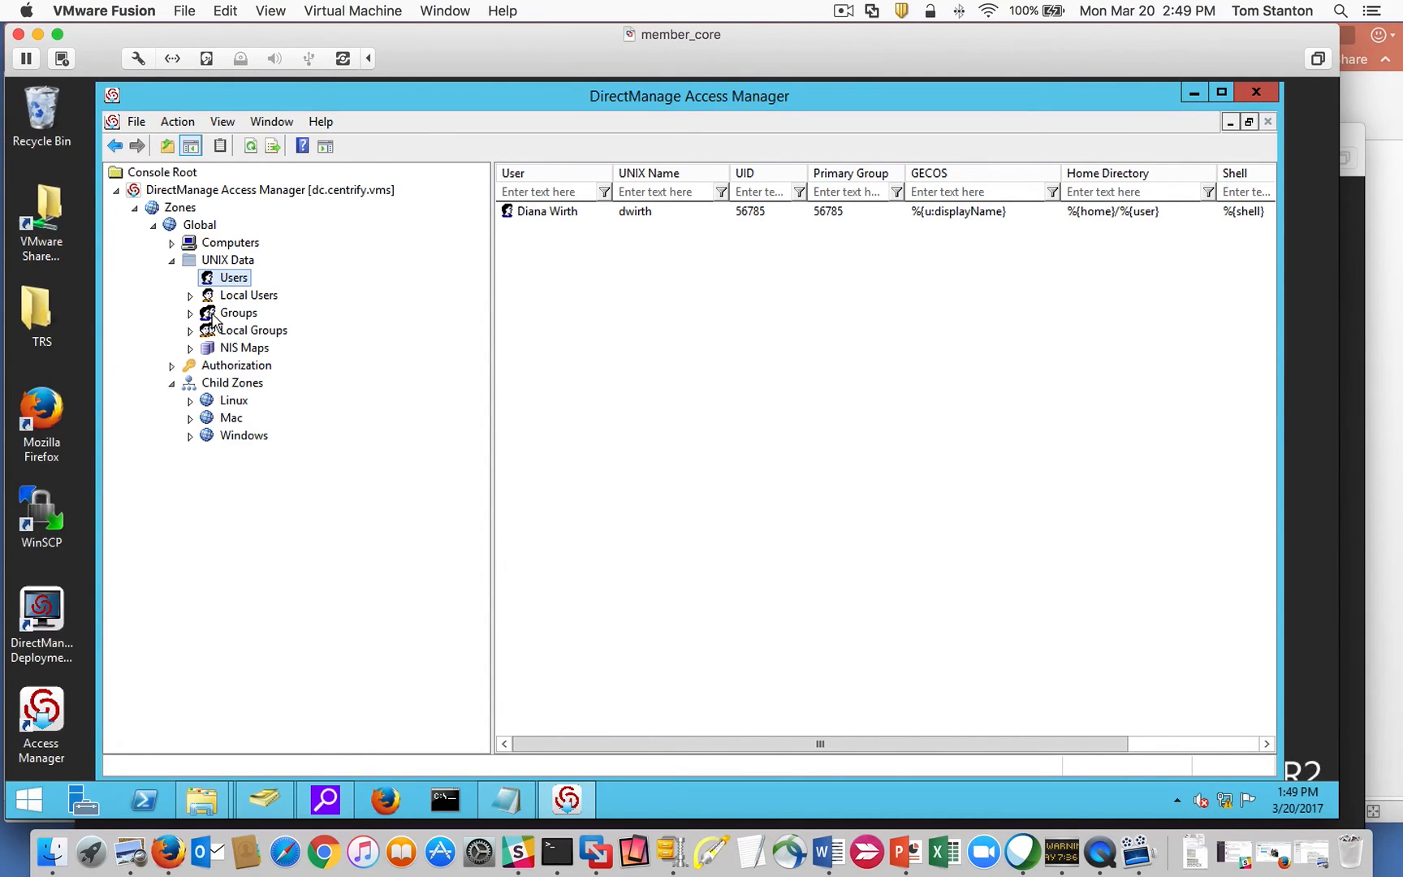
{"action": "left_click", "coordinate": [673, 215]}
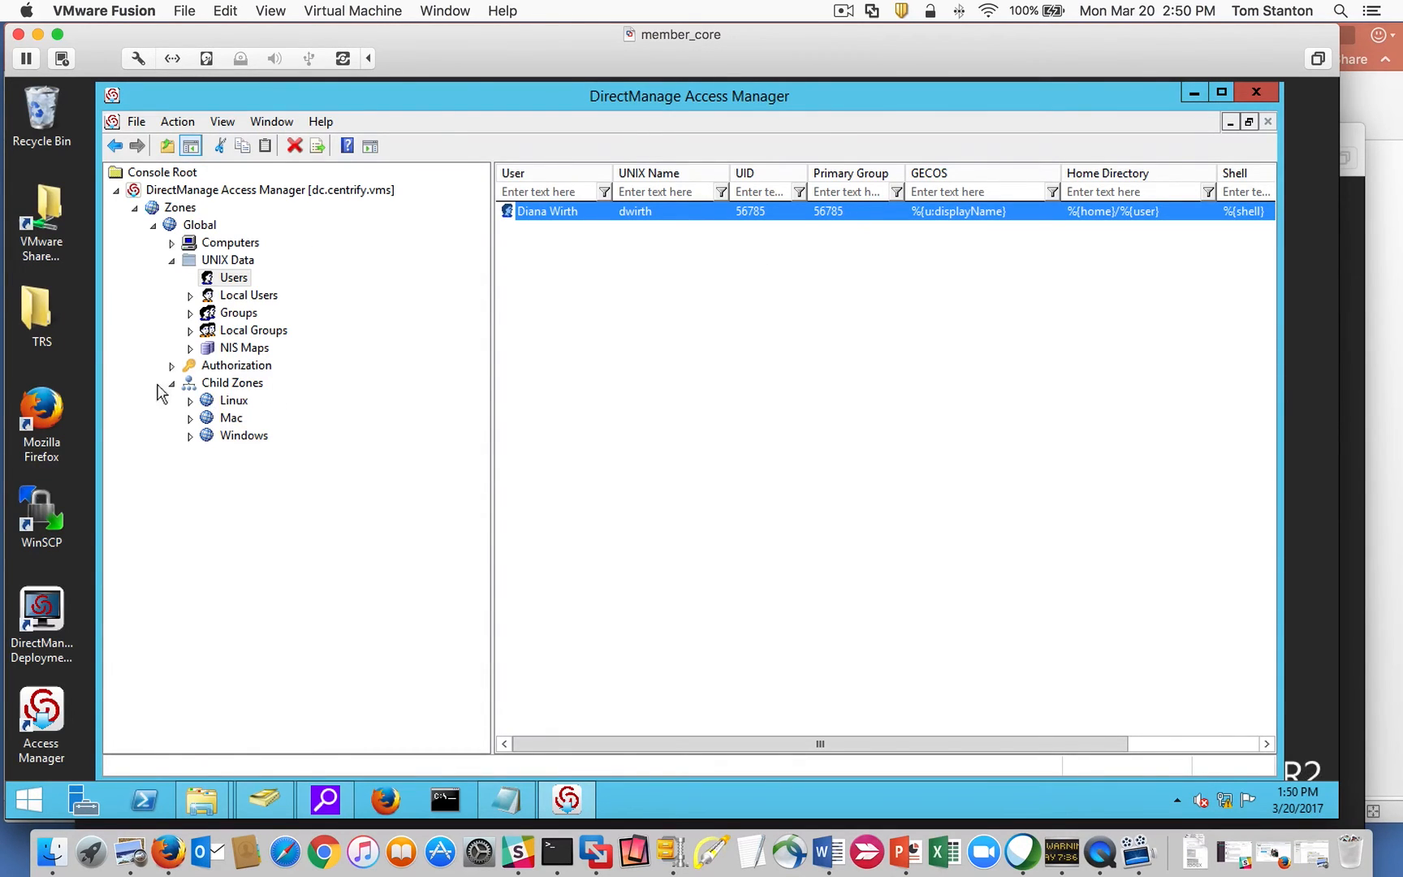
Open Global's Authorization role definitions and inspect the rights in the UNIX Login role.
{"action": "left_click", "coordinate": [171, 260]}
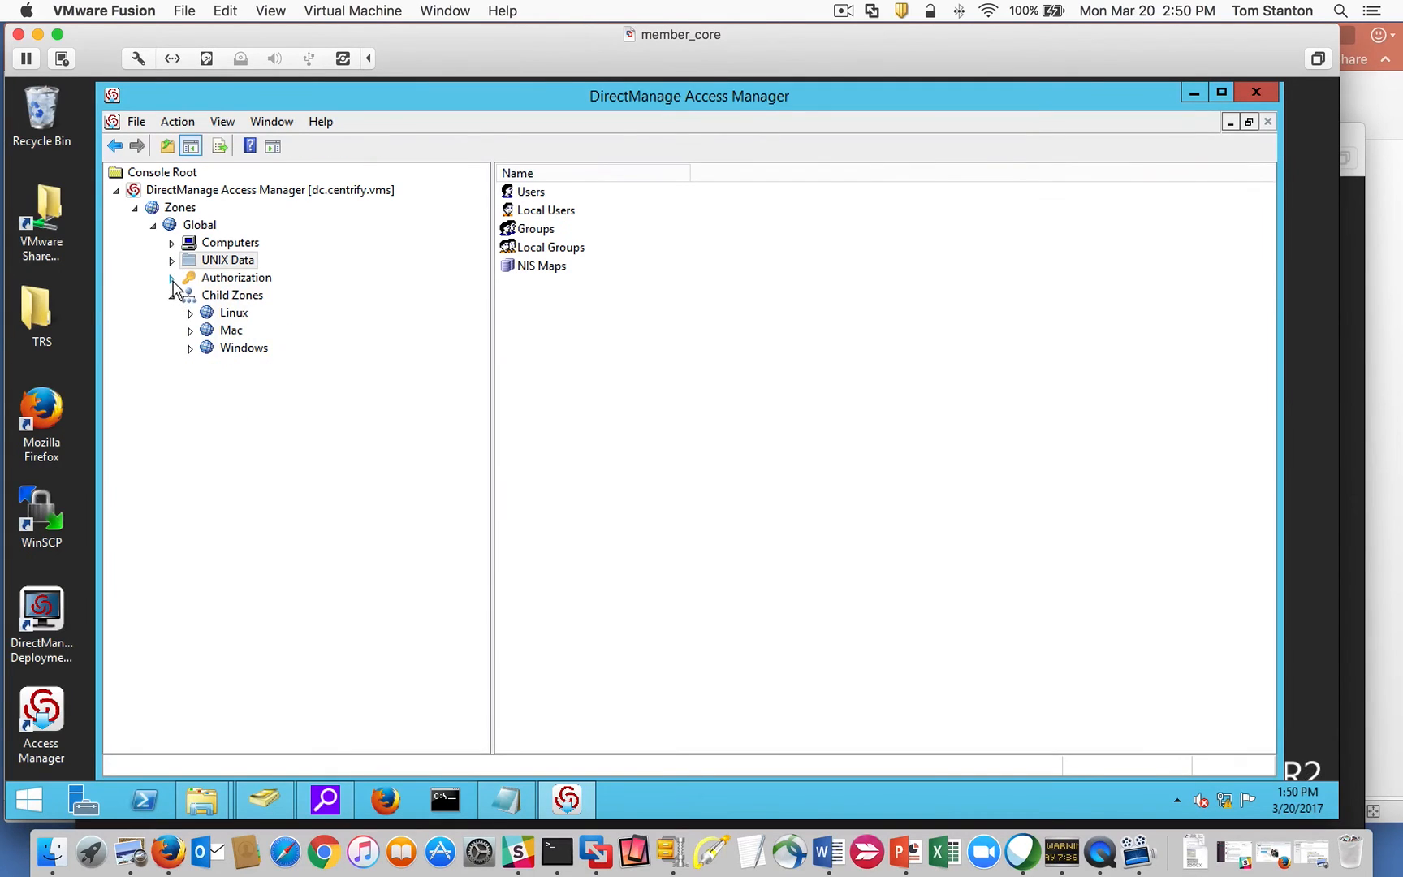
{"action": "left_click", "coordinate": [172, 278]}
{"action": "left_click", "coordinate": [235, 333]}
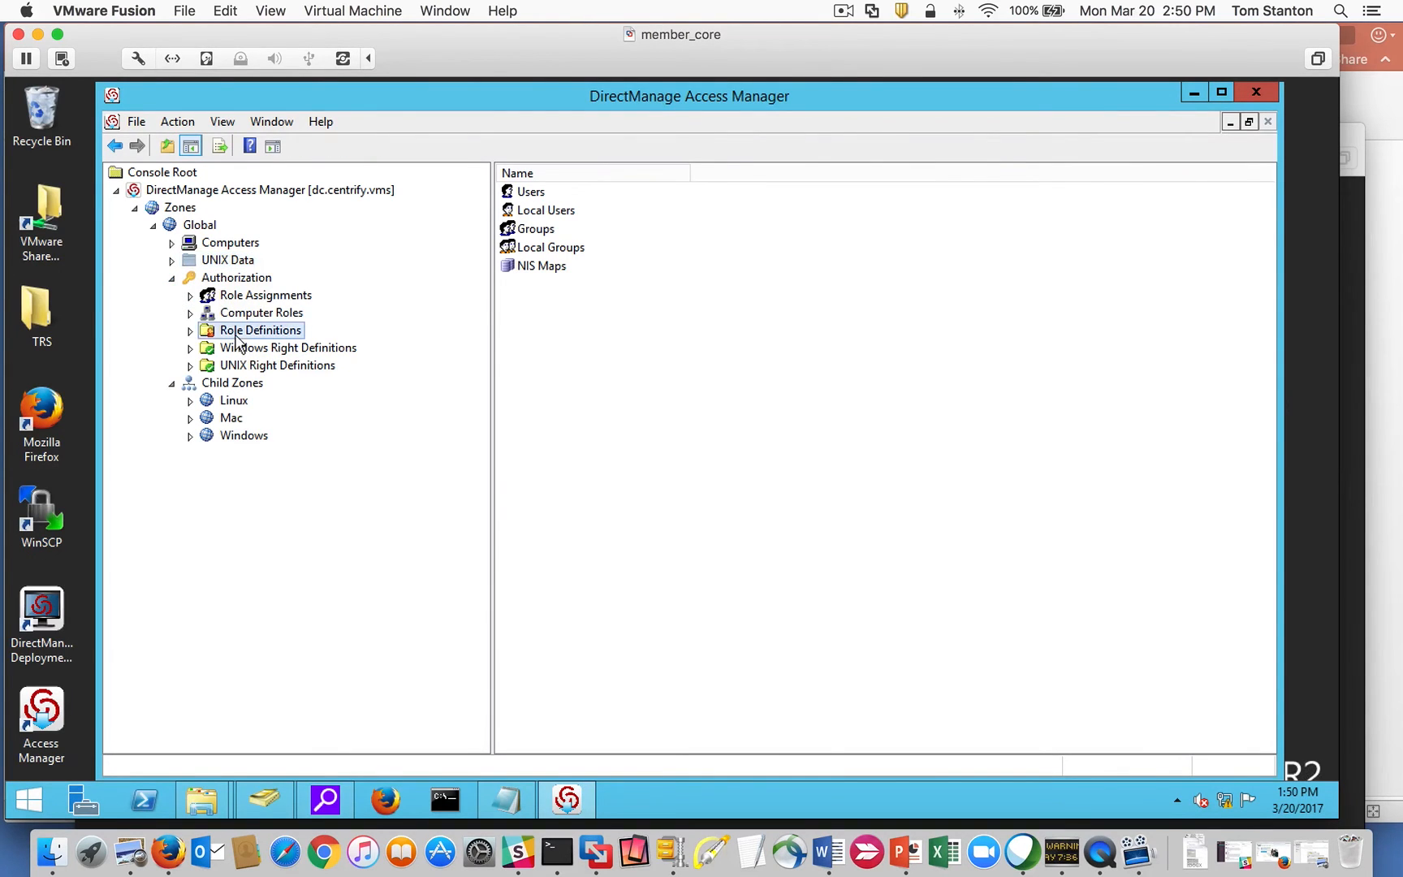
{"action": "left_click", "coordinate": [190, 331]}
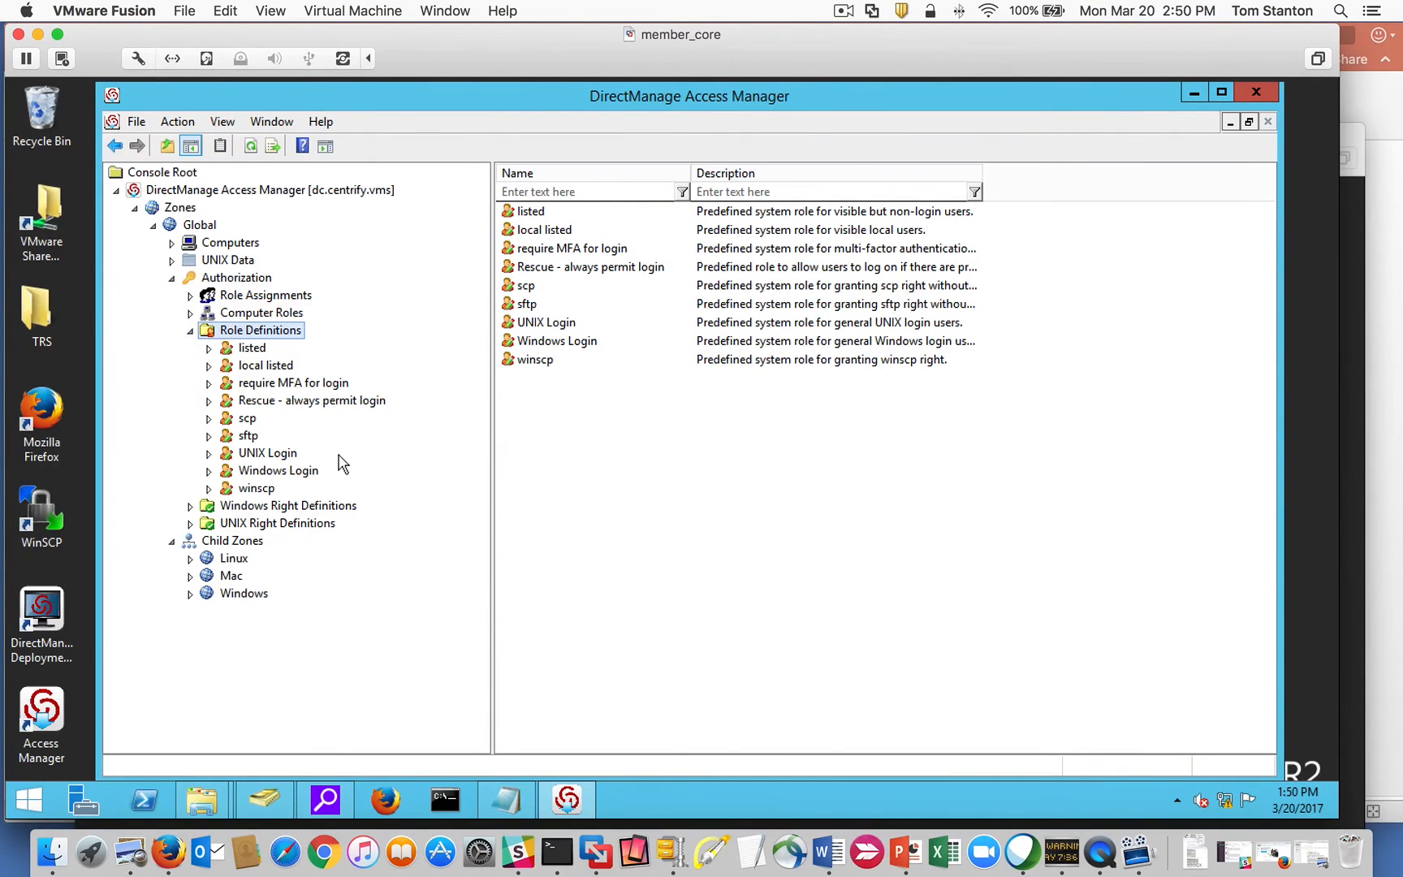
{"action": "left_click", "coordinate": [268, 455]}
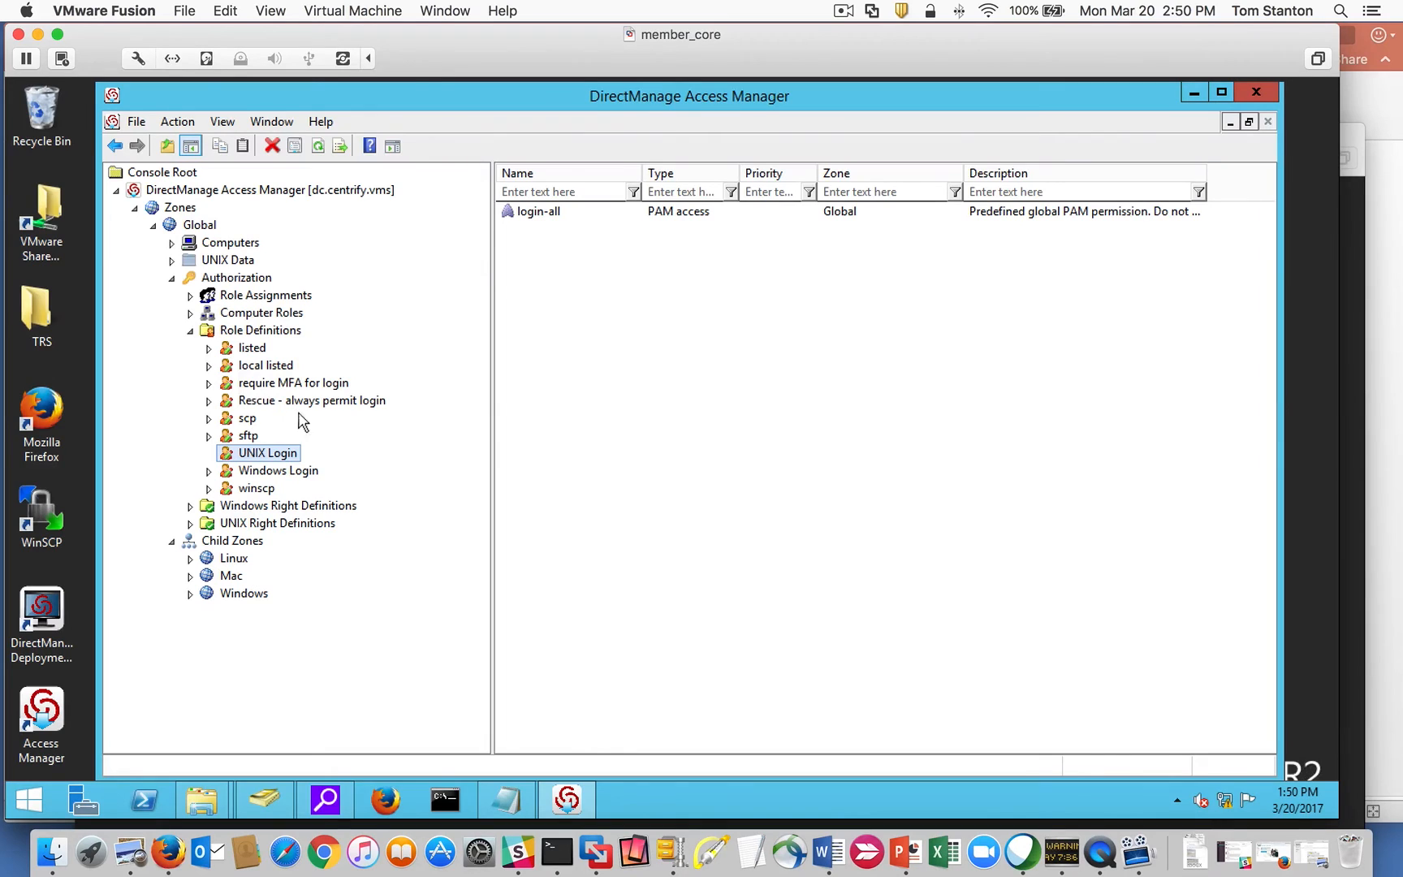
{"action": "left_click", "coordinate": [199, 333]}
{"action": "left_click", "coordinate": [191, 332]}
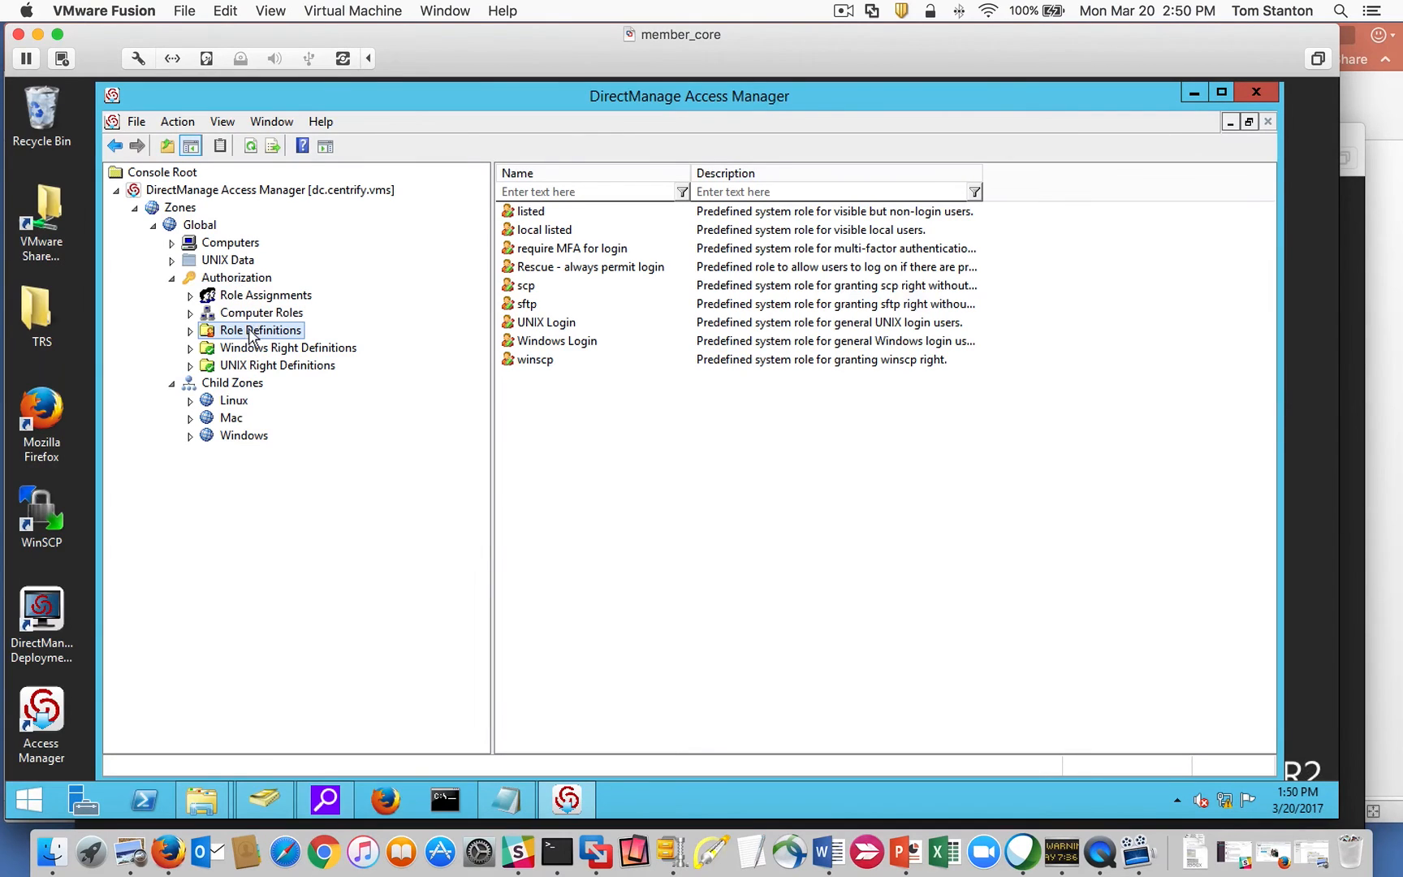
Expand Global's UNIX Right Definitions and list the PAM Access rights.
{"action": "left_click", "coordinate": [264, 349]}
{"action": "left_click", "coordinate": [260, 369]}
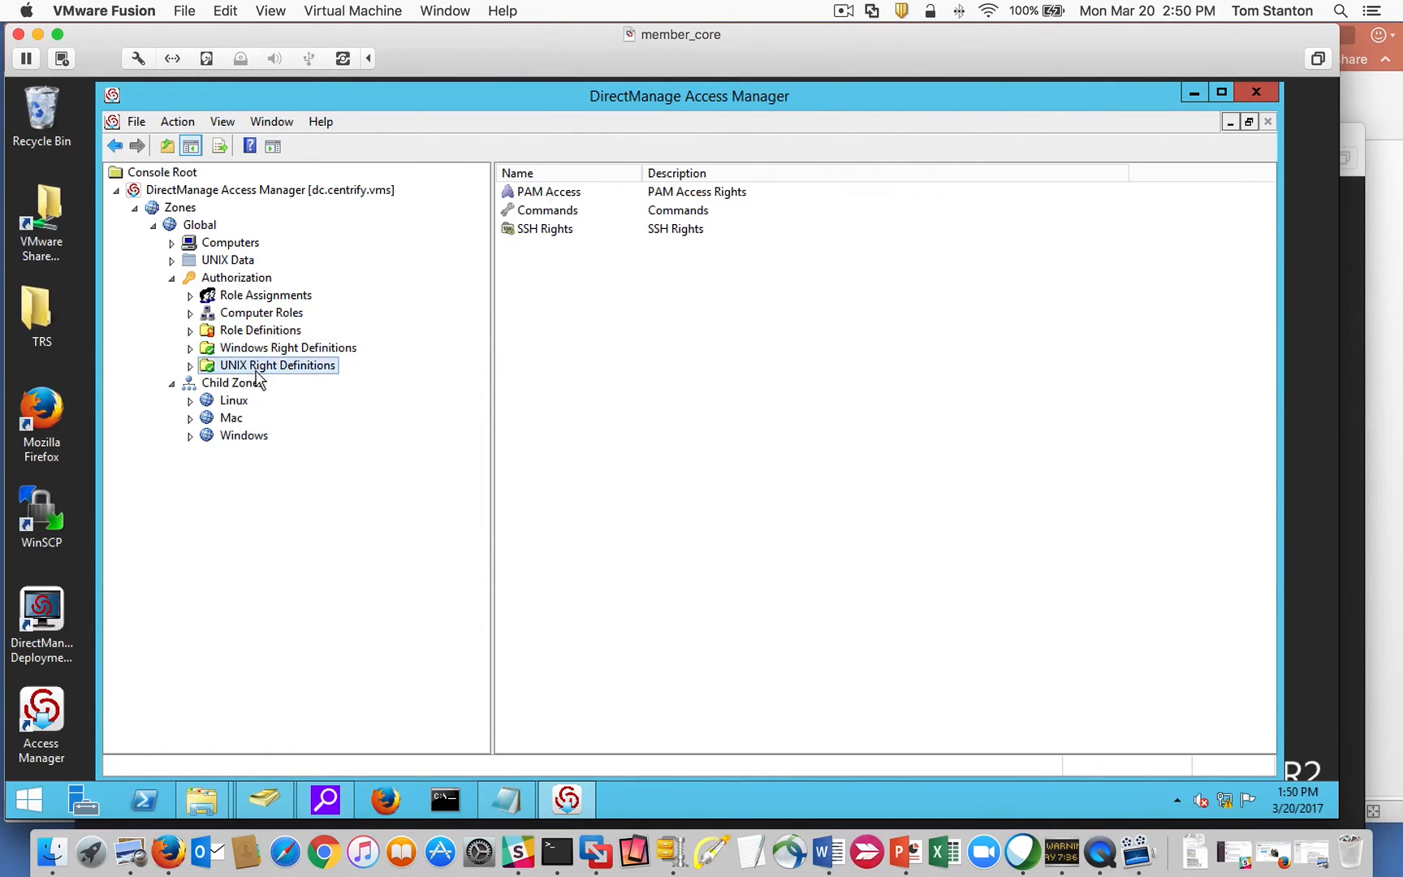
{"action": "left_click", "coordinate": [190, 366]}
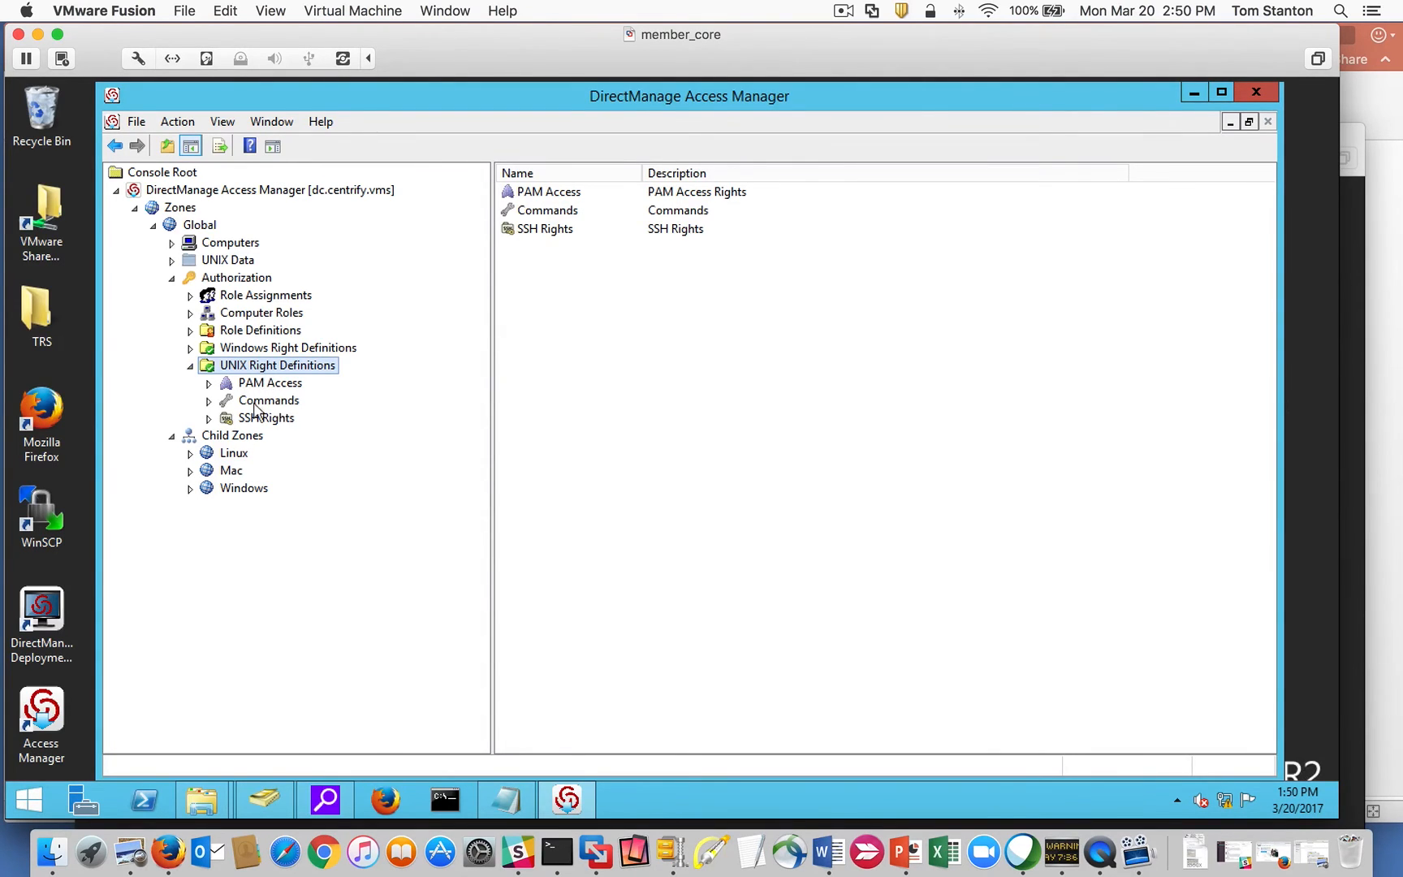
{"action": "left_click", "coordinate": [253, 388]}
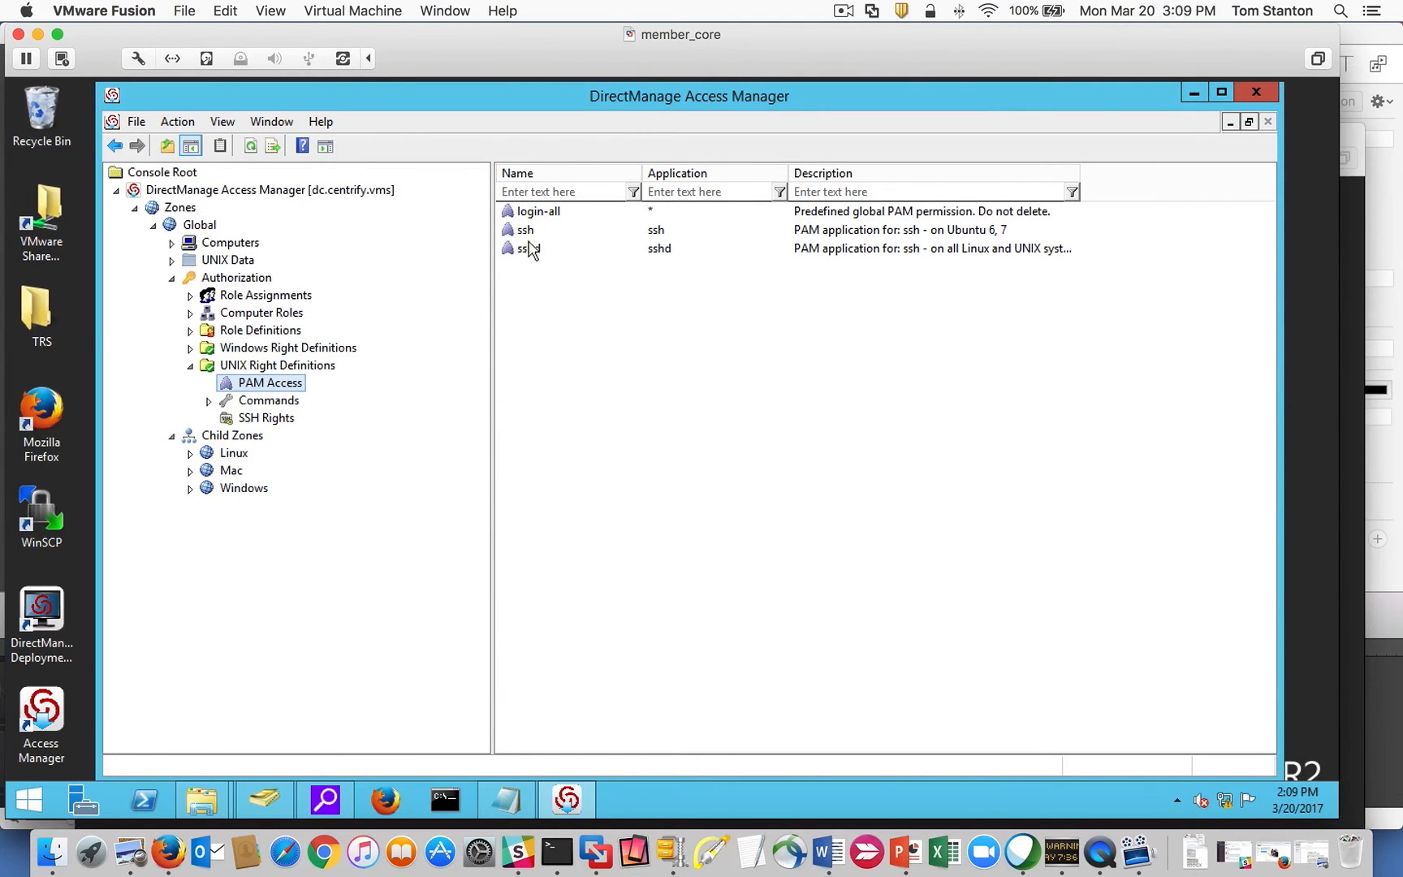
Check the empty Commands rights list, then view the UNIX Login role's login-all right.
{"action": "left_click", "coordinate": [272, 400]}
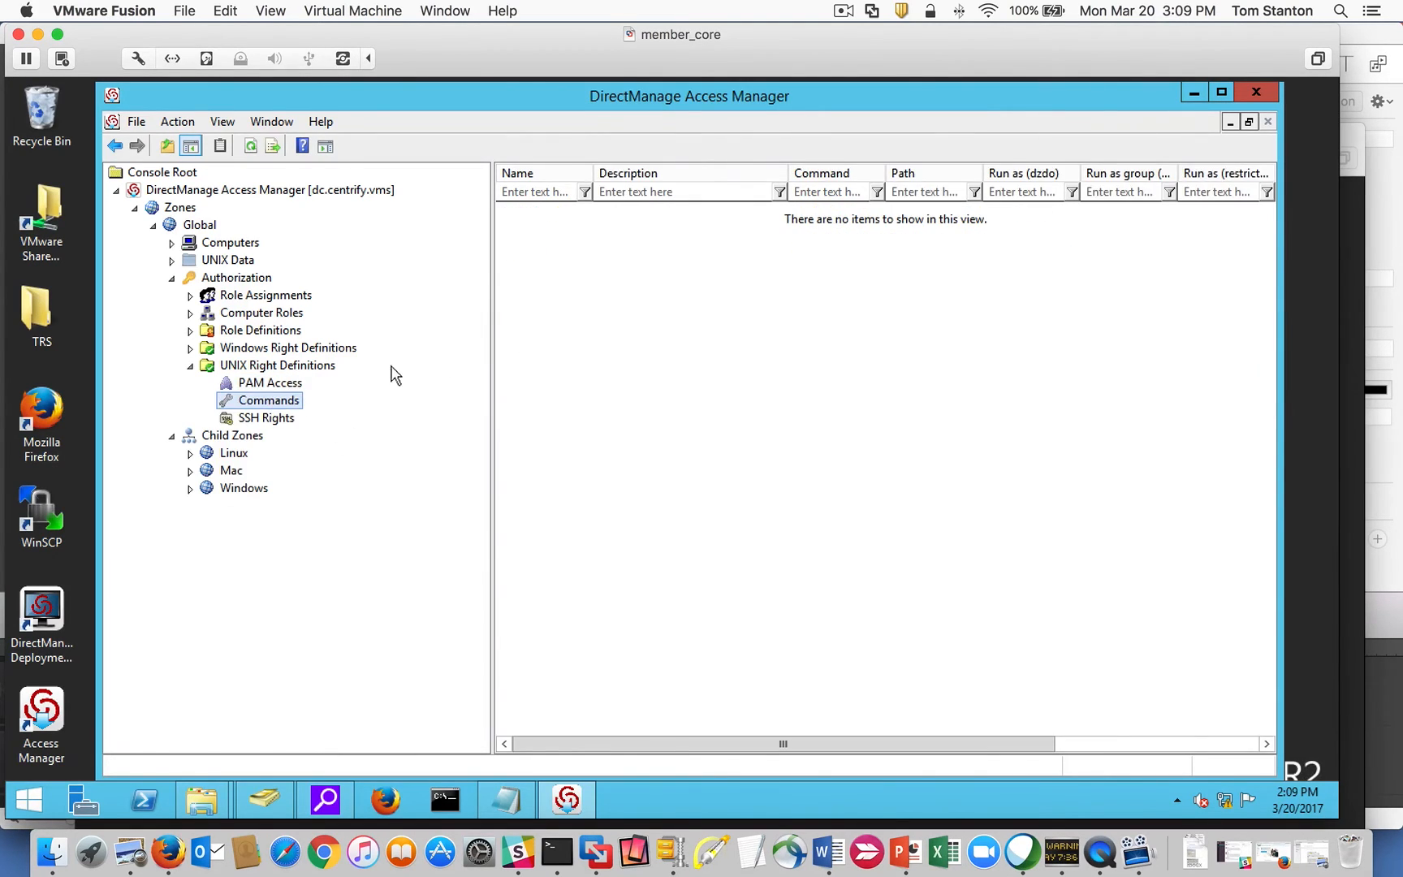
{"action": "right_click", "coordinate": [576, 358]}
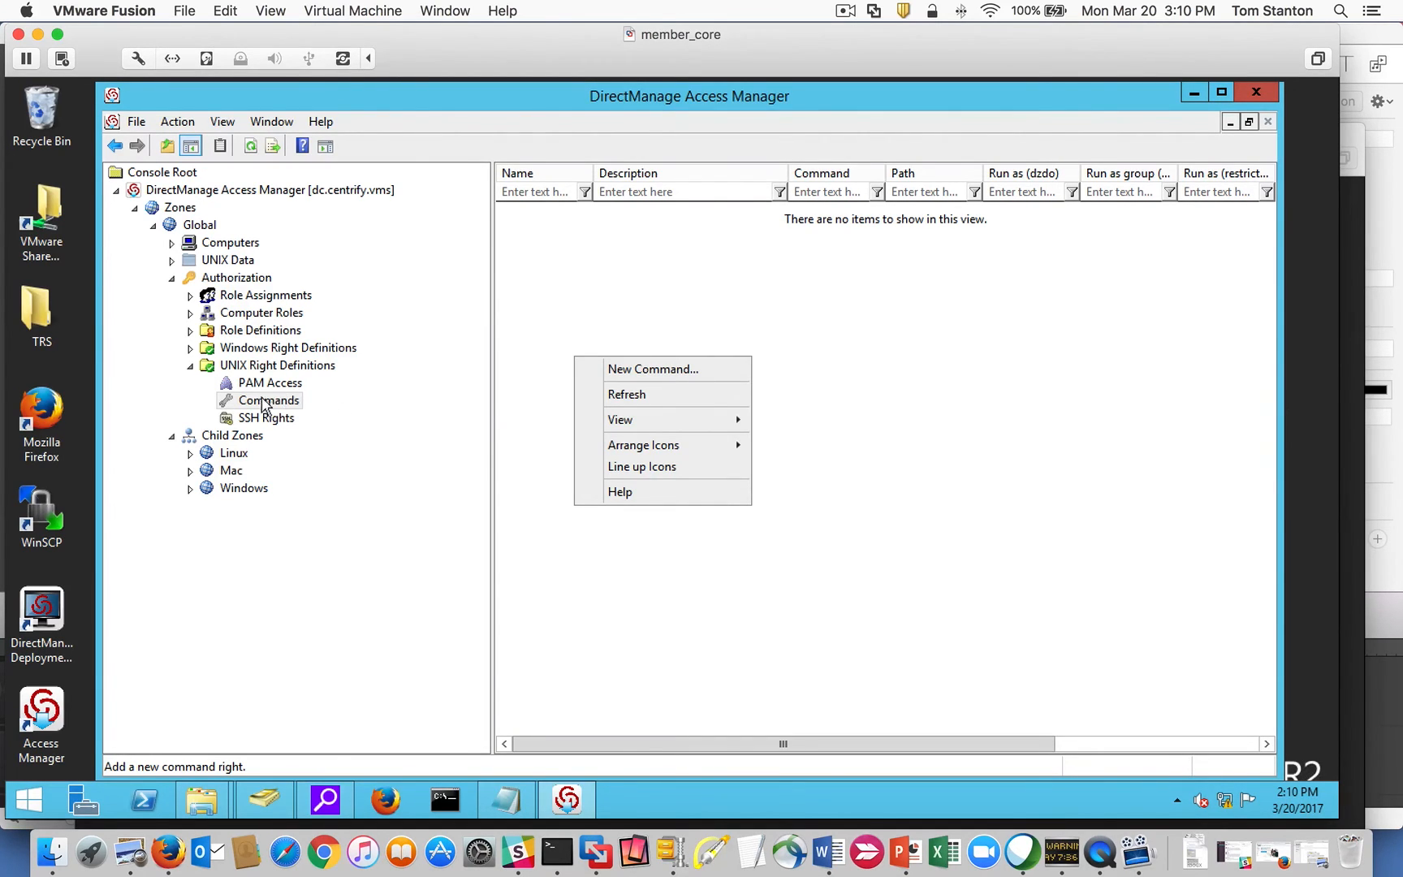
{"action": "left_click", "coordinate": [190, 332]}
{"action": "left_click", "coordinate": [257, 456]}
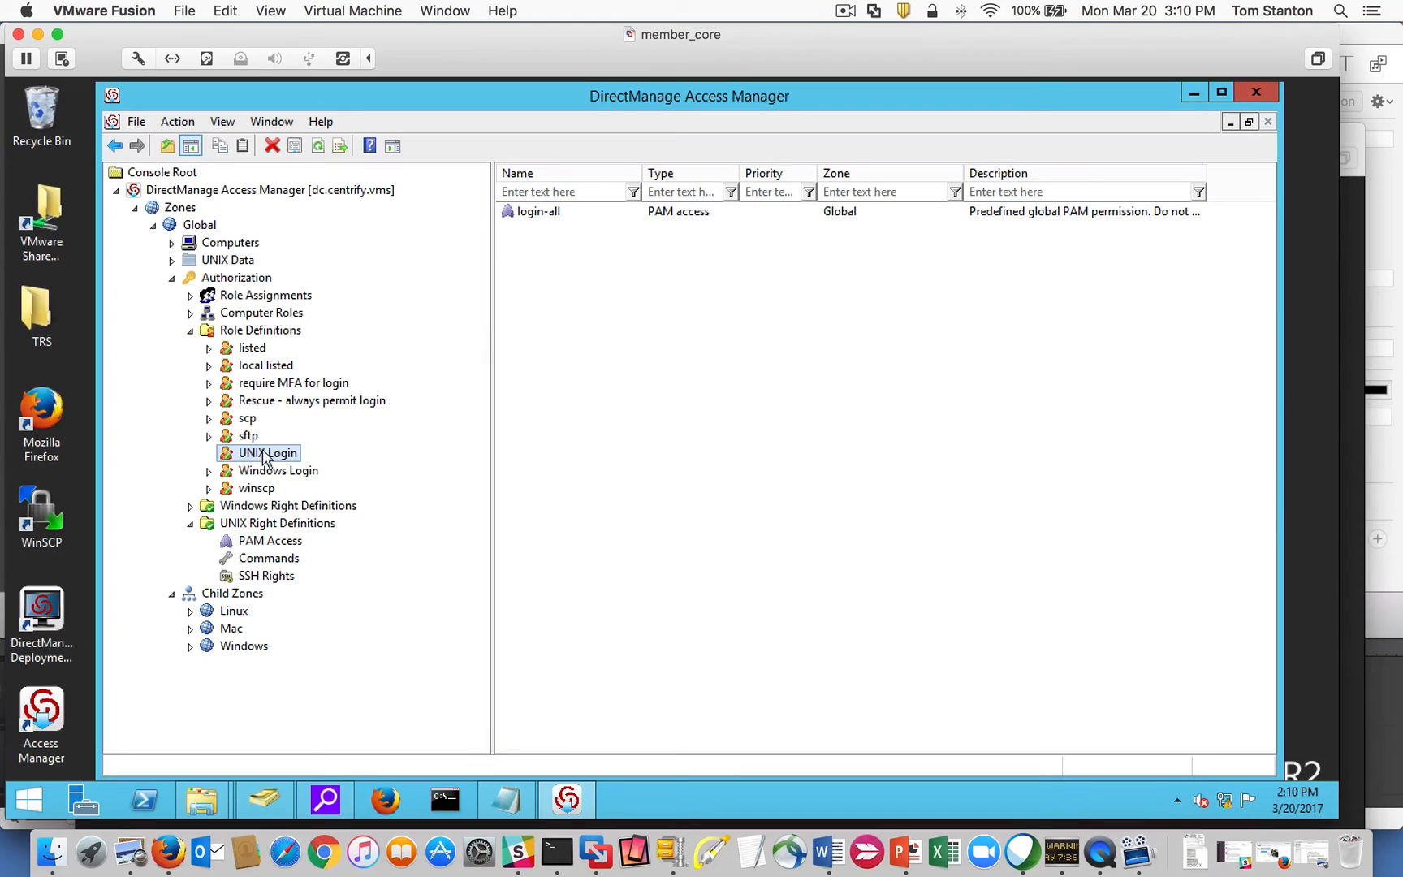
Browse the Linux zone's Authorization branch and inspect its UNIX Login role's rights.
{"action": "left_click", "coordinate": [191, 332]}
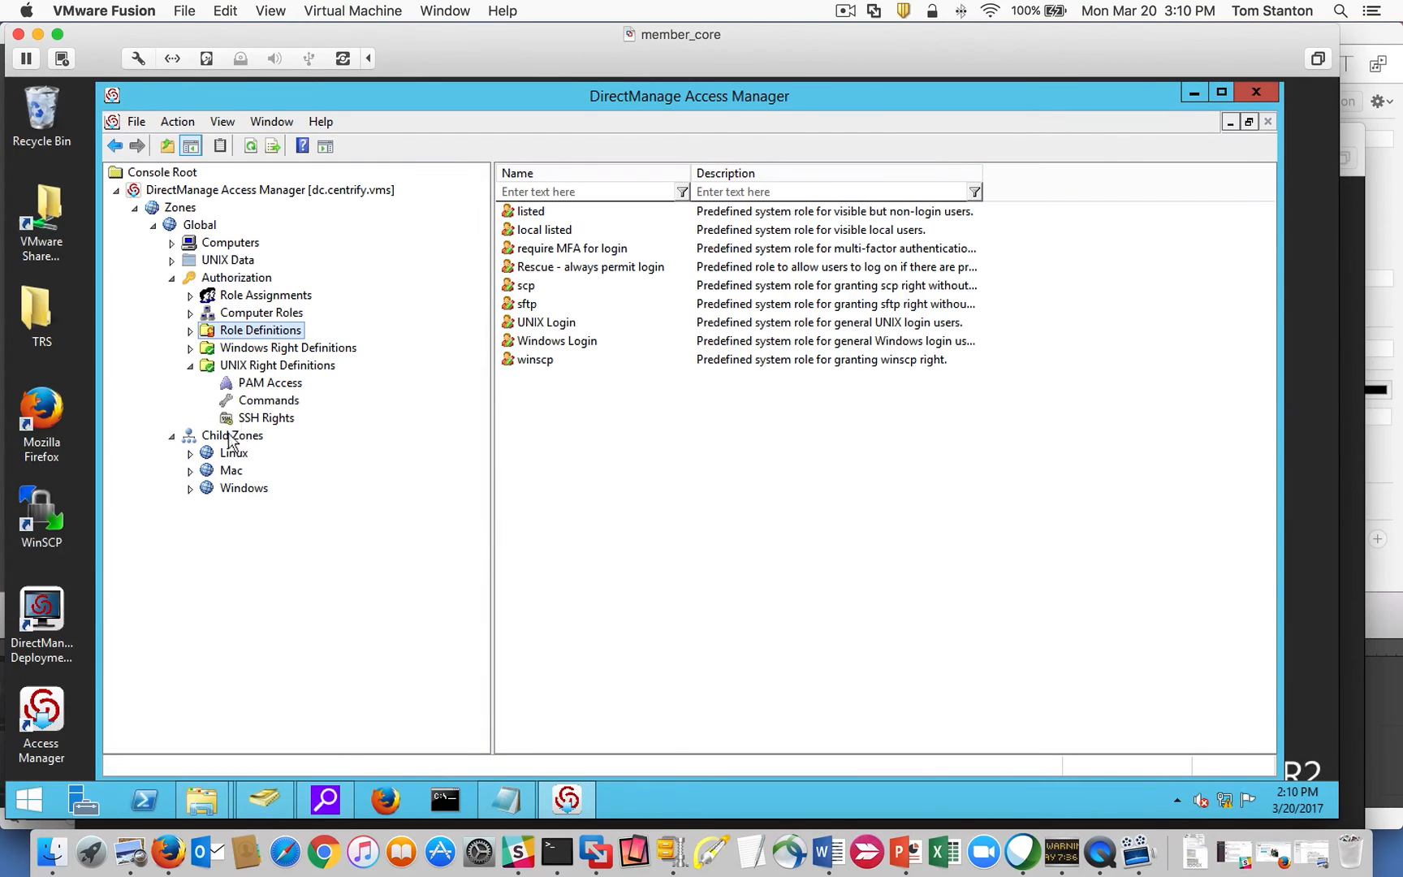
{"action": "left_click", "coordinate": [190, 452]}
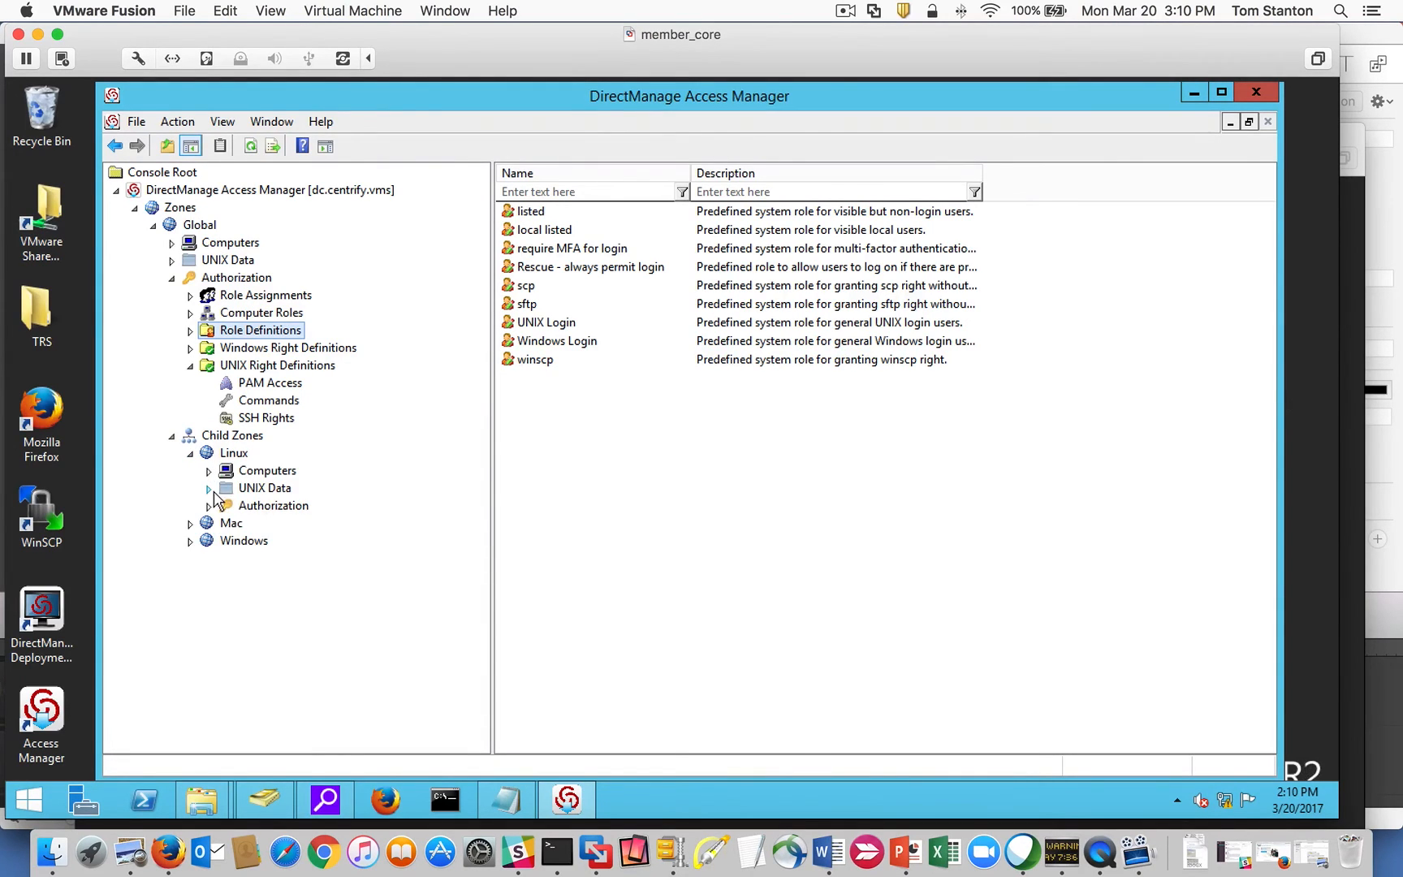
{"action": "left_click", "coordinate": [208, 488]}
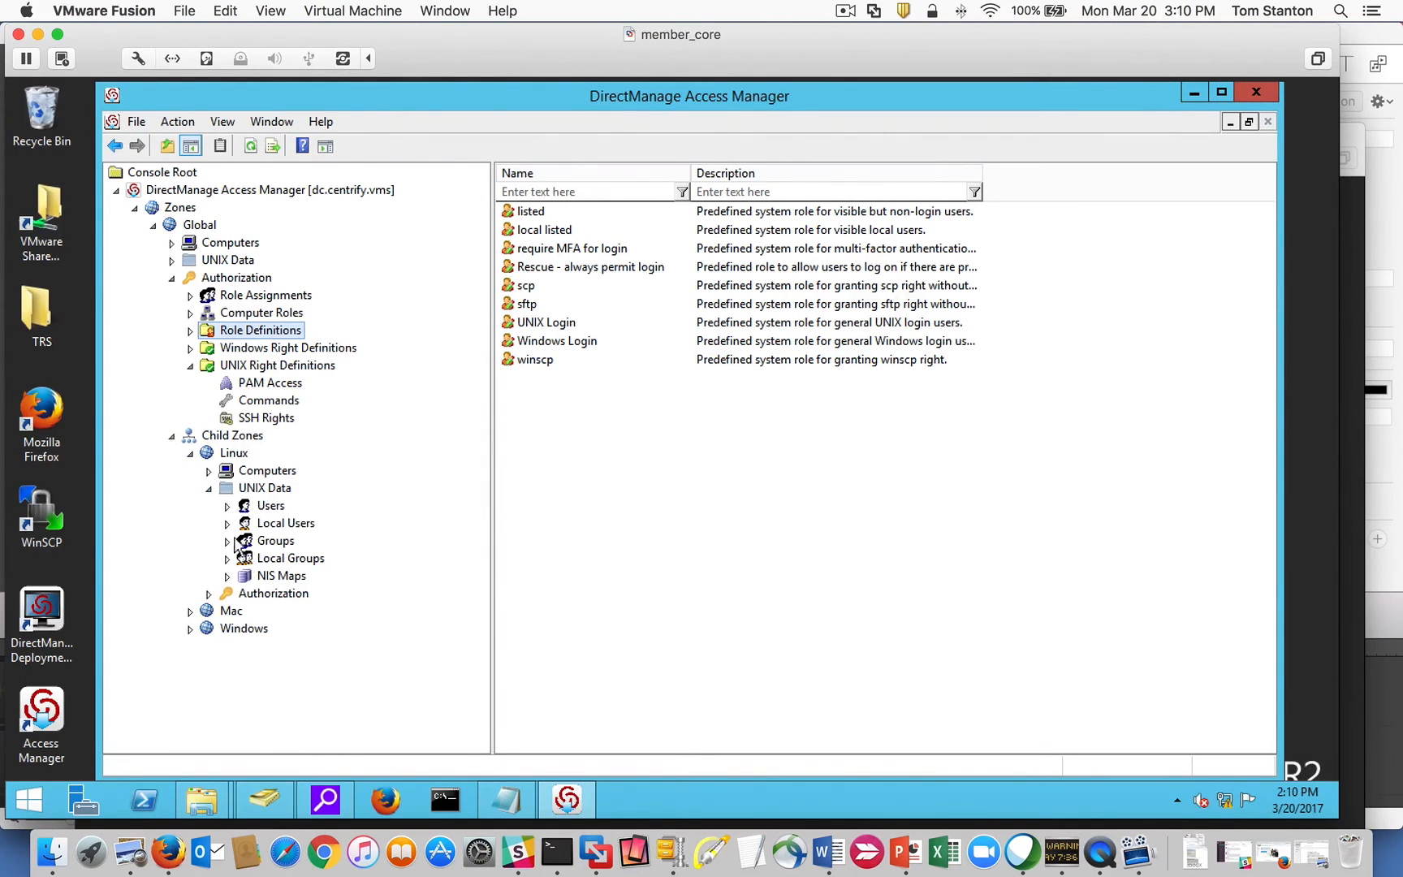
{"action": "left_click", "coordinate": [209, 487]}
{"action": "left_click", "coordinate": [210, 505]}
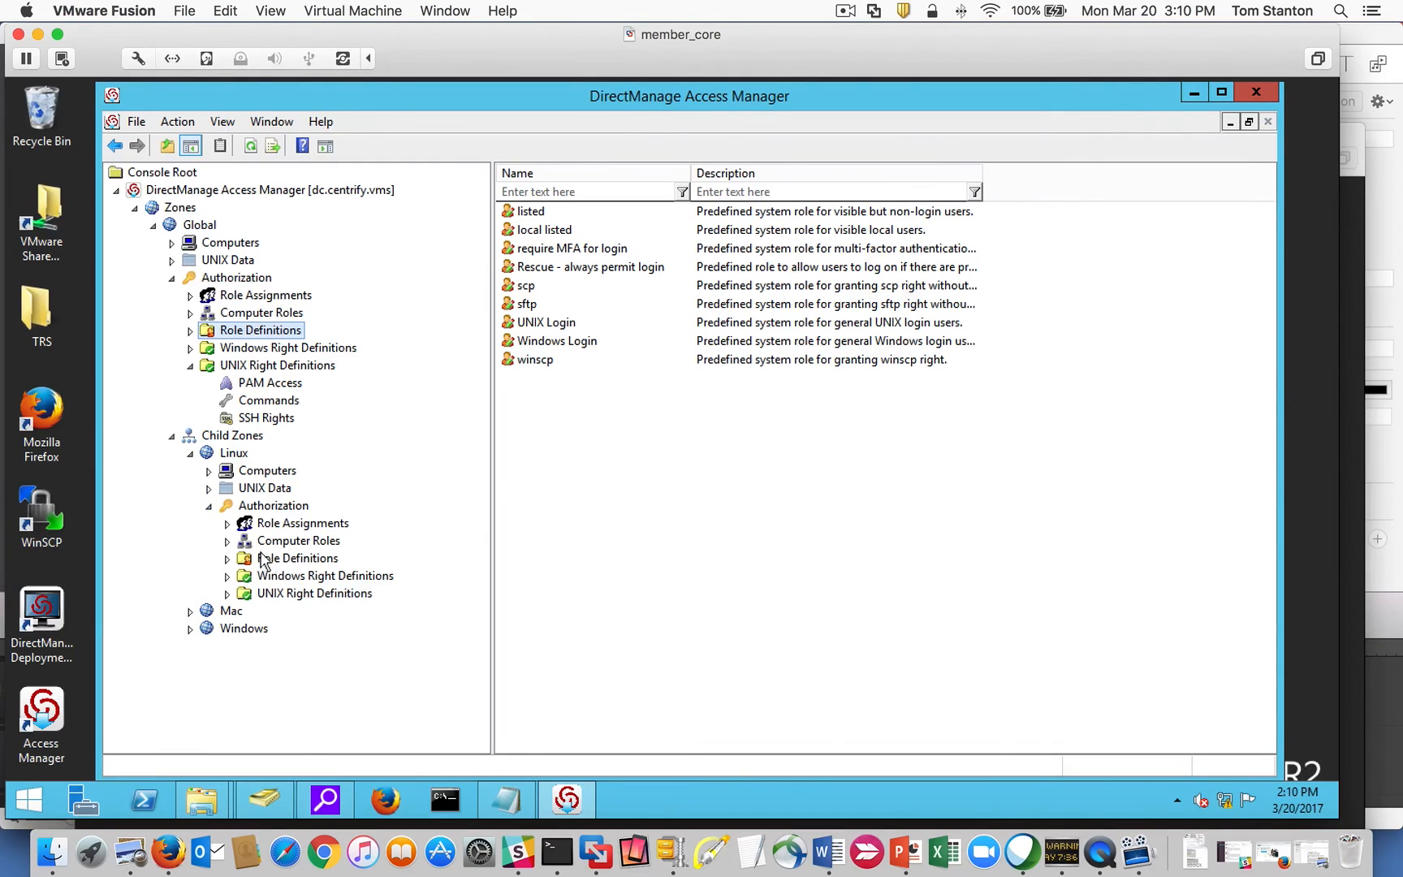
{"action": "left_click", "coordinate": [227, 595]}
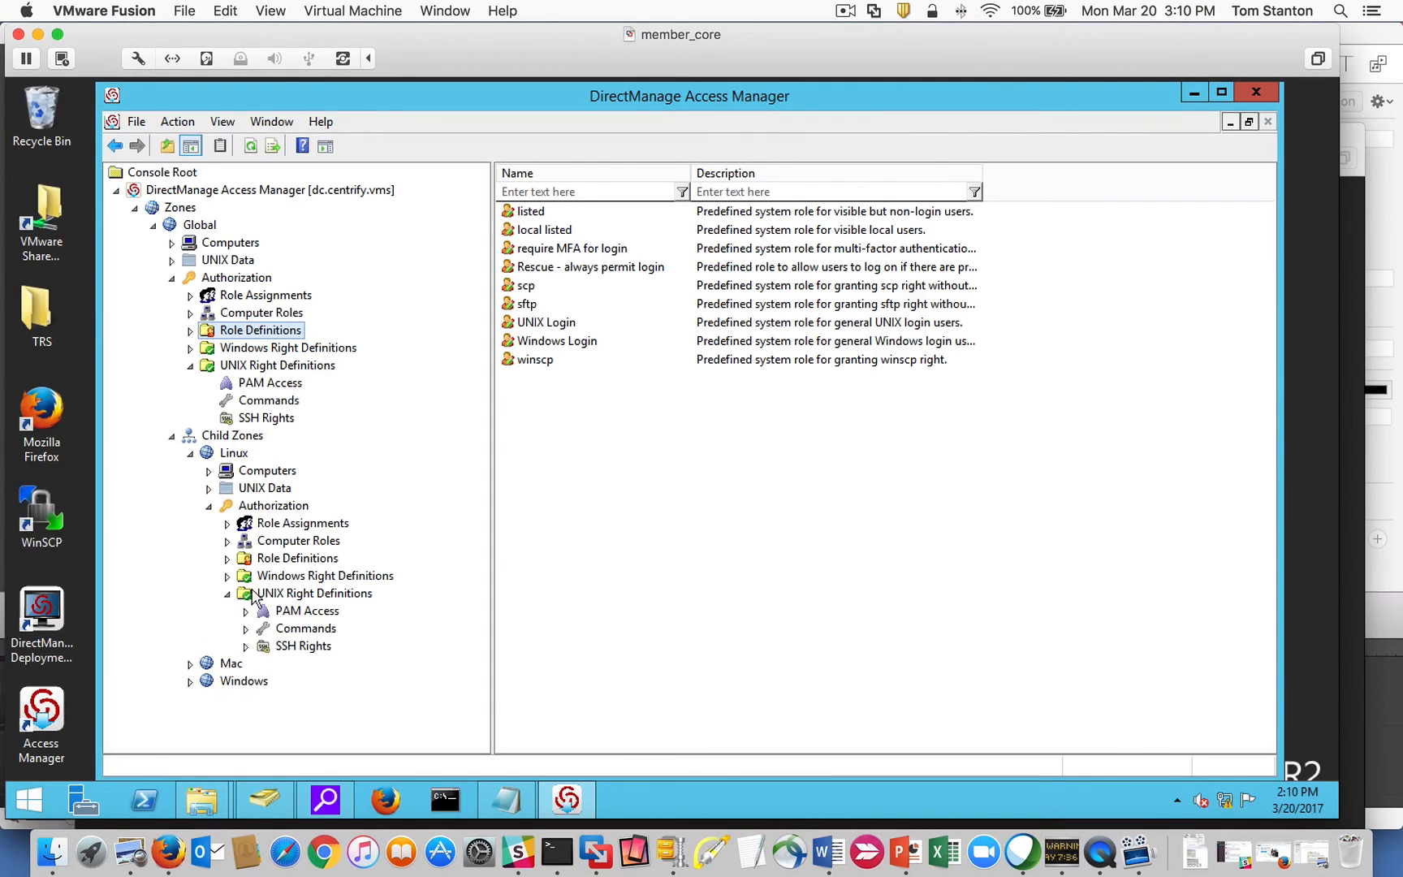
{"action": "left_click", "coordinate": [228, 593]}
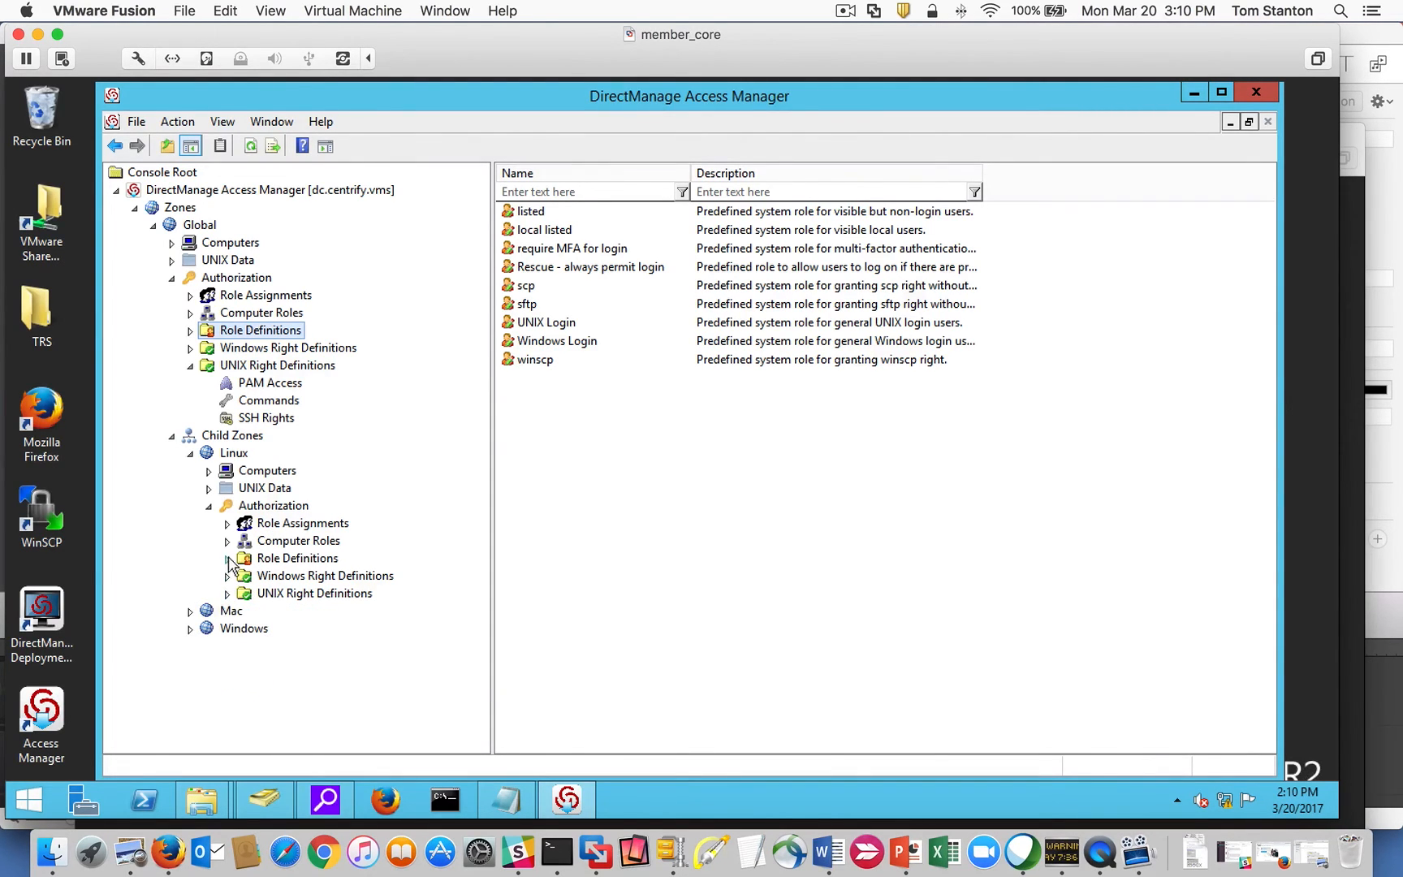
{"action": "left_click", "coordinate": [228, 559]}
{"action": "left_click", "coordinate": [298, 682]}
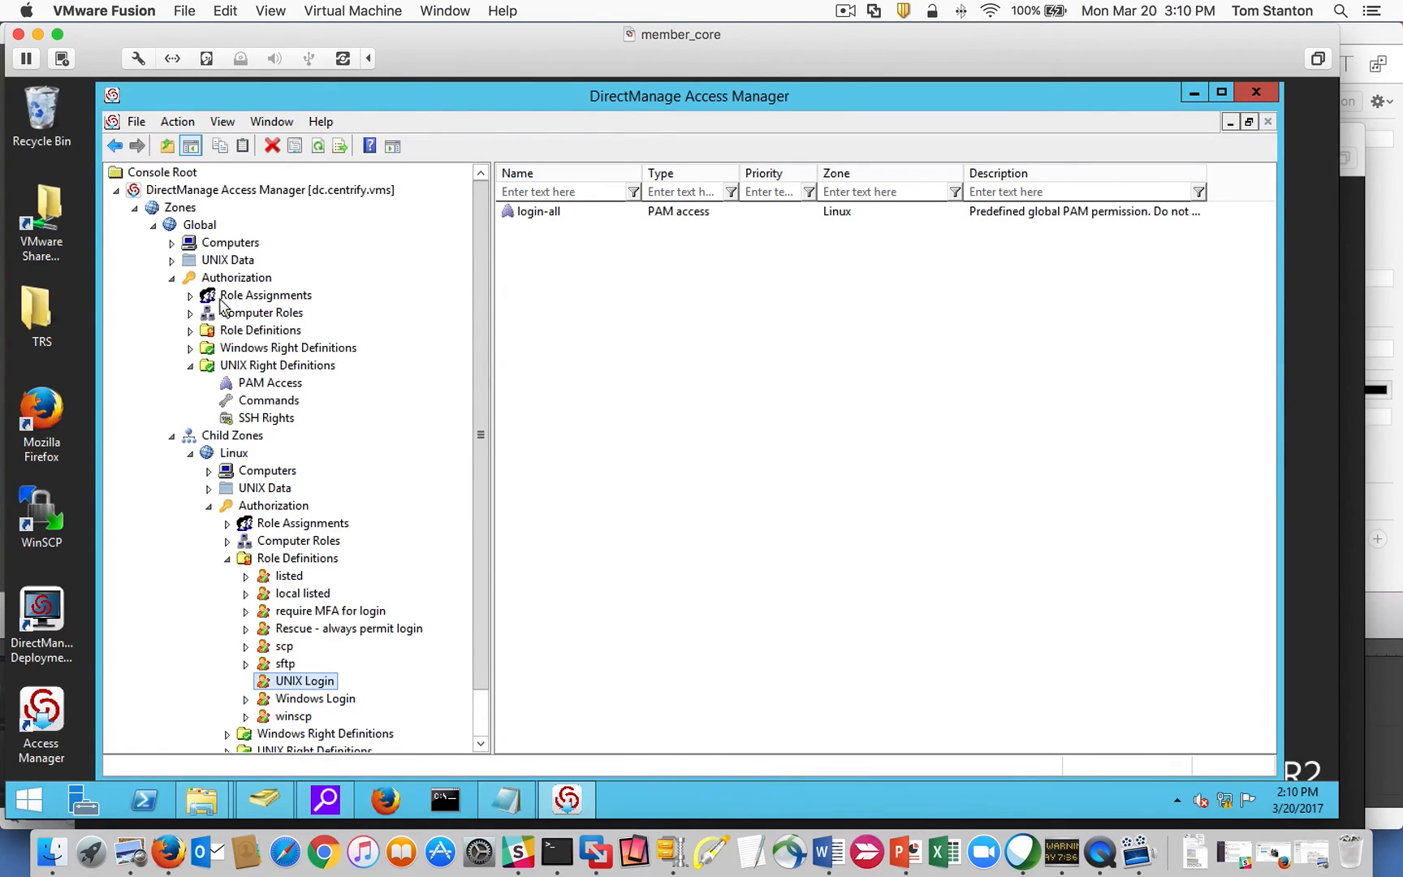
{"action": "left_click", "coordinate": [209, 506]}
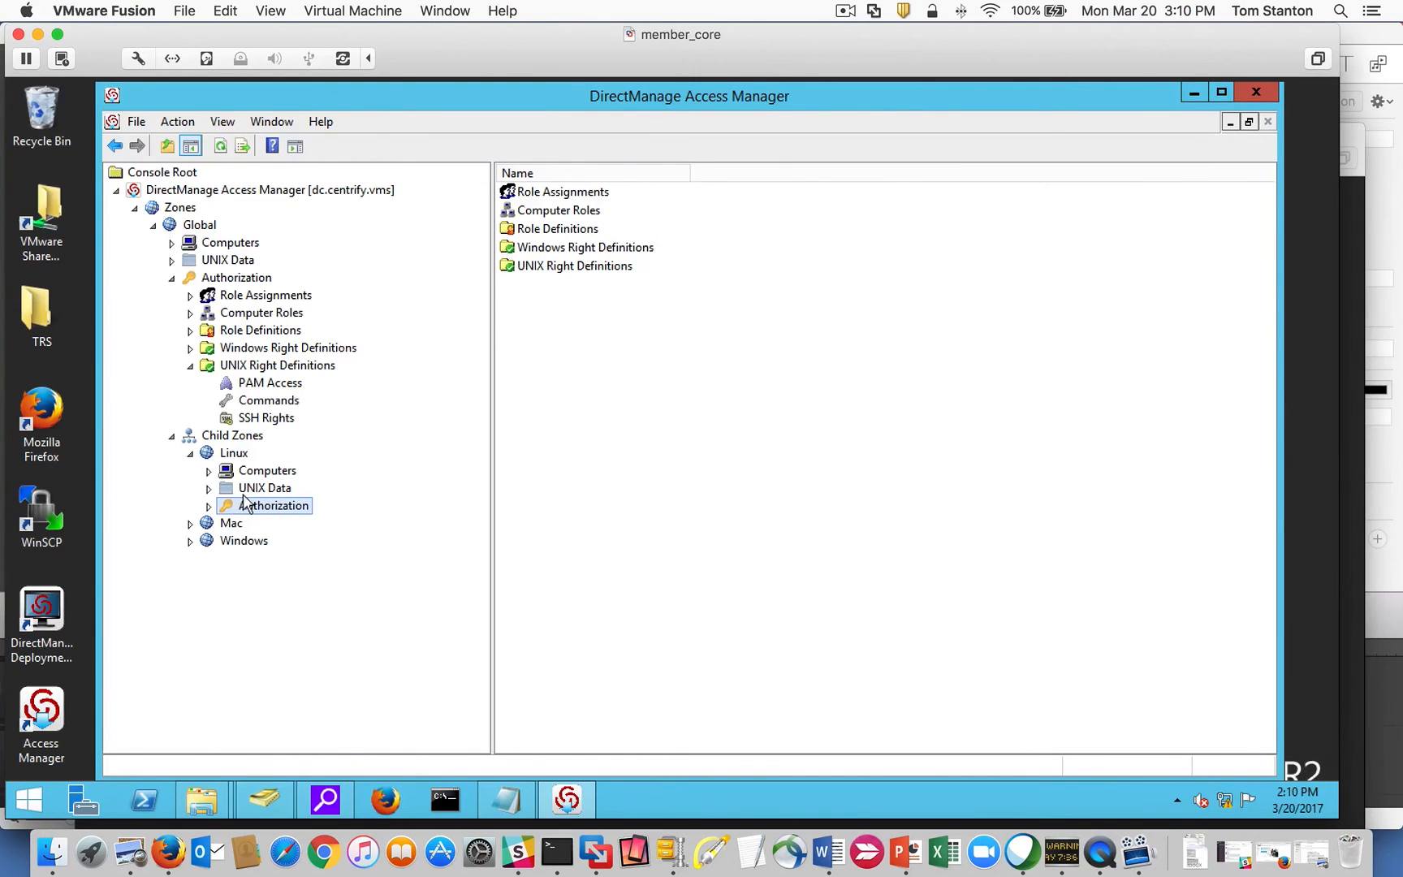
Collapse the expanded branches, recheck Global's UNIX Login role, and open Global's Role Assignments.
{"action": "left_click", "coordinate": [190, 367]}
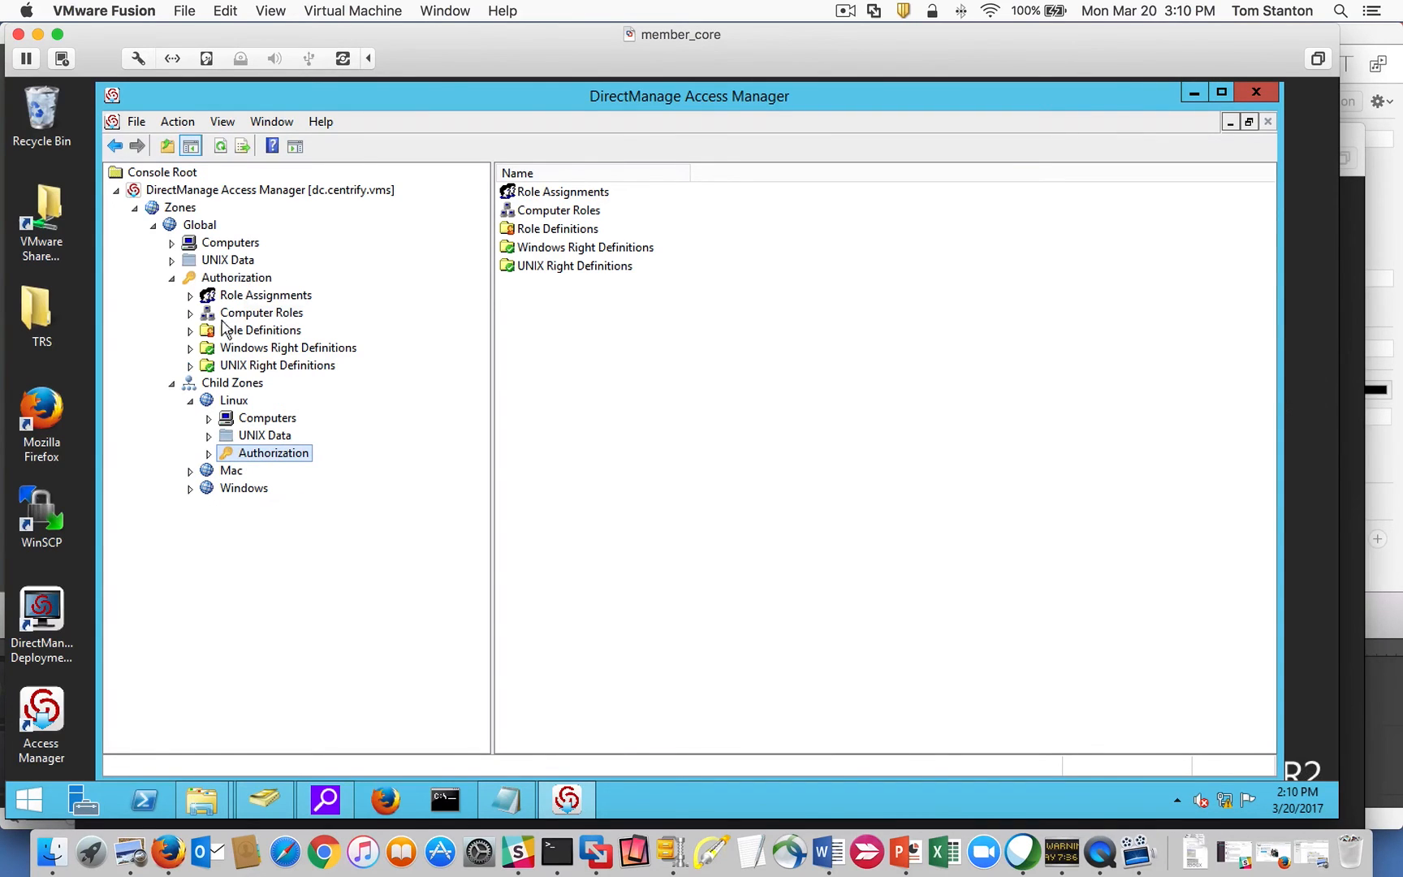
{"action": "left_click", "coordinate": [191, 401]}
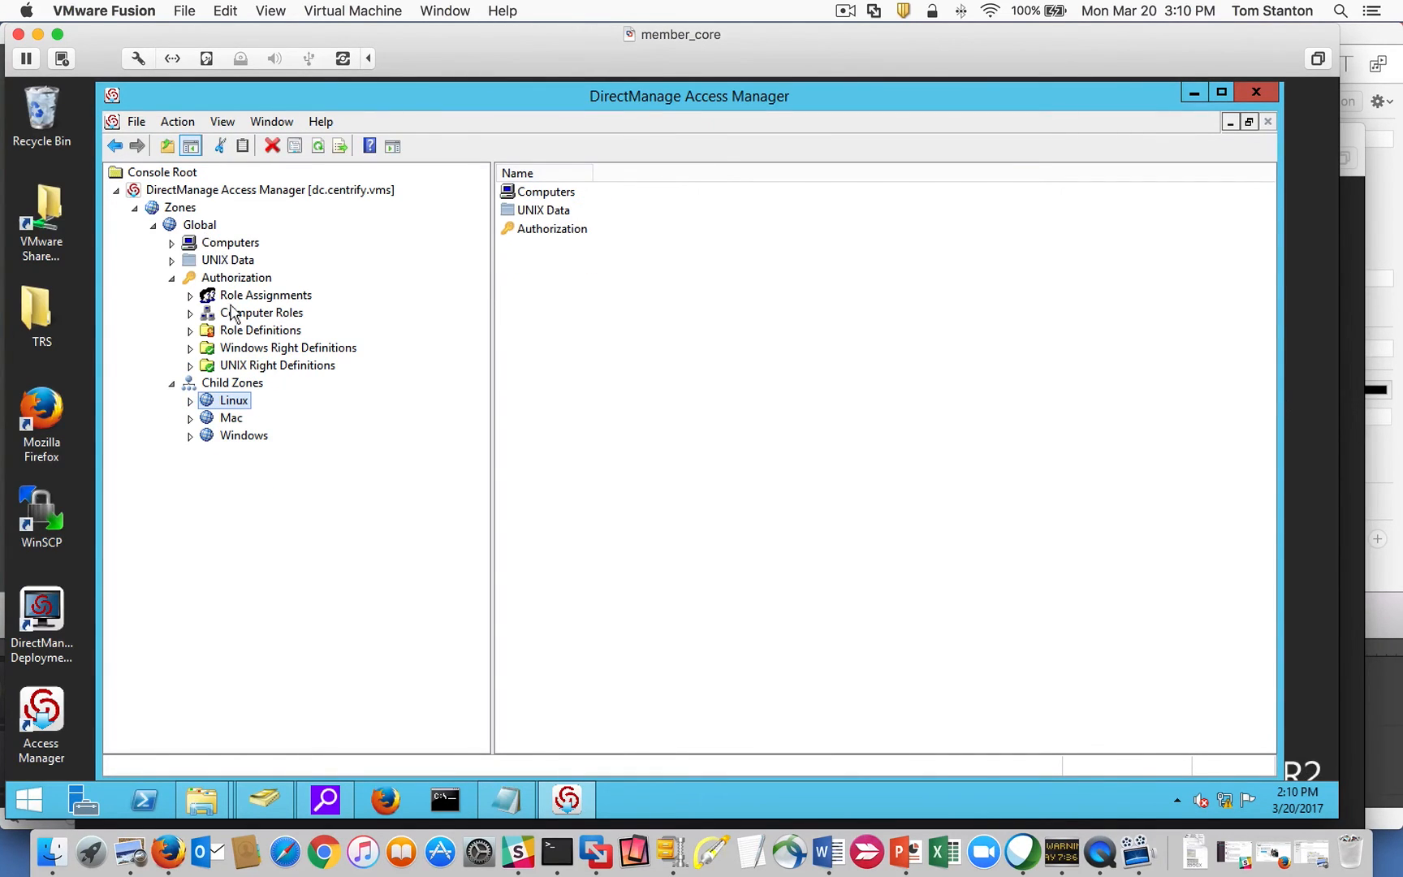
{"action": "left_click", "coordinate": [191, 331]}
{"action": "left_click", "coordinate": [250, 457]}
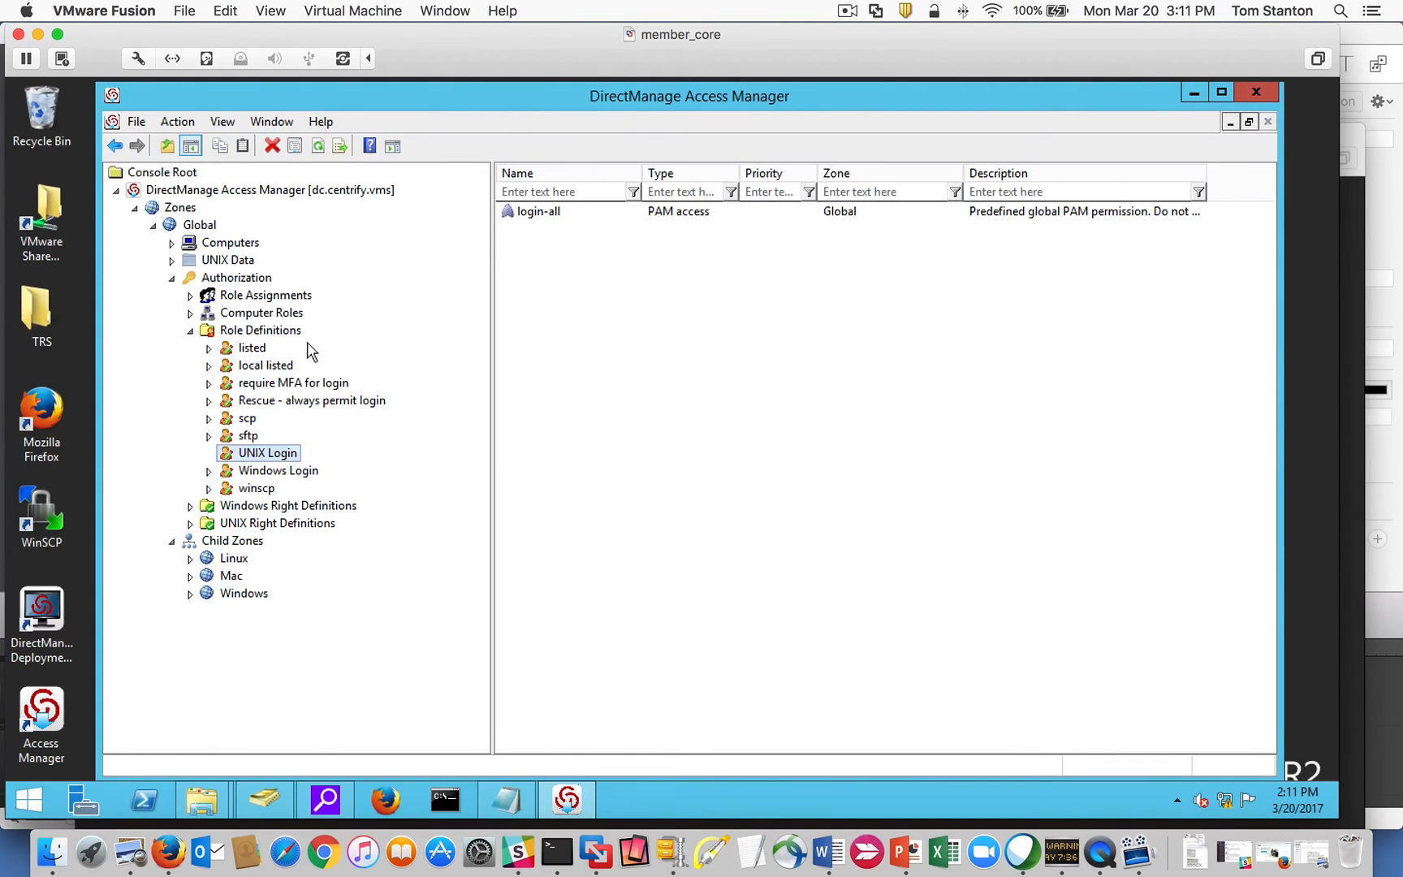
{"action": "left_click", "coordinate": [192, 332]}
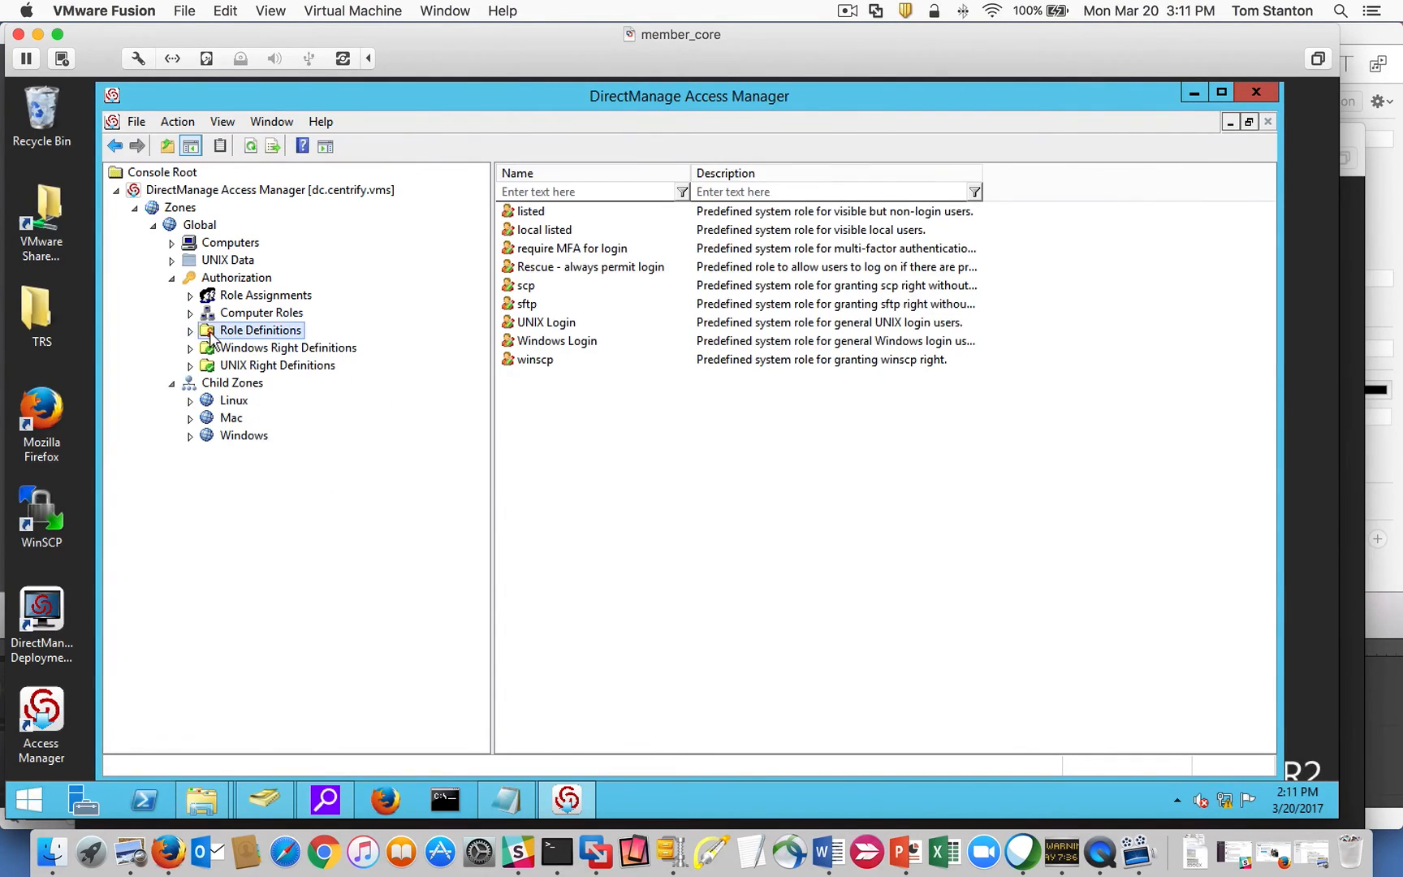
{"action": "left_click", "coordinate": [230, 297]}
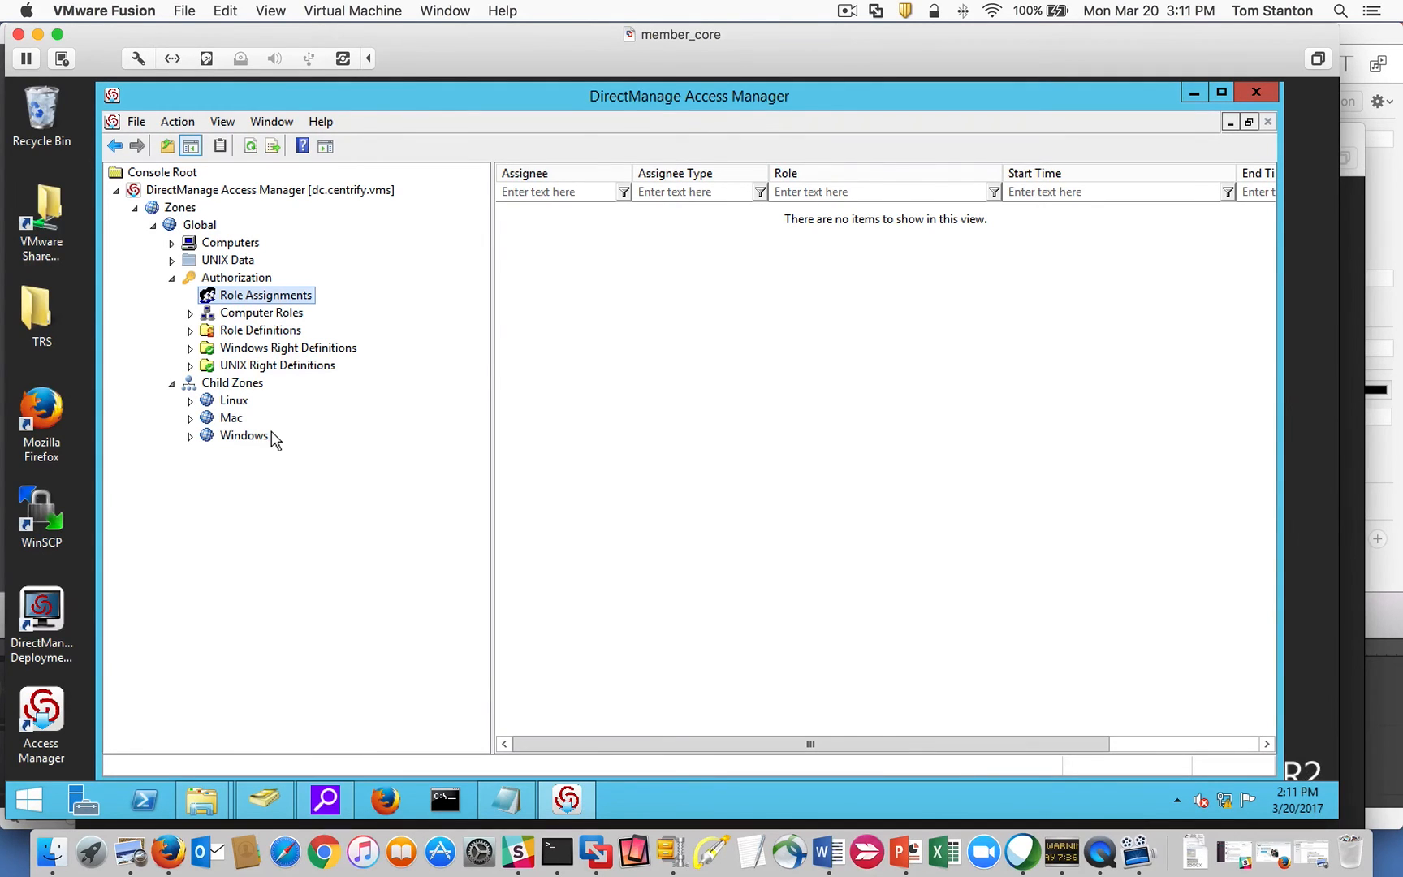
Open the Linux zone's Role Assignments and pick the UNIX Login/Global role to assign.
{"action": "left_click", "coordinate": [171, 278]}
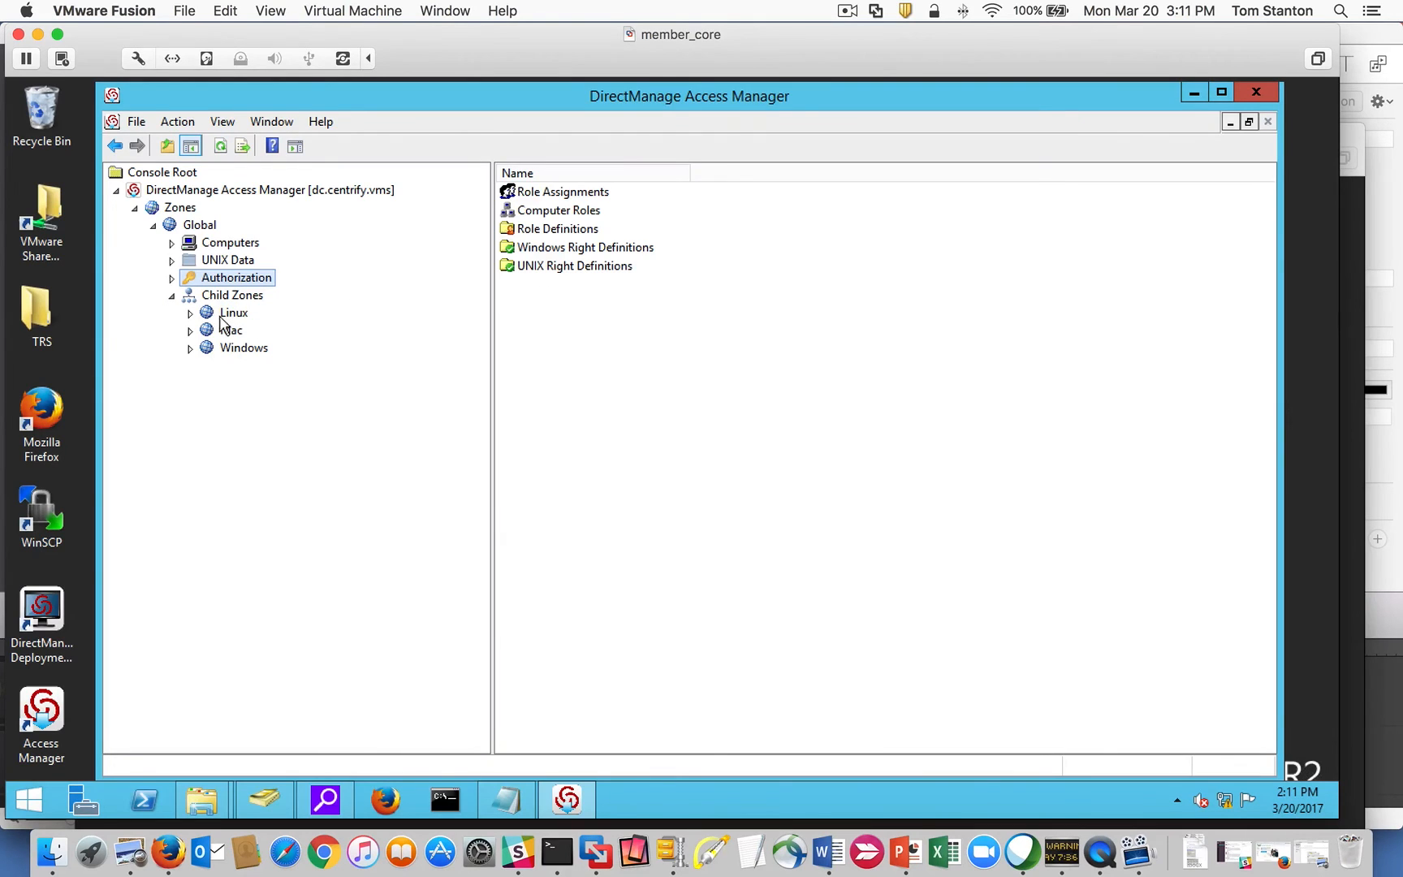
{"action": "left_click", "coordinate": [190, 313]}
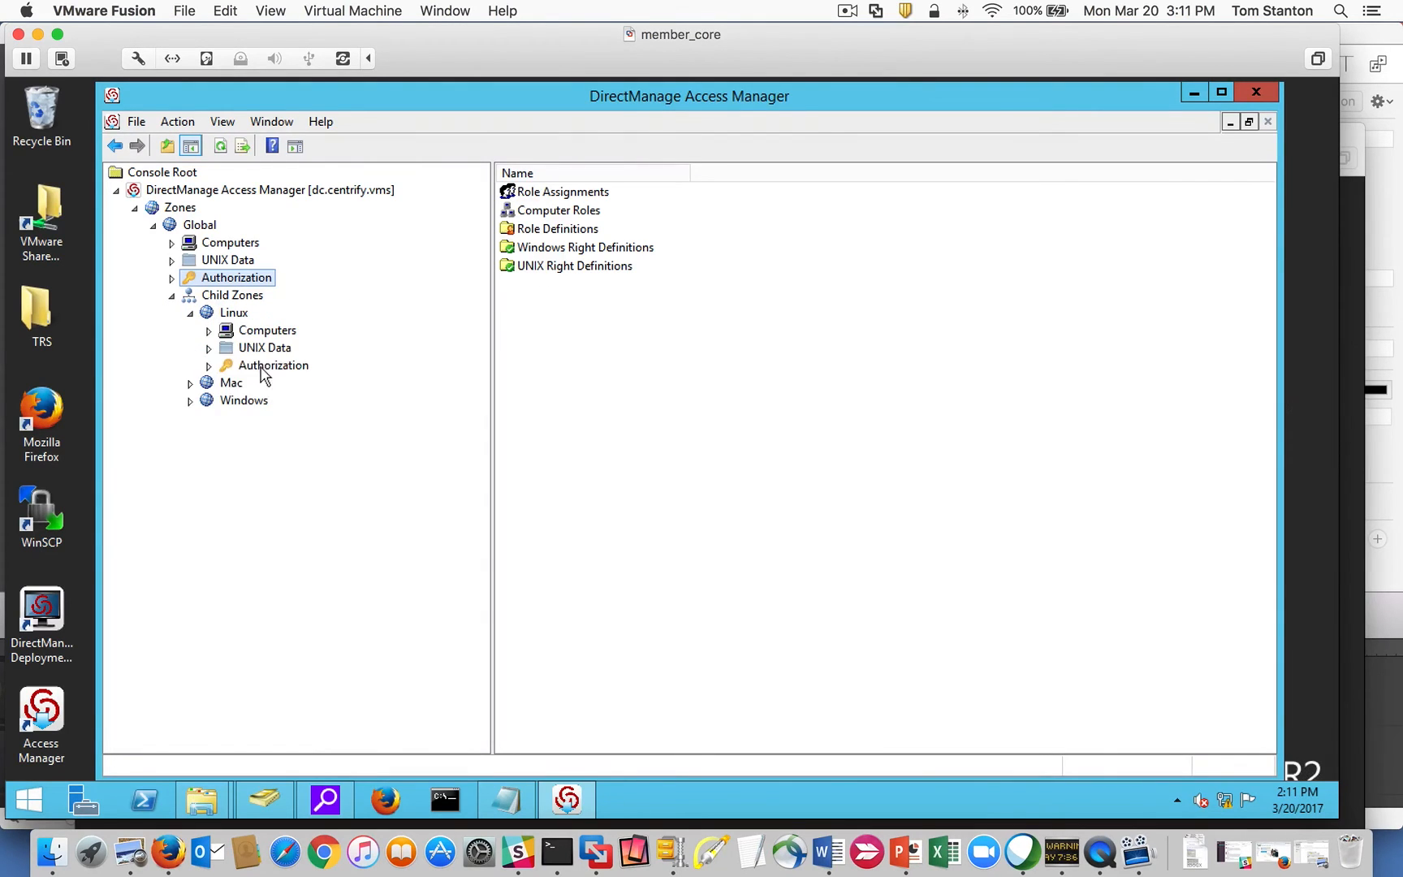
{"action": "left_click", "coordinate": [209, 366]}
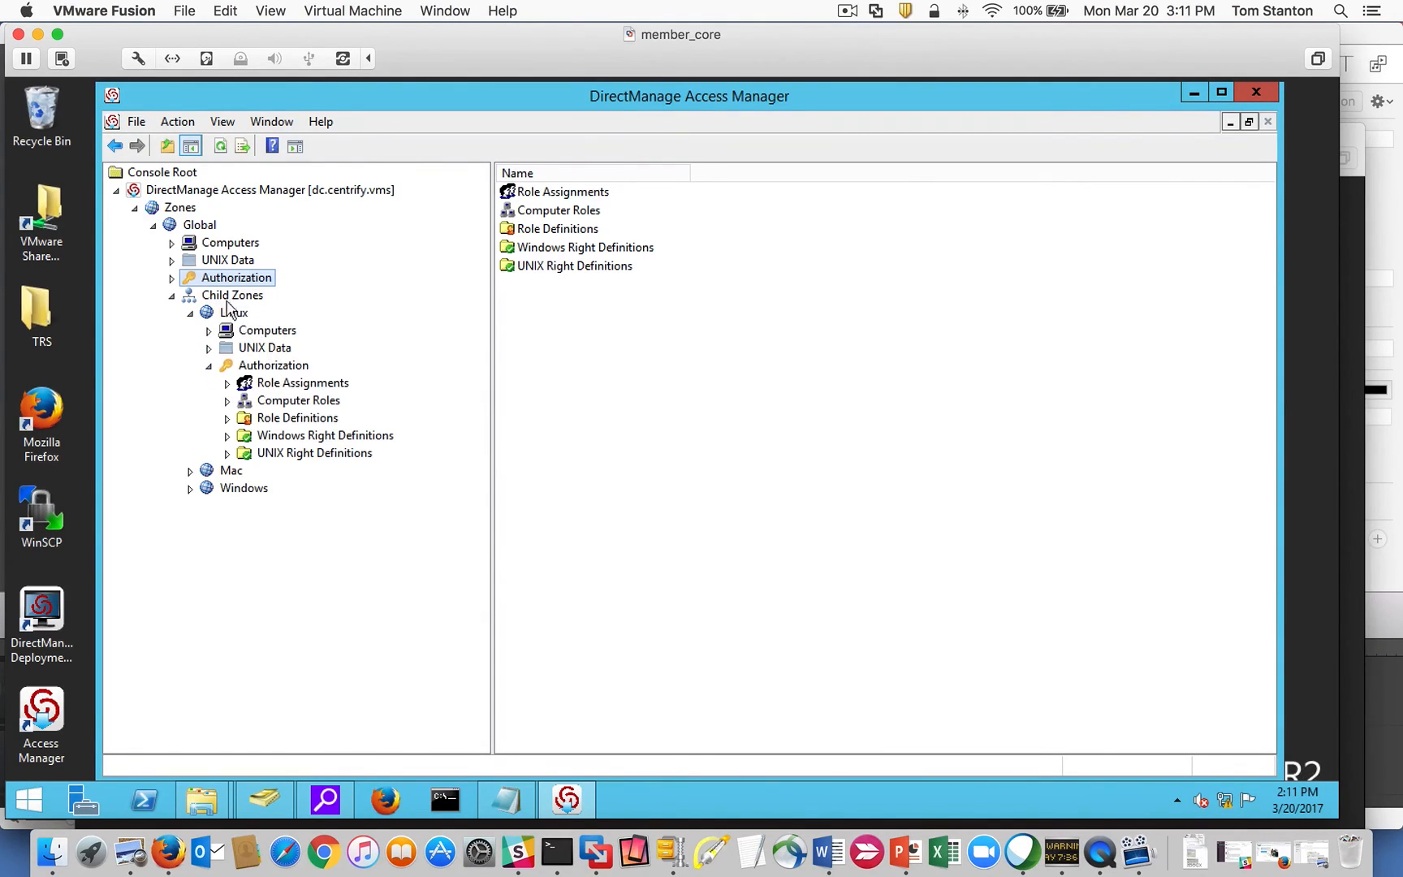
{"action": "left_click", "coordinate": [298, 384]}
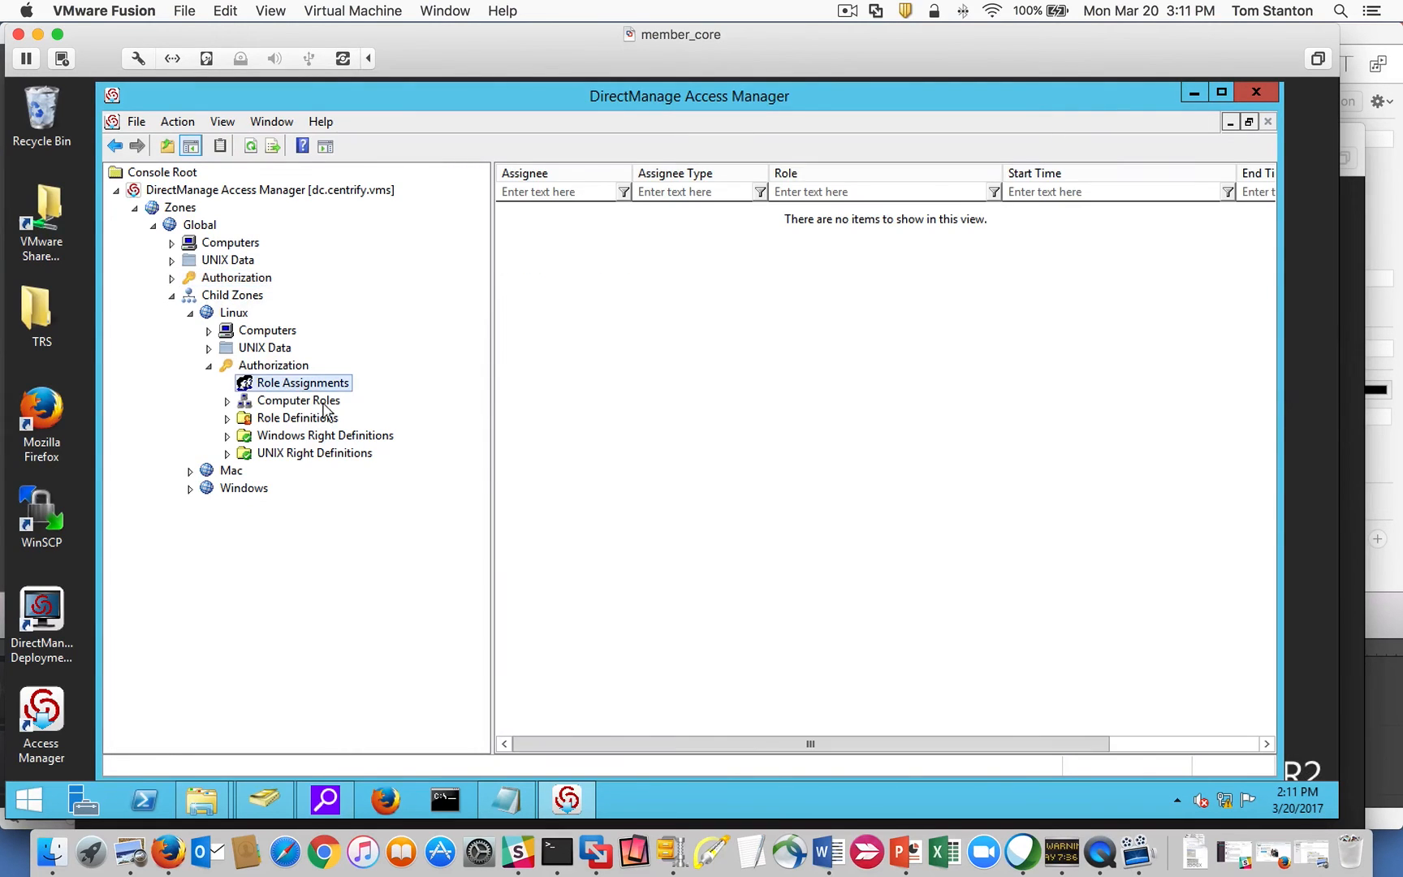
{"action": "right_click", "coordinate": [571, 345]}
{"action": "left_click", "coordinate": [643, 346]}
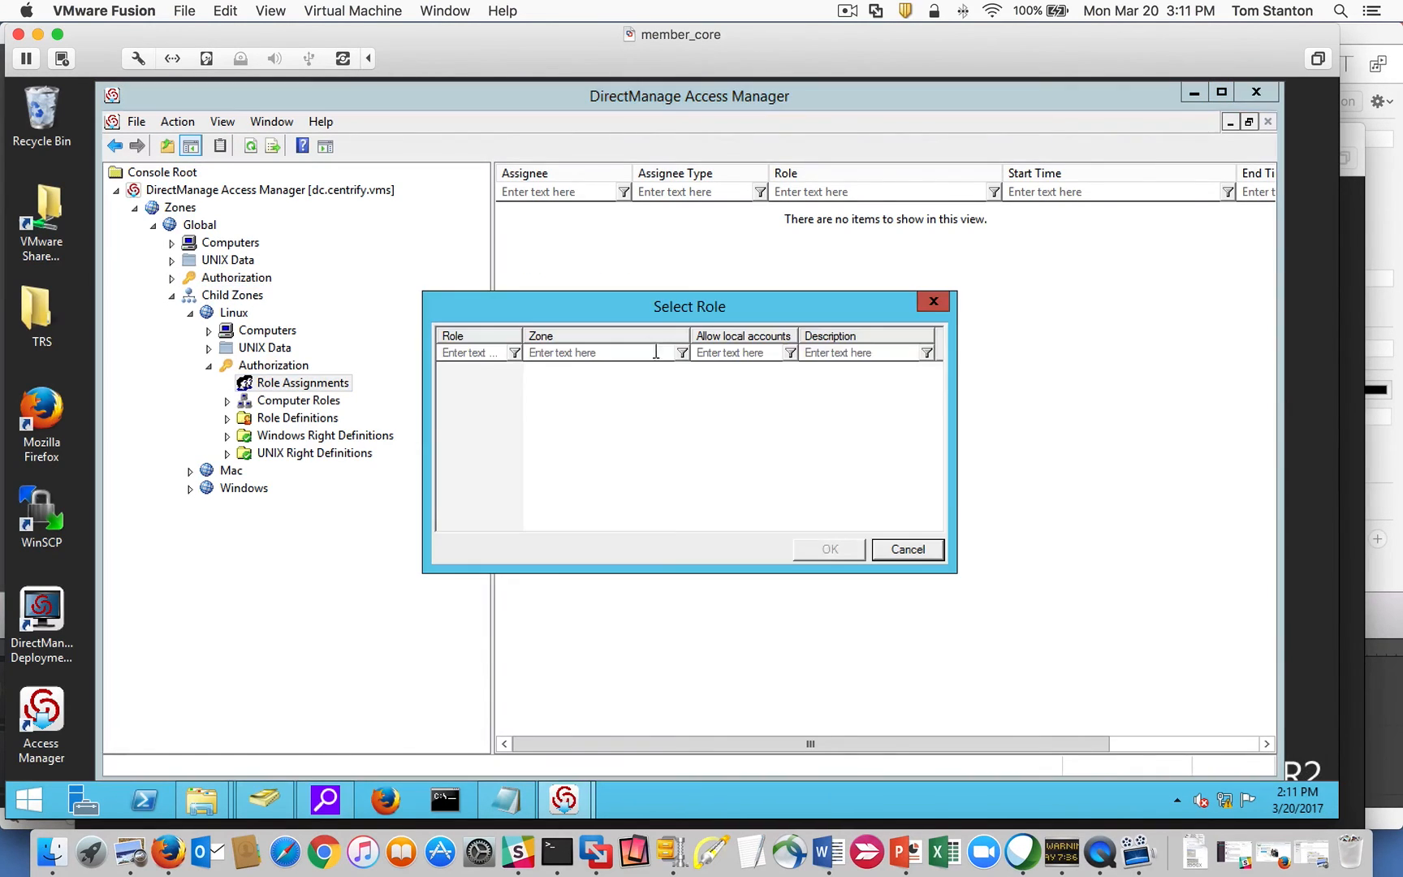
{"action": "double_click", "coordinate": [520, 333]}
{"action": "left_click_drag", "start_coordinate": [932, 386], "coordinate": [932, 485]}
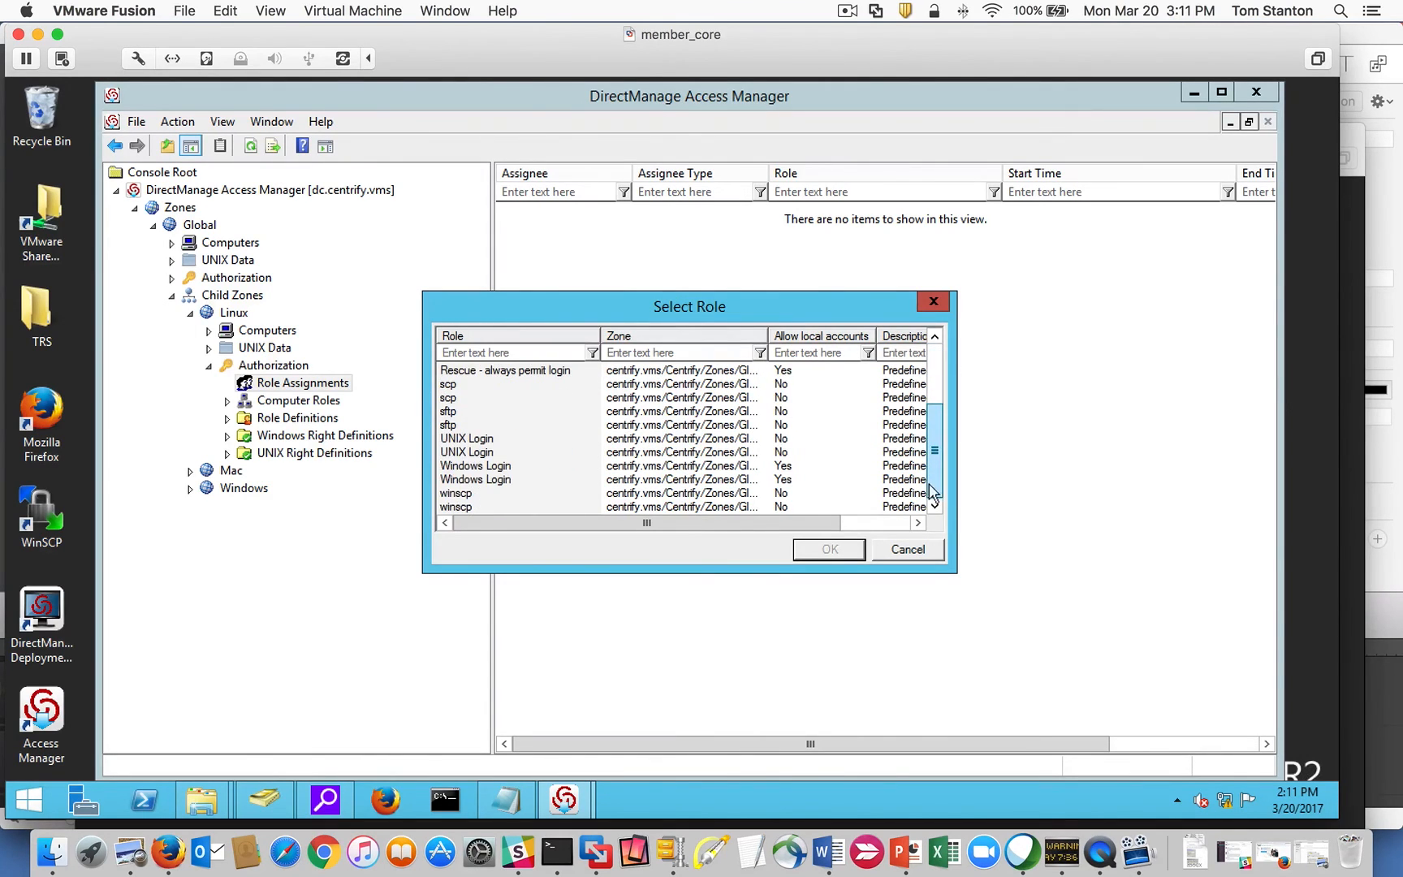
{"action": "left_click", "coordinate": [460, 453]}
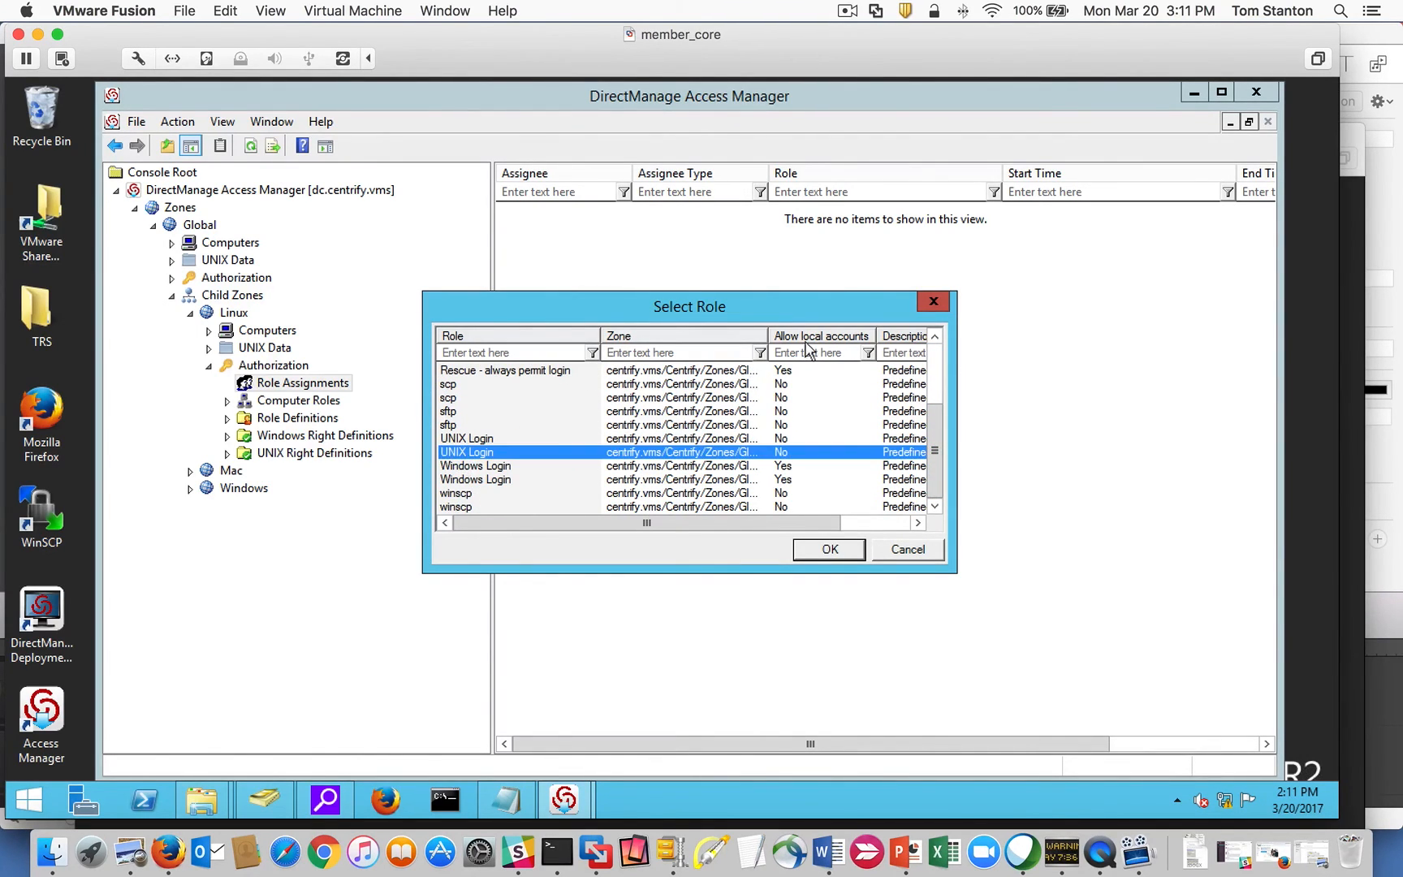
{"action": "double_click", "coordinate": [764, 336]}
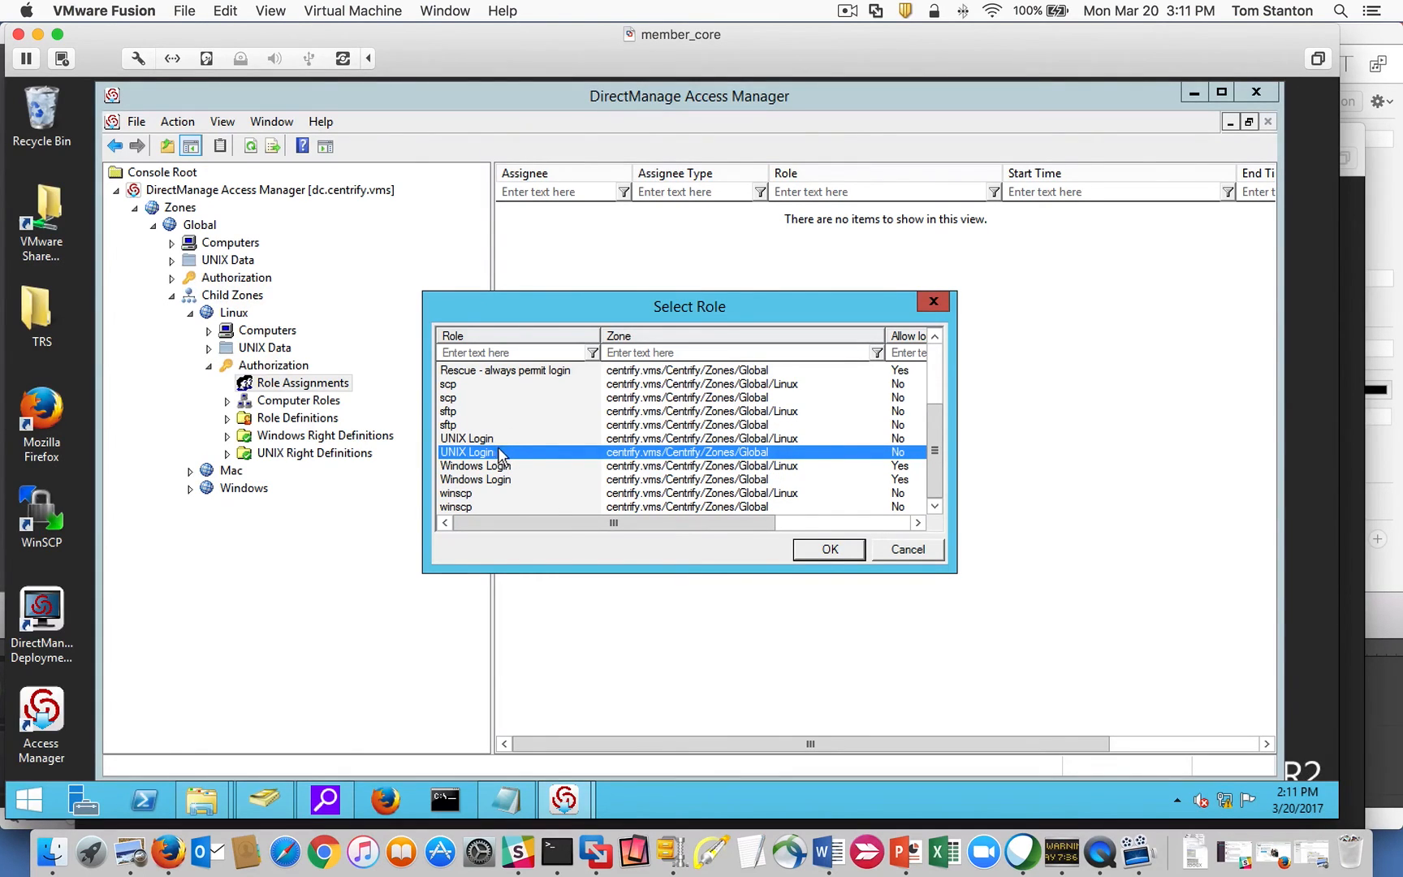
{"action": "left_click", "coordinate": [846, 551]}
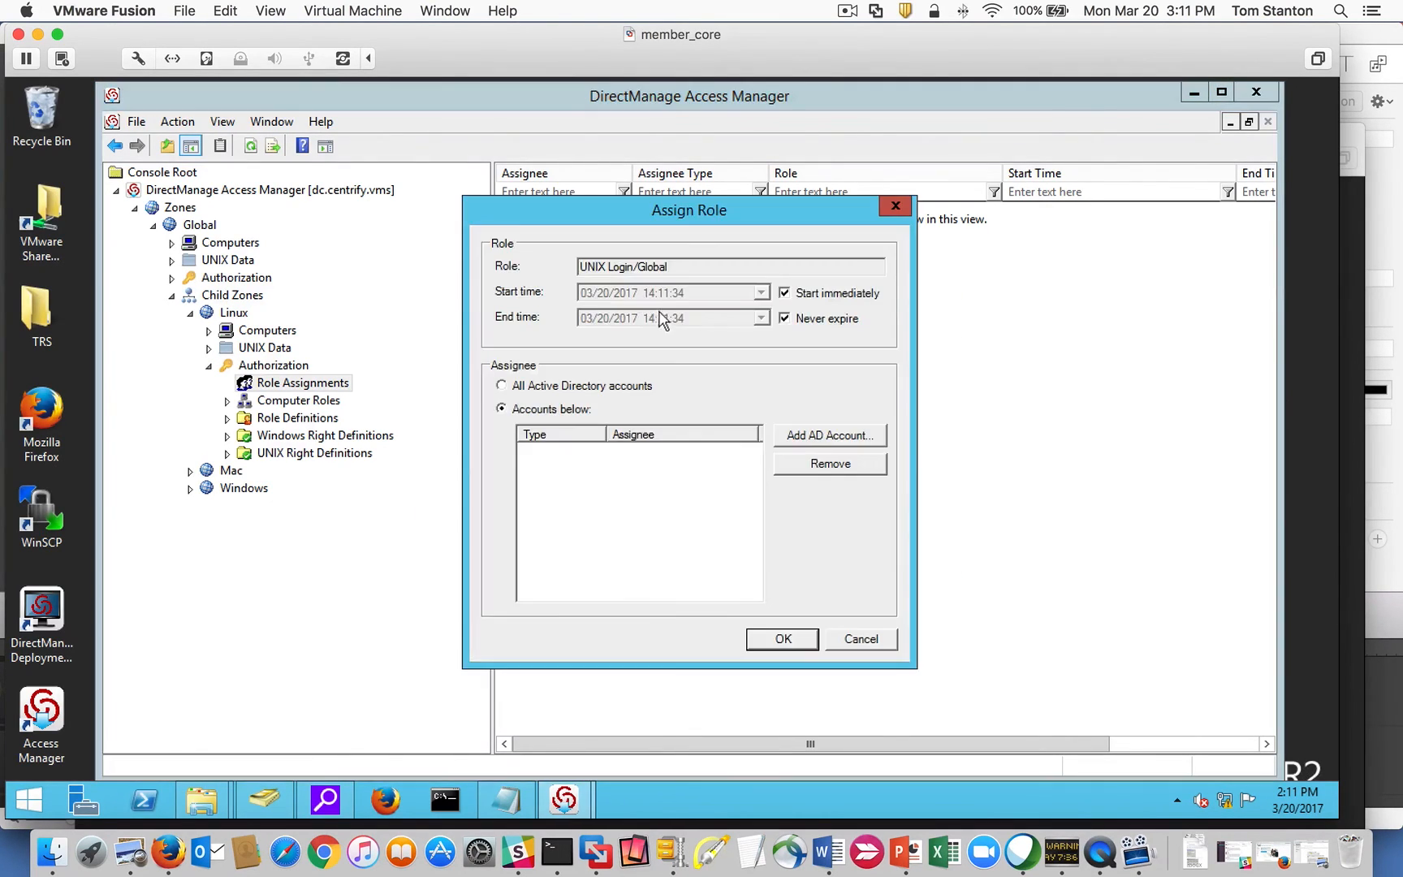
Search for the AD user and save them as the UNIX Login/Global assignee.
{"action": "left_click", "coordinate": [800, 444]}
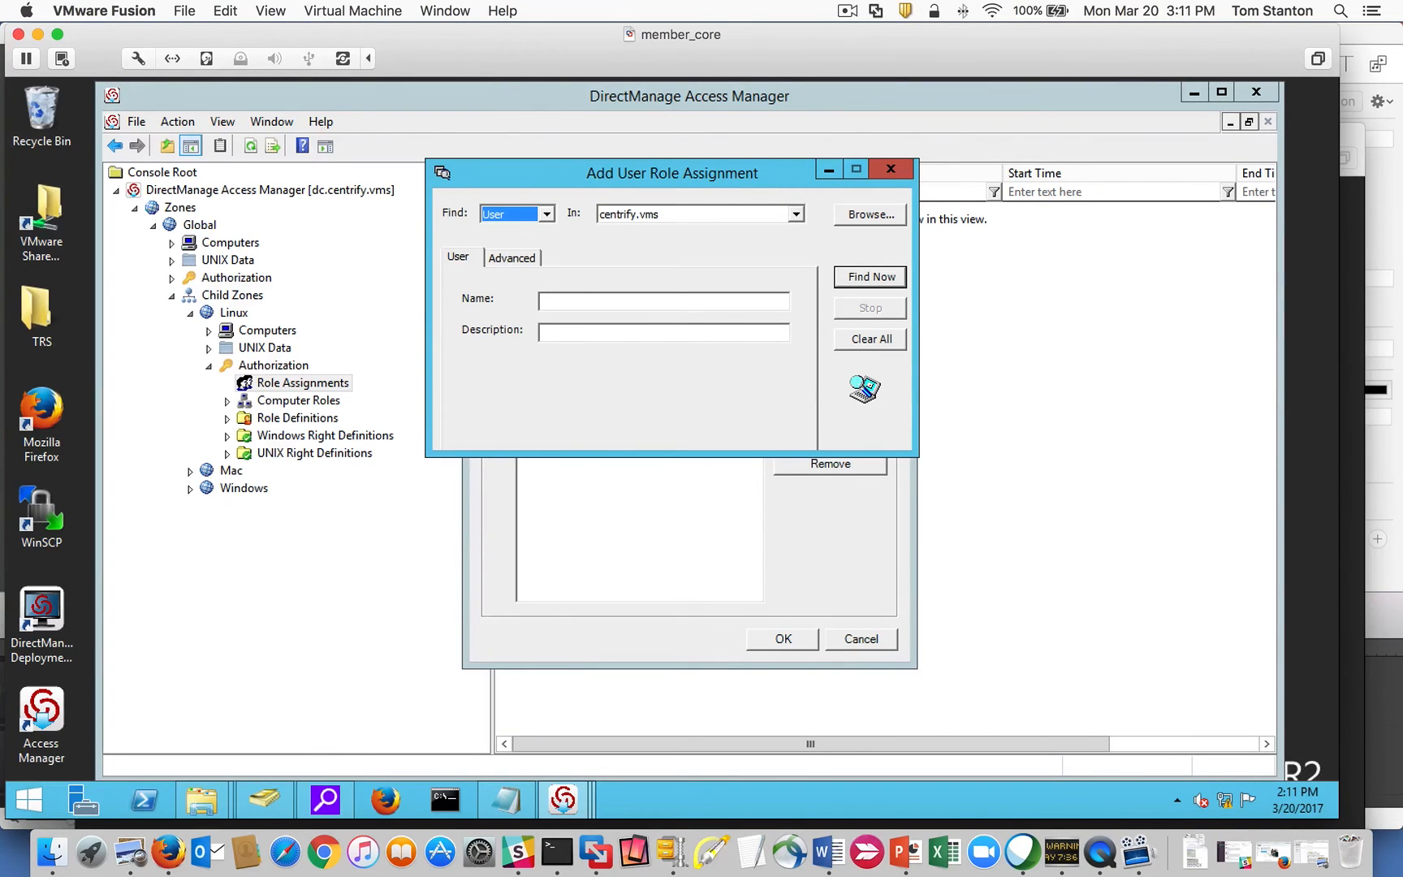
{"action": "left_click", "coordinate": [589, 302]}
{"action": "left_click", "coordinate": [841, 278]}
{"action": "left_click", "coordinate": [482, 498]}
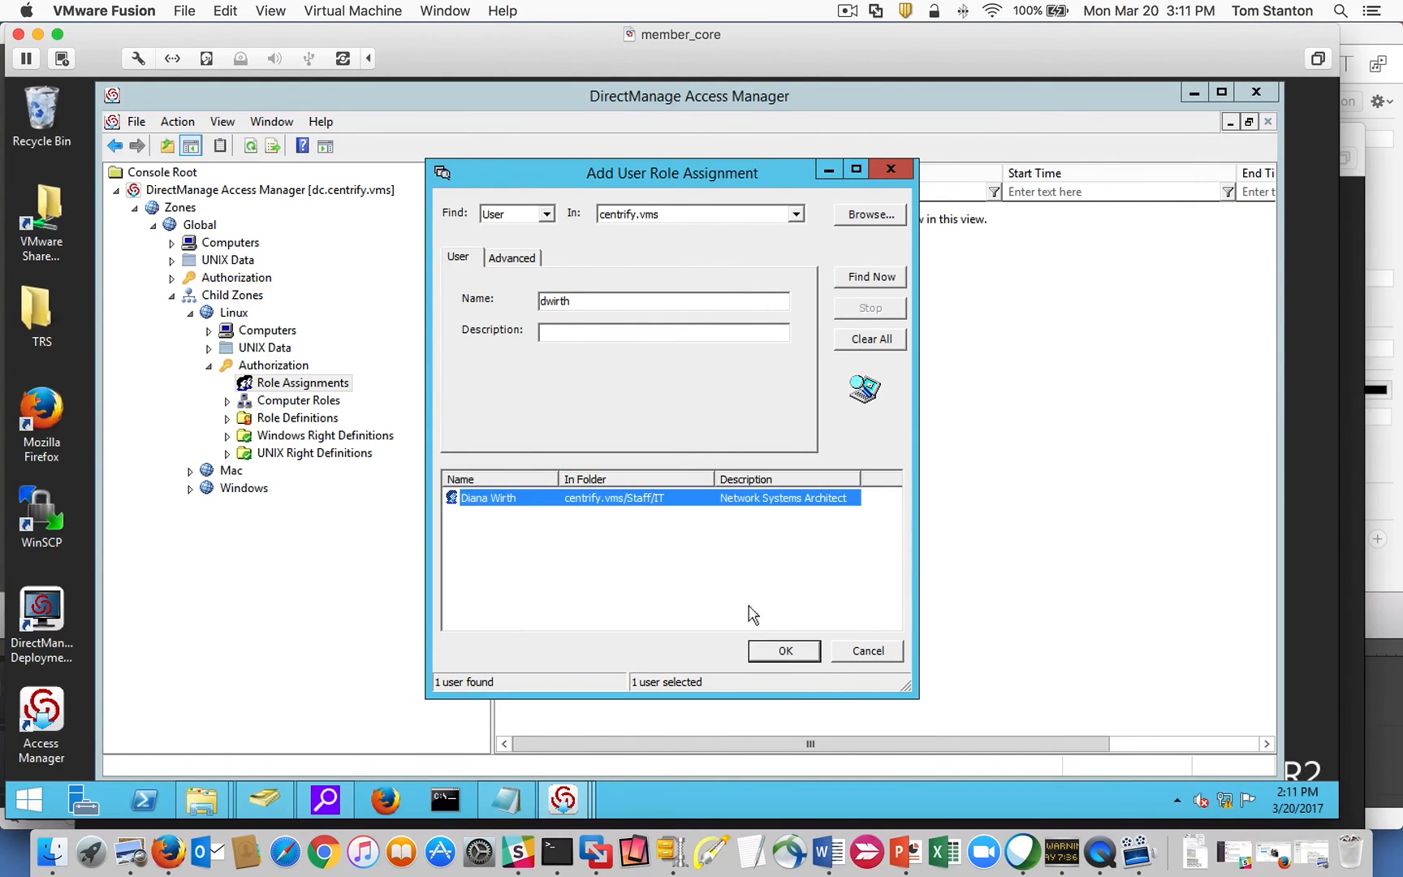
{"action": "left_click", "coordinate": [797, 650]}
{"action": "left_click", "coordinate": [769, 647]}
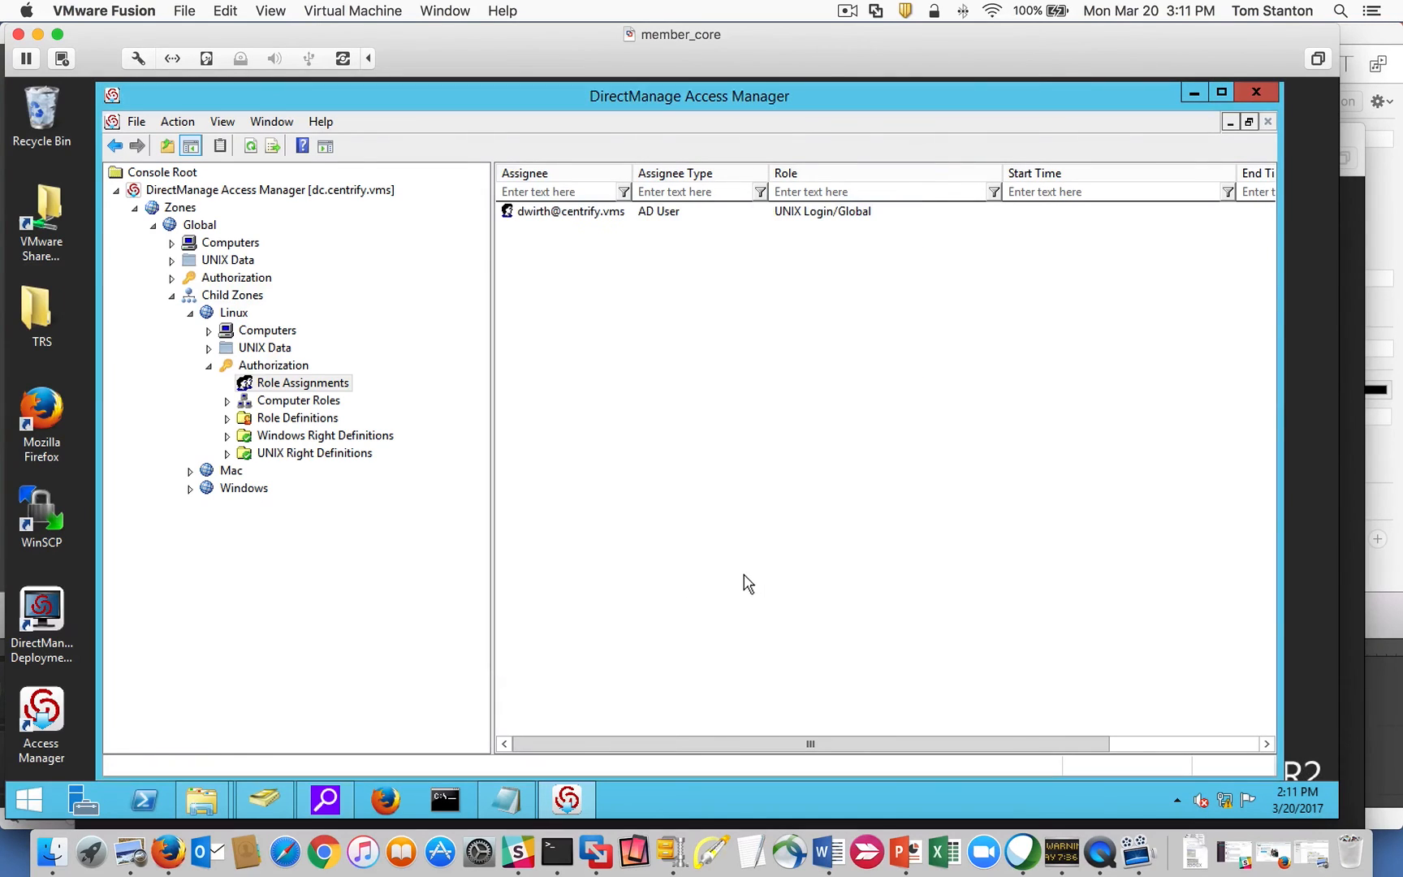
Select the new assignment and check the Global zone's UNIX Data users list.
{"action": "left_click", "coordinate": [569, 214]}
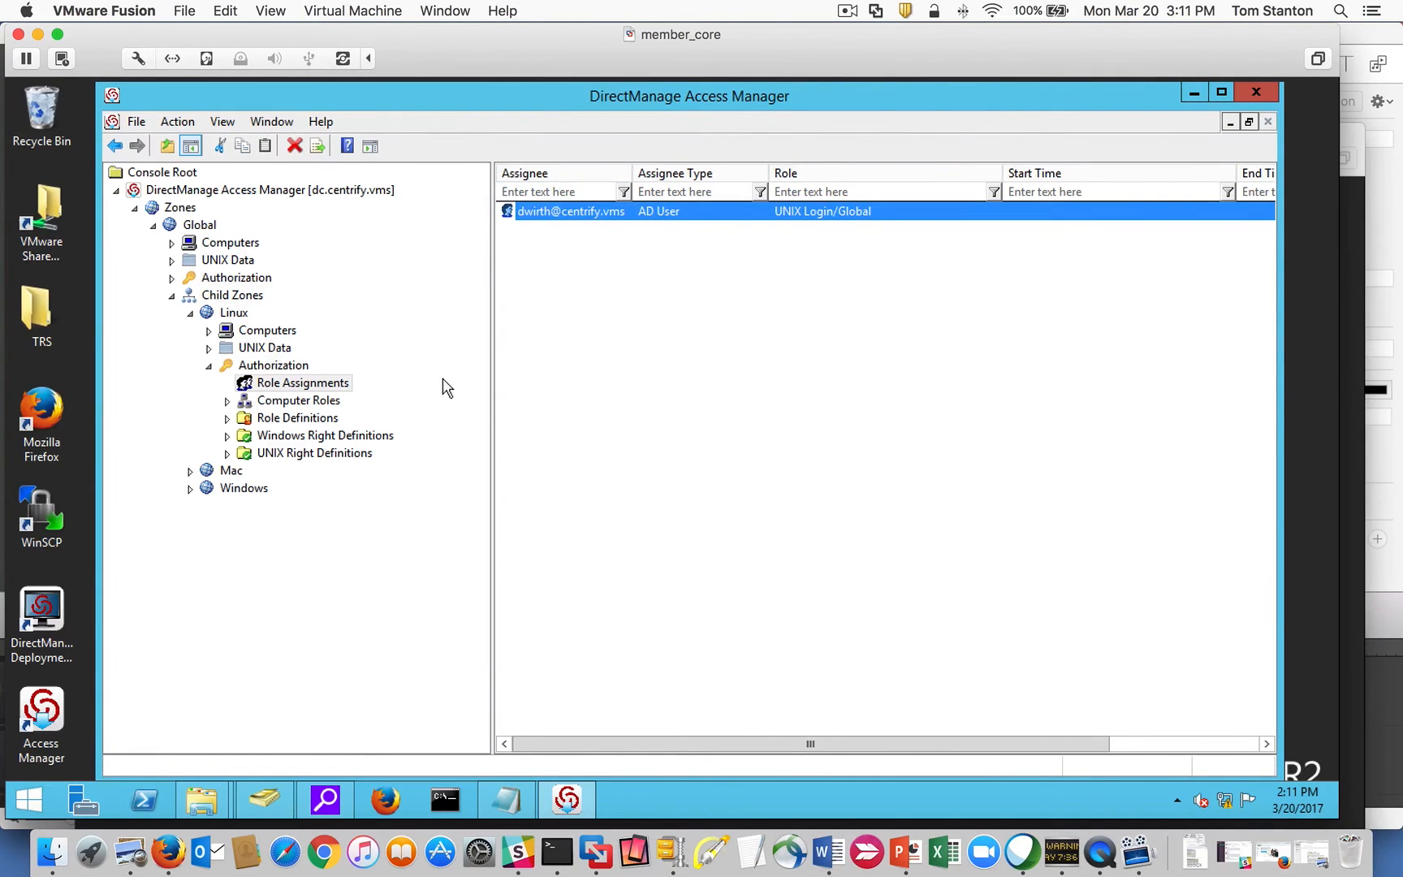
{"action": "left_click", "coordinate": [171, 260]}
{"action": "left_click", "coordinate": [230, 278]}
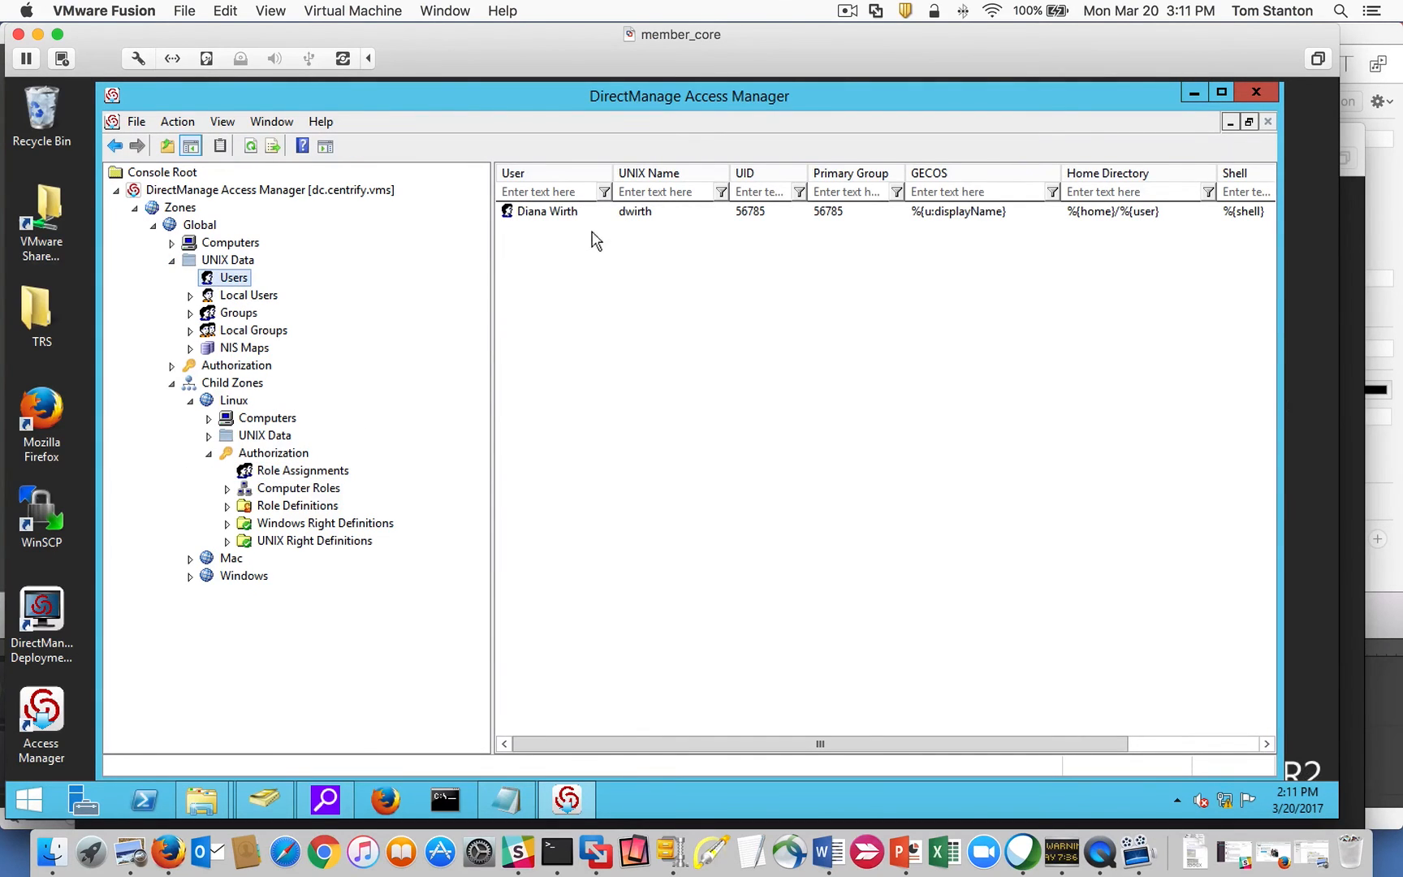
{"action": "left_click", "coordinate": [172, 262]}
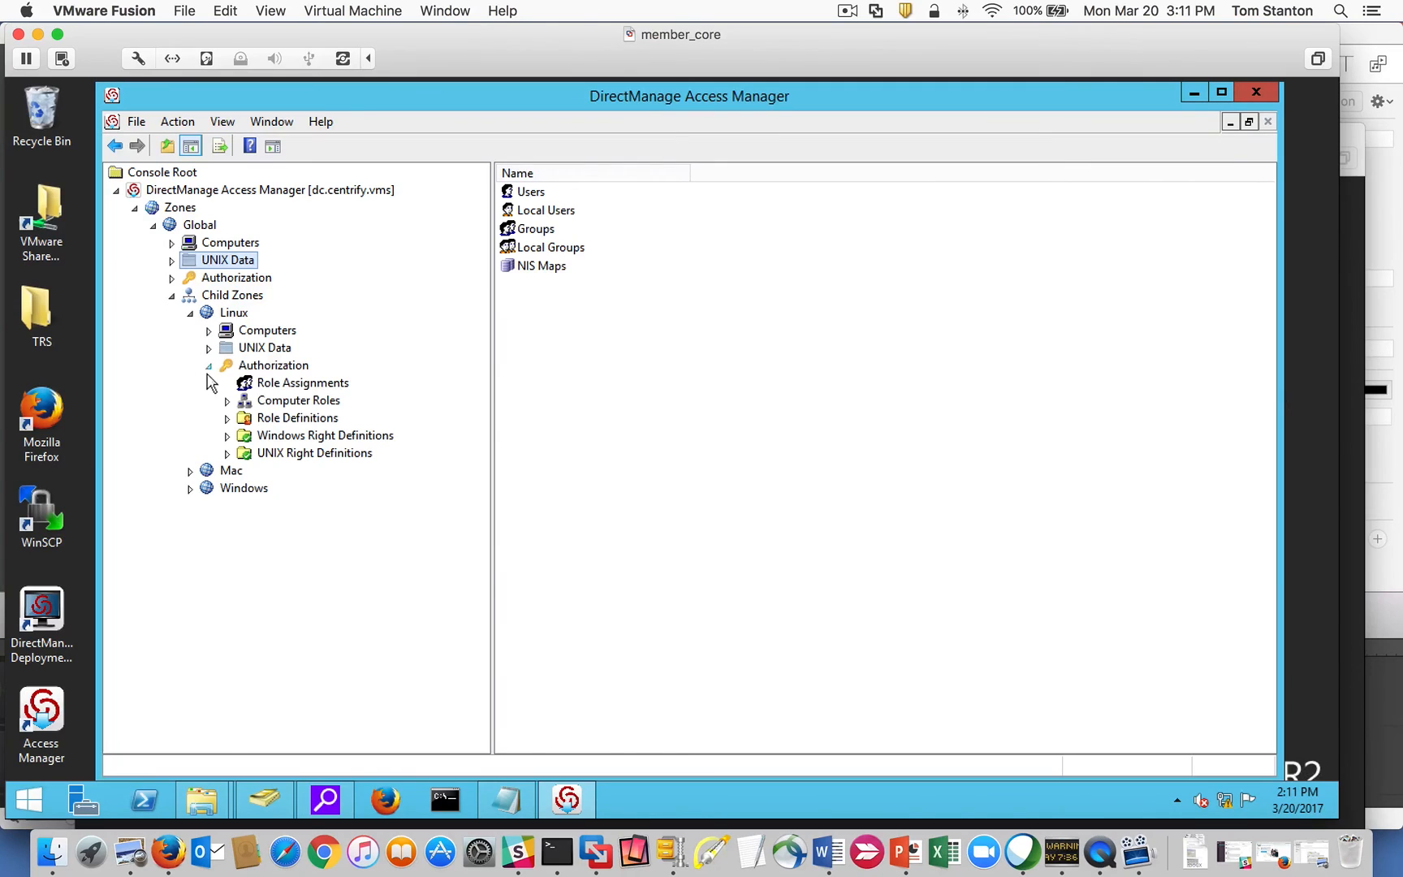
{"action": "left_click", "coordinate": [209, 366]}
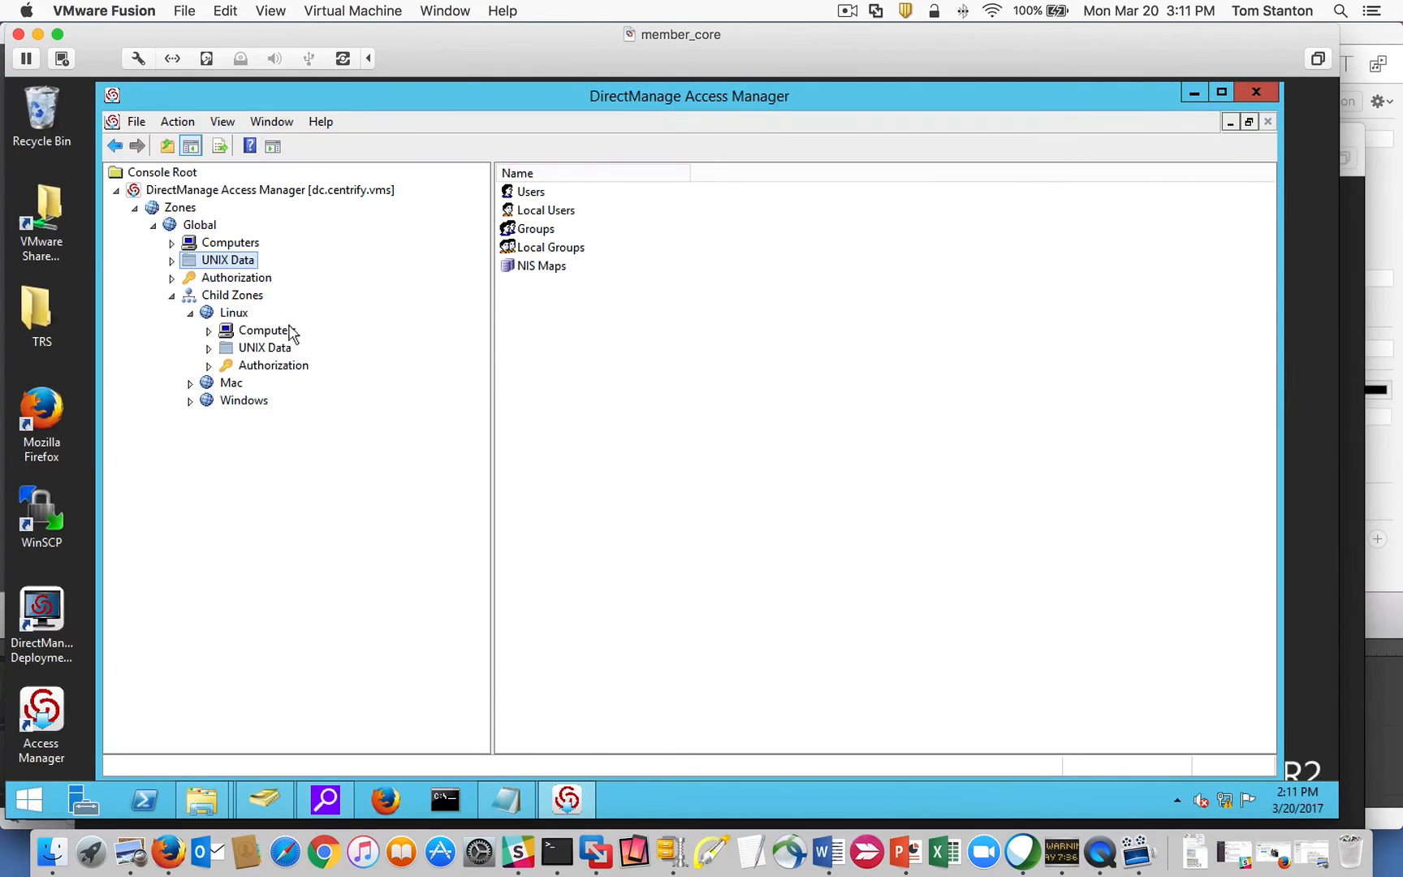
Show the Linux zone's effective UNIX user rights and inspect the user's UNIX Login/Global assignment.
{"action": "right_click", "coordinate": [236, 318]}
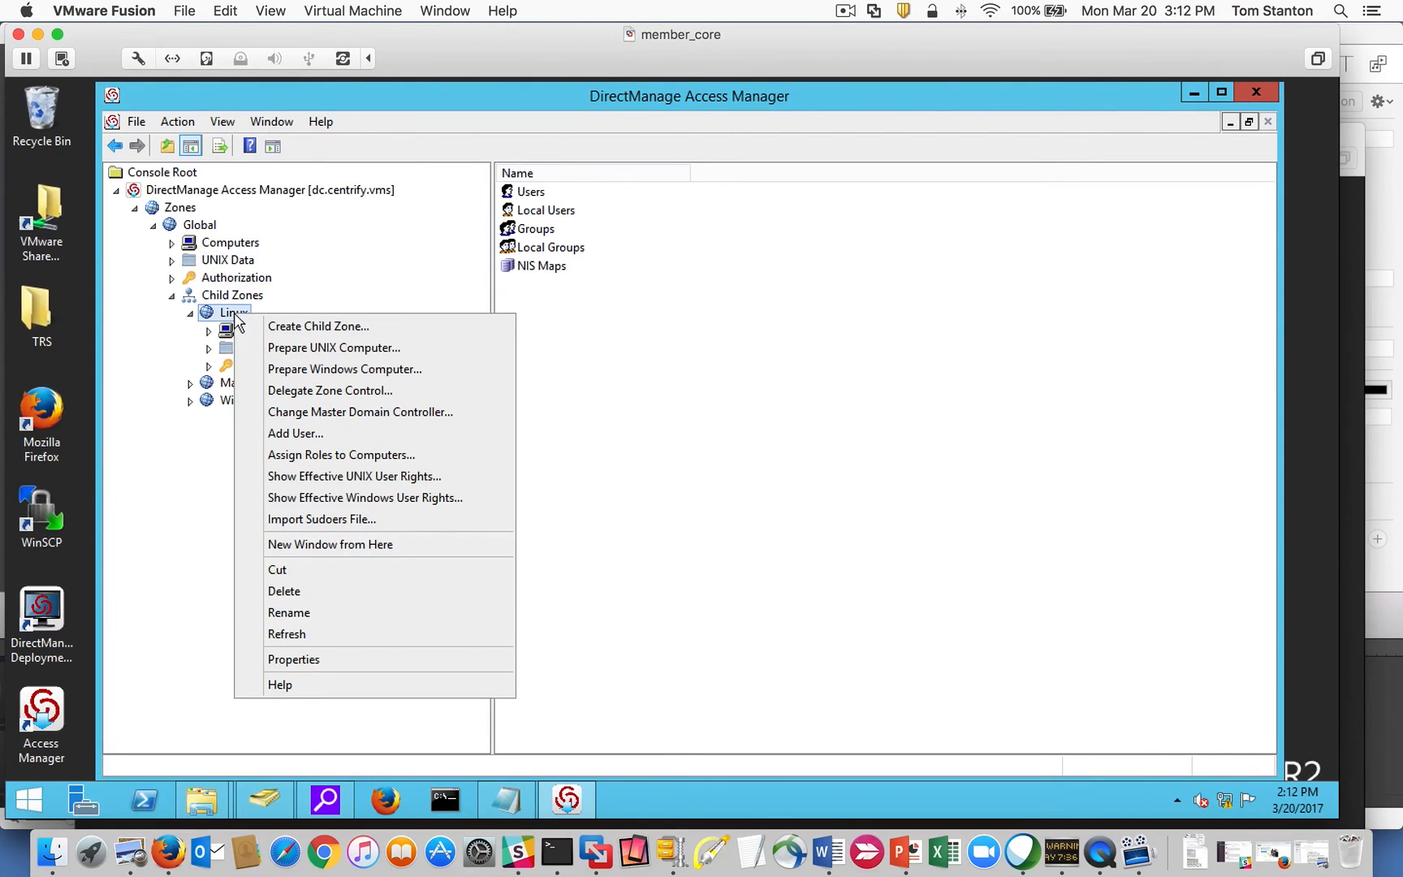
{"action": "left_click", "coordinate": [381, 479]}
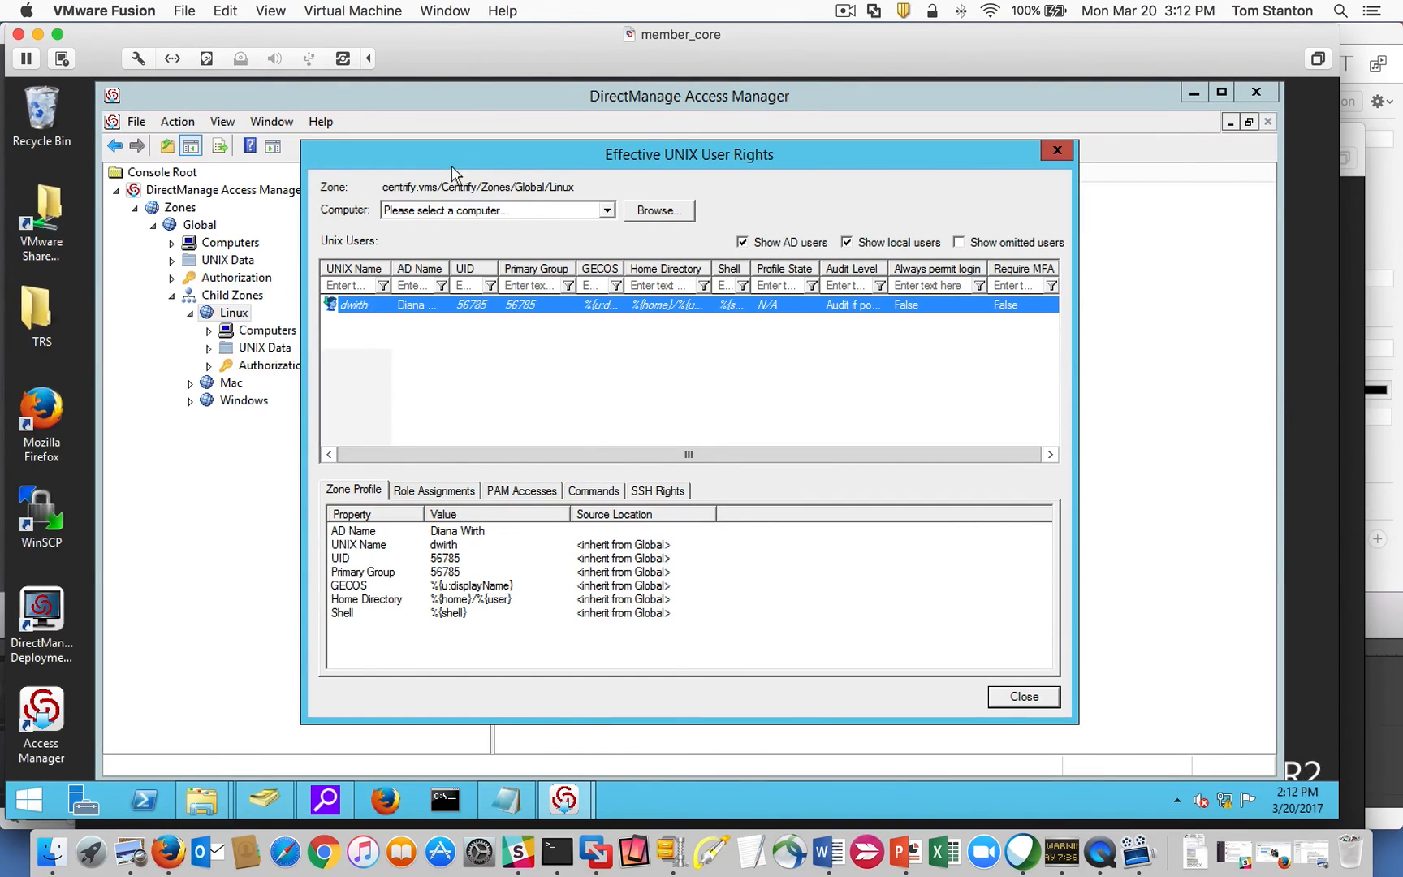
{"action": "left_click_drag", "start_coordinate": [451, 165], "coordinate": [554, 167]}
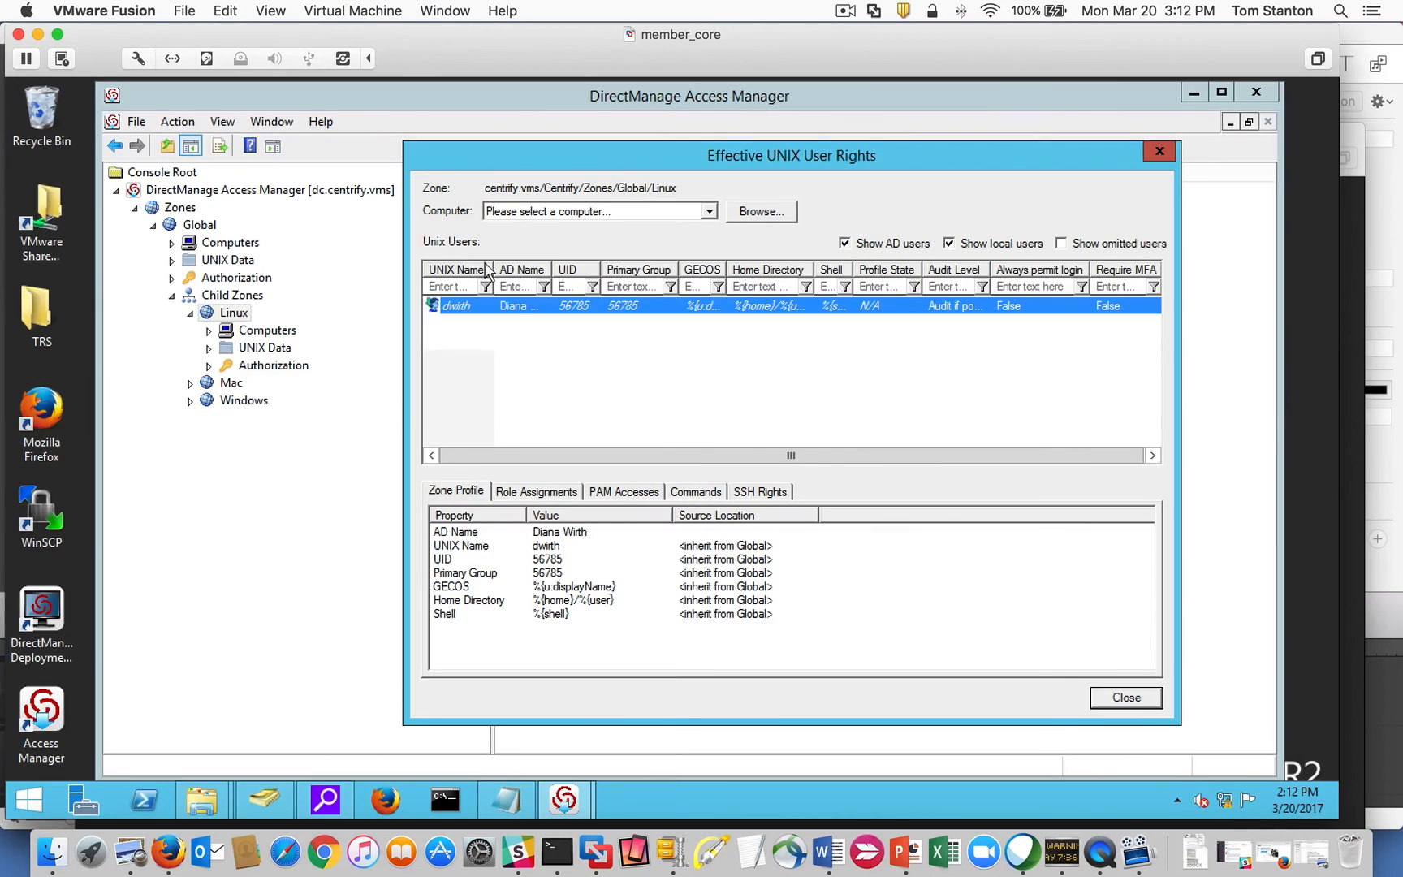
{"action": "left_click_drag", "start_coordinate": [493, 267], "coordinate": [538, 269]}
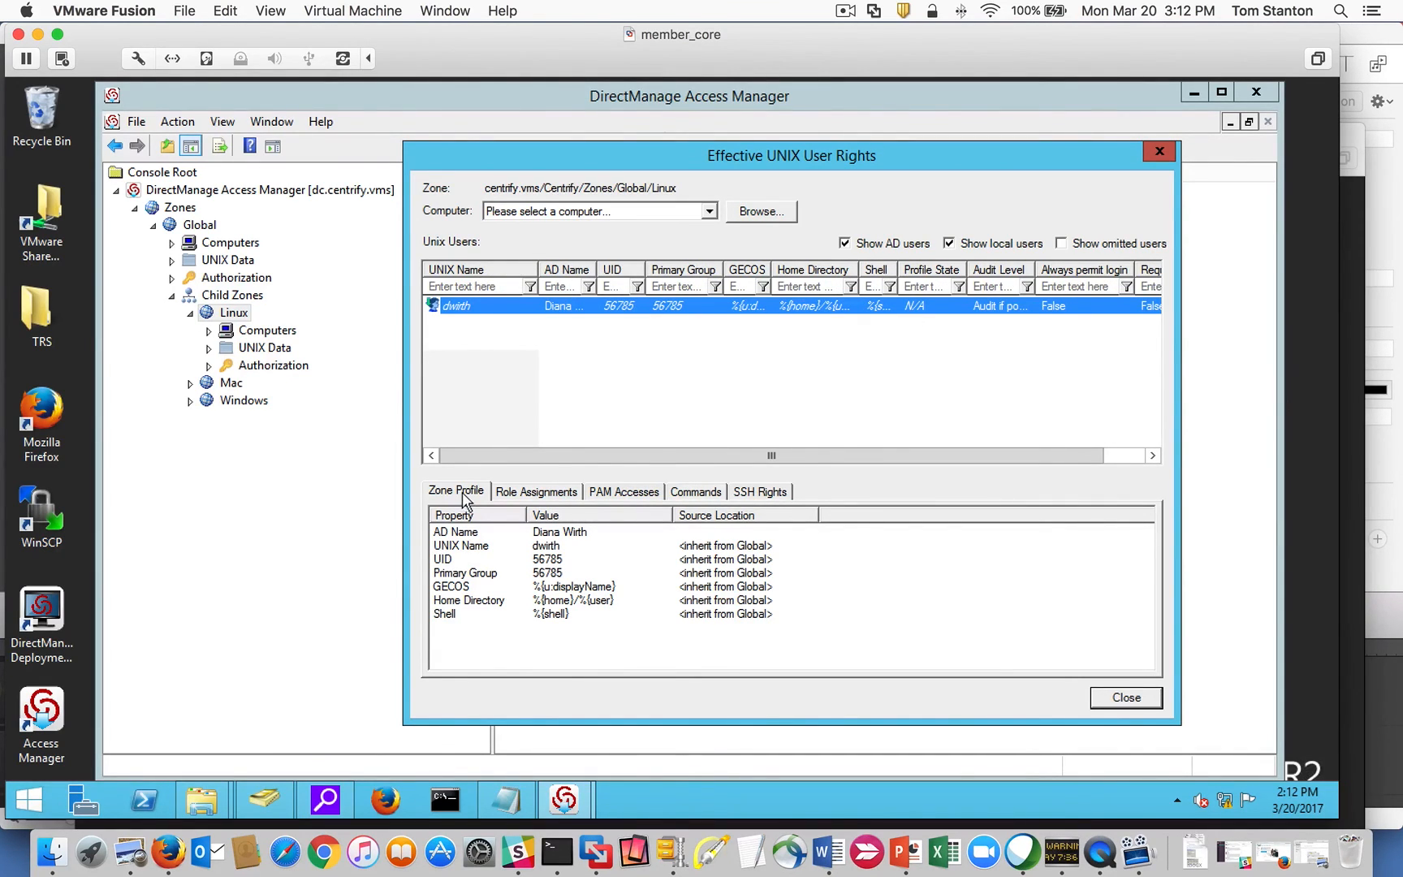
{"action": "left_click", "coordinate": [533, 493]}
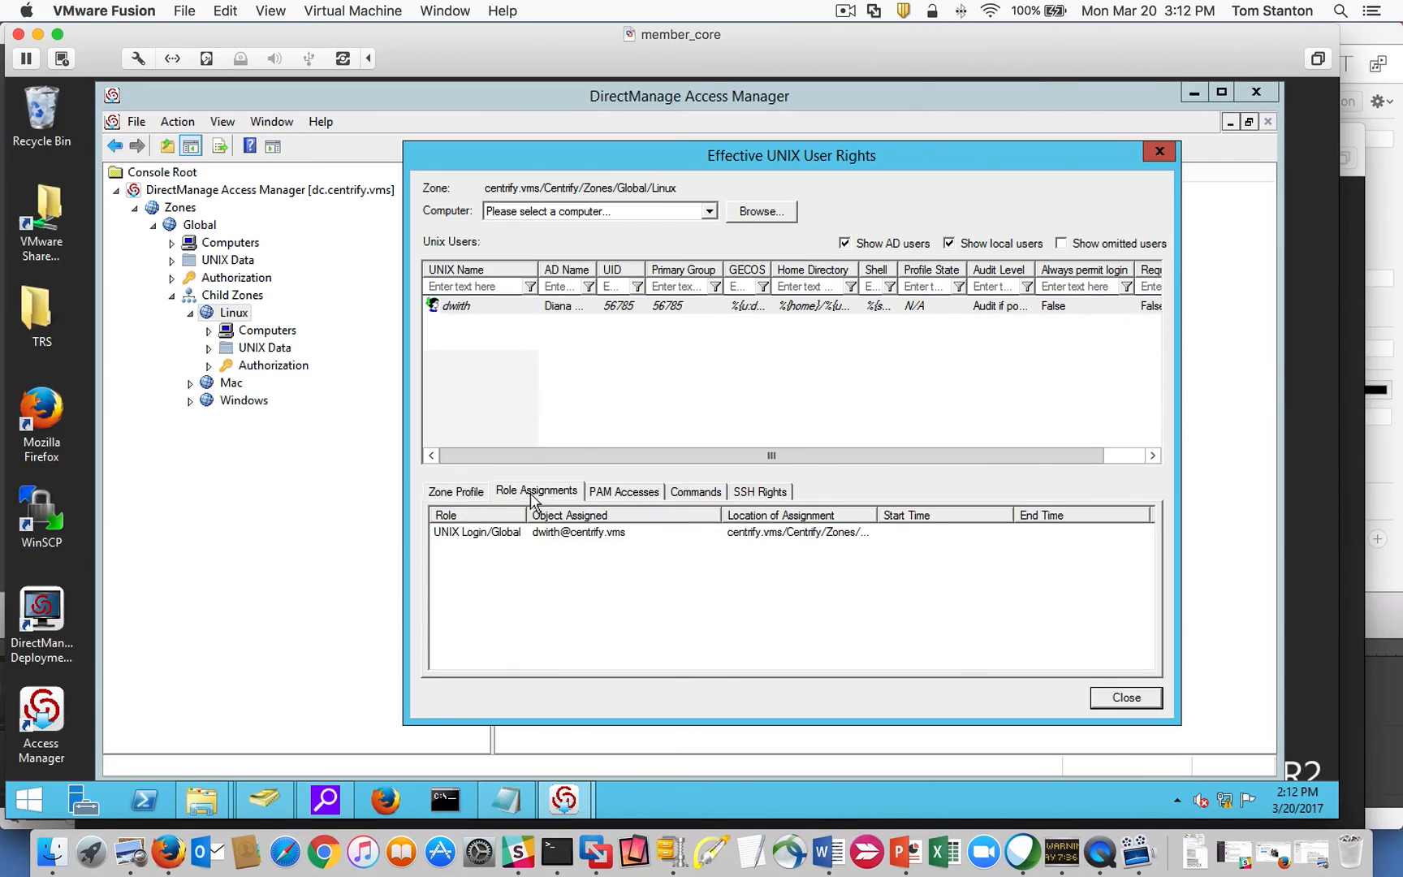
{"action": "left_click", "coordinate": [508, 539]}
{"action": "double_click", "coordinate": [873, 515]}
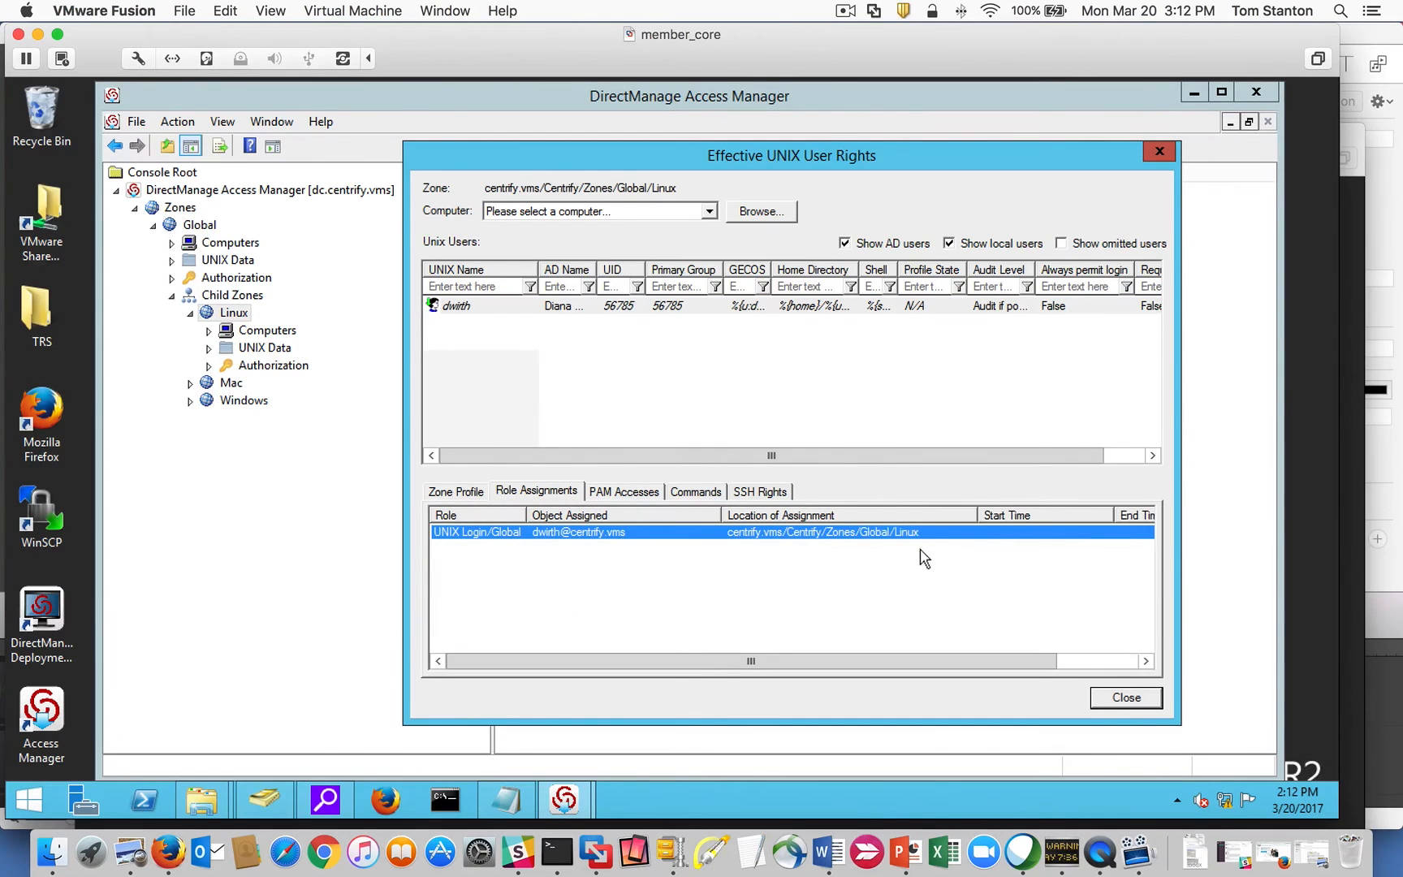
Review the user's PAM access, commands and SSH rights, then close the rights window.
{"action": "left_click", "coordinate": [595, 493]}
{"action": "left_click", "coordinate": [691, 535]}
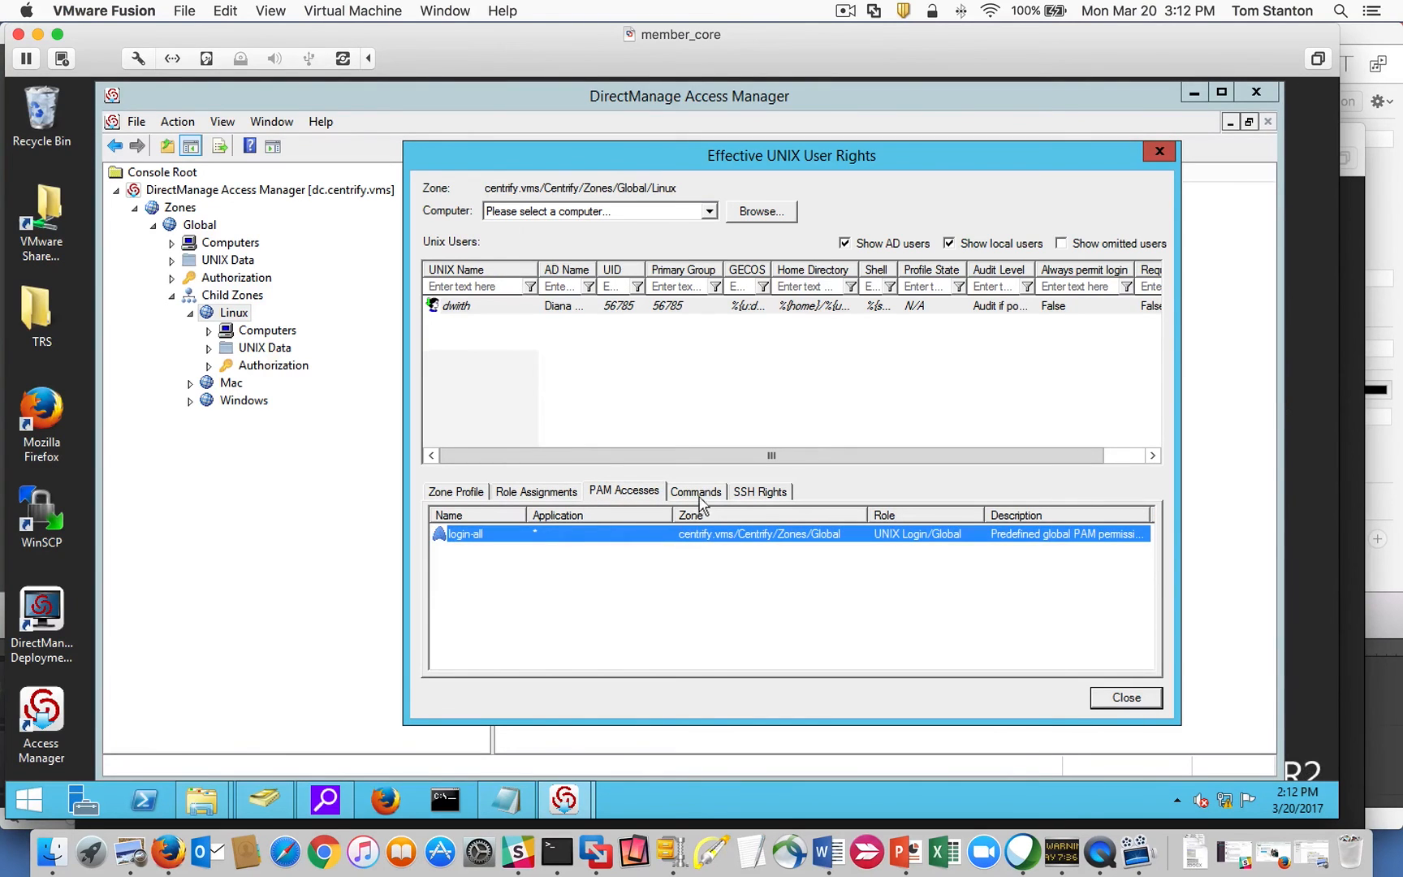
{"action": "left_click", "coordinate": [704, 494]}
{"action": "left_click", "coordinate": [756, 493]}
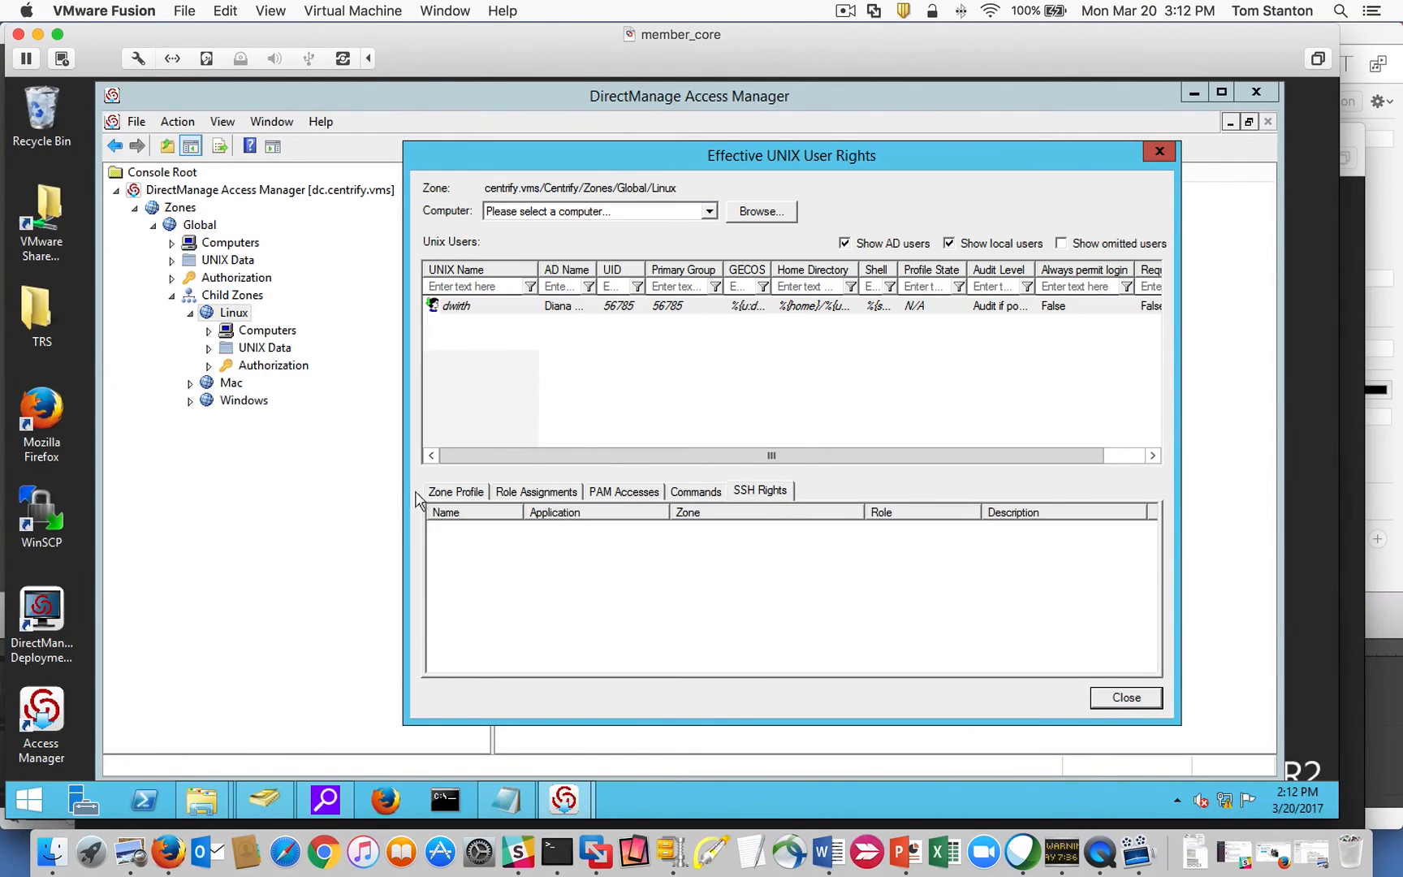
{"action": "left_click", "coordinate": [456, 492]}
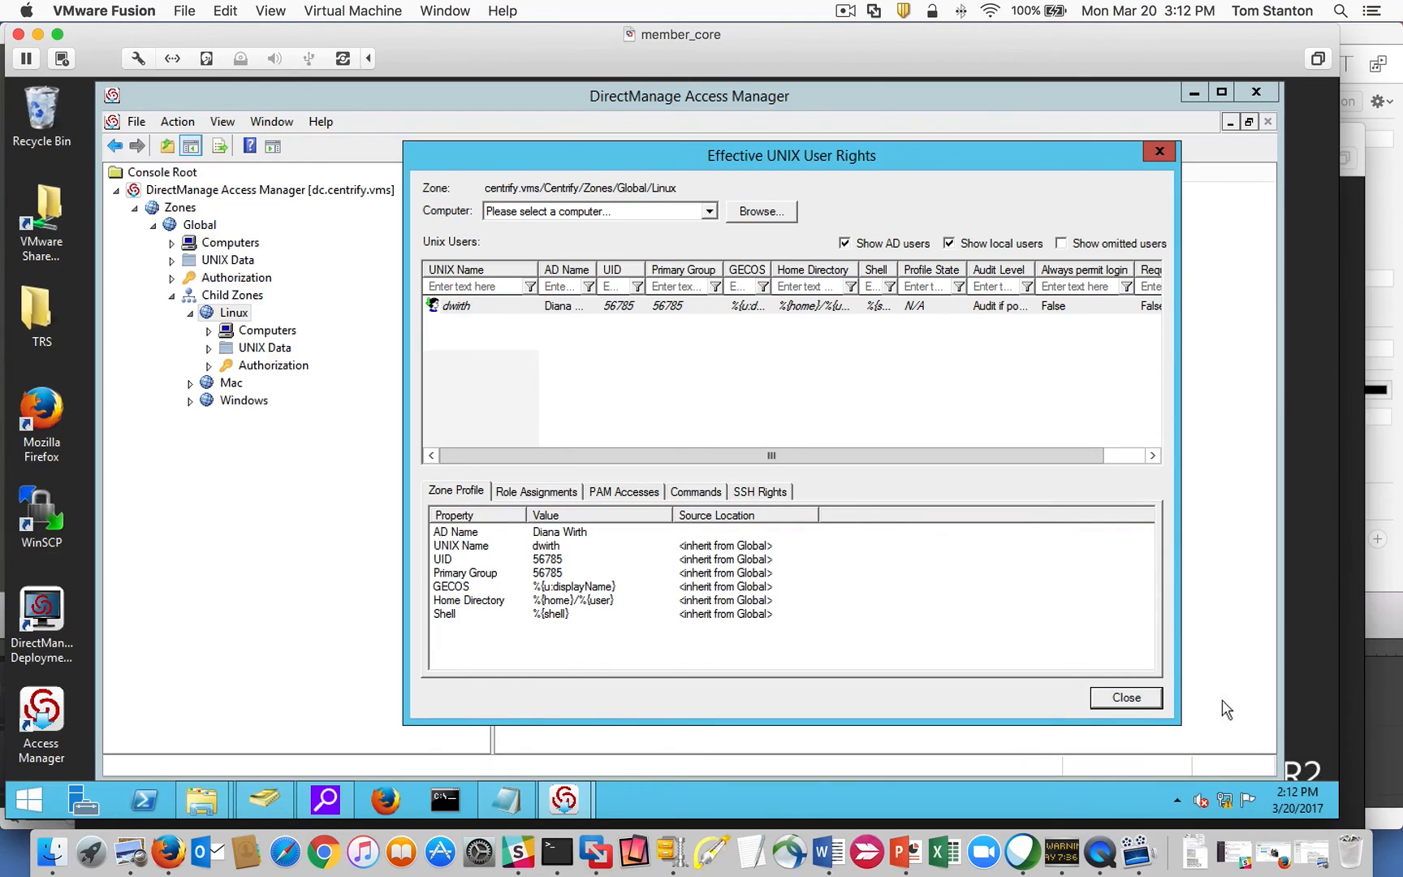
{"action": "left_click", "coordinate": [516, 302]}
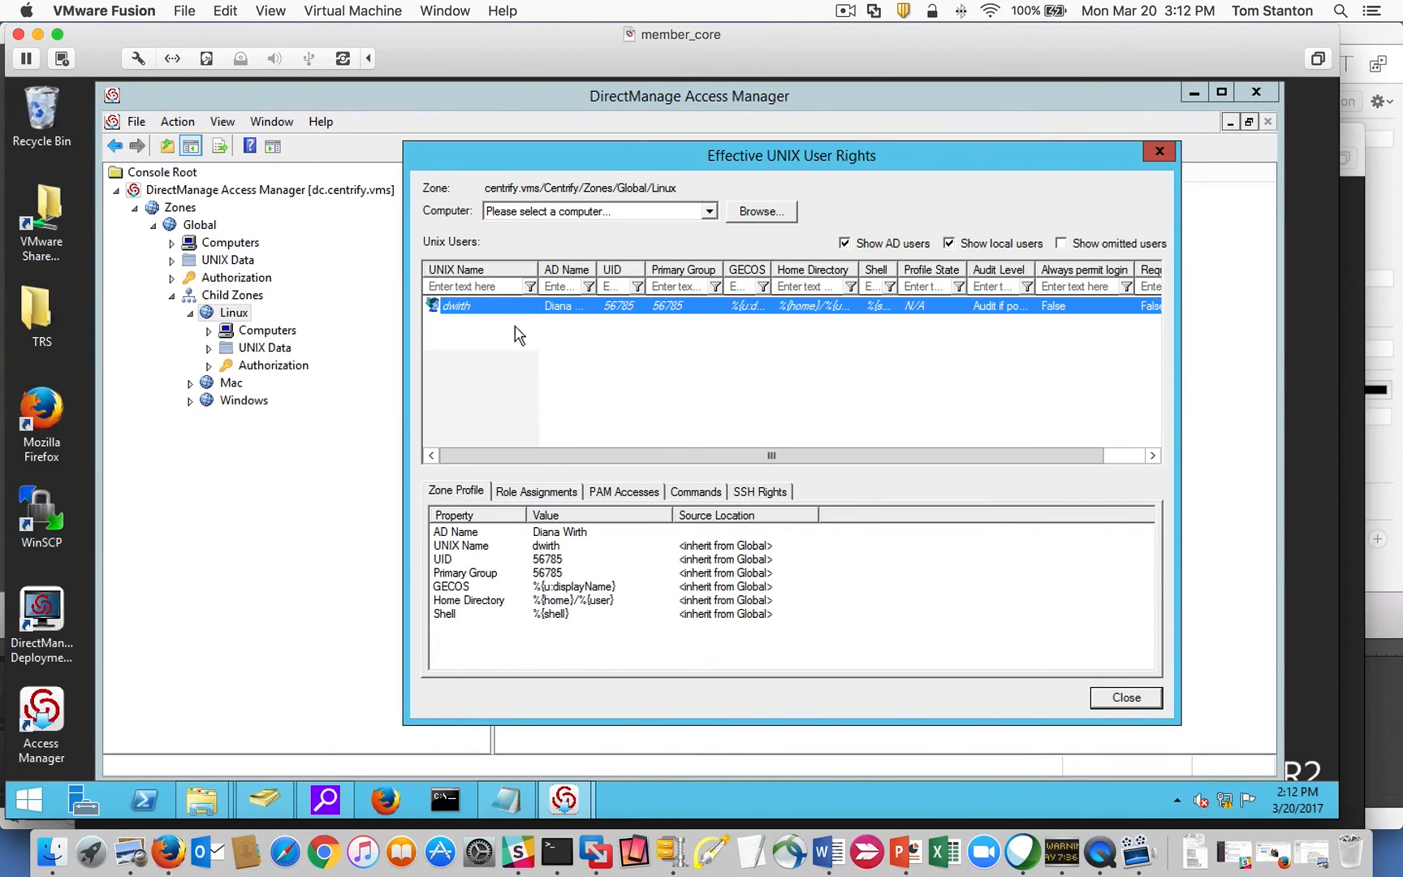
{"action": "left_click", "coordinate": [1126, 698]}
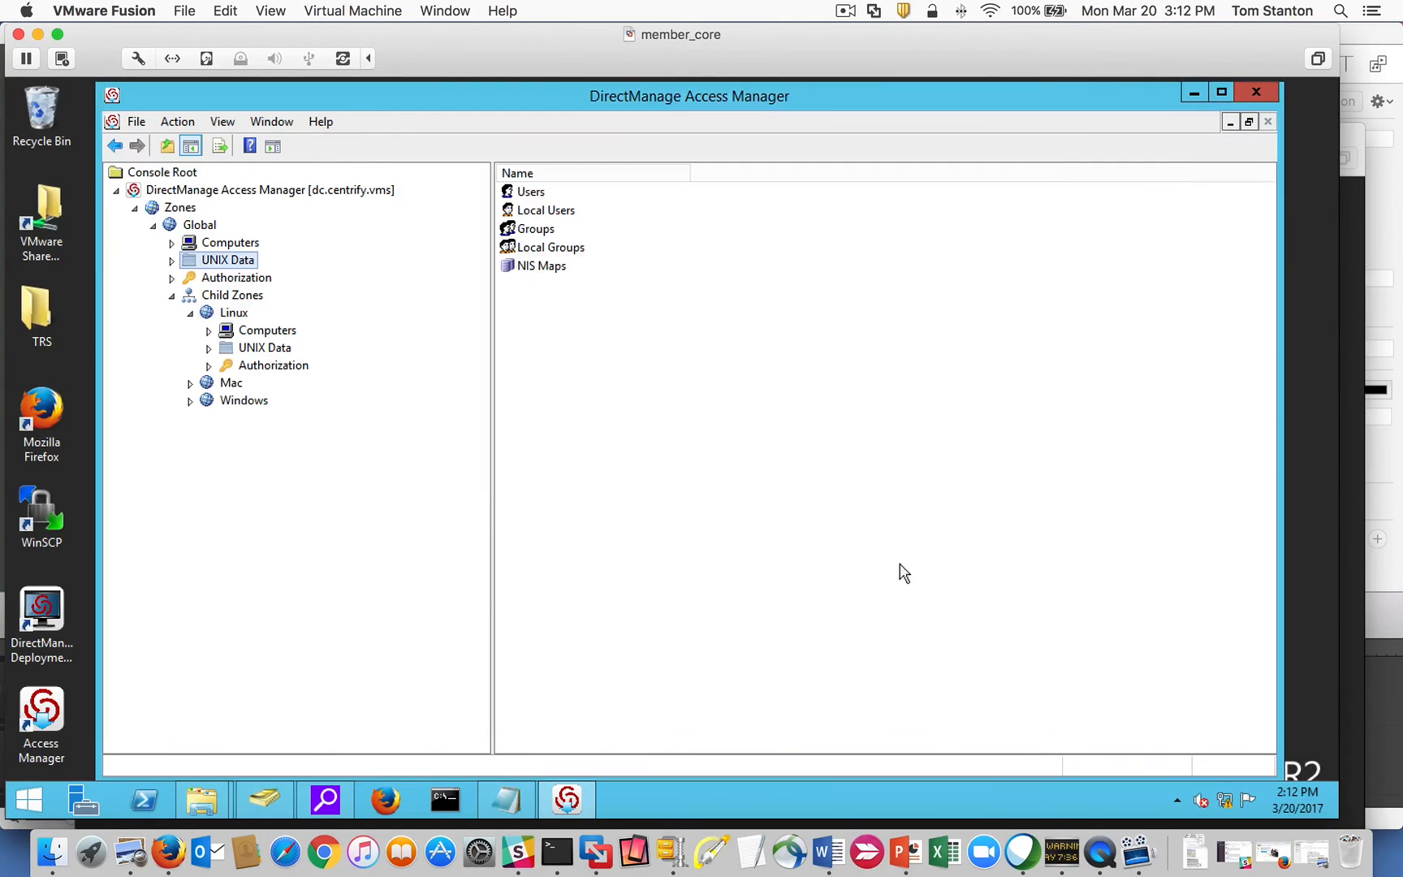
Check the Mac zone's effective UNIX user rights, which list no users.
{"action": "right_click", "coordinate": [224, 383]}
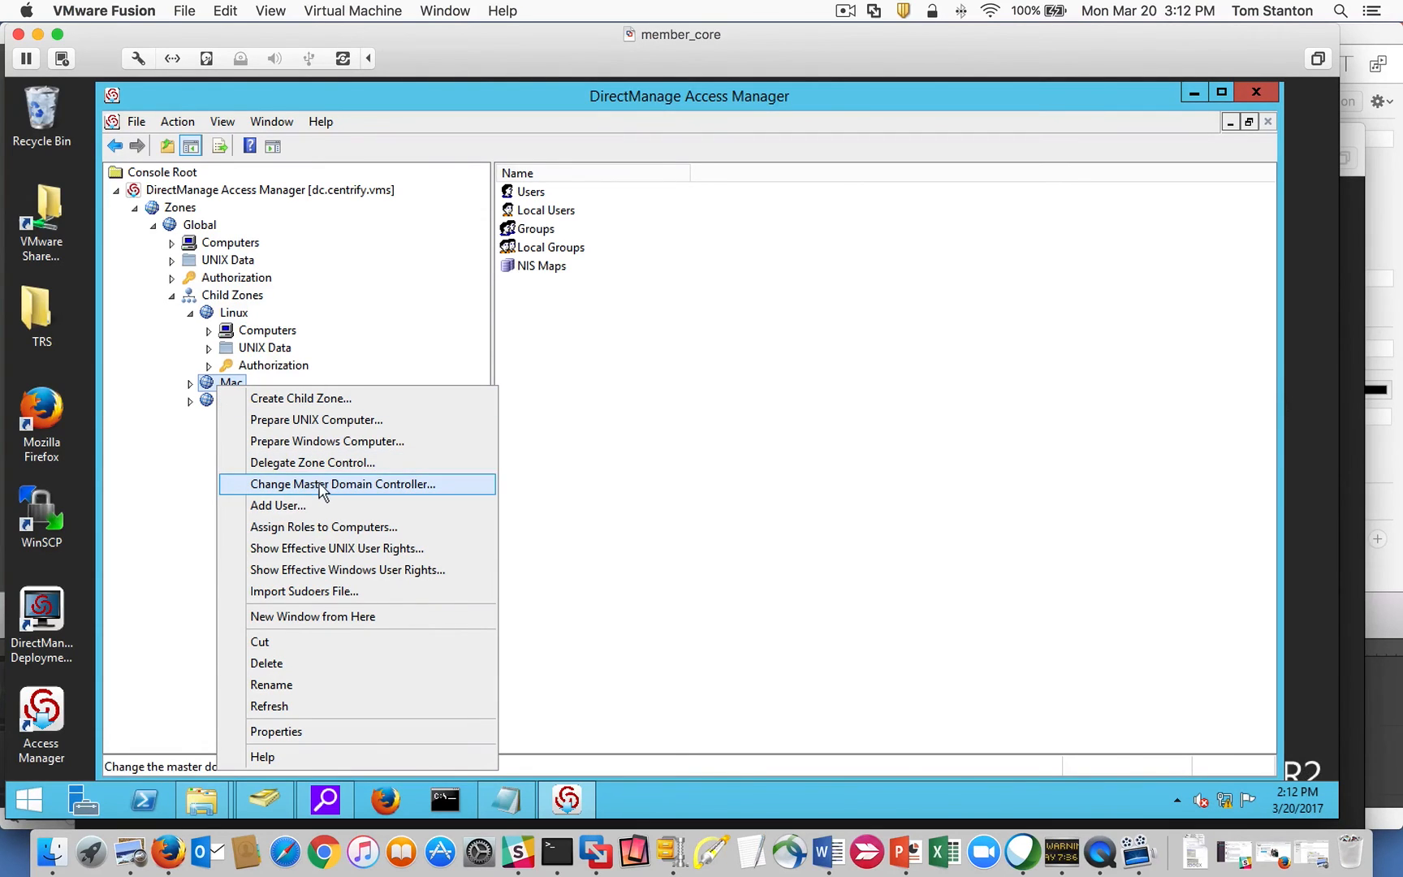
{"action": "left_click", "coordinate": [371, 550]}
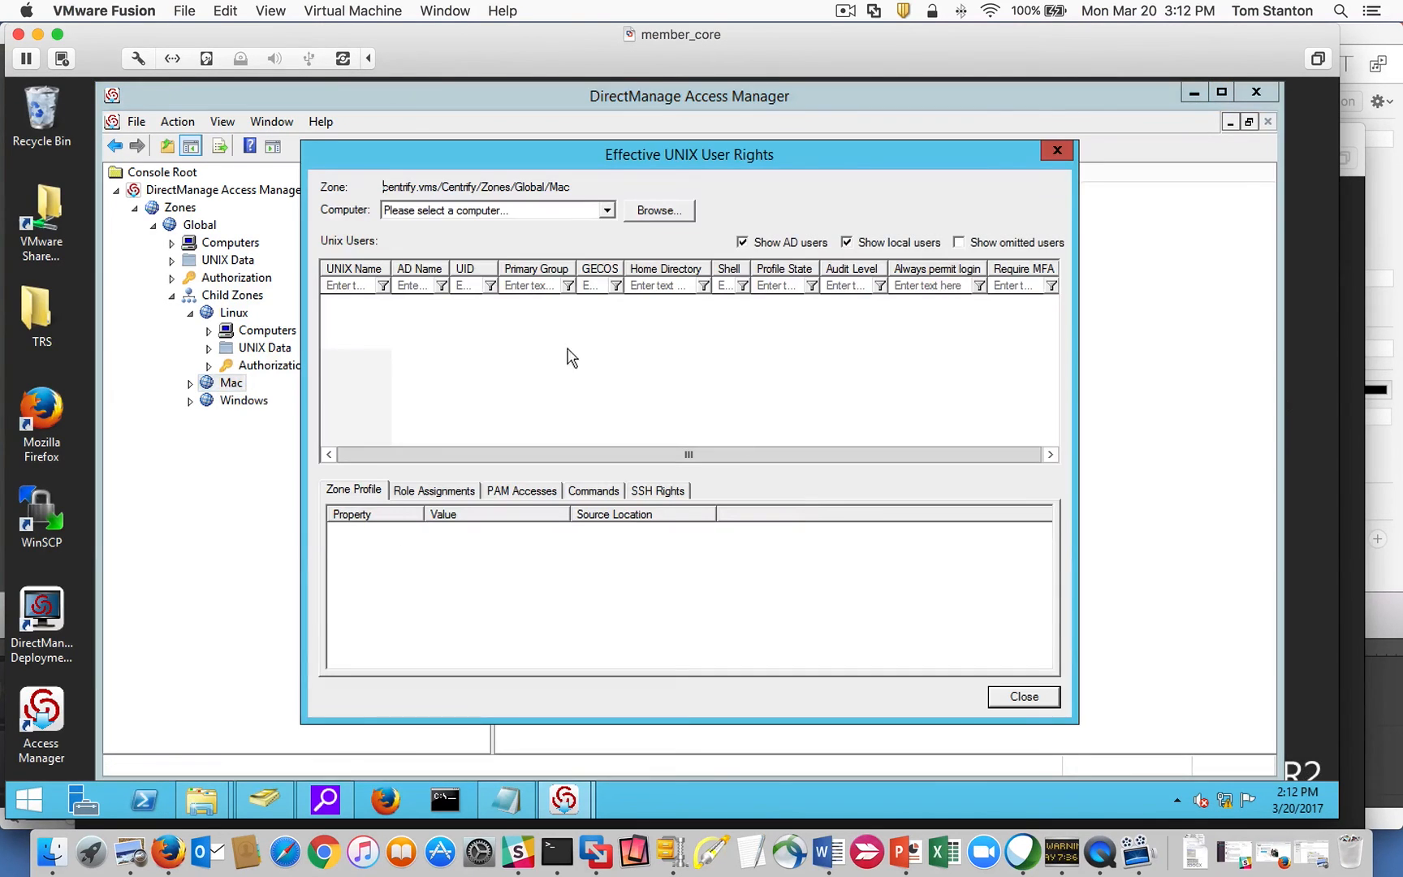
{"action": "left_click_drag", "start_coordinate": [459, 167], "coordinate": [532, 146]}
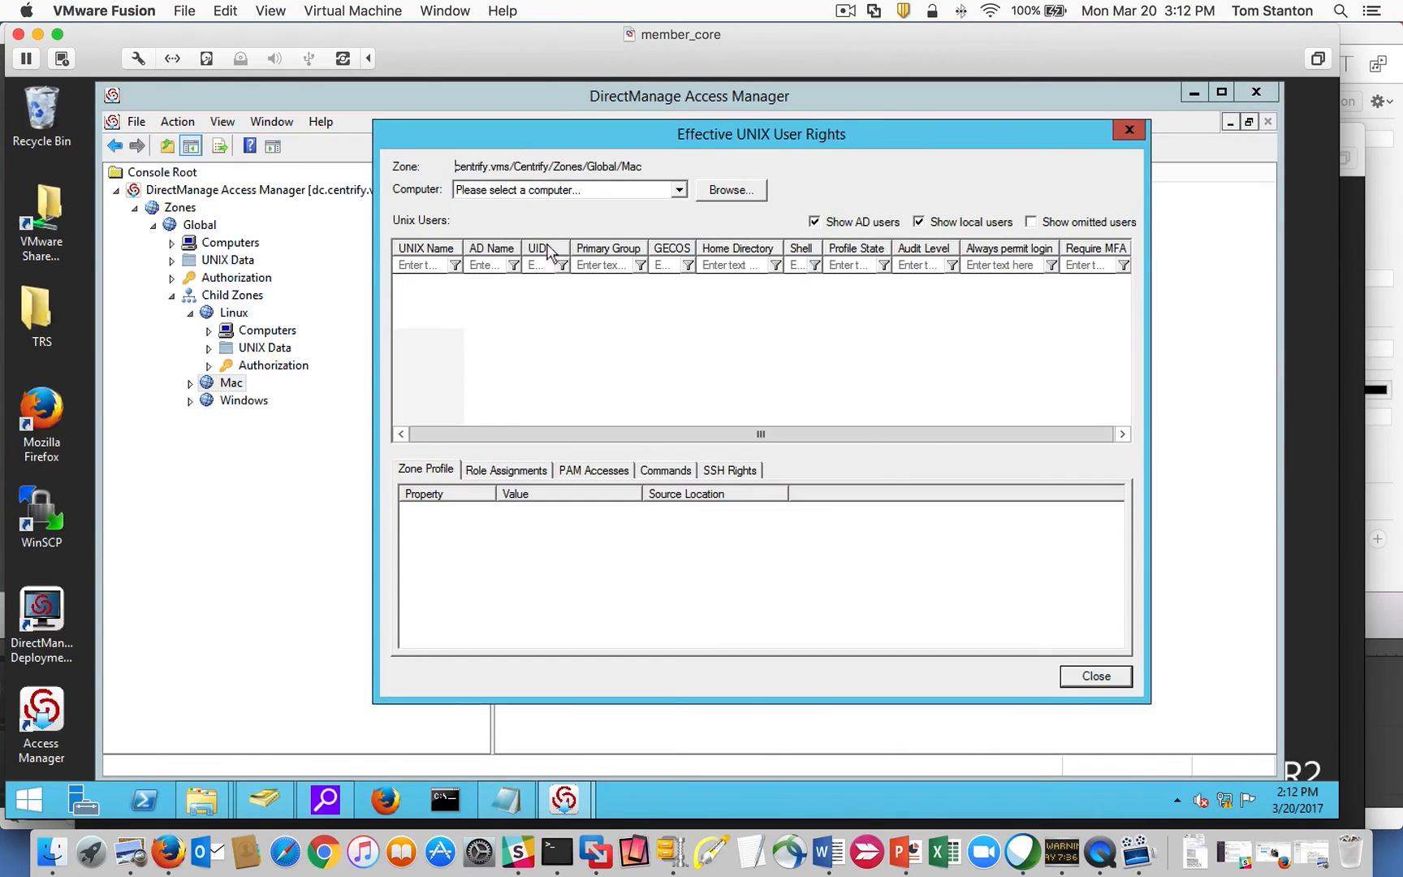
{"action": "left_click", "coordinate": [1128, 131]}
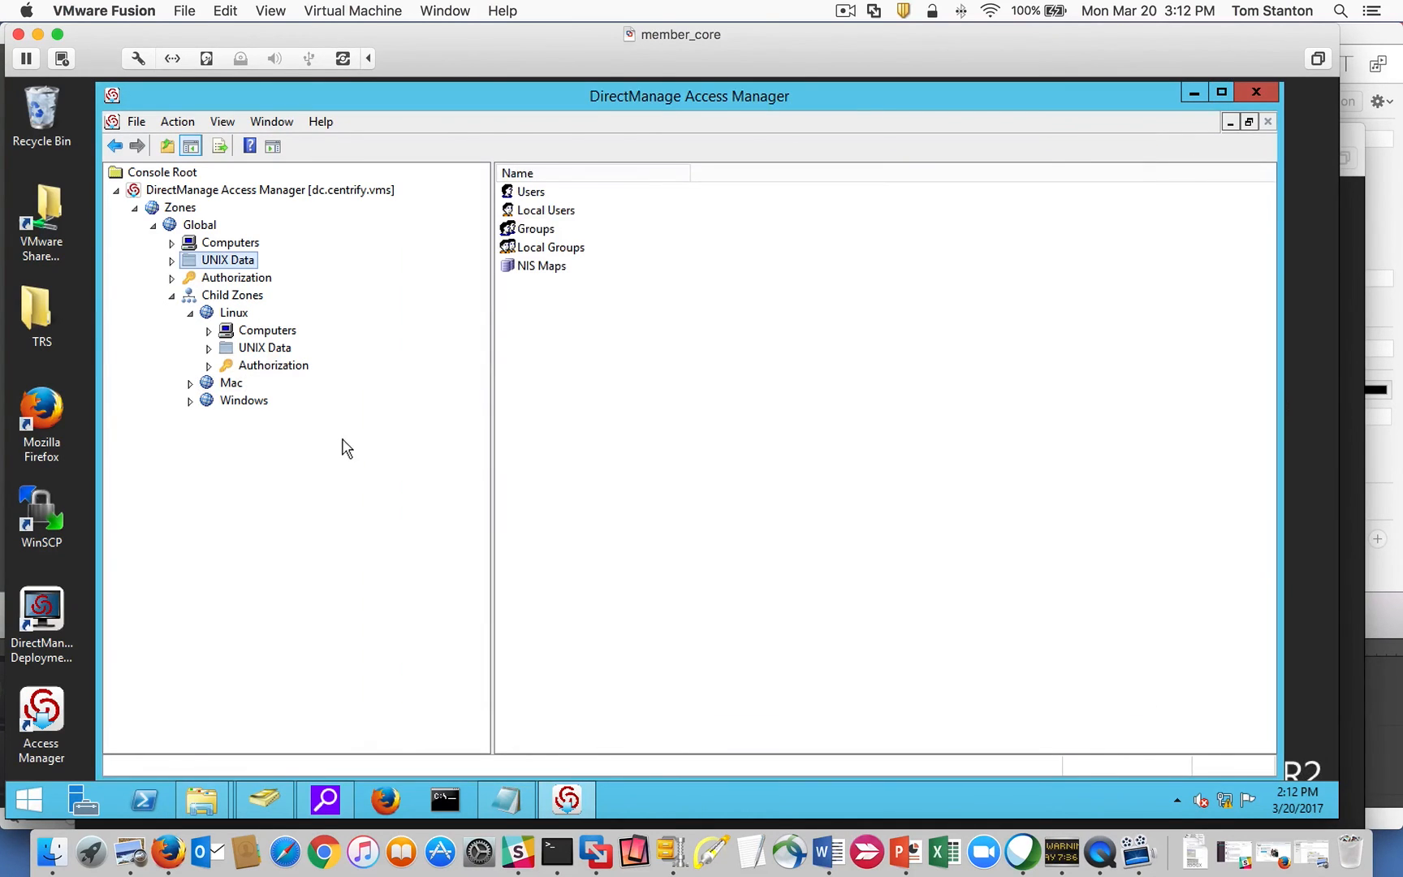
Expand the Mac zone's Authorization branch and select Role Assignments.
{"action": "left_click", "coordinate": [188, 383]}
{"action": "left_click", "coordinate": [209, 436]}
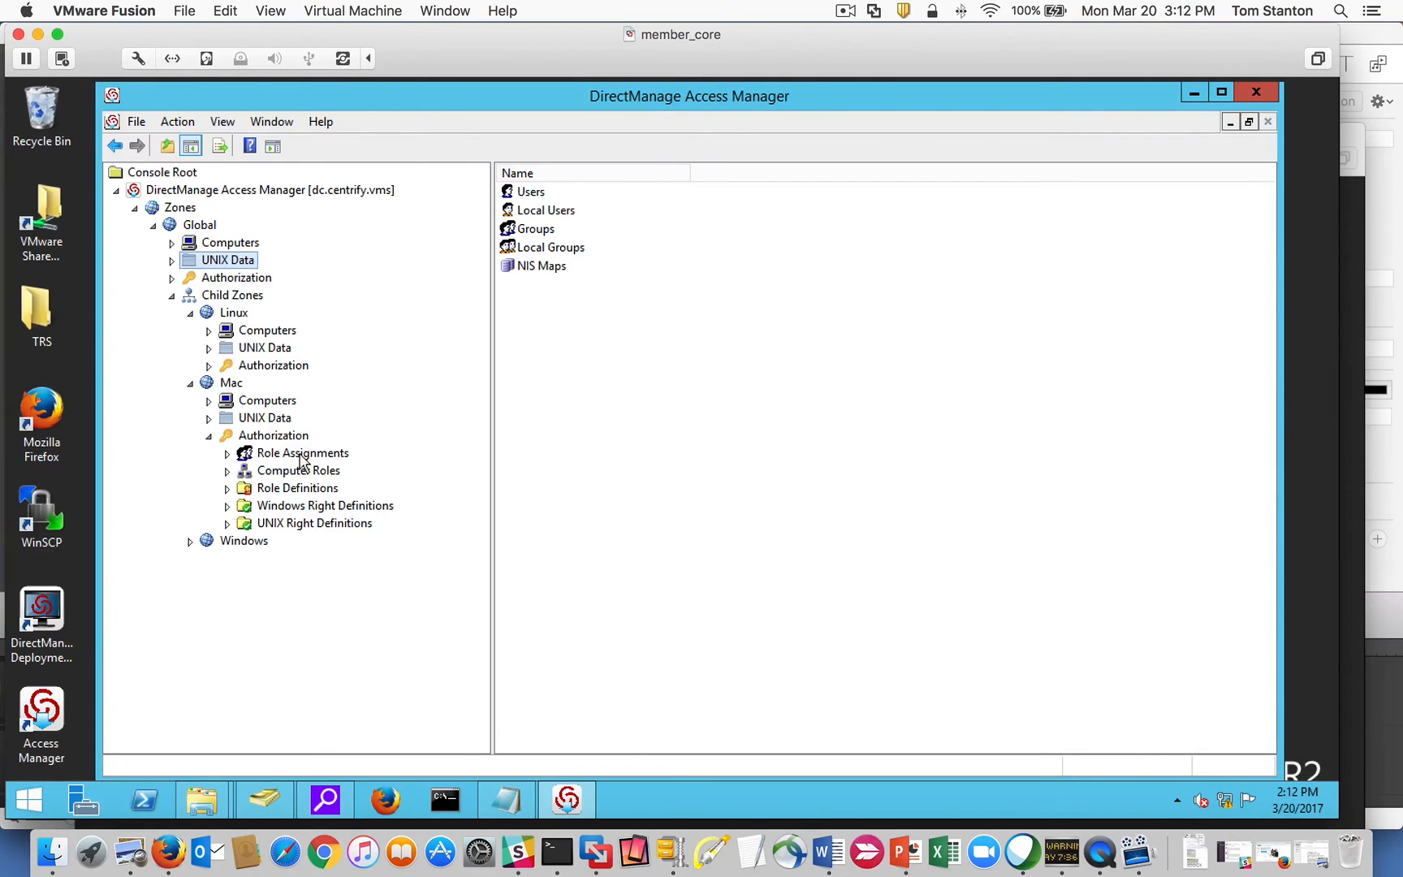
{"action": "left_click", "coordinate": [302, 456]}
Start a Mac zone role assignment and choose the UNIX Login/Global role.
{"action": "right_click", "coordinate": [599, 378]}
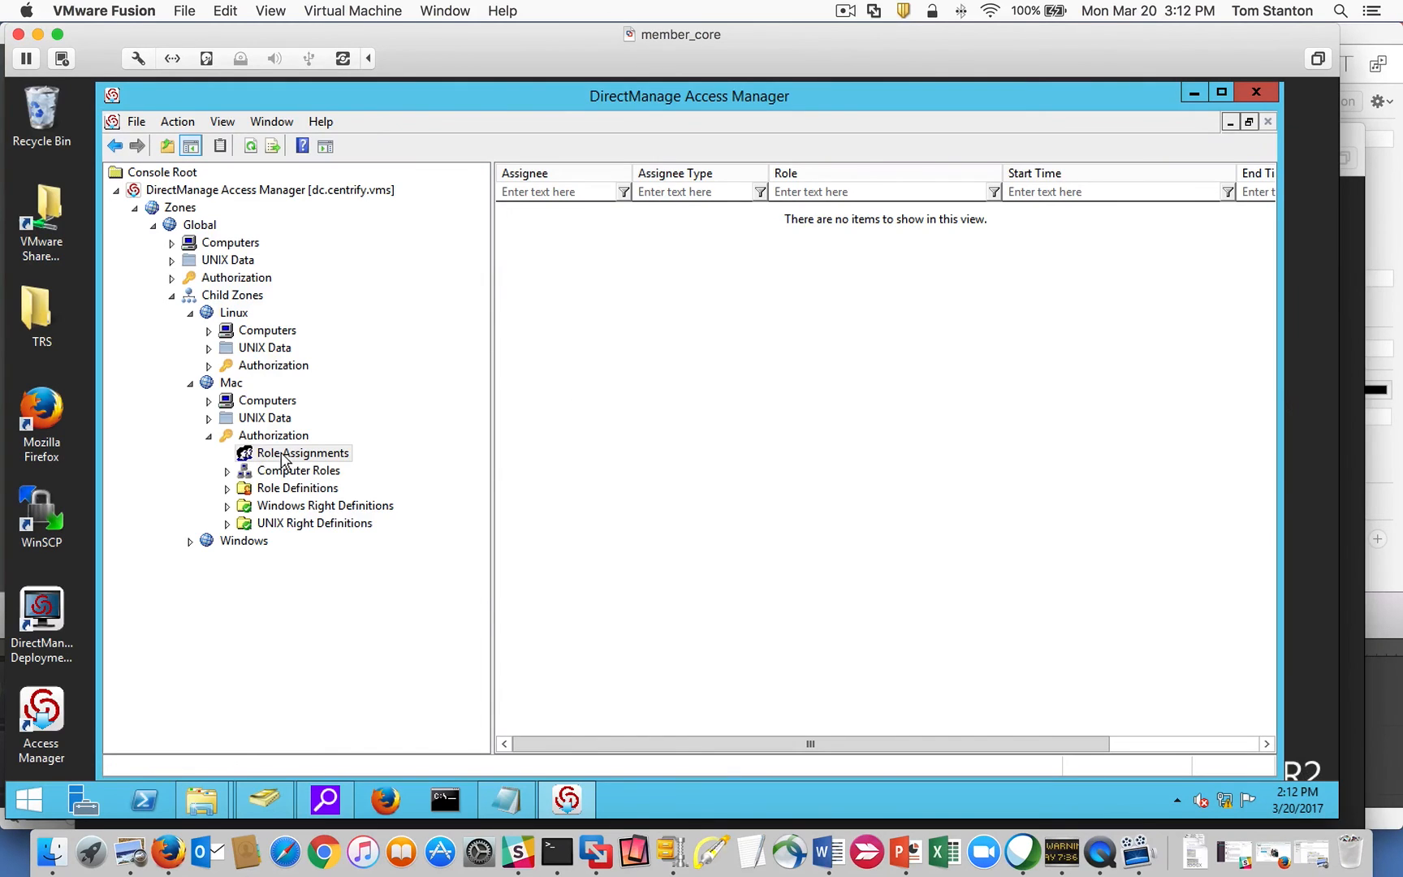
{"action": "right_click", "coordinate": [283, 456]}
{"action": "right_click", "coordinate": [601, 389]}
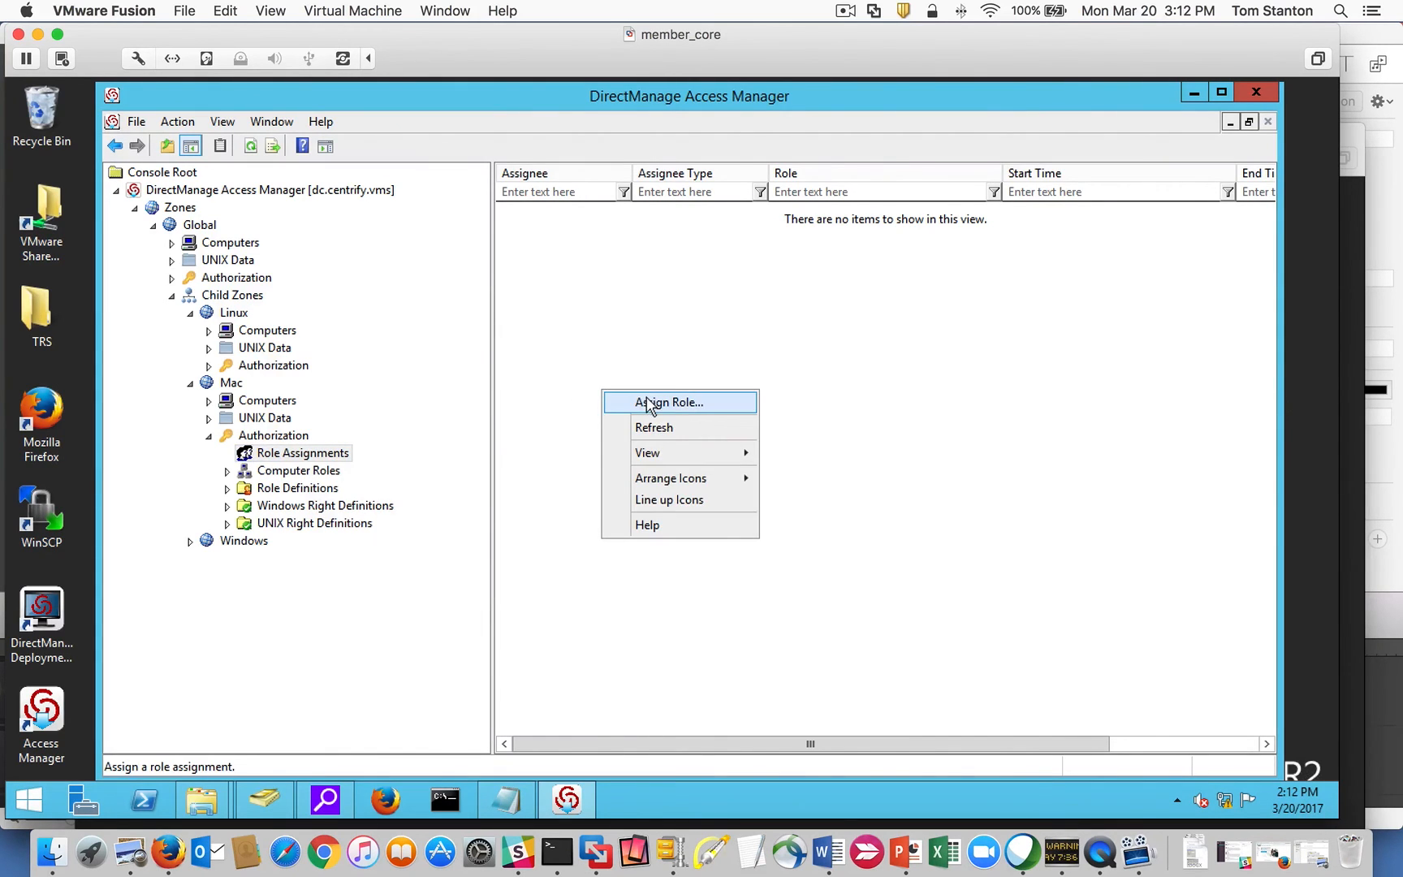
{"action": "left_click", "coordinate": [647, 403]}
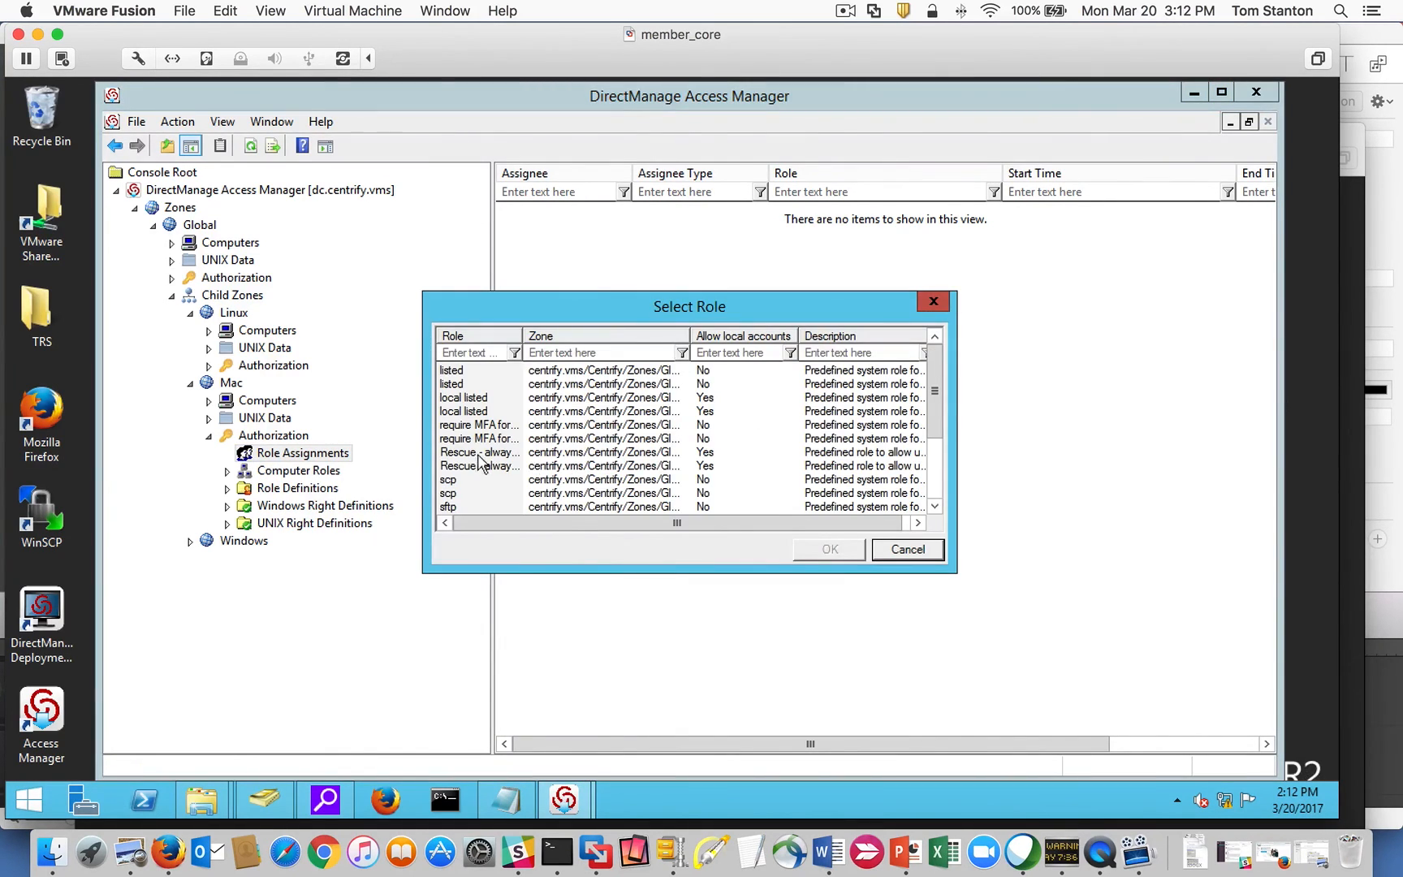
{"action": "left_click_drag", "start_coordinate": [933, 390], "coordinate": [936, 492]}
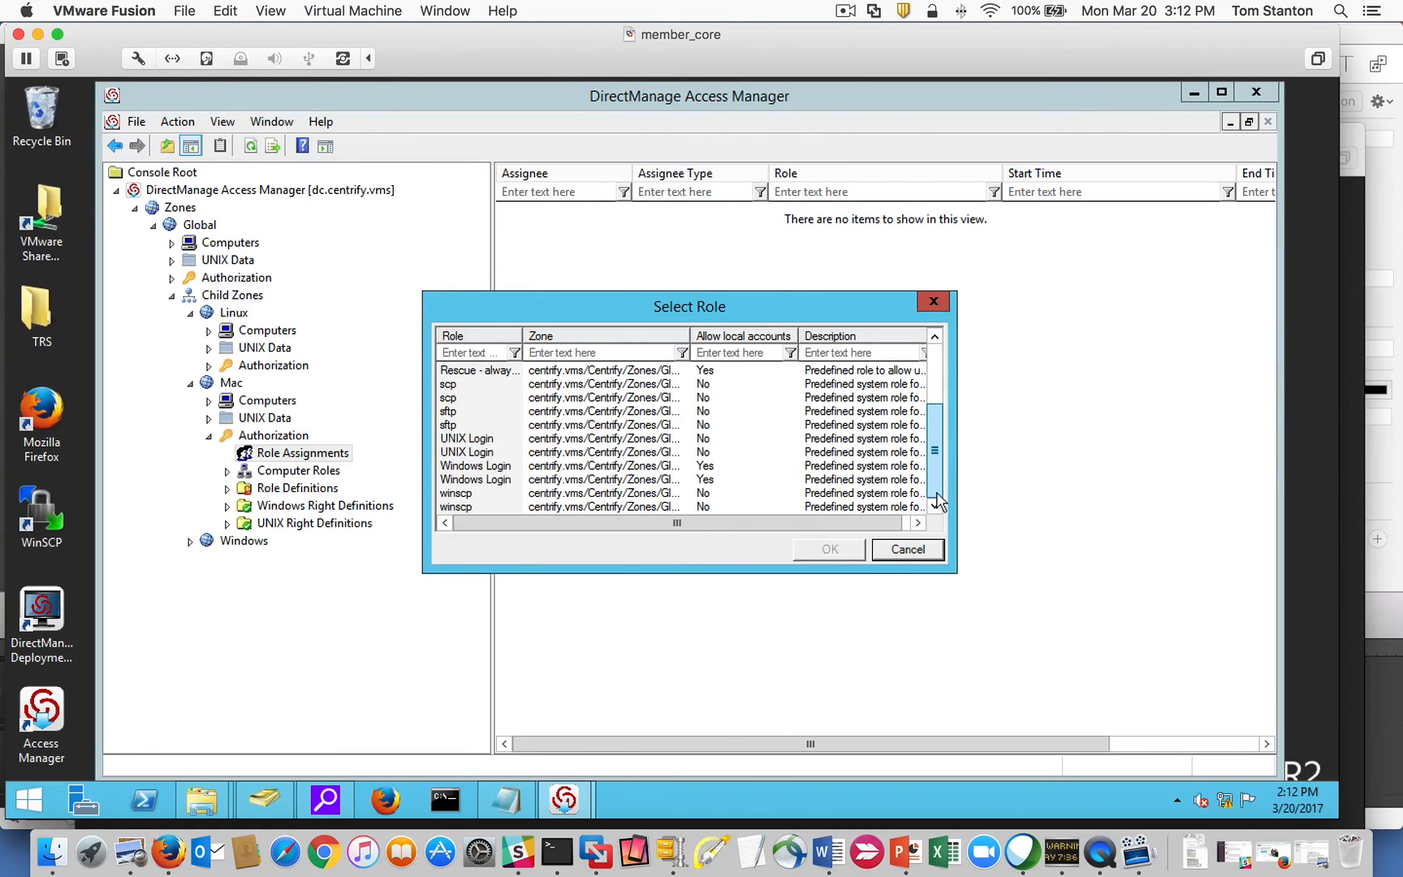
{"action": "double_click", "coordinate": [520, 339]}
{"action": "left_click", "coordinate": [468, 453]}
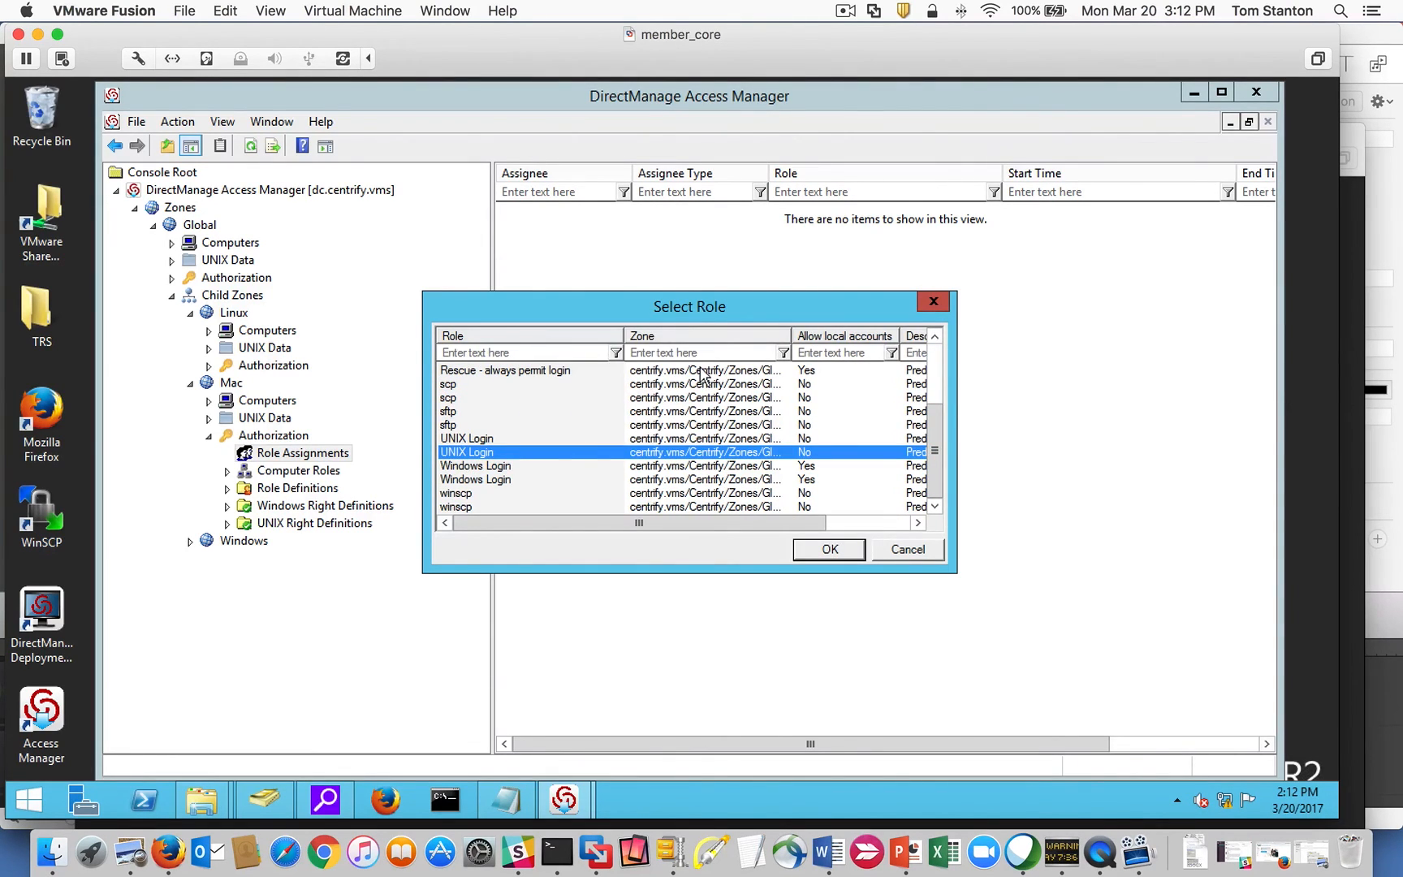
{"action": "double_click", "coordinate": [793, 335]}
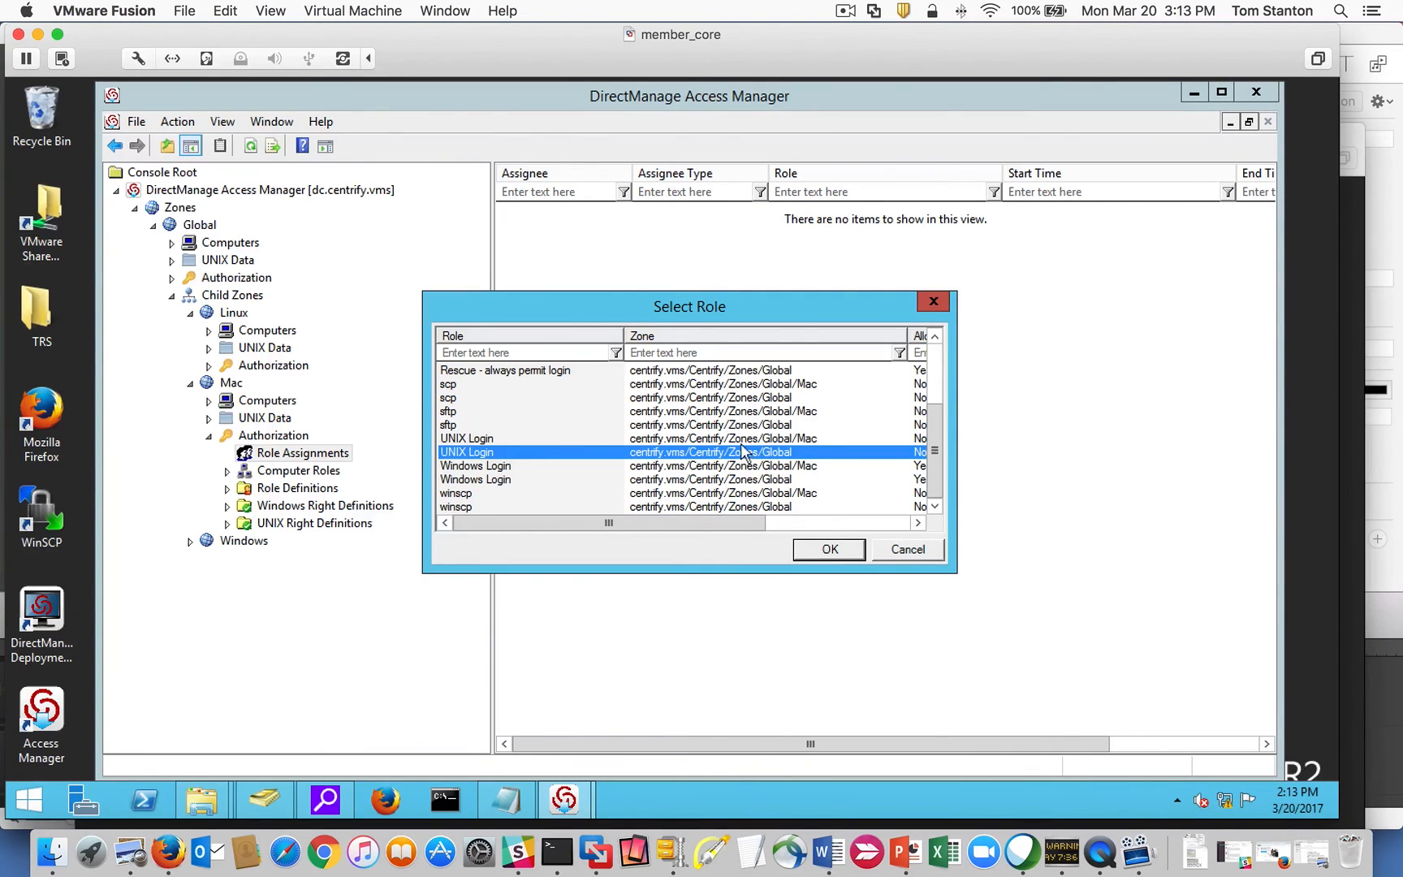
{"action": "left_click", "coordinate": [825, 548]}
Search for the user's AD account name and save them as the assignee.
{"action": "left_click", "coordinate": [782, 438]}
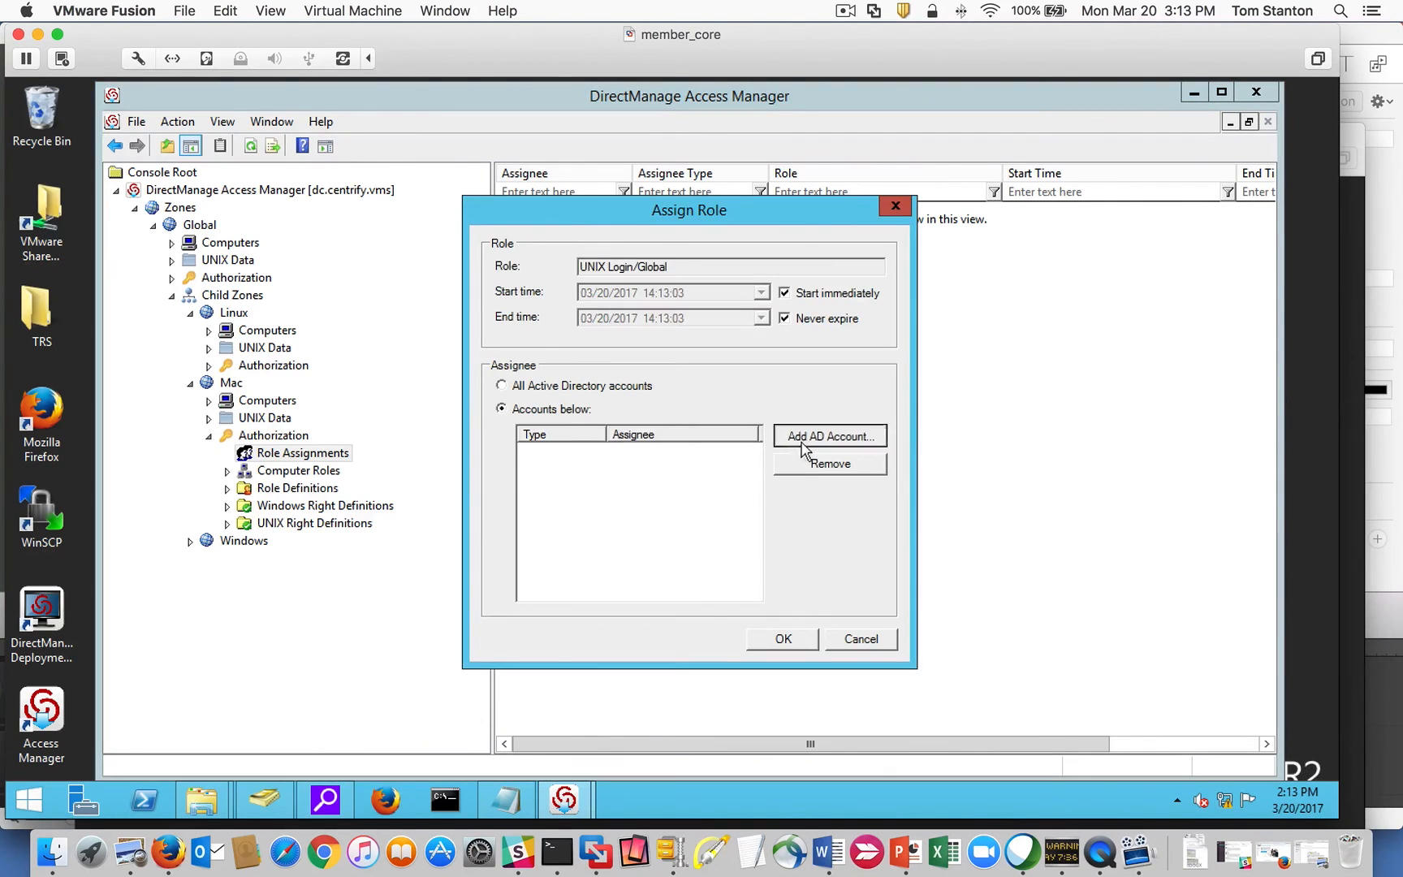
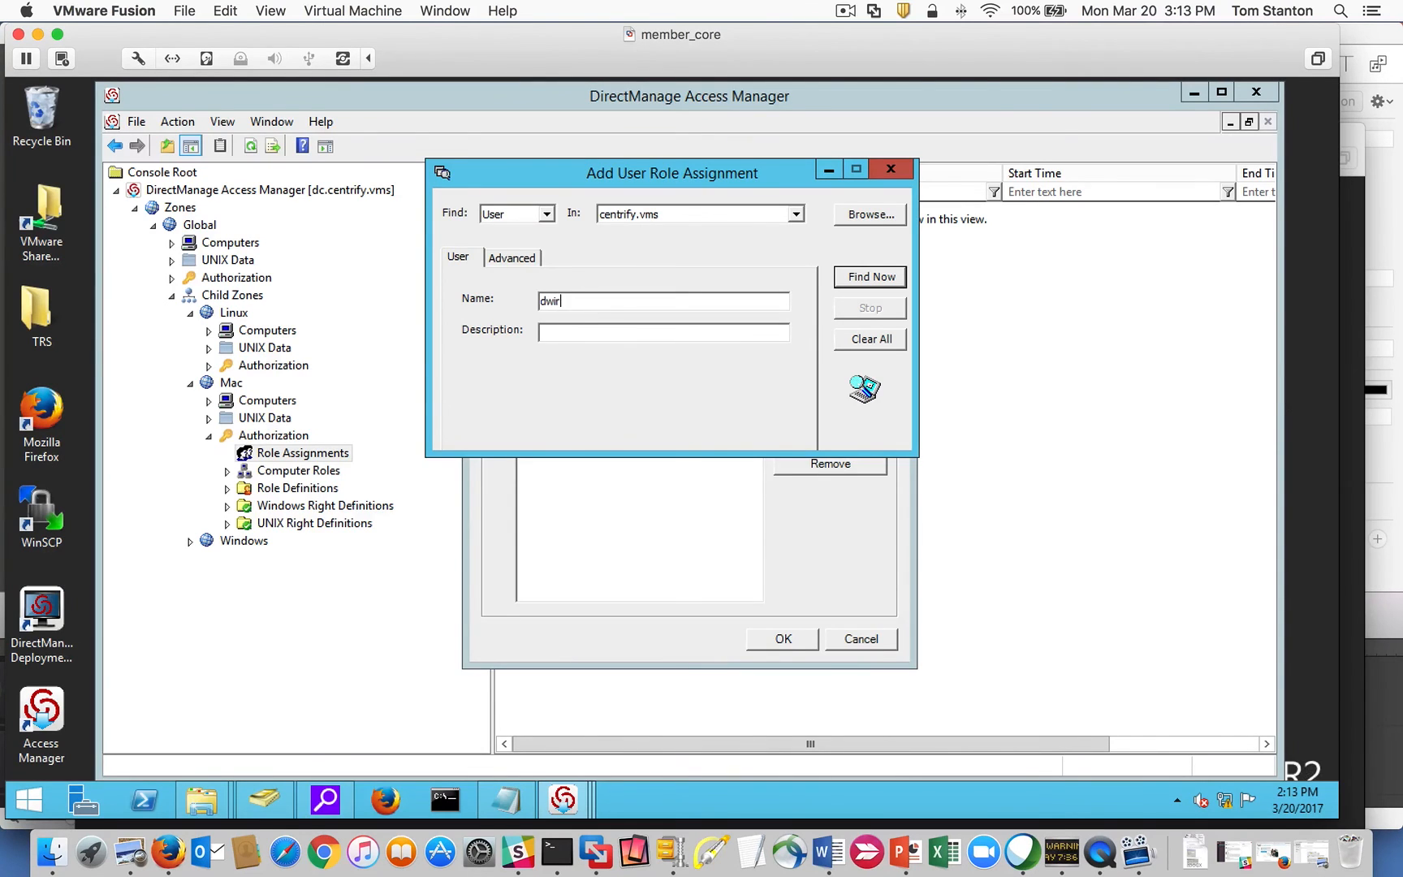
{"action": "key", "text": "Return"}
{"action": "left_click", "coordinate": [597, 499]}
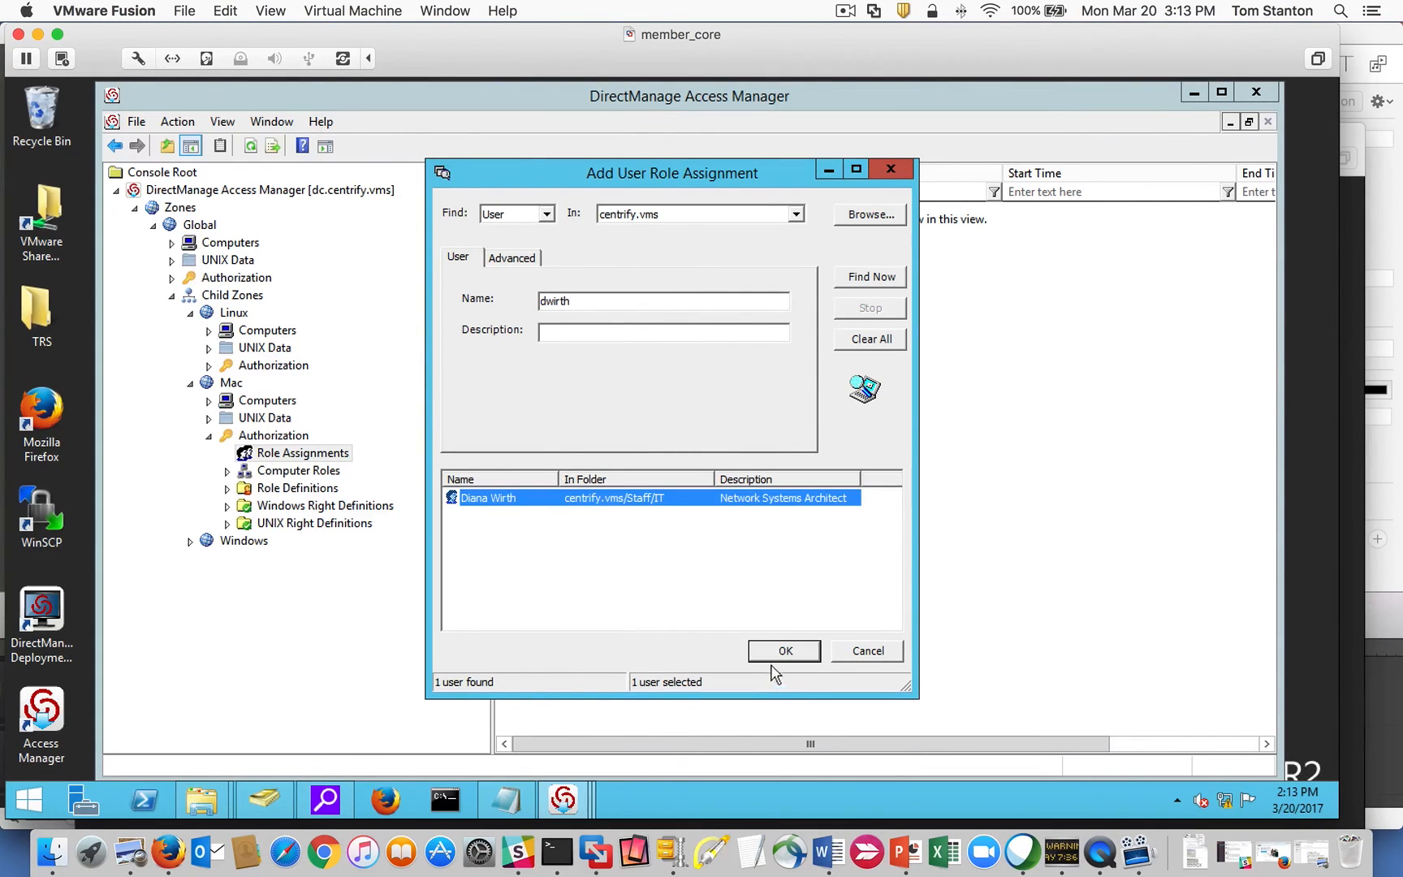
{"action": "left_click", "coordinate": [781, 651]}
{"action": "left_click", "coordinate": [783, 640]}
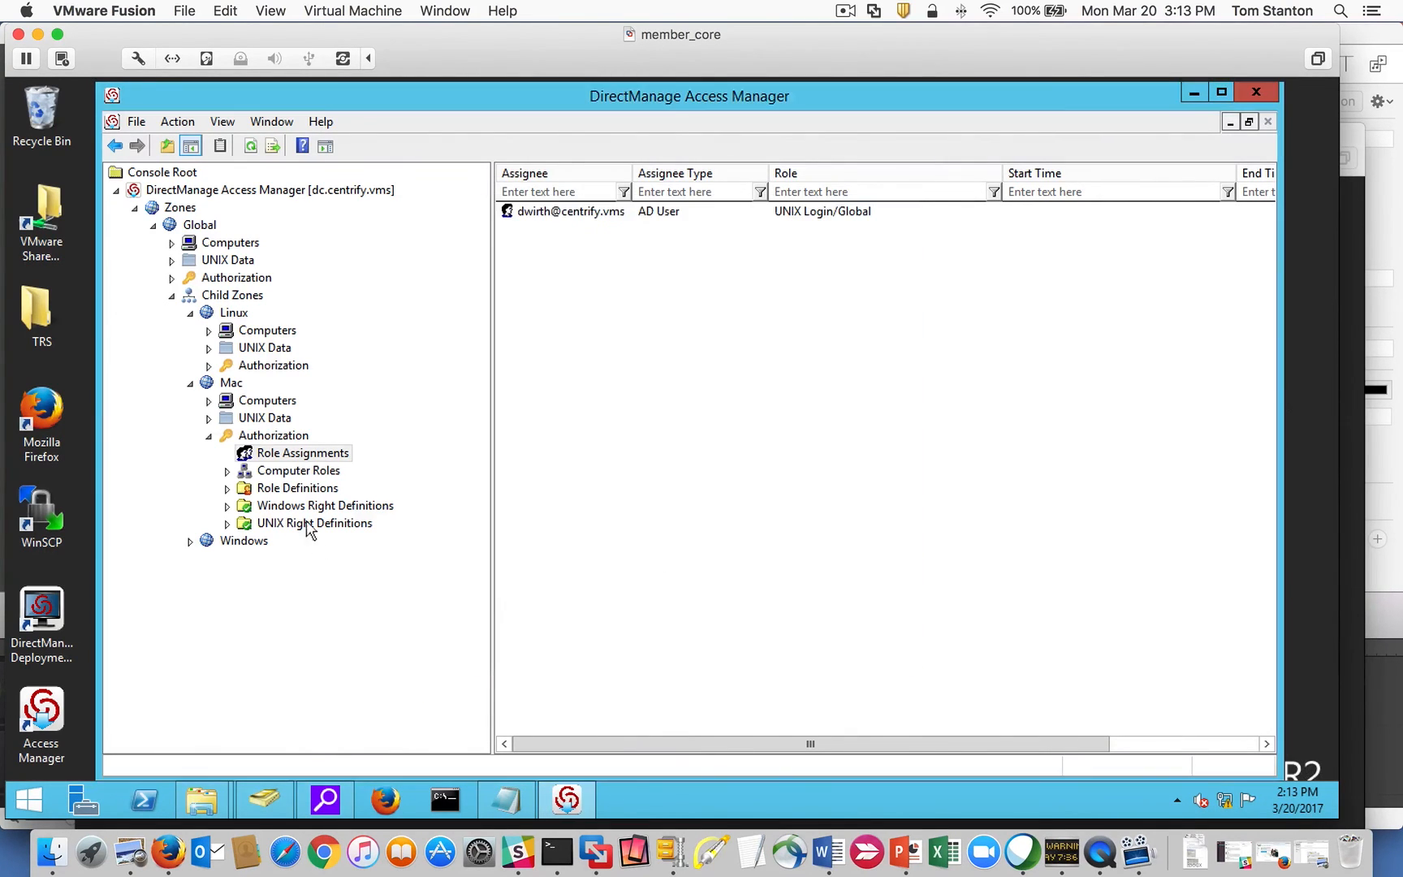
Recheck the Mac zone's effective UNIX user rights and show its authorization items.
{"action": "right_click", "coordinate": [228, 387]}
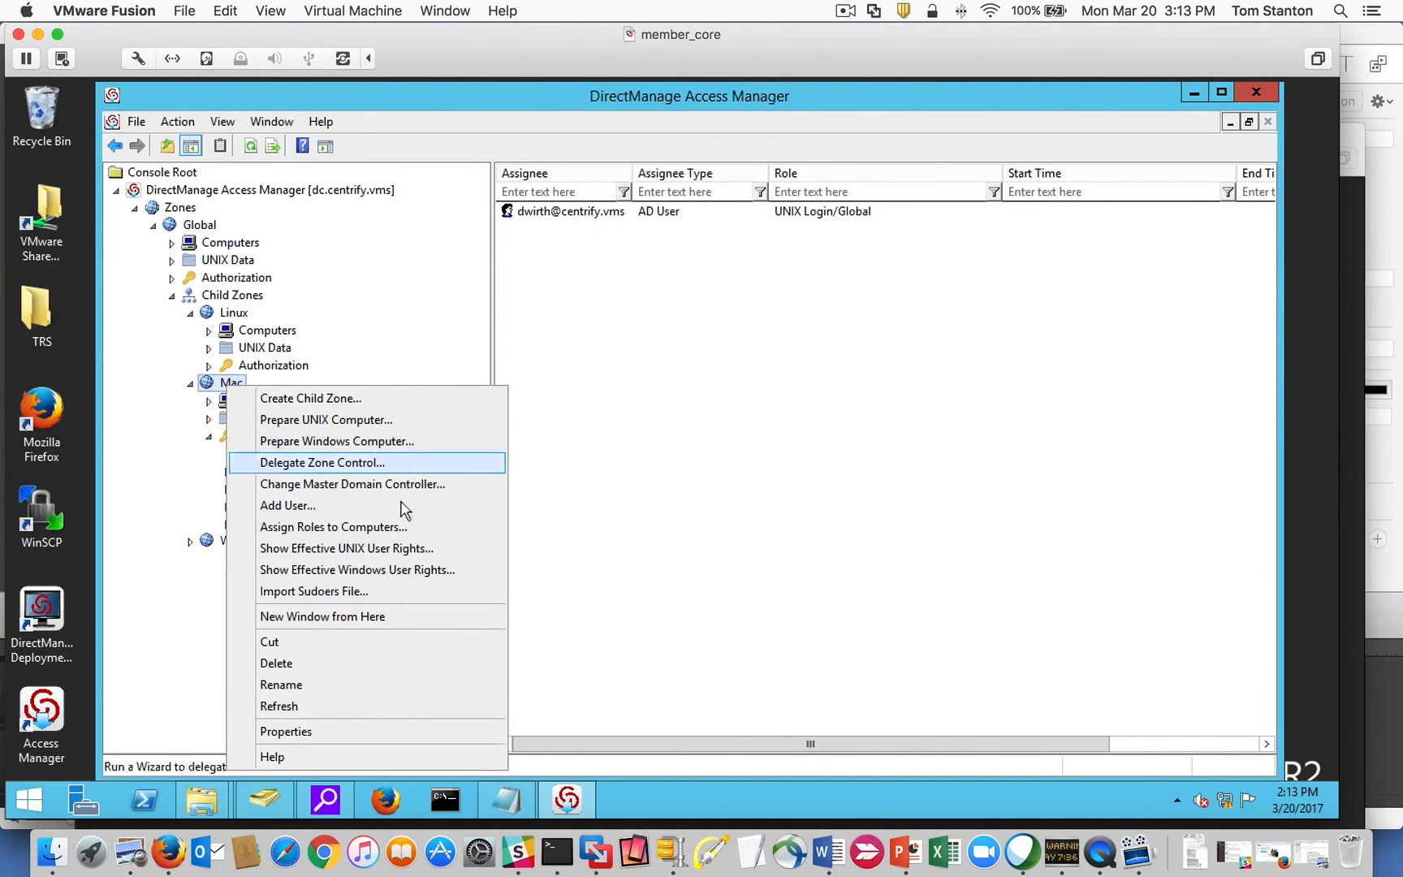
{"action": "left_click", "coordinate": [404, 549]}
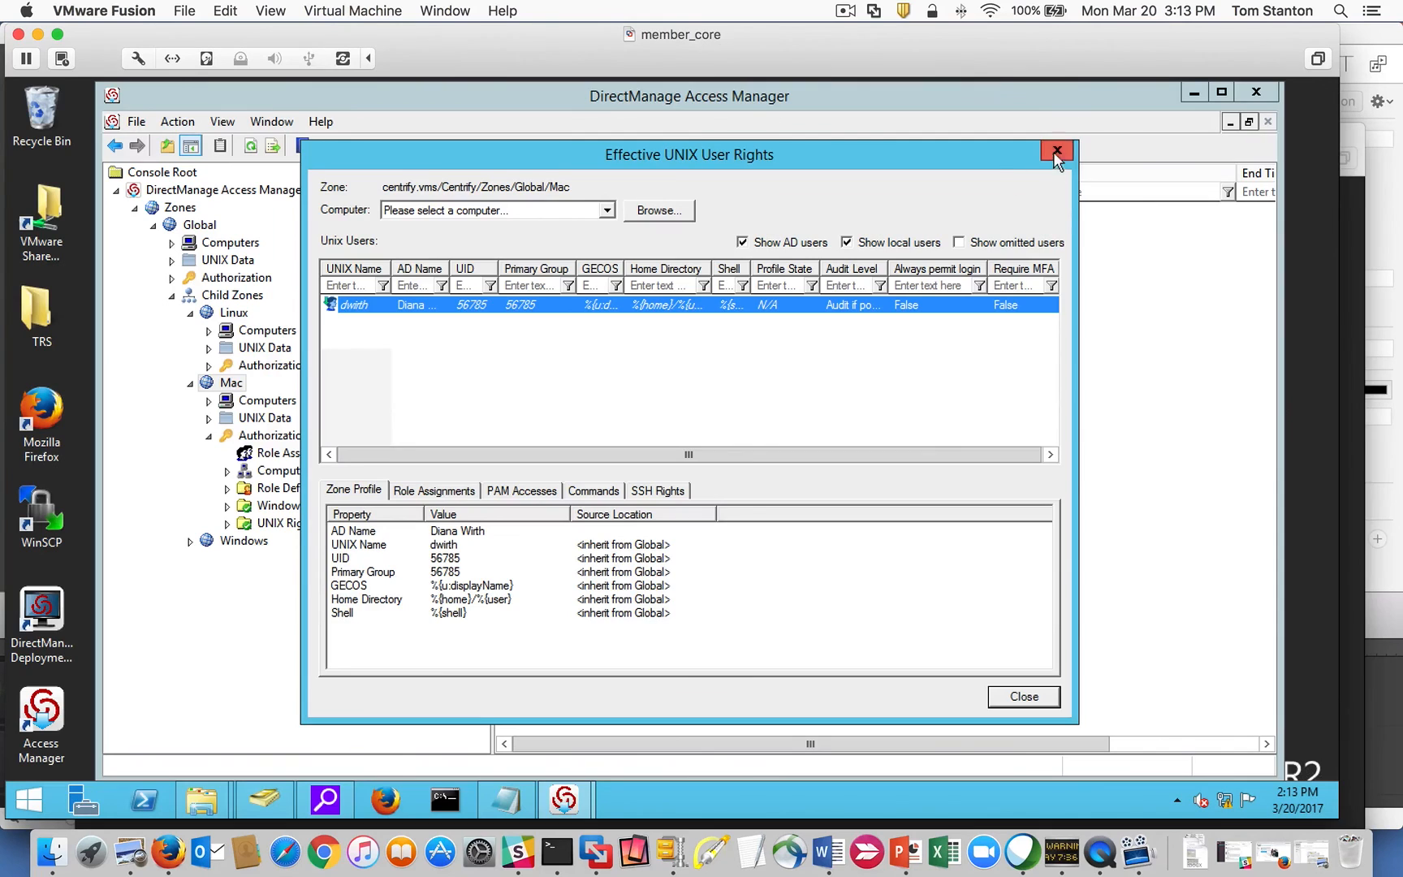
{"action": "left_click", "coordinate": [1055, 153]}
{"action": "left_click", "coordinate": [208, 436]}
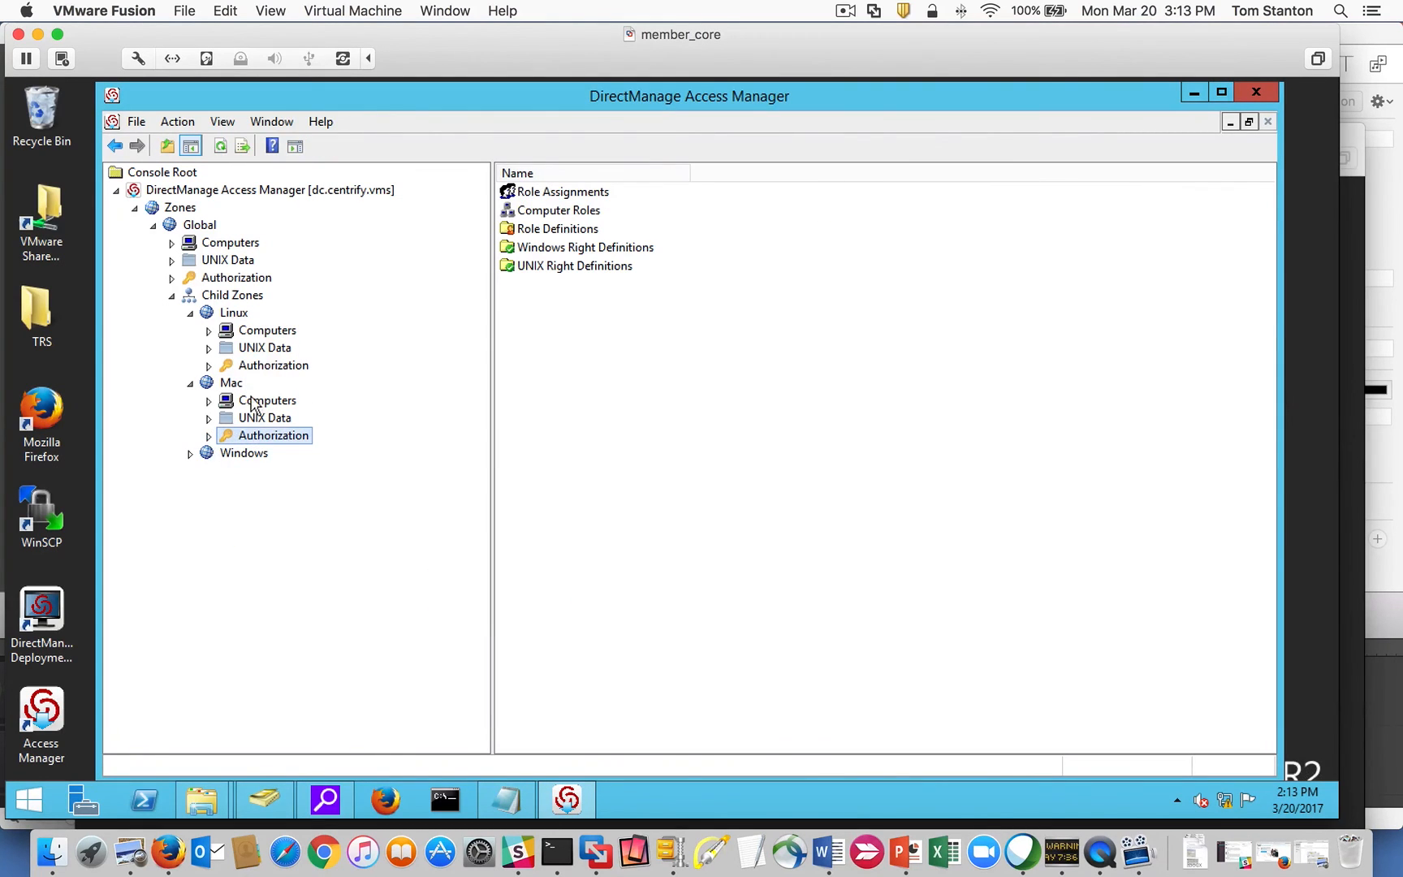
In the Windows zone's Role Assignments, start an assignment with the Windows Login/Global role.
{"action": "left_click", "coordinate": [191, 455]}
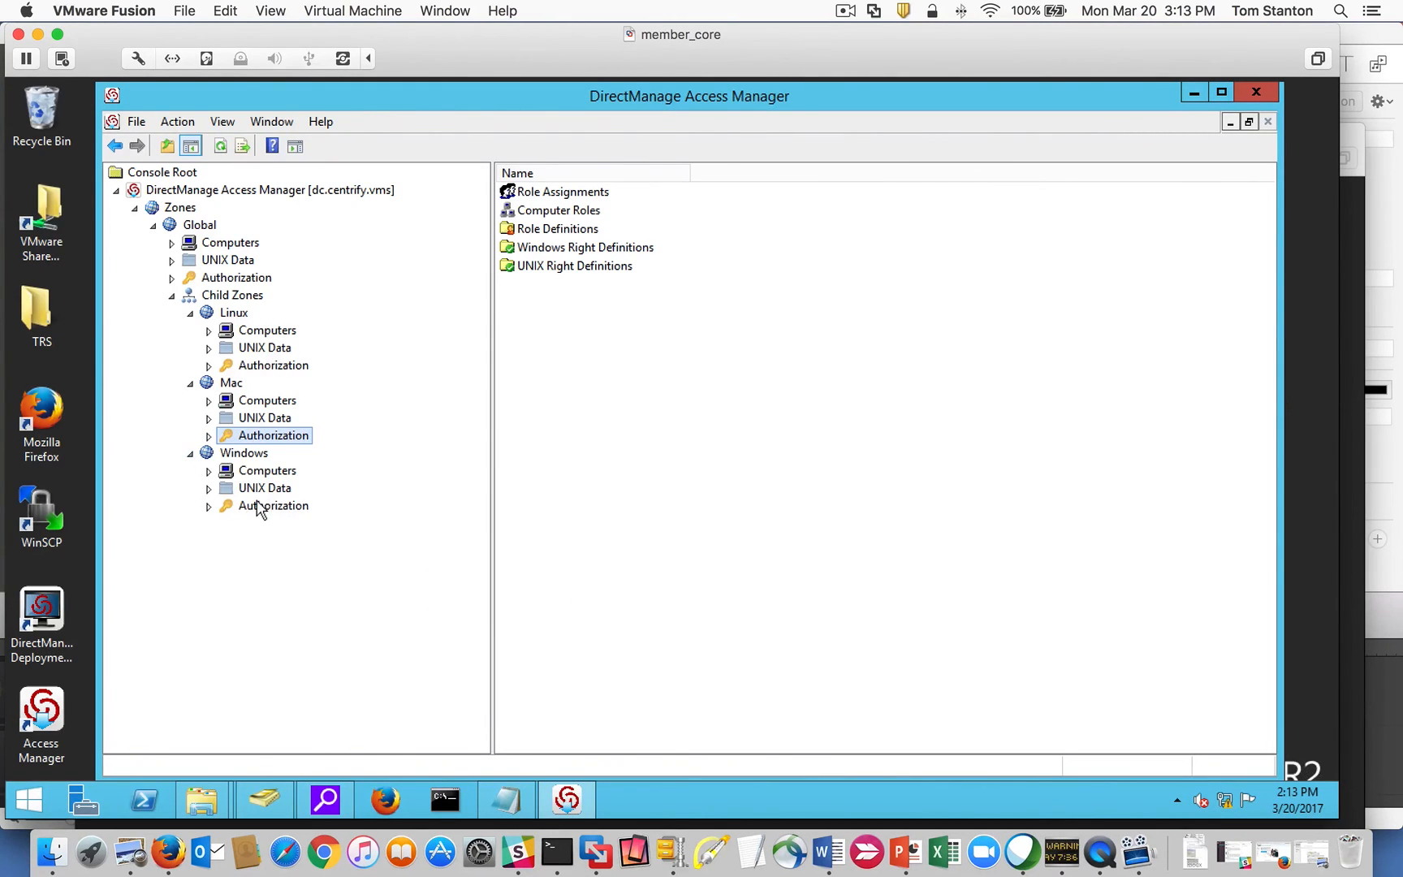
{"action": "left_click", "coordinate": [209, 506]}
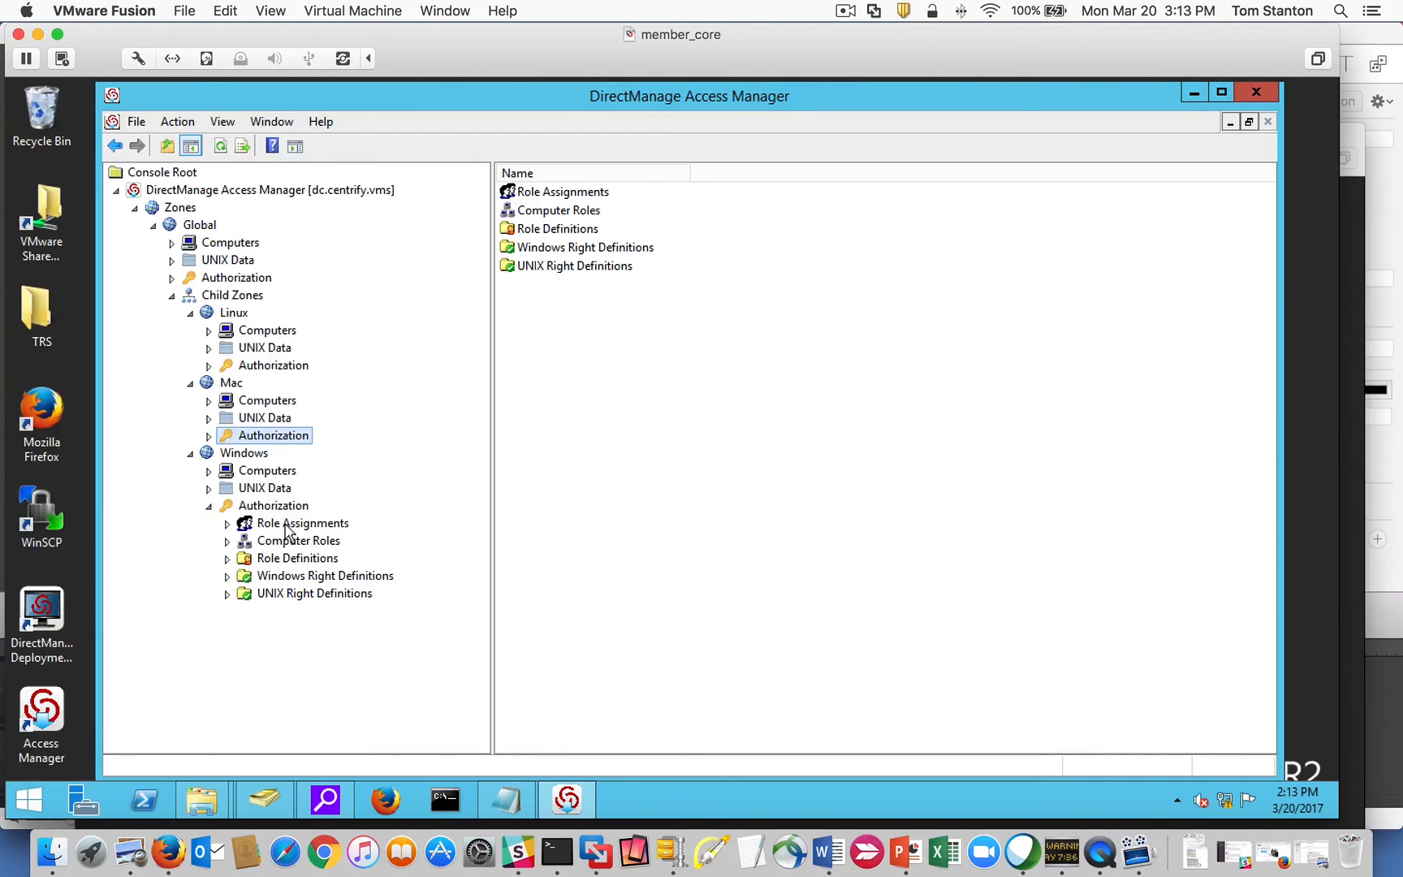
{"action": "left_click", "coordinate": [300, 526]}
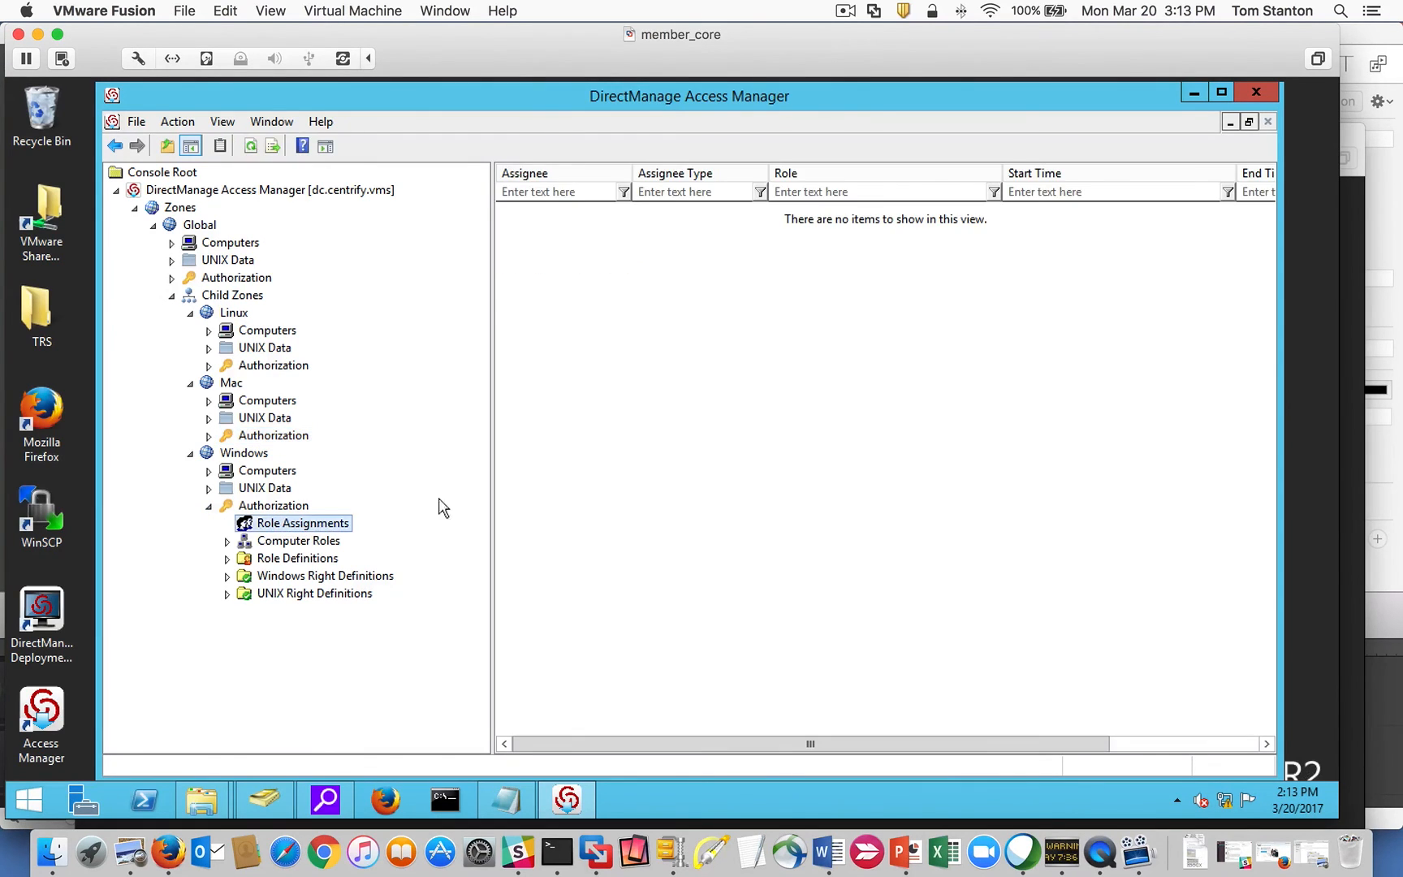
{"action": "right_click", "coordinate": [603, 367]}
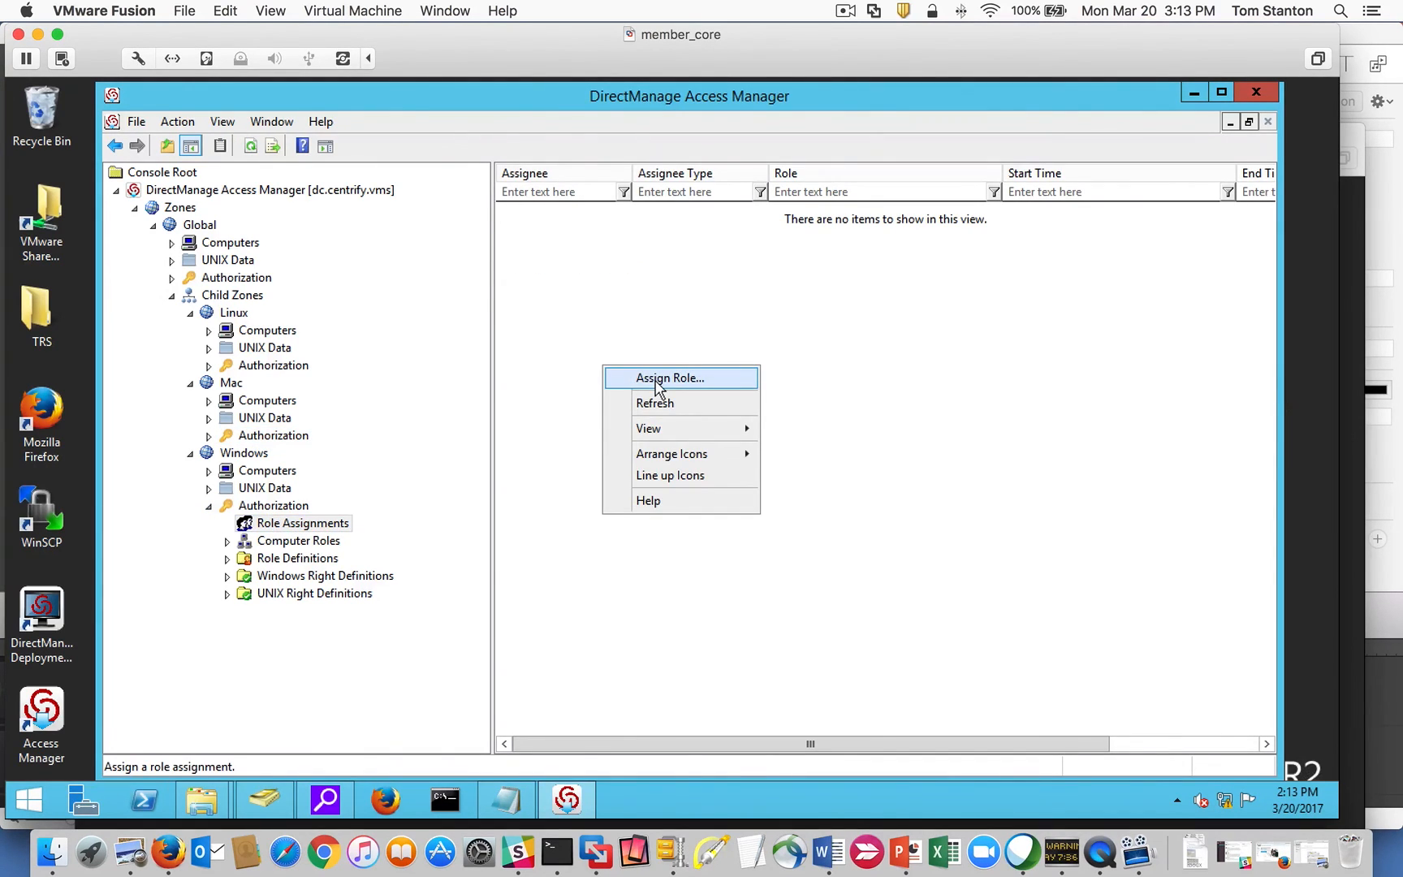
{"action": "left_click", "coordinate": [605, 323]}
{"action": "right_click", "coordinate": [603, 316]}
{"action": "left_click", "coordinate": [674, 328]}
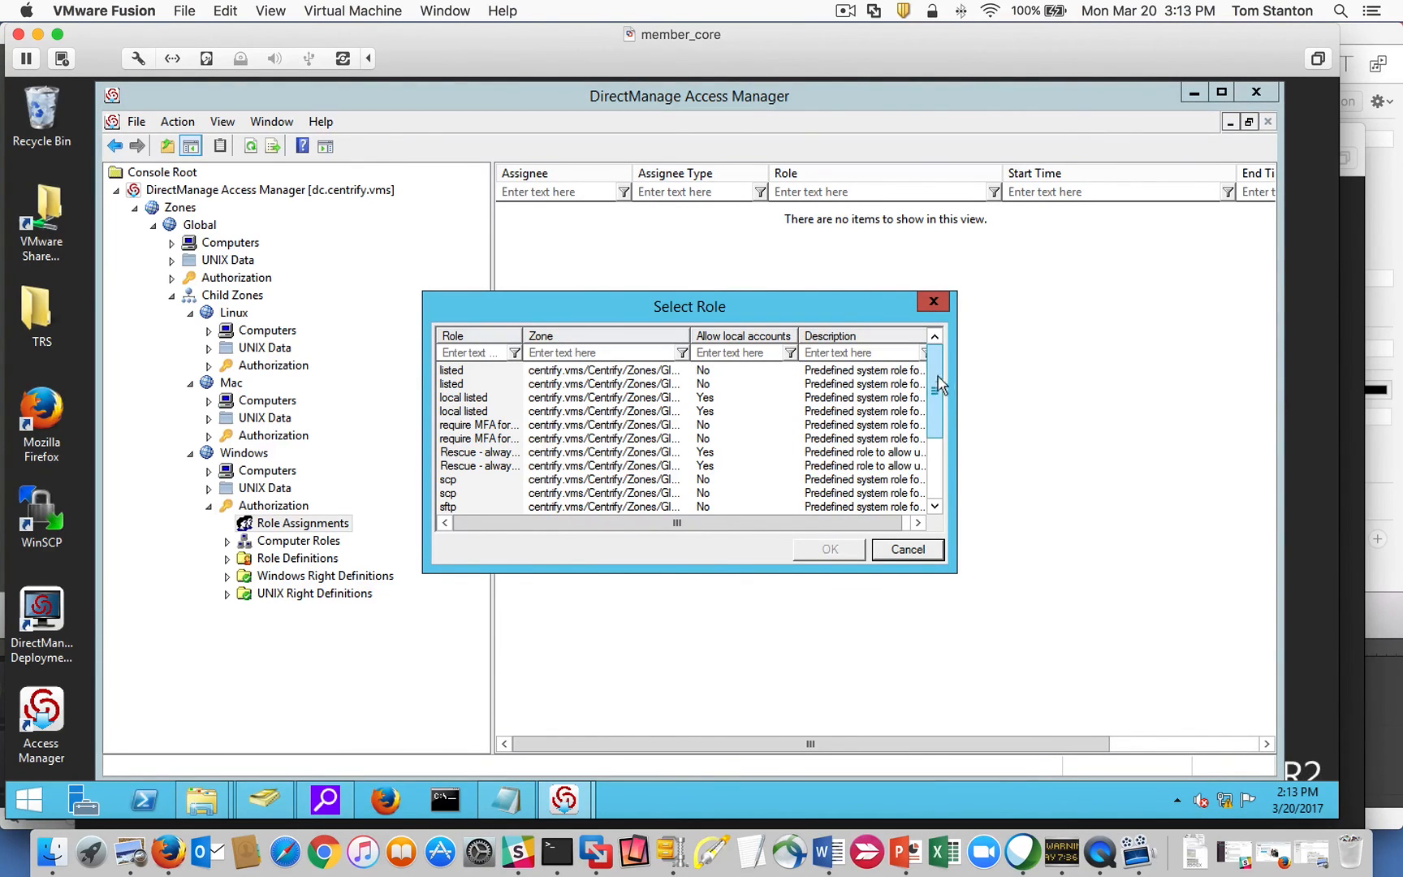
{"action": "scroll", "coordinate": [935, 382], "scroll_direction": "down", "scroll_amount": 2}
{"action": "left_click_drag", "start_coordinate": [522, 335], "coordinate": [562, 336]}
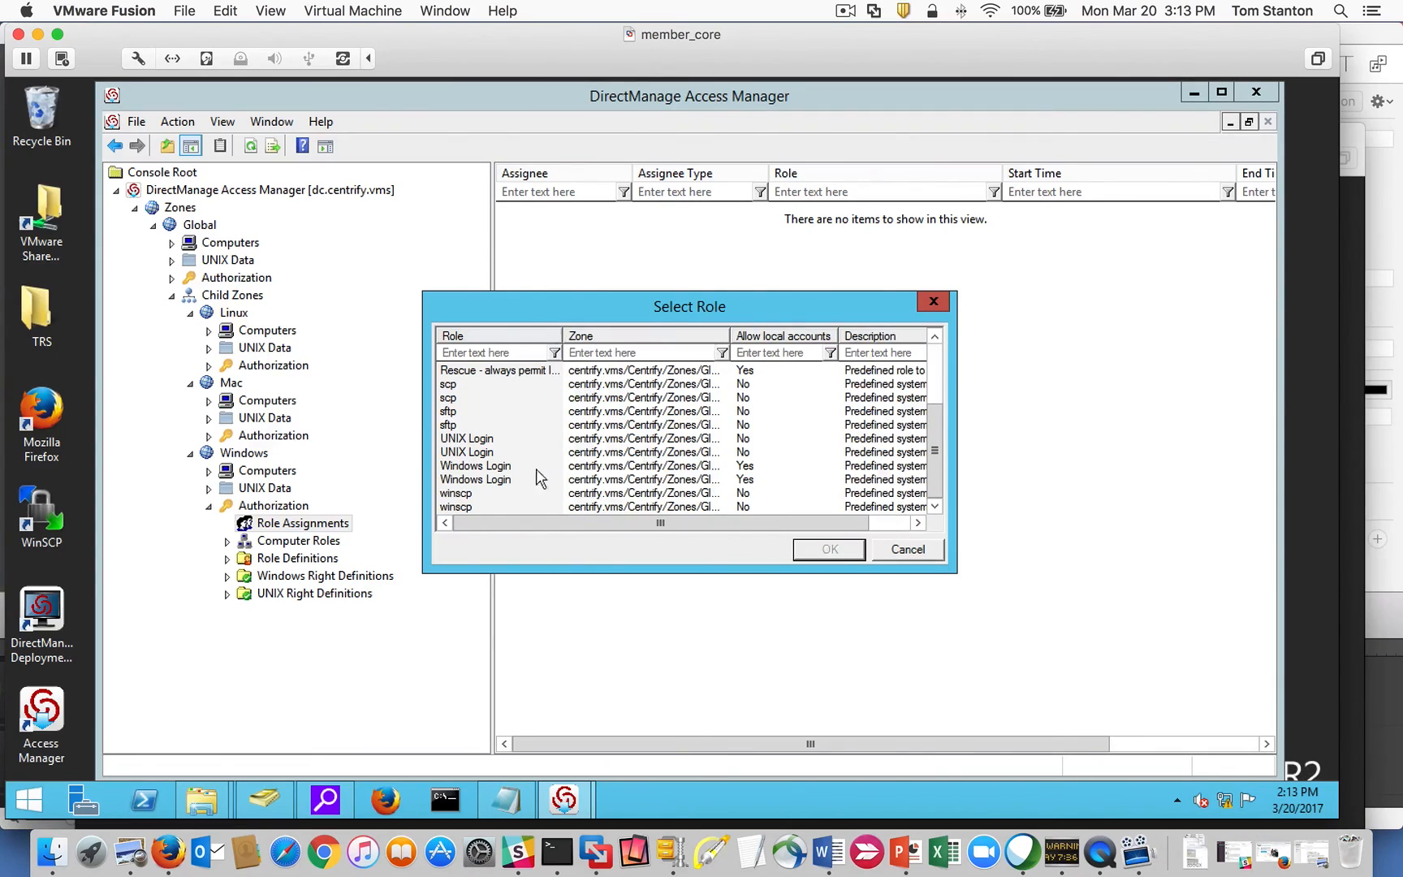
{"action": "left_click", "coordinate": [513, 479]}
{"action": "left_click_drag", "start_coordinate": [732, 336], "coordinate": [840, 335]}
{"action": "left_click", "coordinate": [845, 552]}
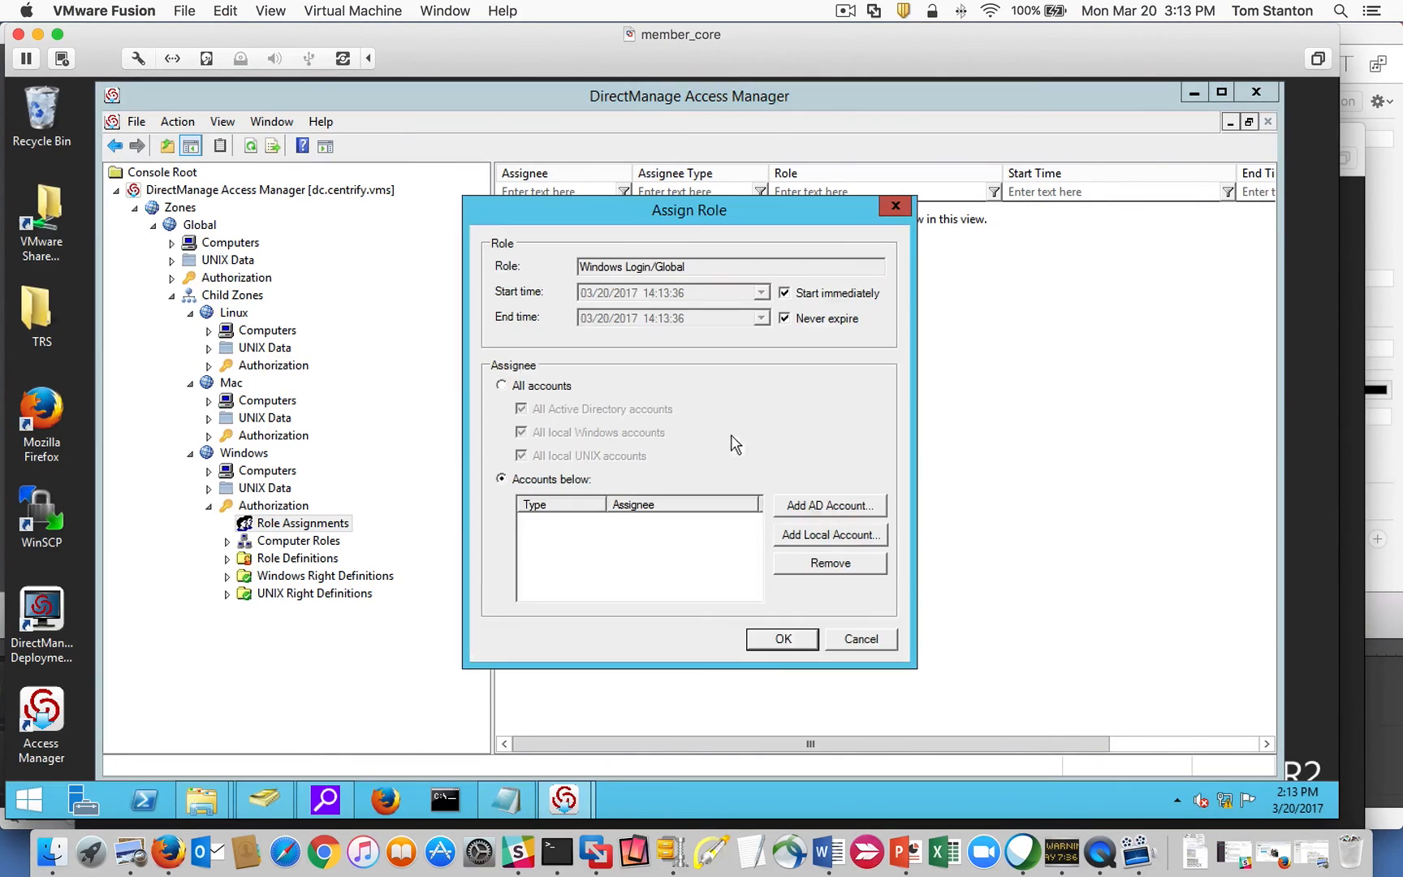
Search for the user's AD account and save them as the Windows Login assignee.
{"action": "left_click", "coordinate": [837, 505]}
{"action": "left_click", "coordinate": [579, 305]}
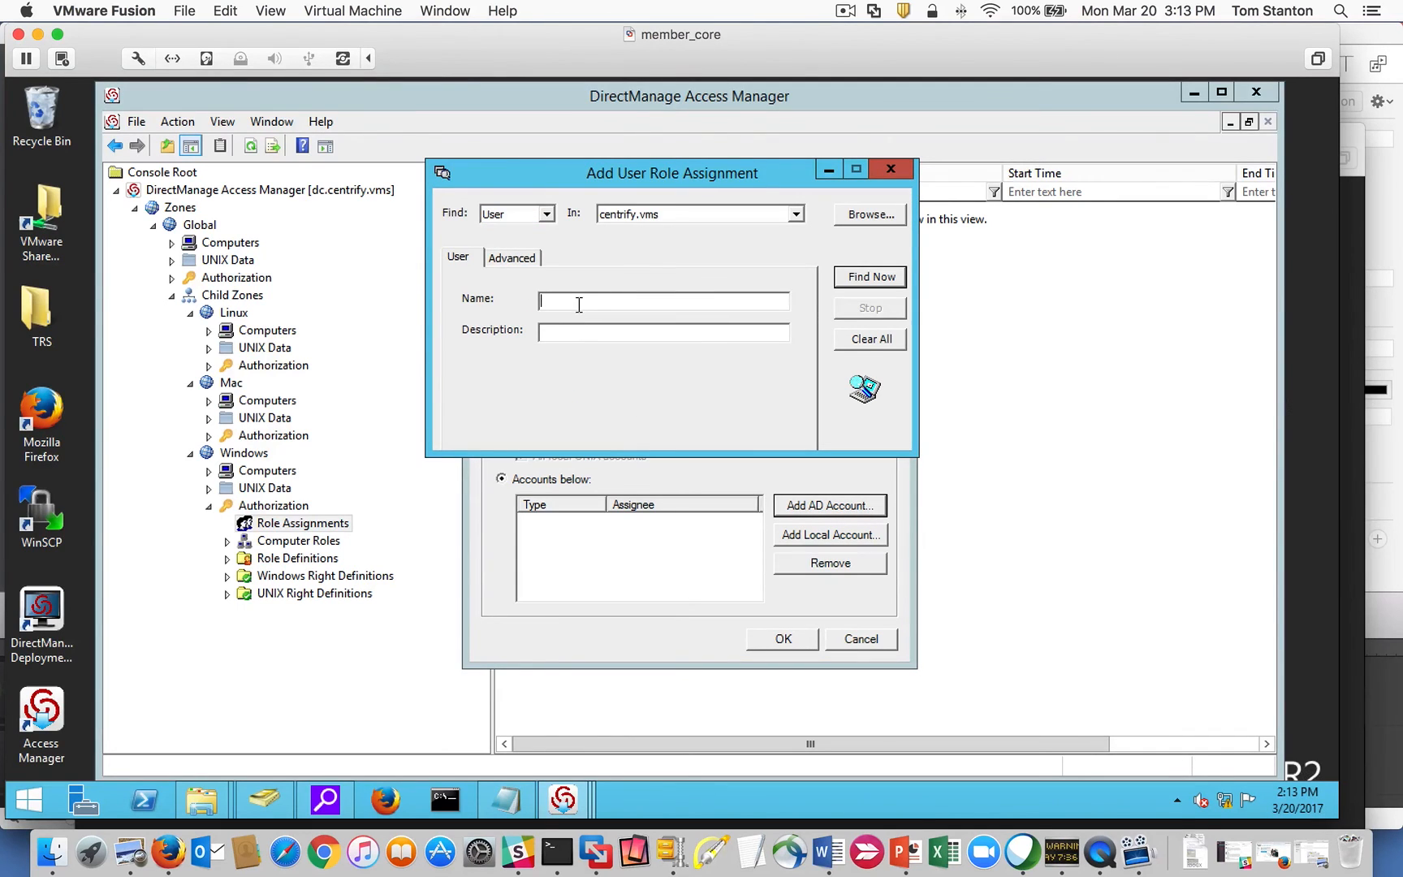
{"action": "key", "text": "Return"}
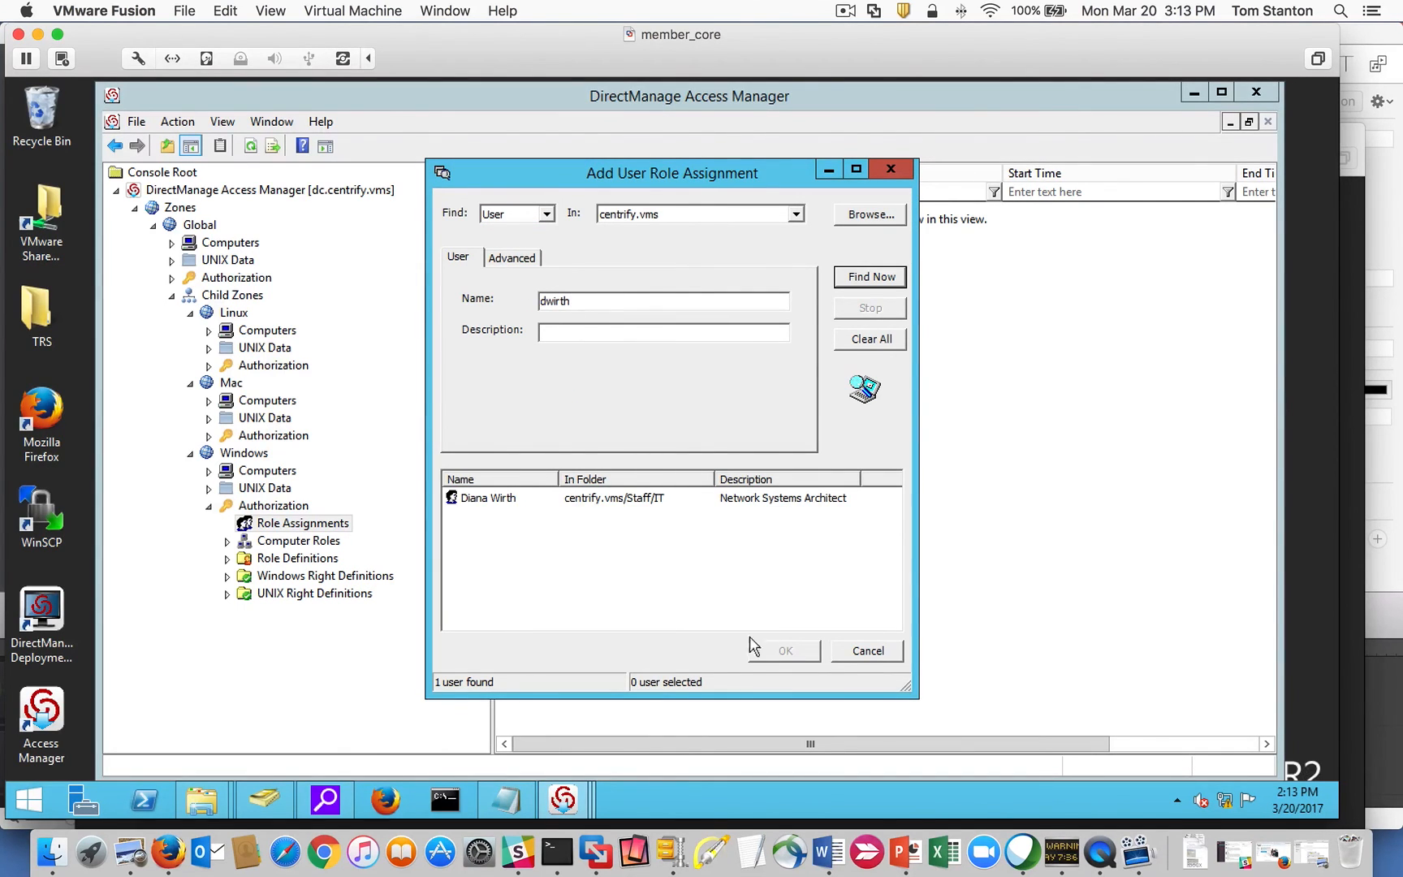
{"action": "left_click", "coordinate": [649, 502]}
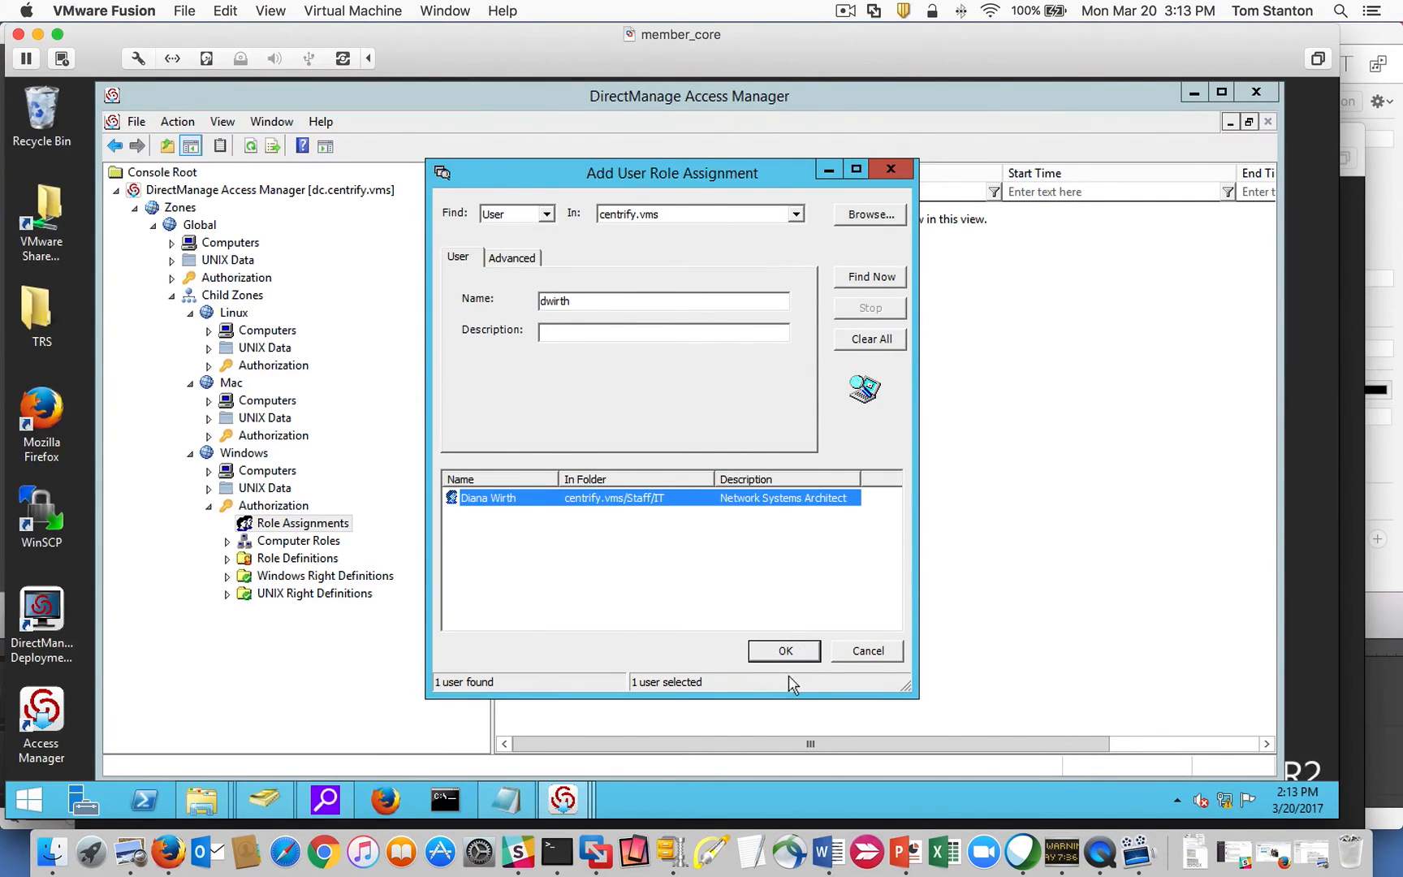
{"action": "left_click", "coordinate": [784, 651]}
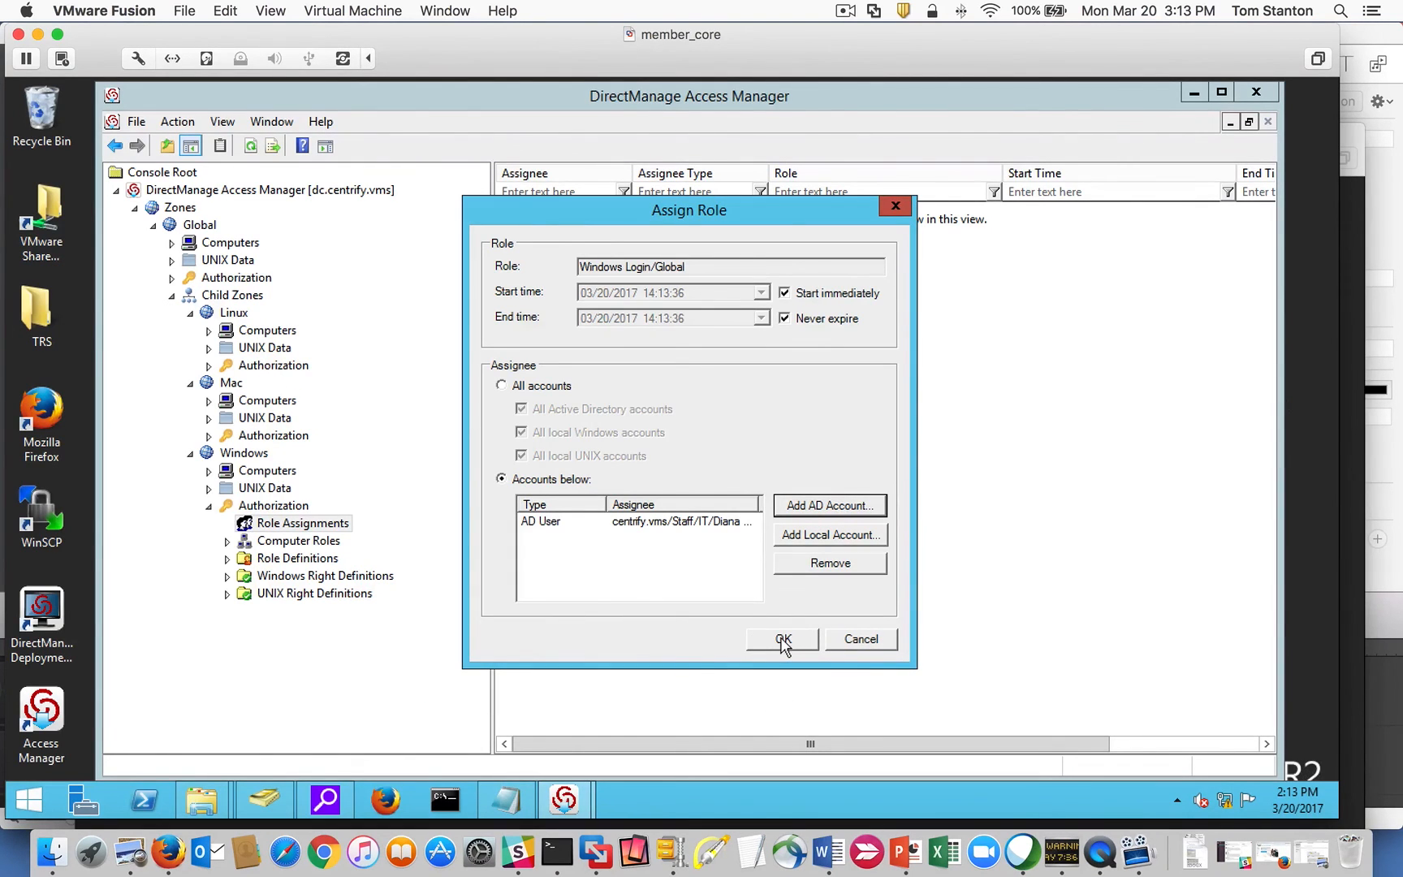
{"action": "left_click", "coordinate": [782, 641]}
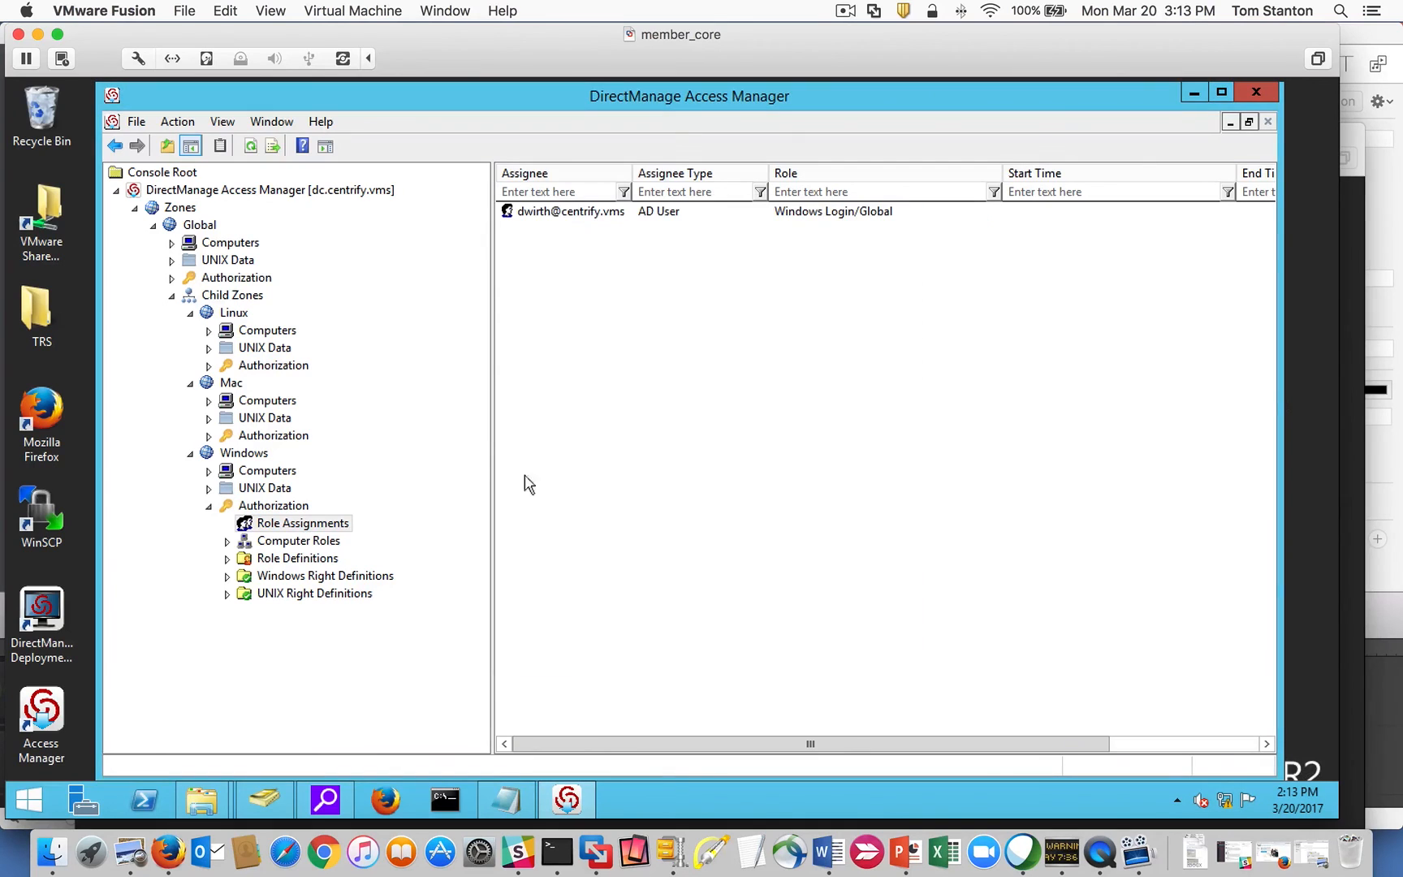
{"action": "right_click", "coordinate": [235, 452]}
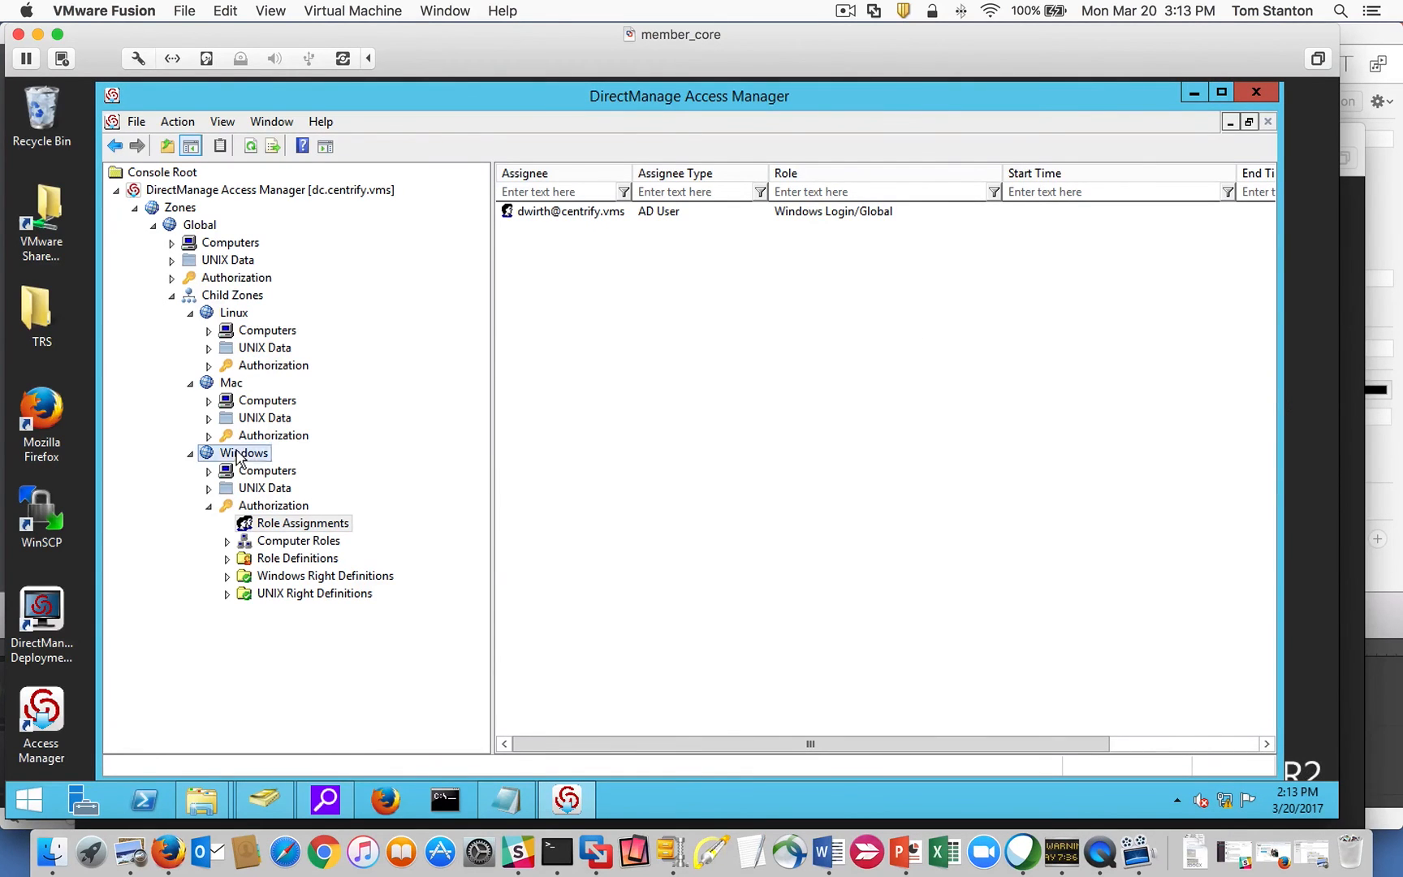
{"action": "left_click", "coordinate": [171, 436]}
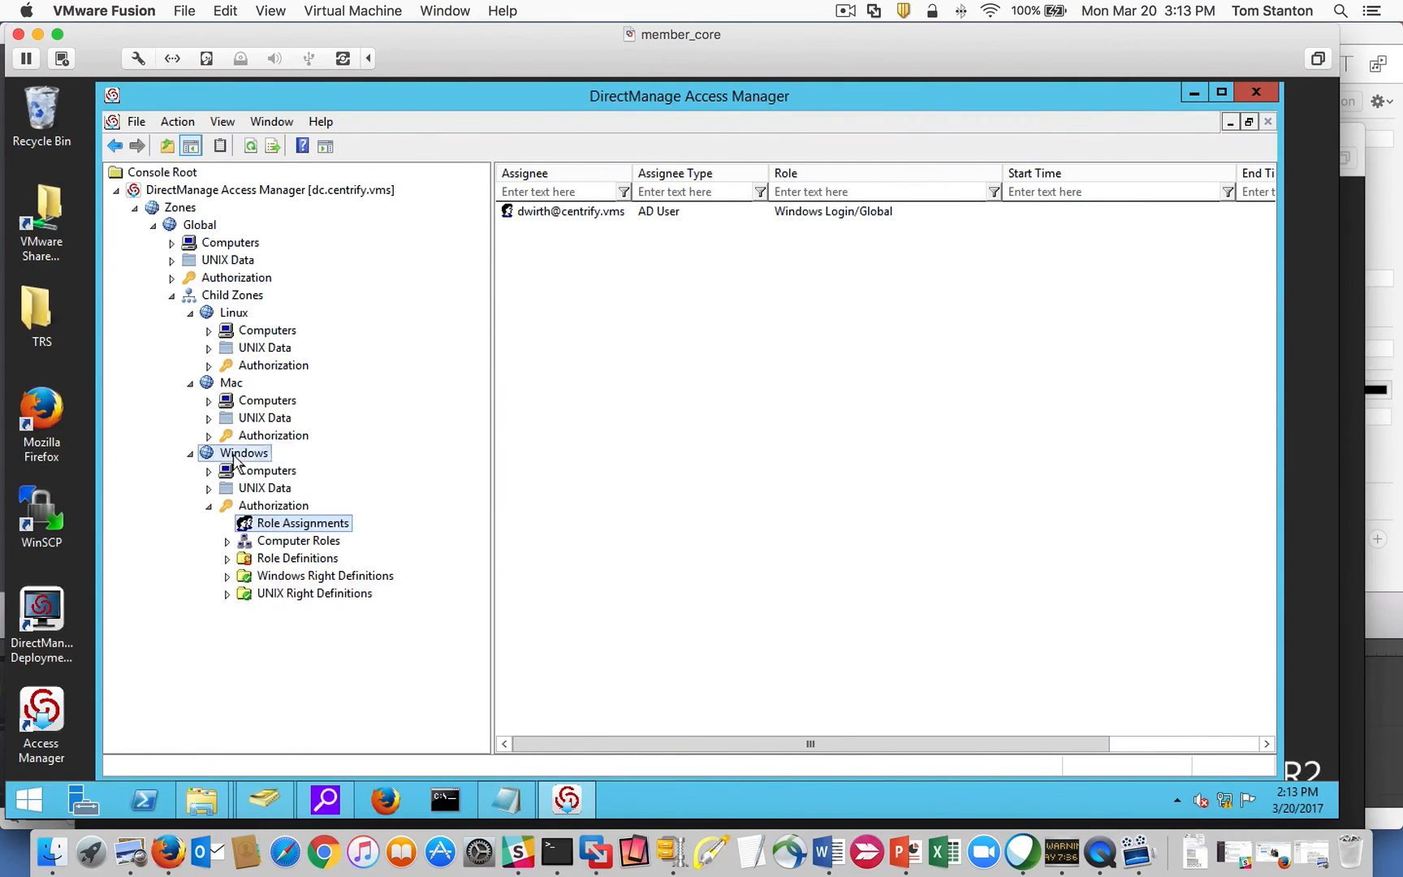
{"action": "right_click", "coordinate": [233, 453]}
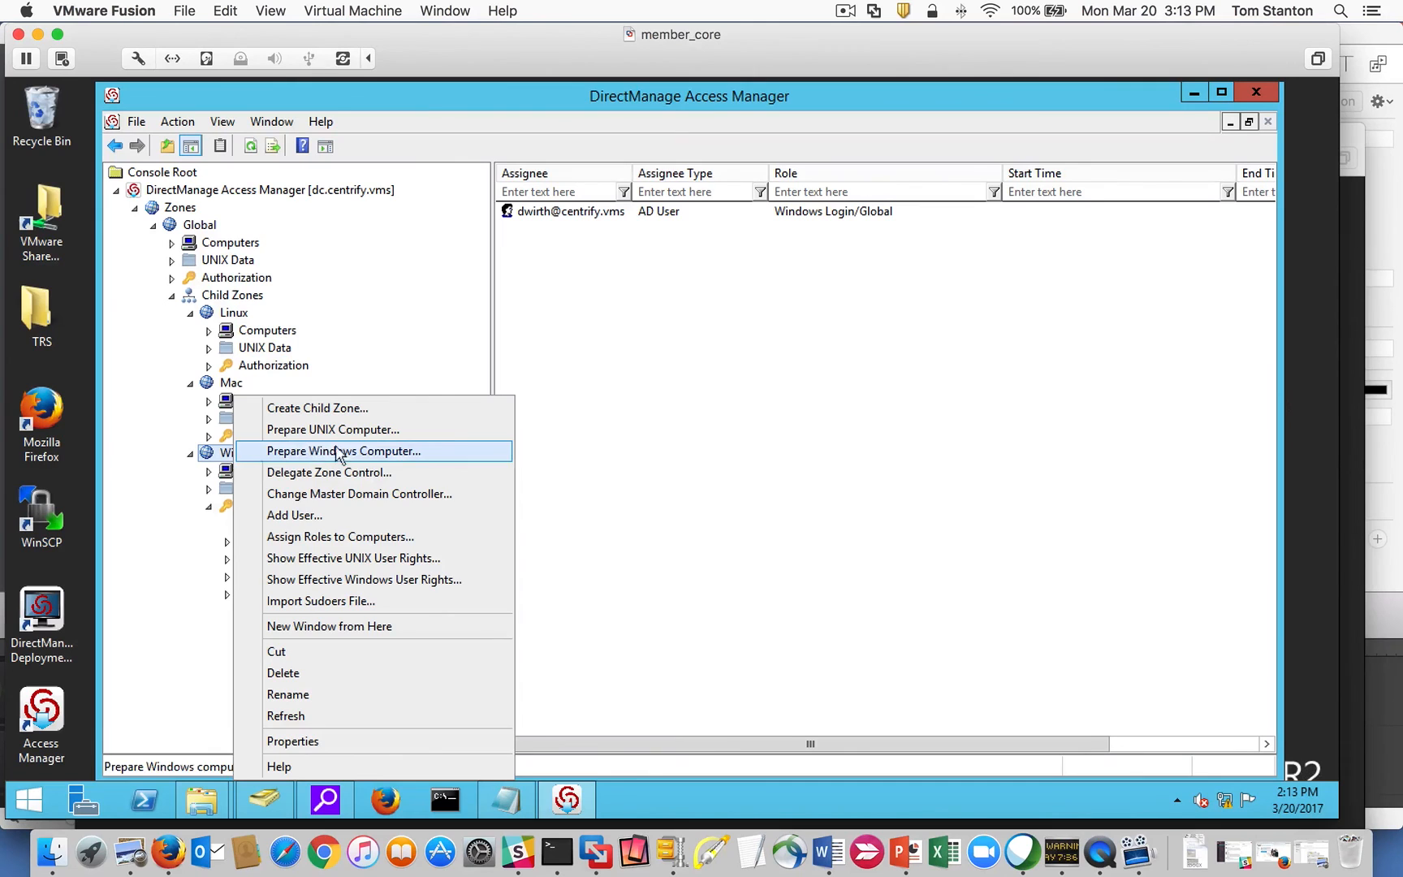
{"action": "left_click", "coordinate": [364, 579]}
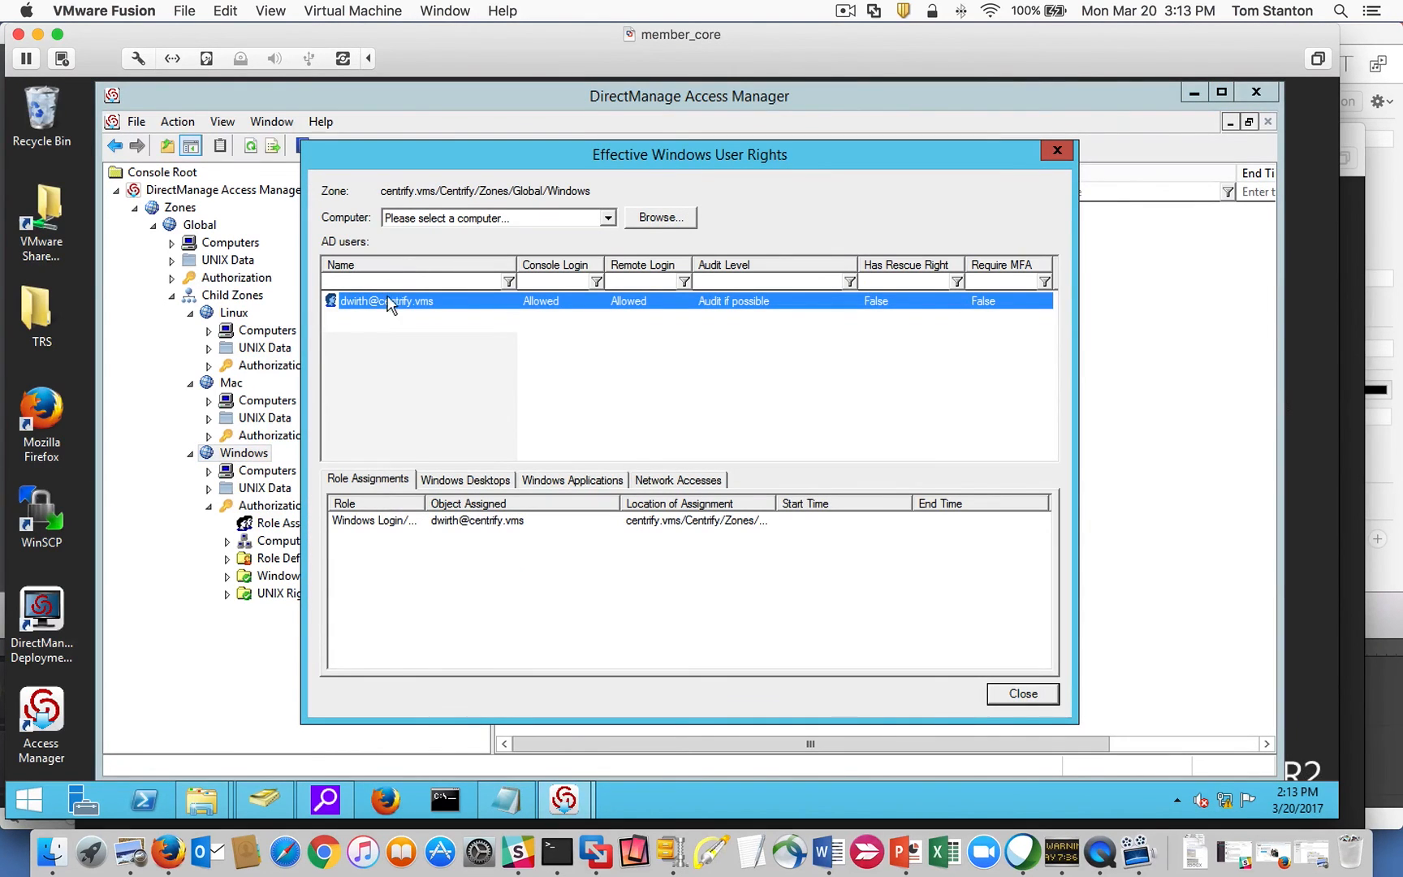
{"action": "left_click", "coordinate": [404, 520]}
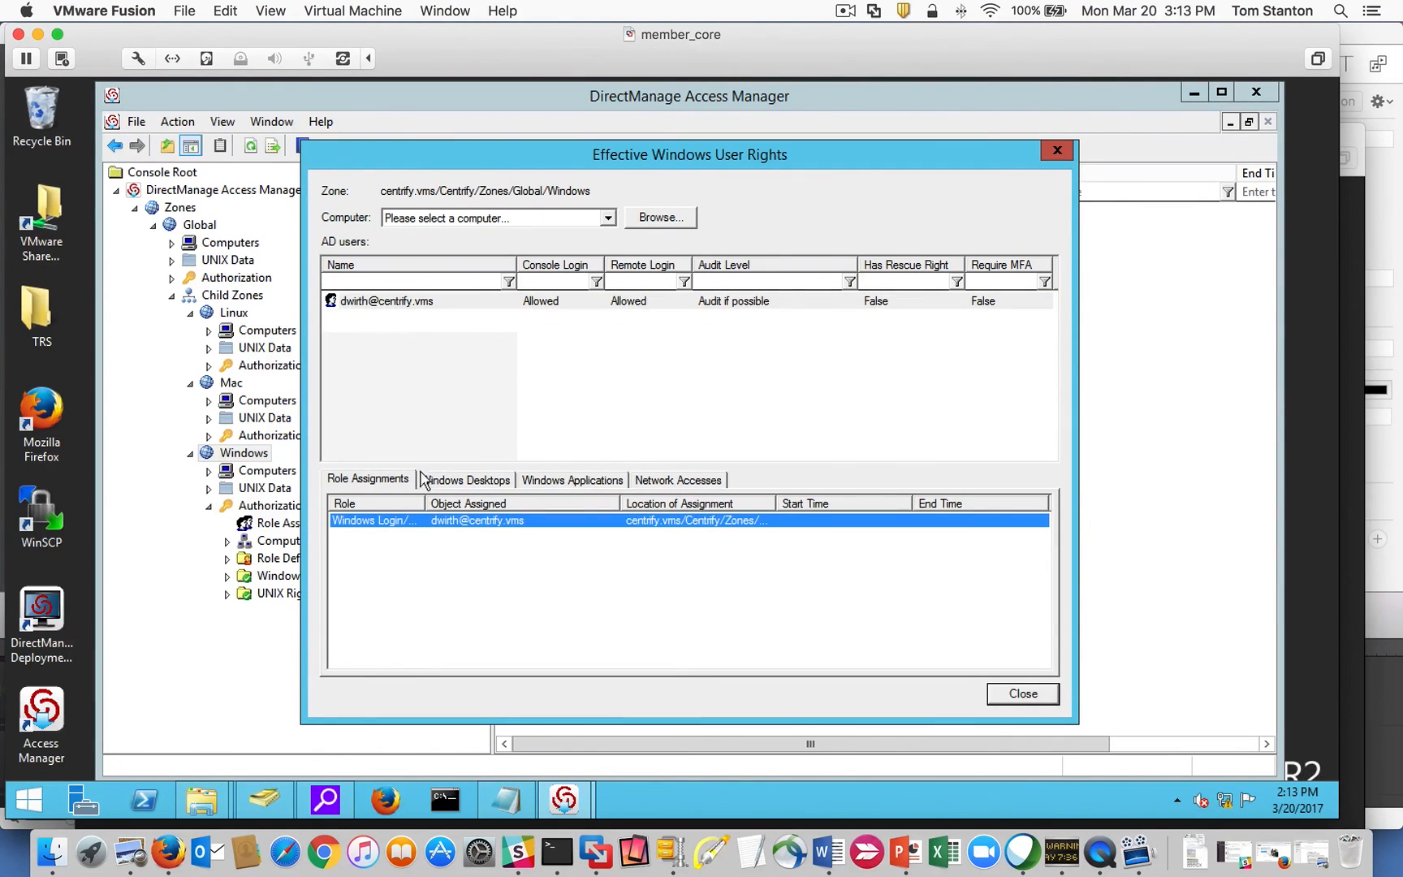
{"action": "left_click", "coordinate": [469, 481]}
{"action": "left_click", "coordinate": [374, 482]}
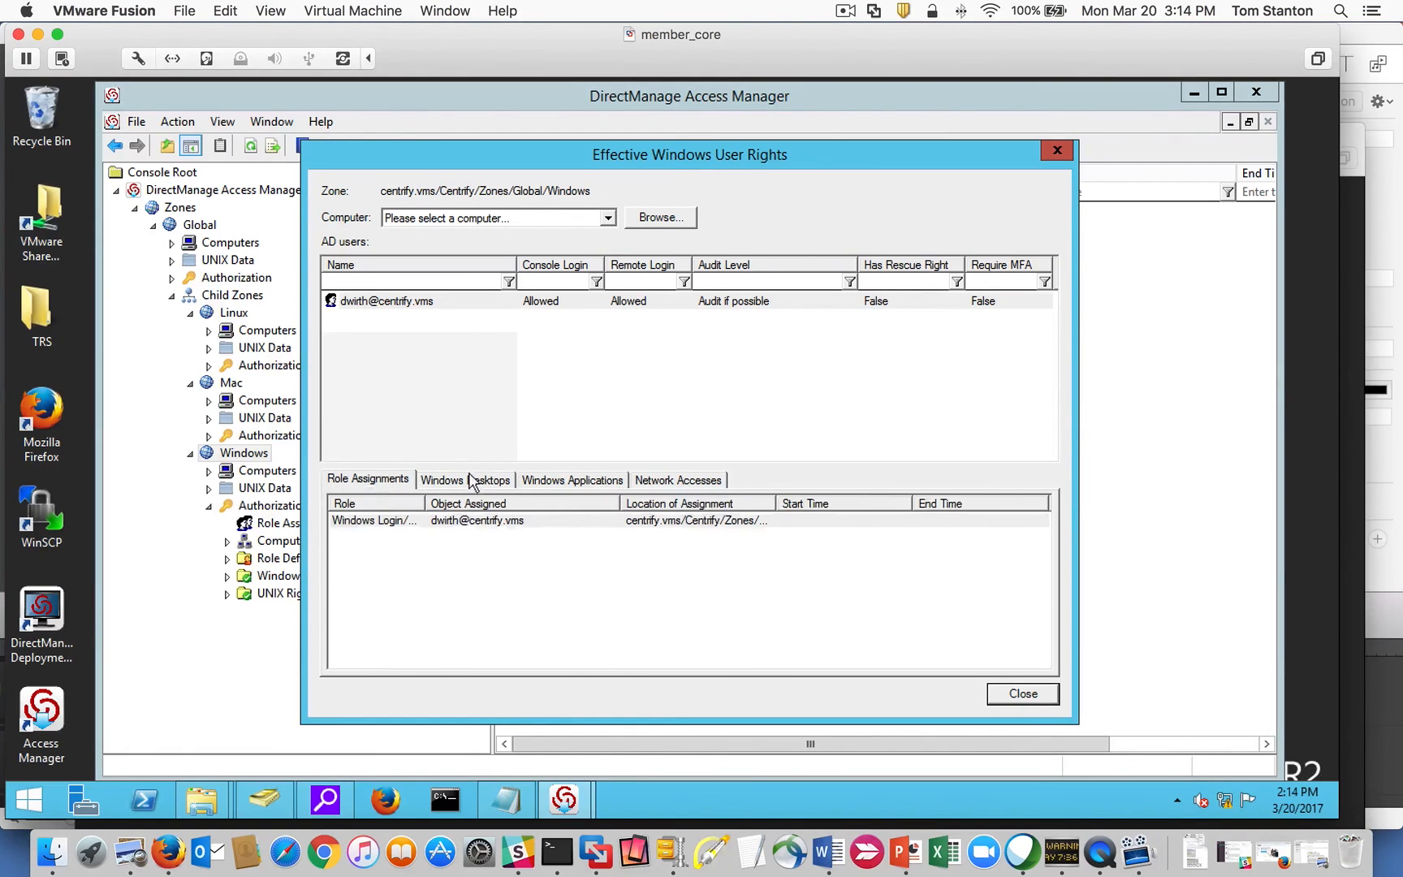
{"action": "left_click_drag", "start_coordinate": [483, 168], "coordinate": [539, 156]}
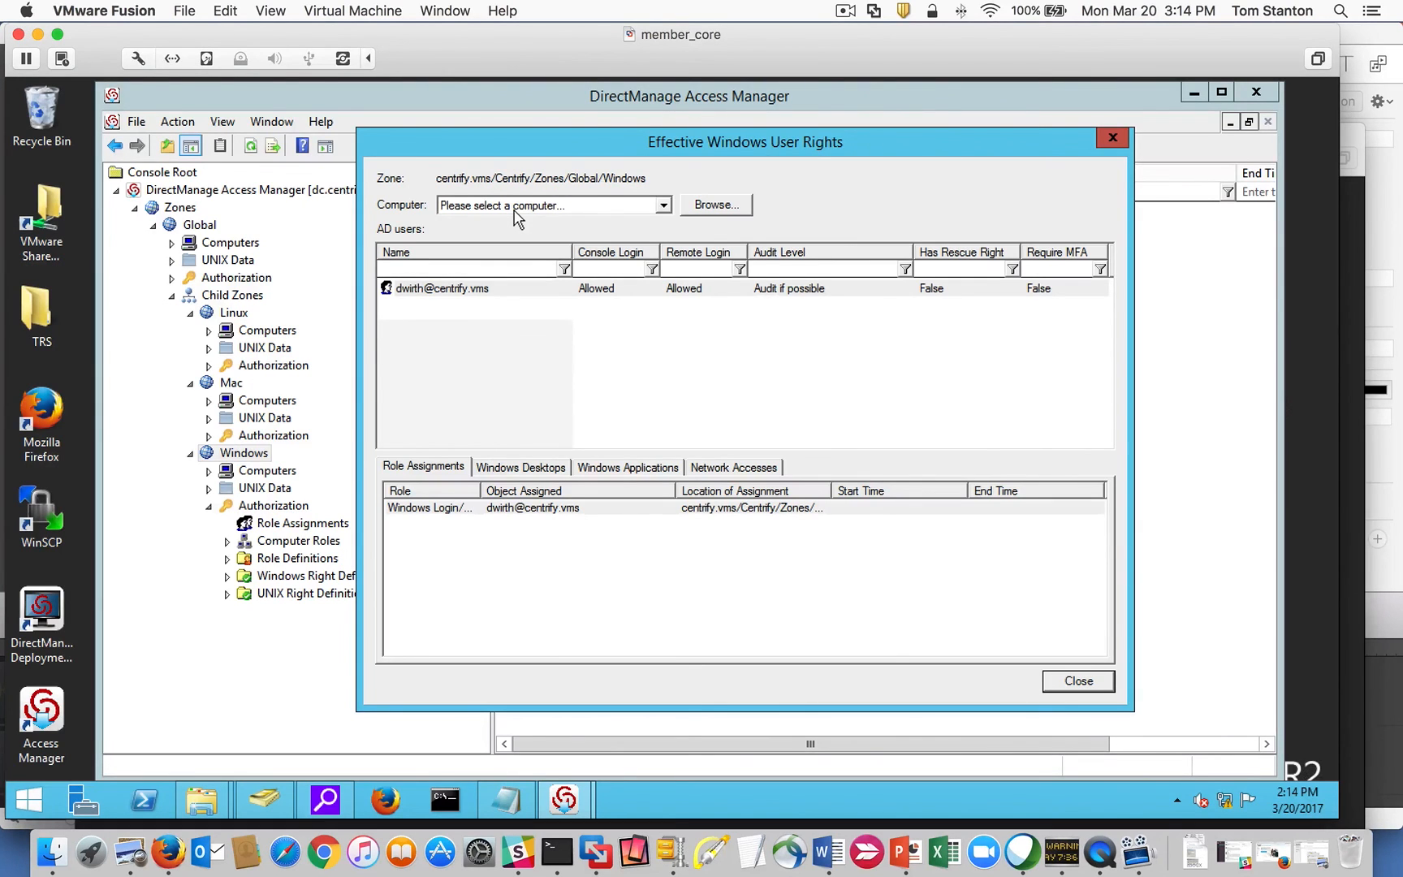
{"action": "left_click", "coordinate": [1087, 683]}
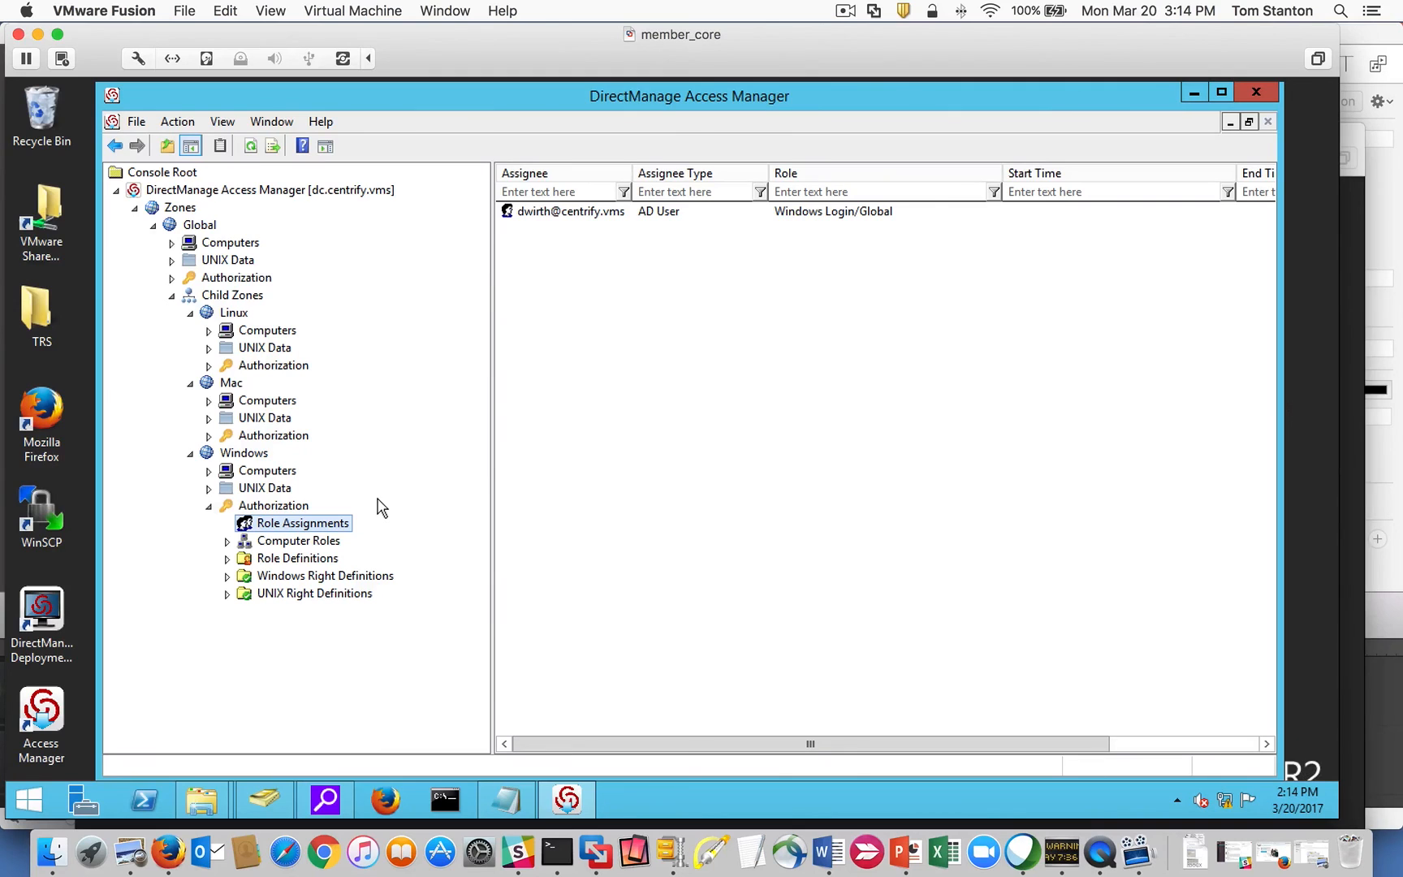
Start another Windows zone assignment using the Windows Login/Global role.
{"action": "right_click", "coordinate": [581, 506]}
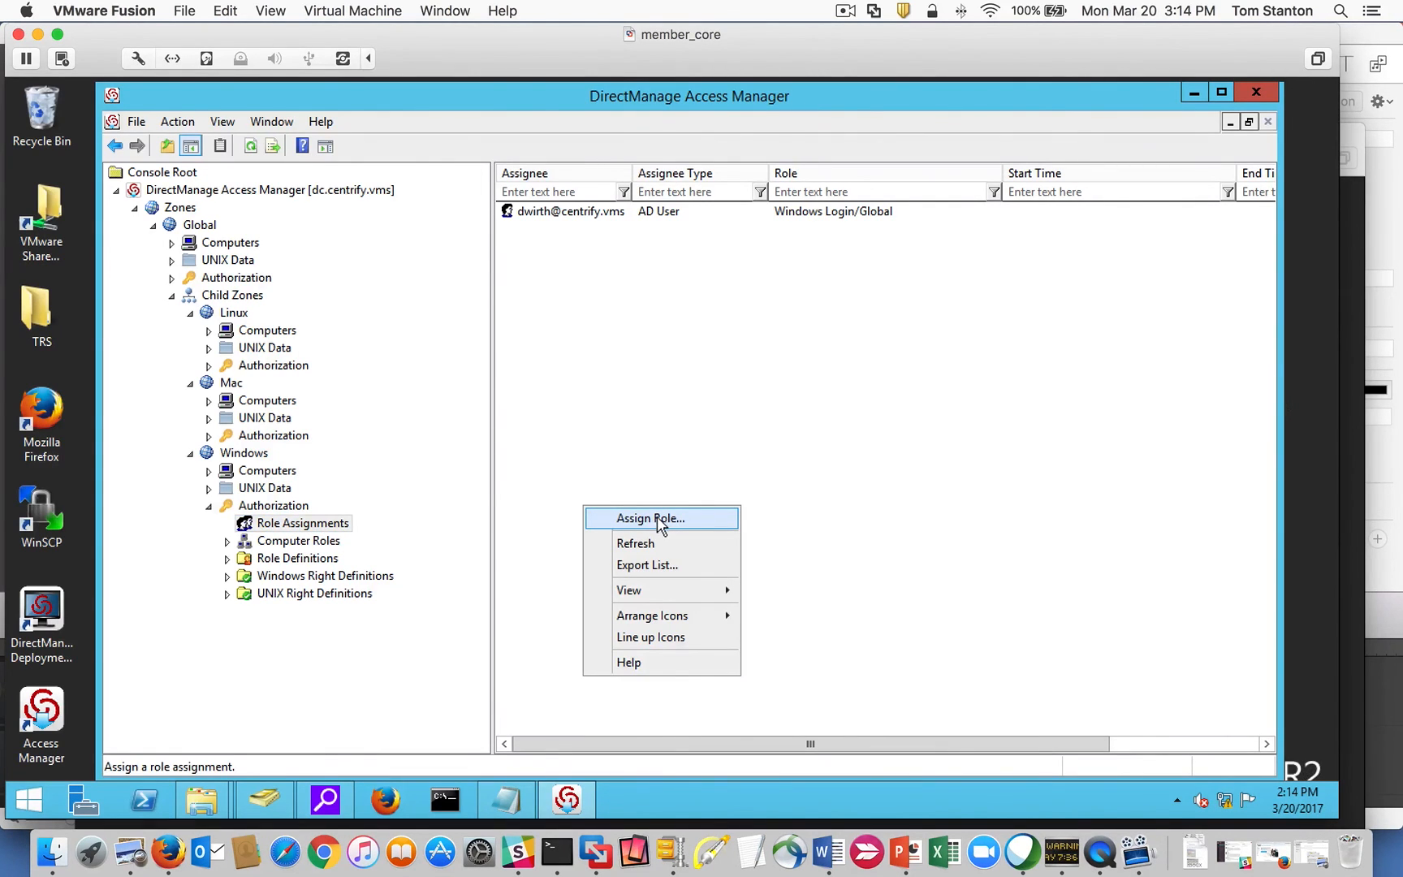
{"action": "left_click", "coordinate": [661, 523]}
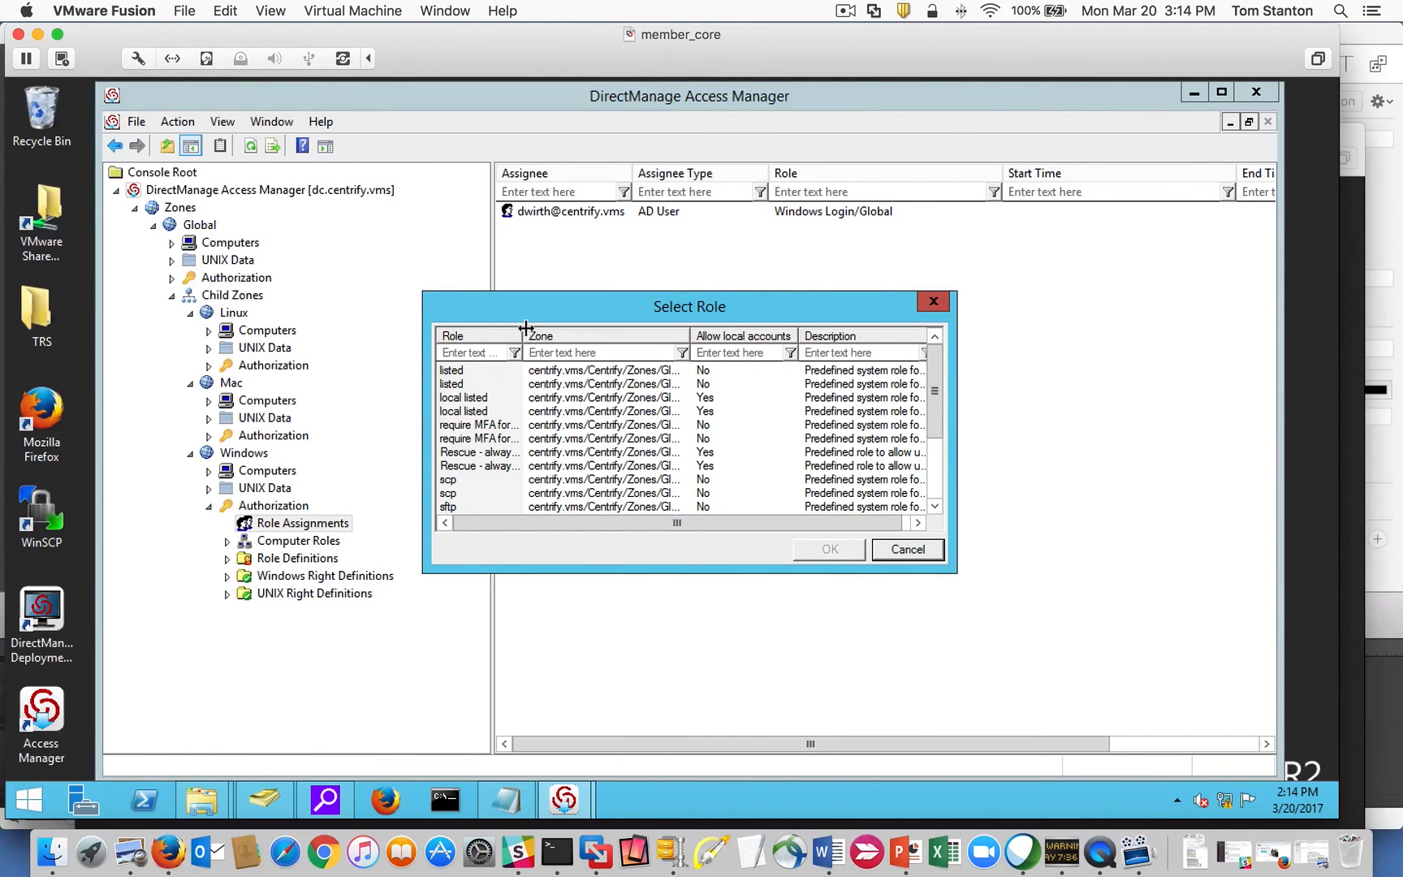
{"action": "left_click_drag", "start_coordinate": [936, 401], "coordinate": [938, 452]}
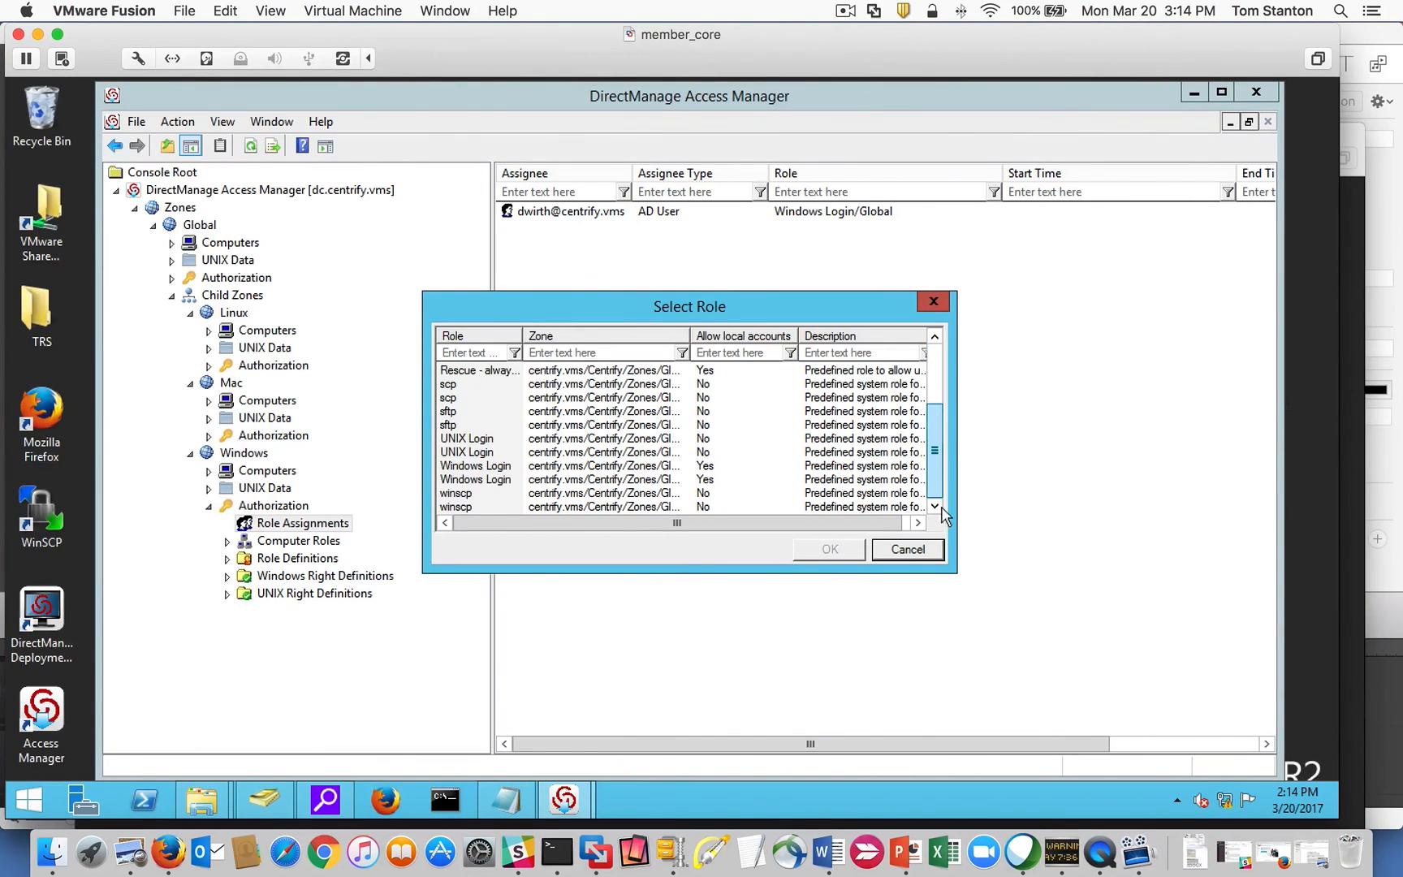
{"action": "left_click", "coordinate": [498, 479]}
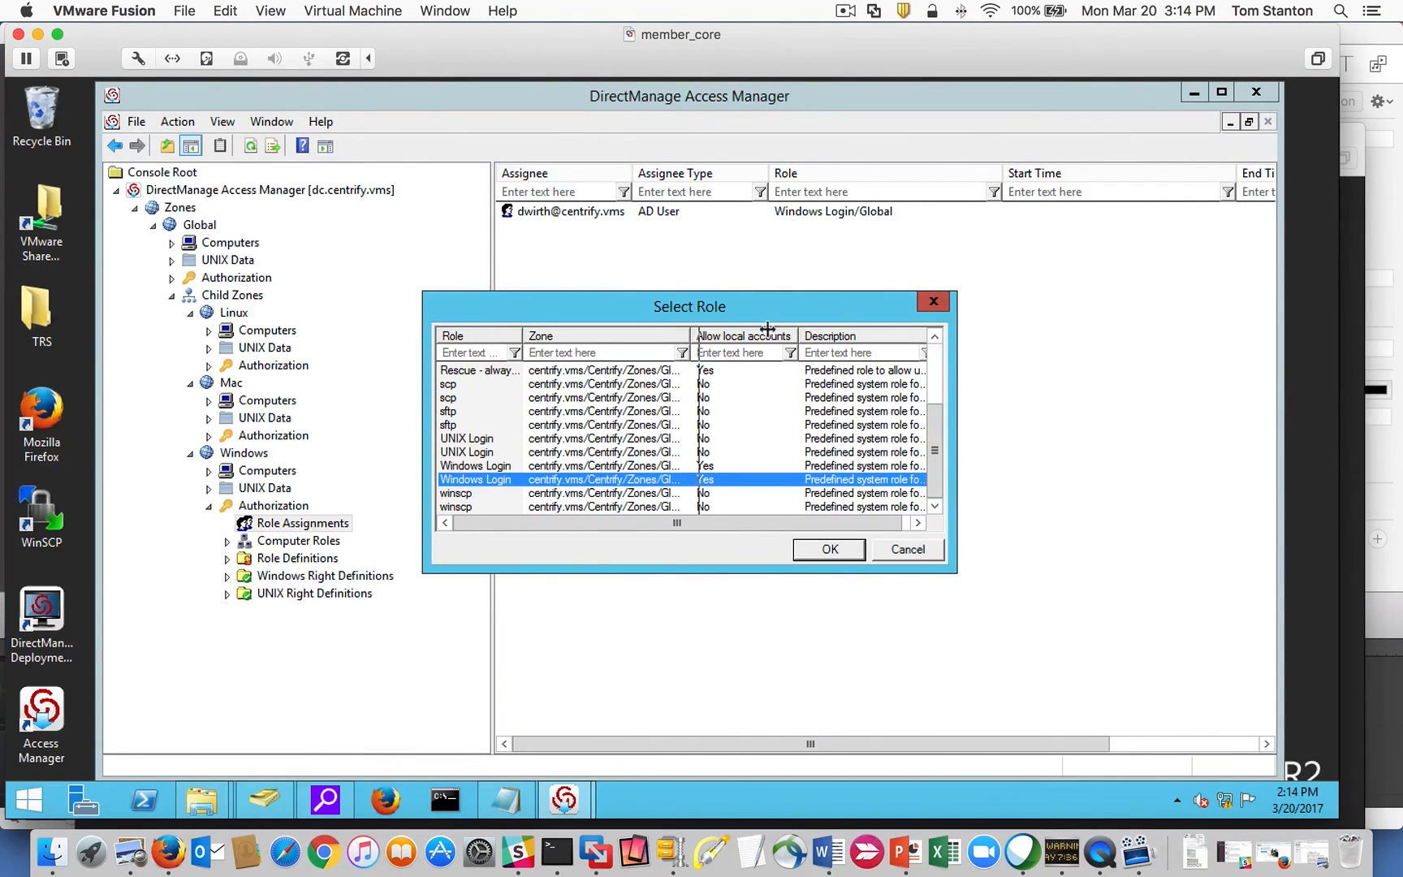
{"action": "left_click_drag", "start_coordinate": [767, 329], "coordinate": [836, 333]}
{"action": "left_click", "coordinate": [829, 550]}
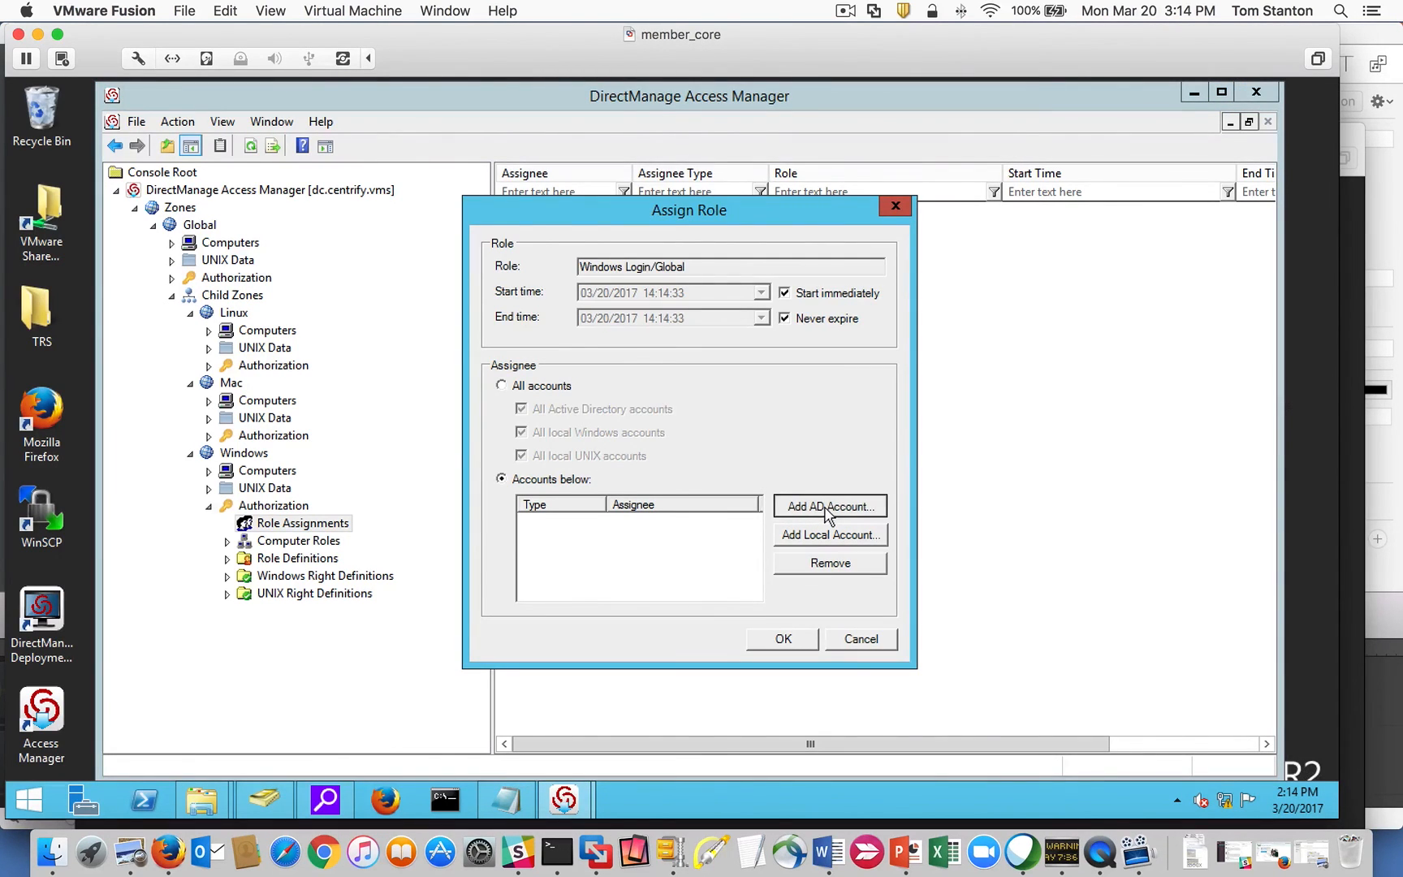
Search groups for 'domain' and assign Domain Admins, then select its new assignment.
{"action": "left_click", "coordinate": [826, 508]}
{"action": "left_click", "coordinate": [547, 213]}
{"action": "left_click", "coordinate": [520, 241]}
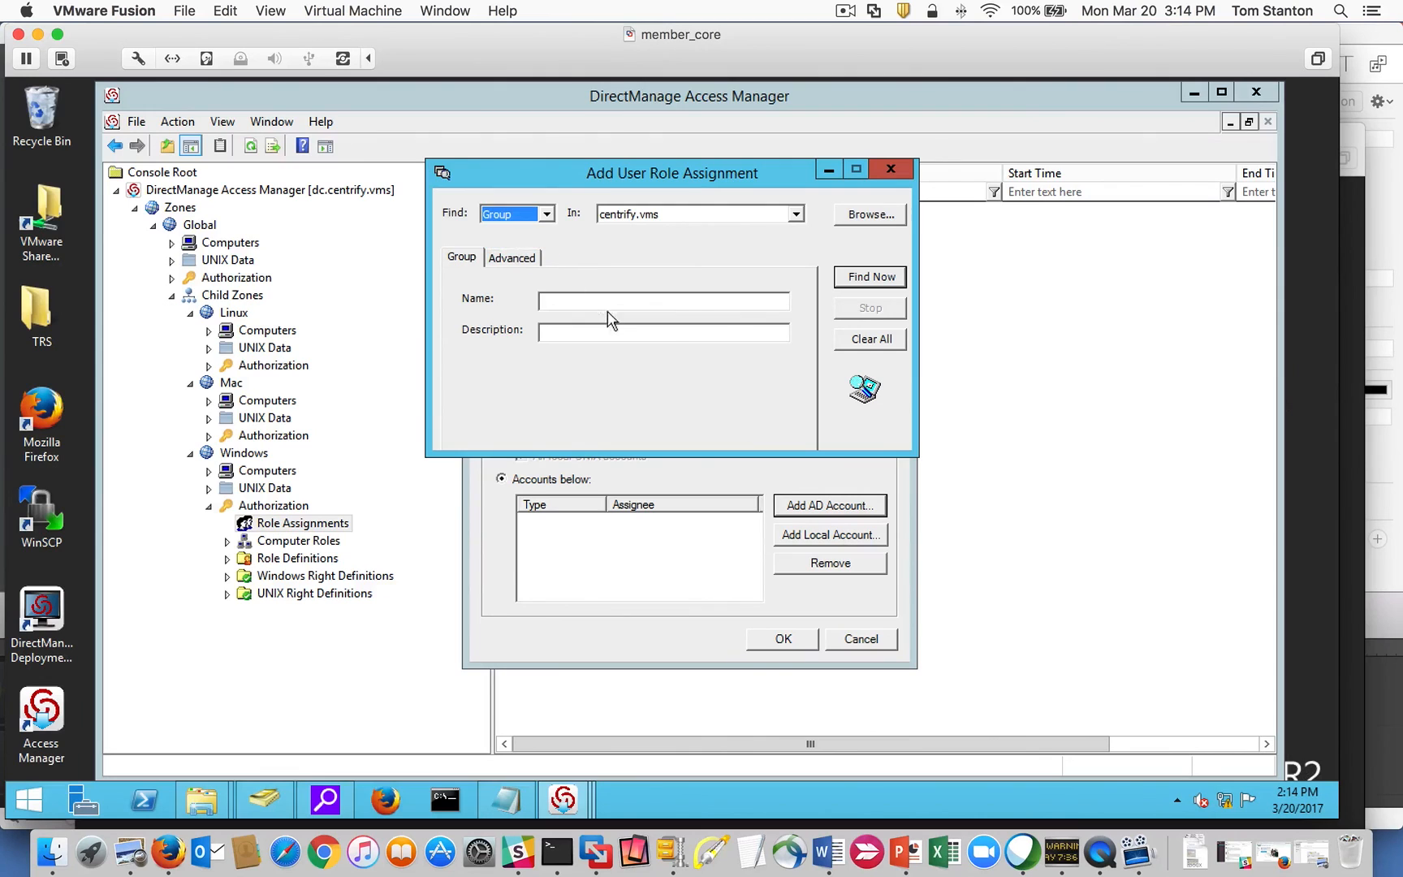
{"action": "left_click", "coordinate": [606, 299]}
{"action": "type", "text": "domain"}
{"action": "key", "text": "Return"}
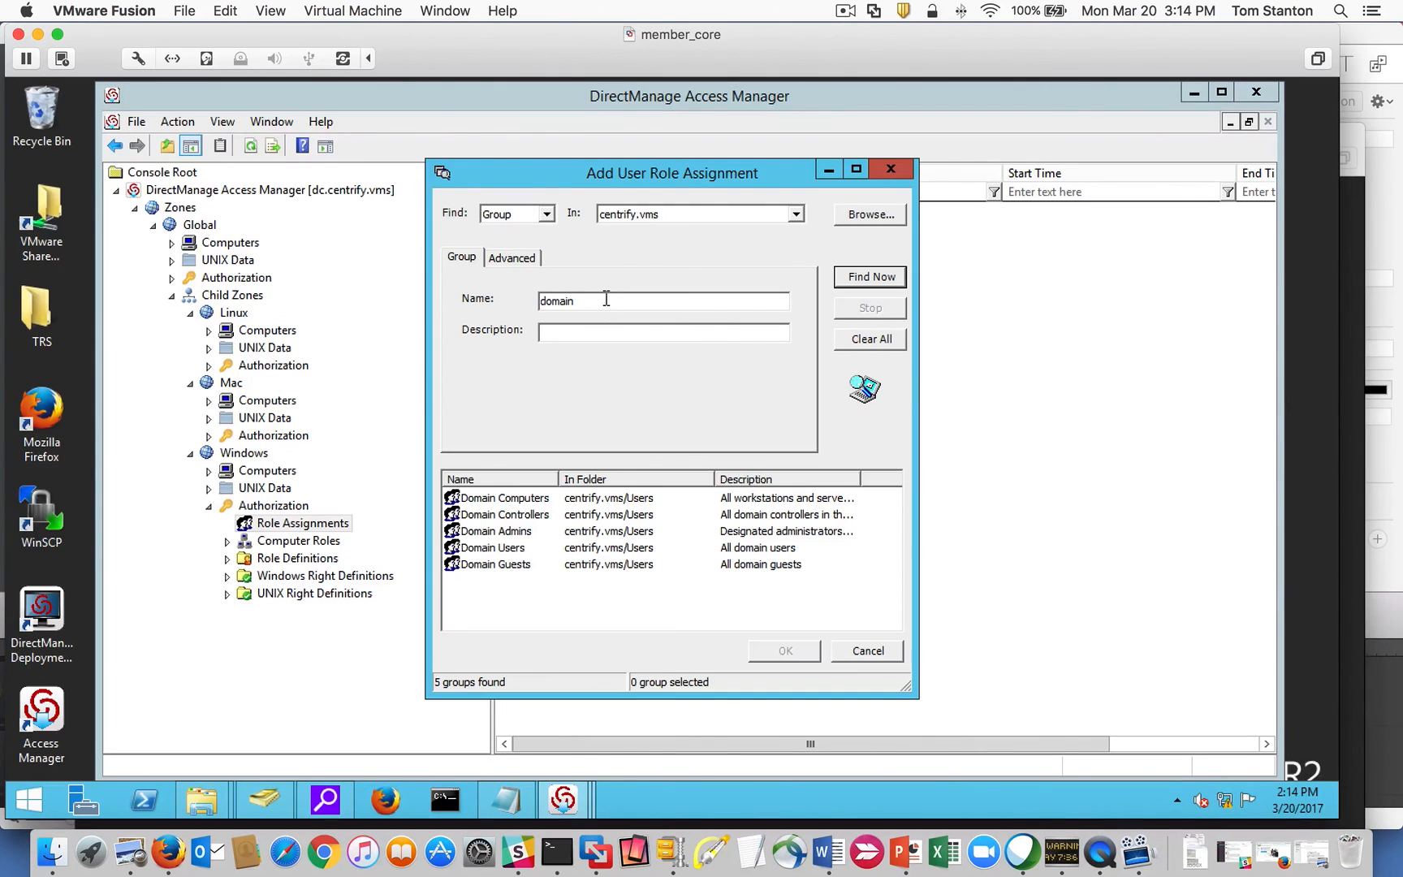
{"action": "left_click", "coordinate": [482, 533]}
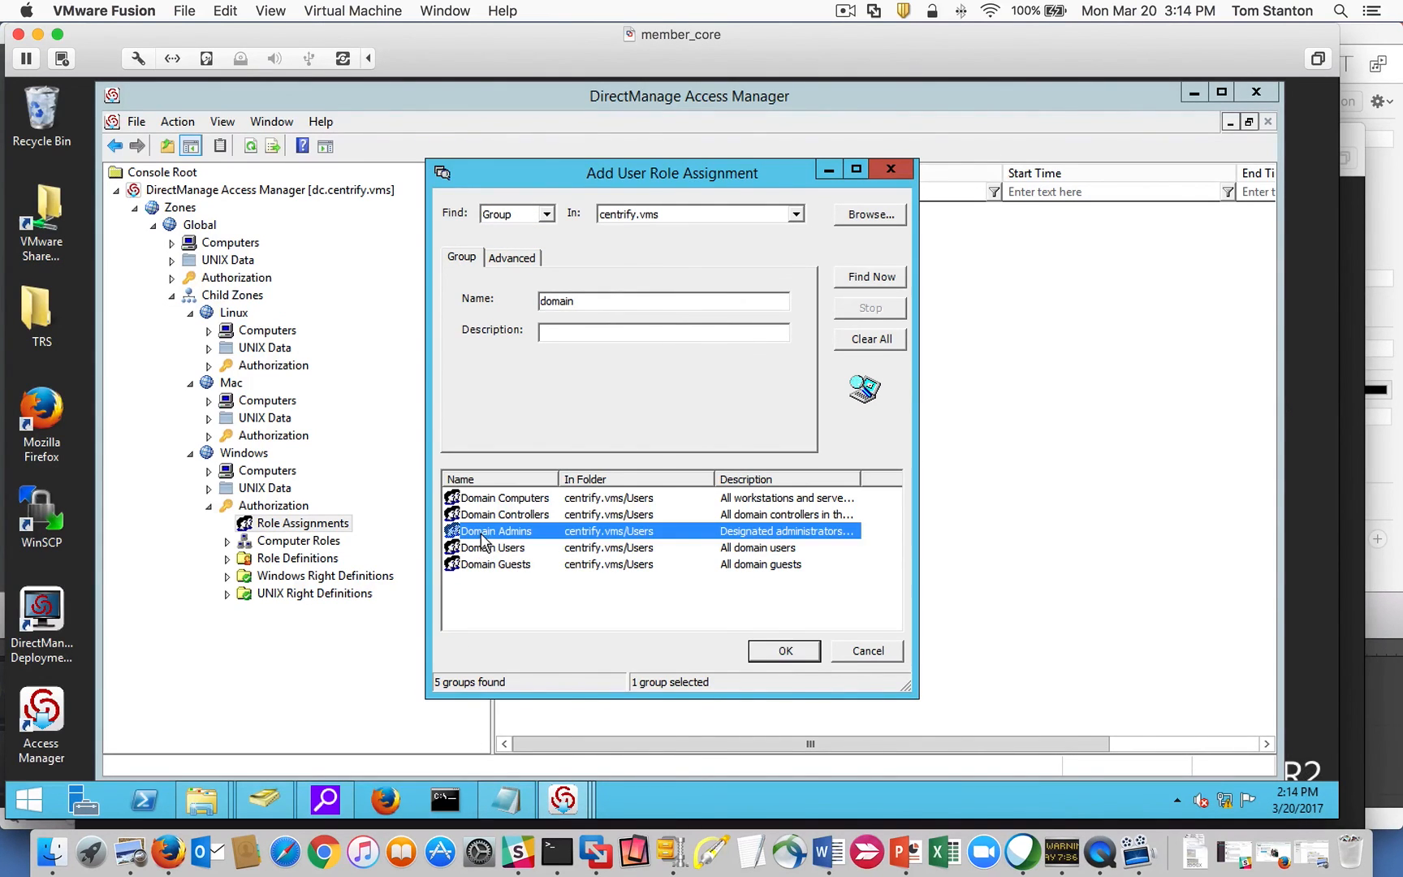
{"action": "left_click", "coordinate": [785, 652]}
{"action": "left_click", "coordinate": [782, 648]}
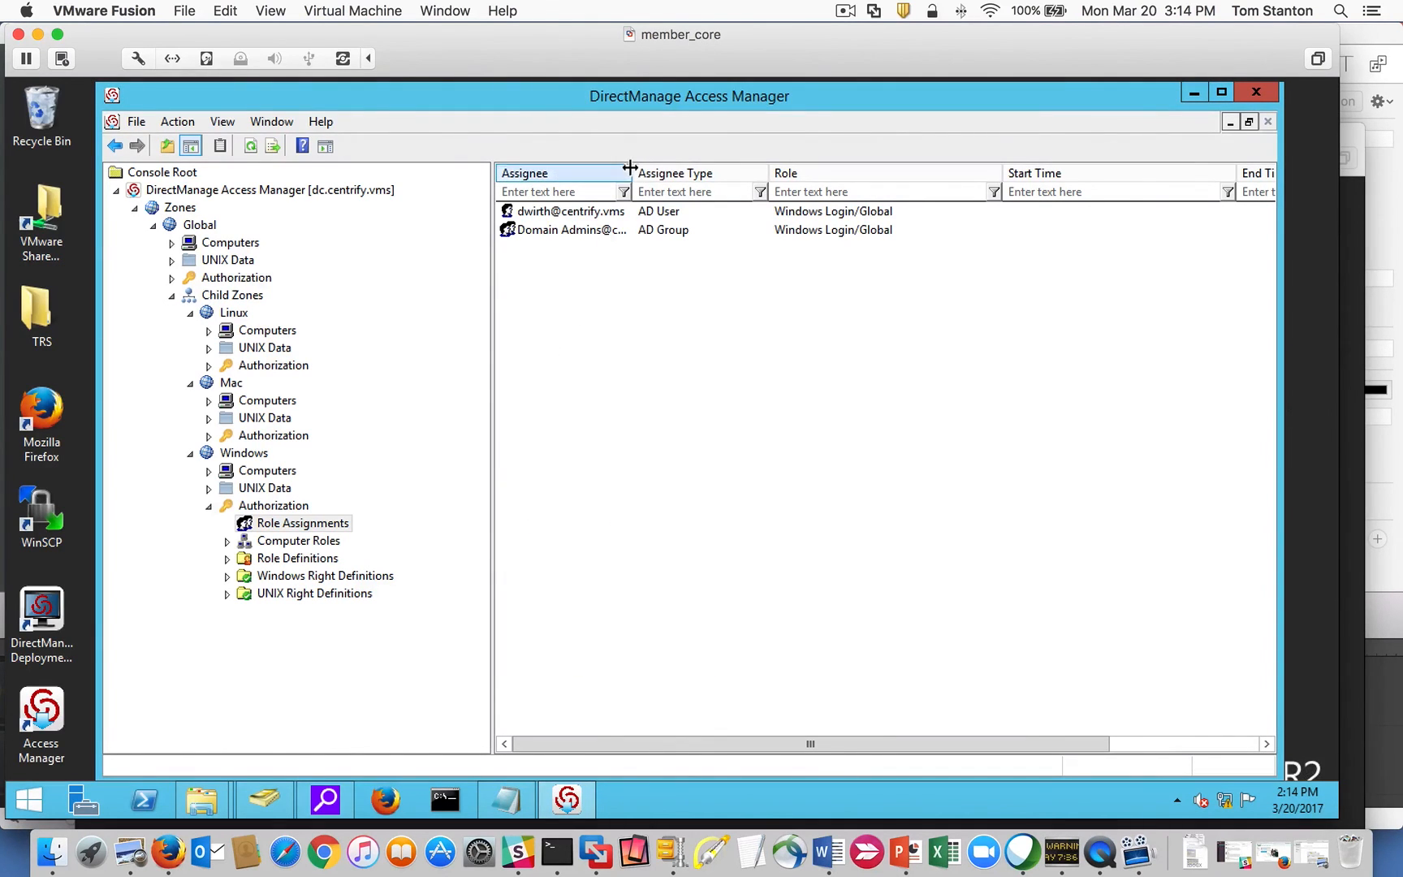
{"action": "left_click_drag", "start_coordinate": [634, 166], "coordinate": [697, 167]}
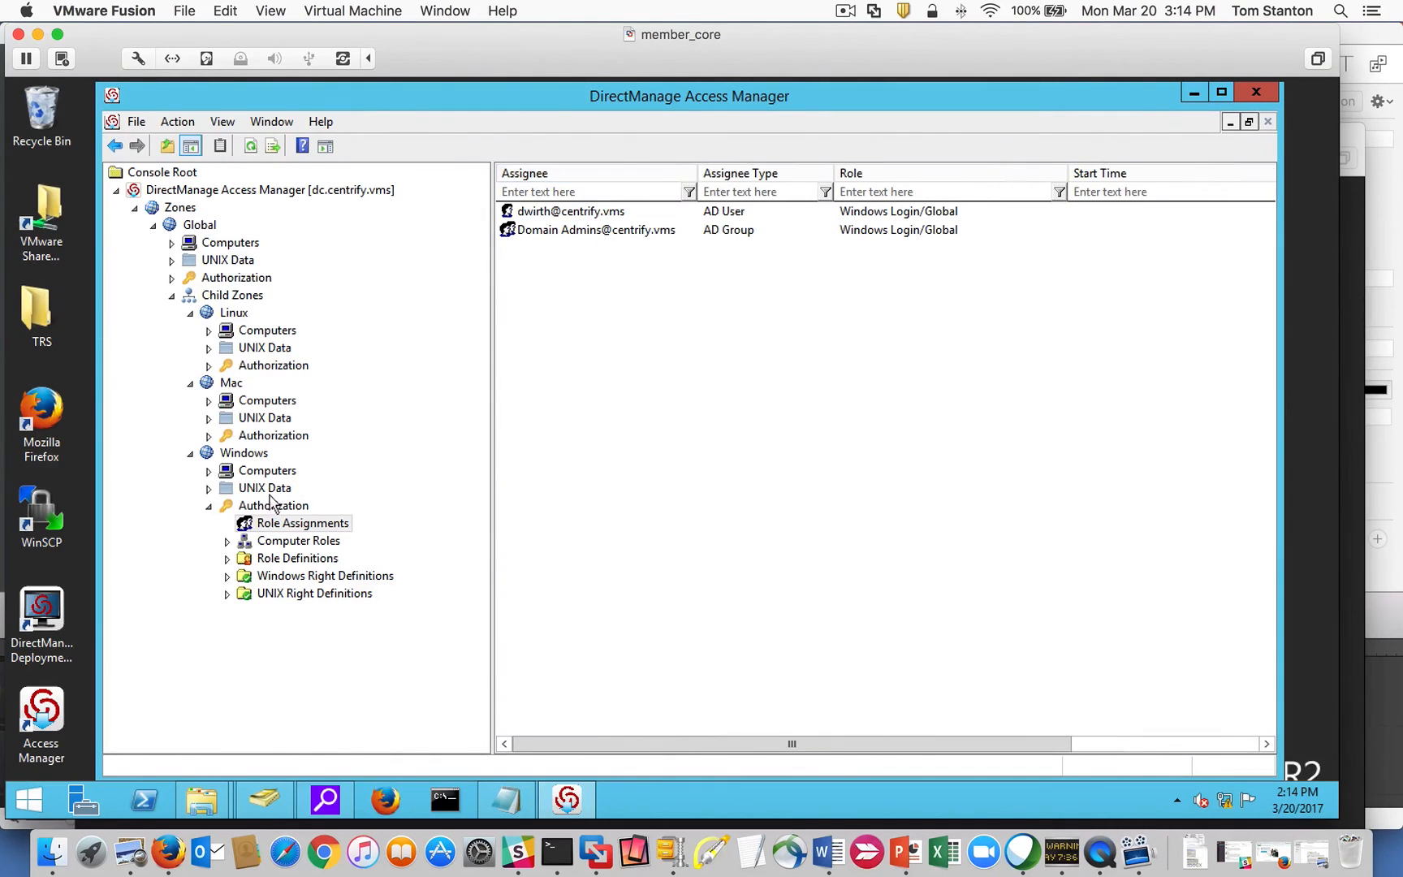
{"action": "left_click", "coordinate": [574, 232]}
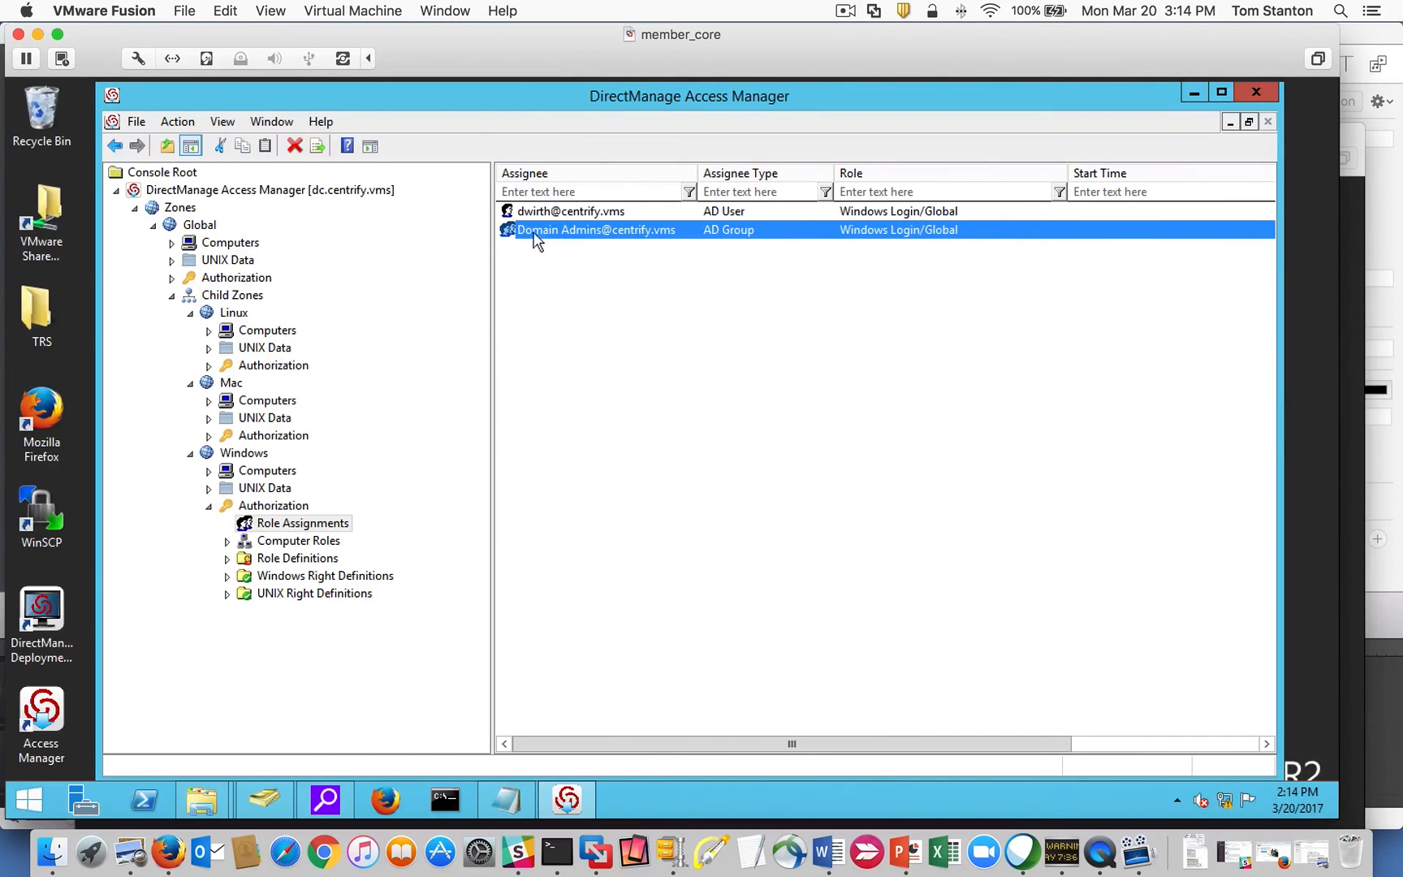
{"action": "right_click", "coordinate": [245, 459]}
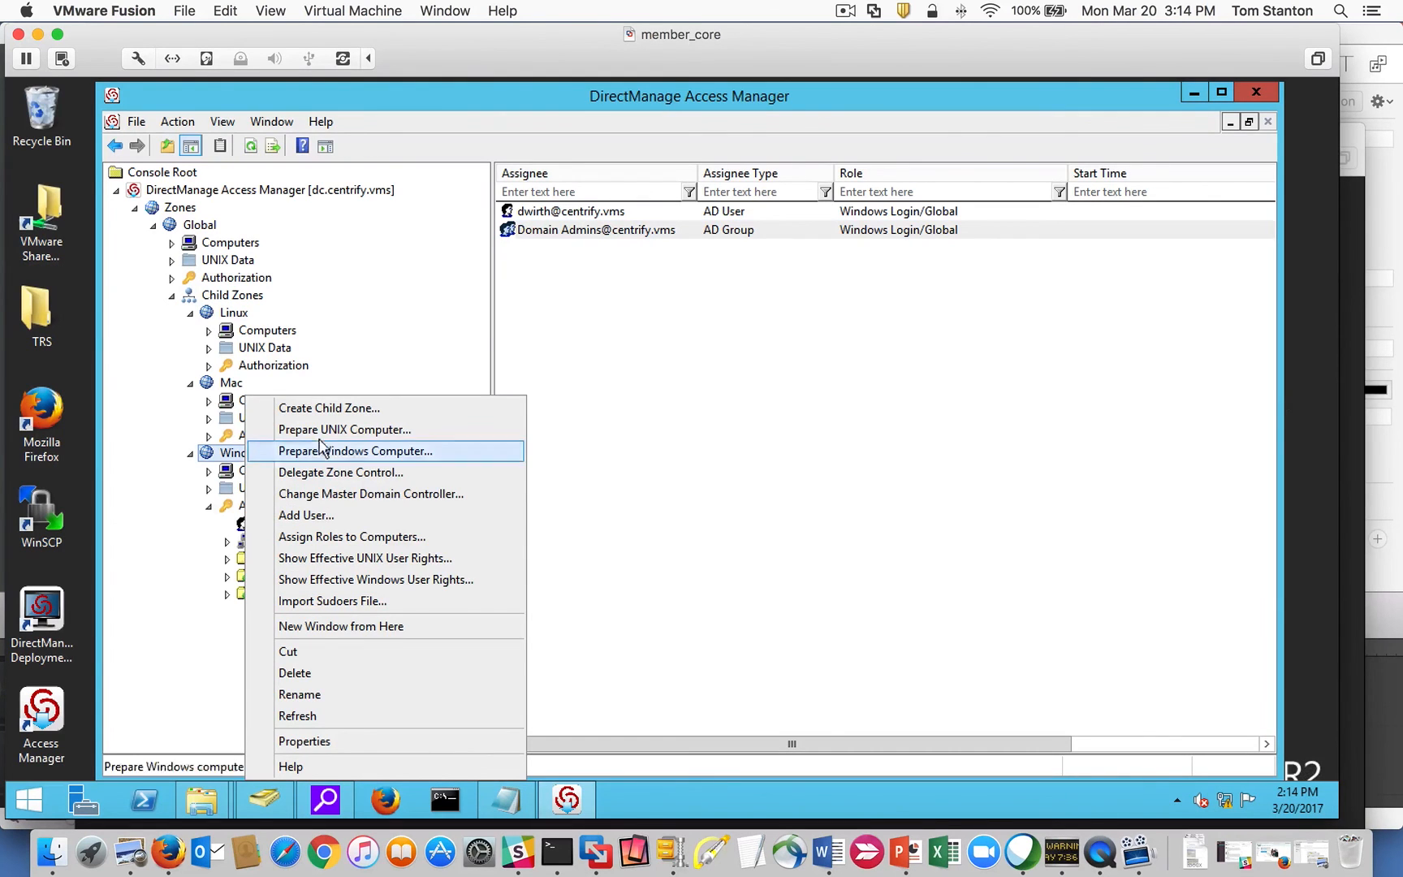
{"action": "left_click", "coordinate": [416, 580]}
{"action": "left_click", "coordinate": [375, 319]}
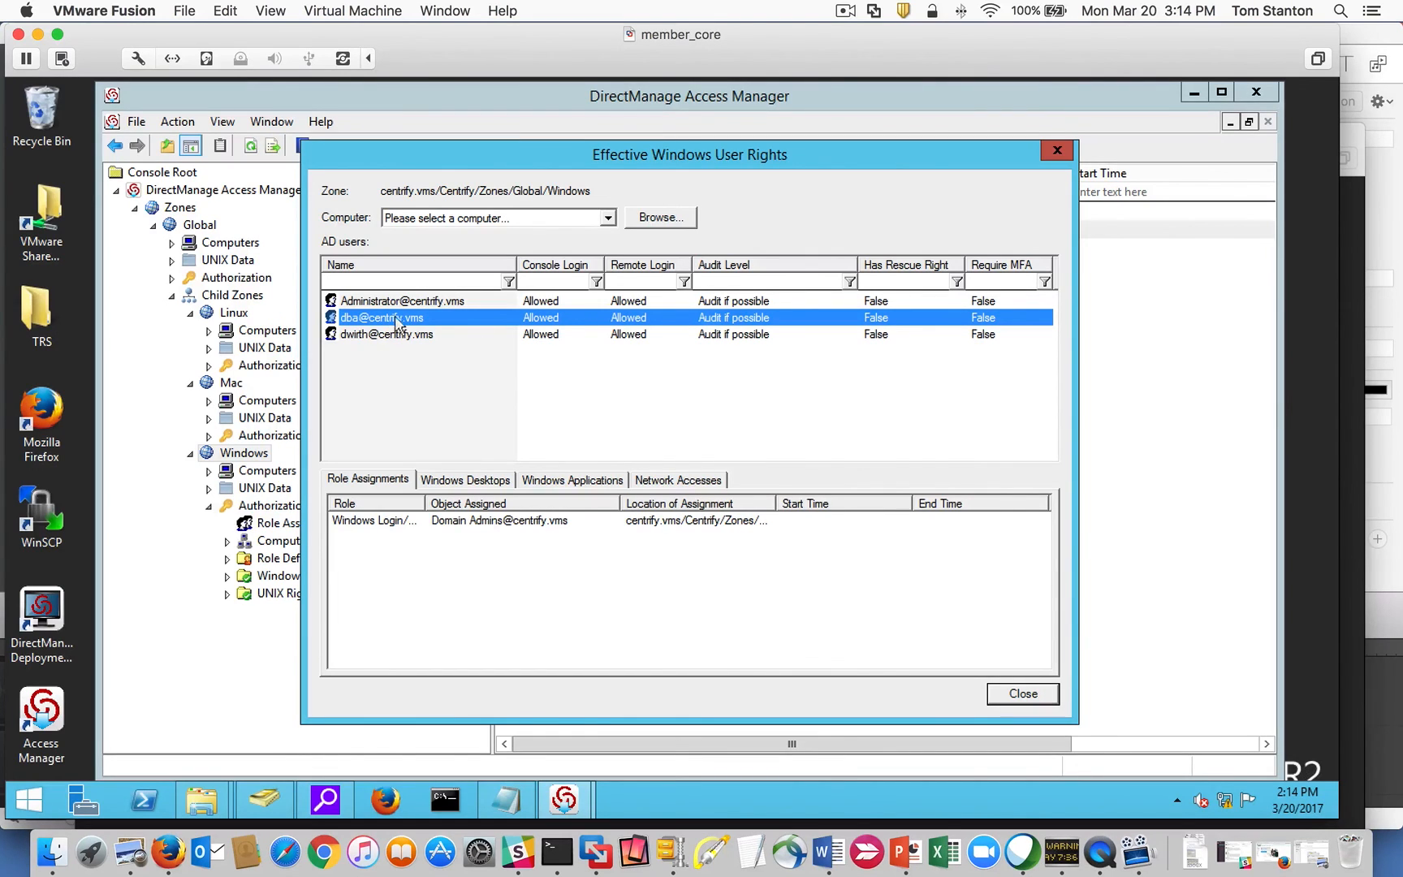
{"action": "left_click", "coordinate": [362, 337]}
{"action": "left_click", "coordinate": [391, 302]}
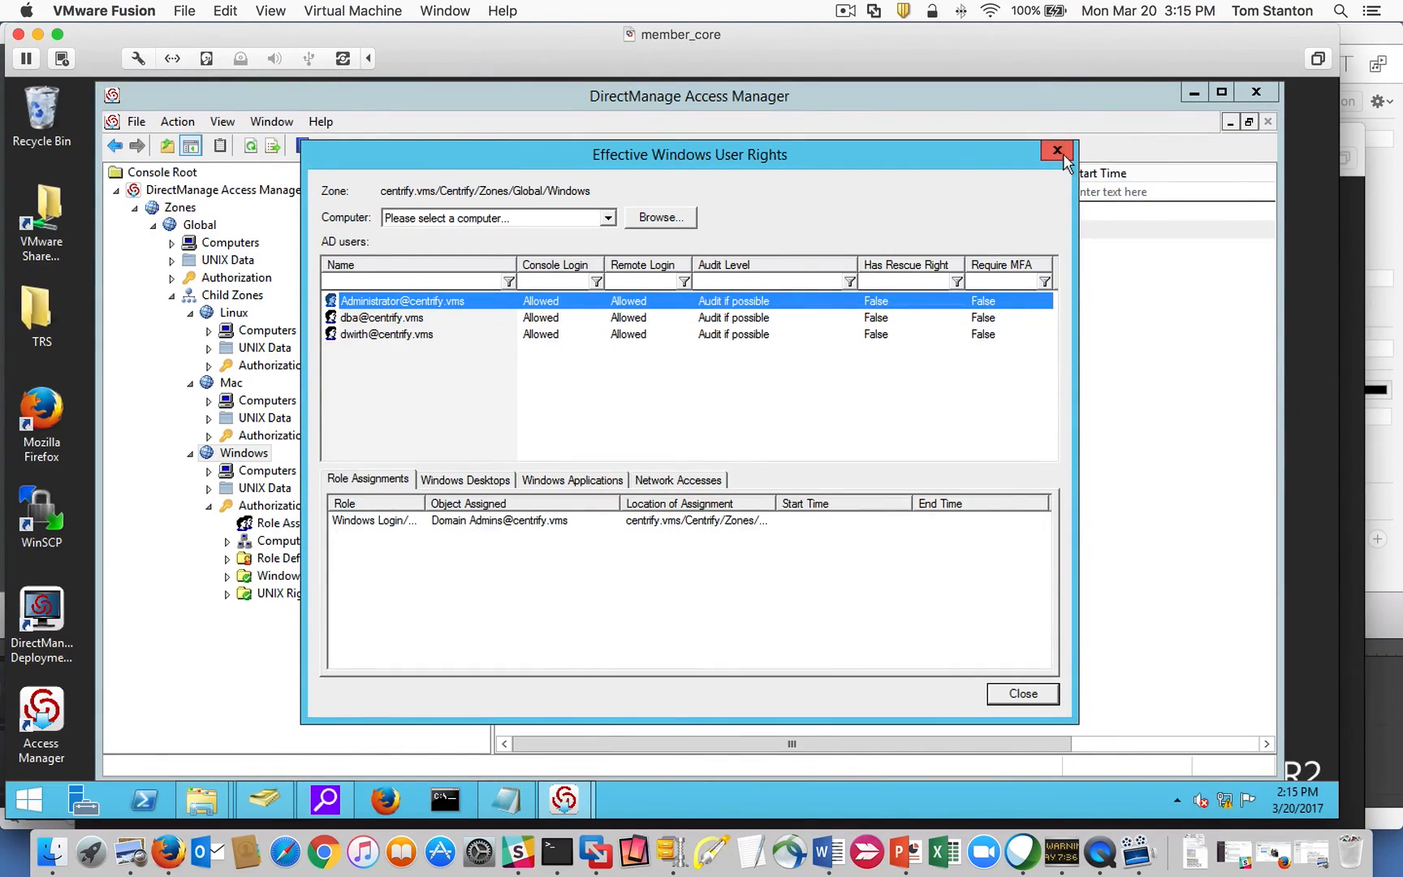
{"action": "left_click", "coordinate": [1057, 151]}
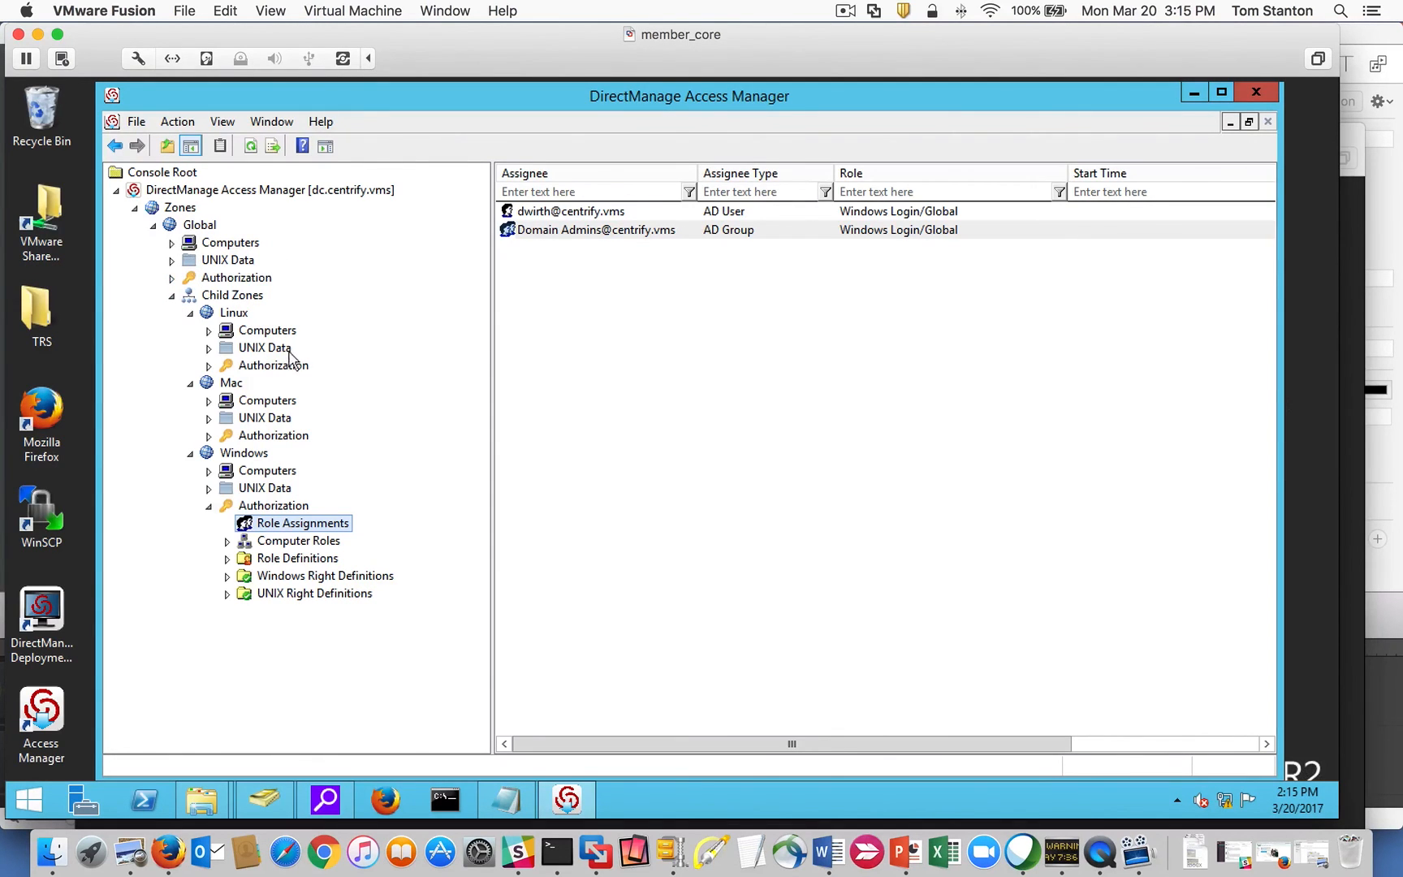
Browse the UNIX Data users in the Linux and Global zones.
{"action": "left_click", "coordinate": [209, 348]}
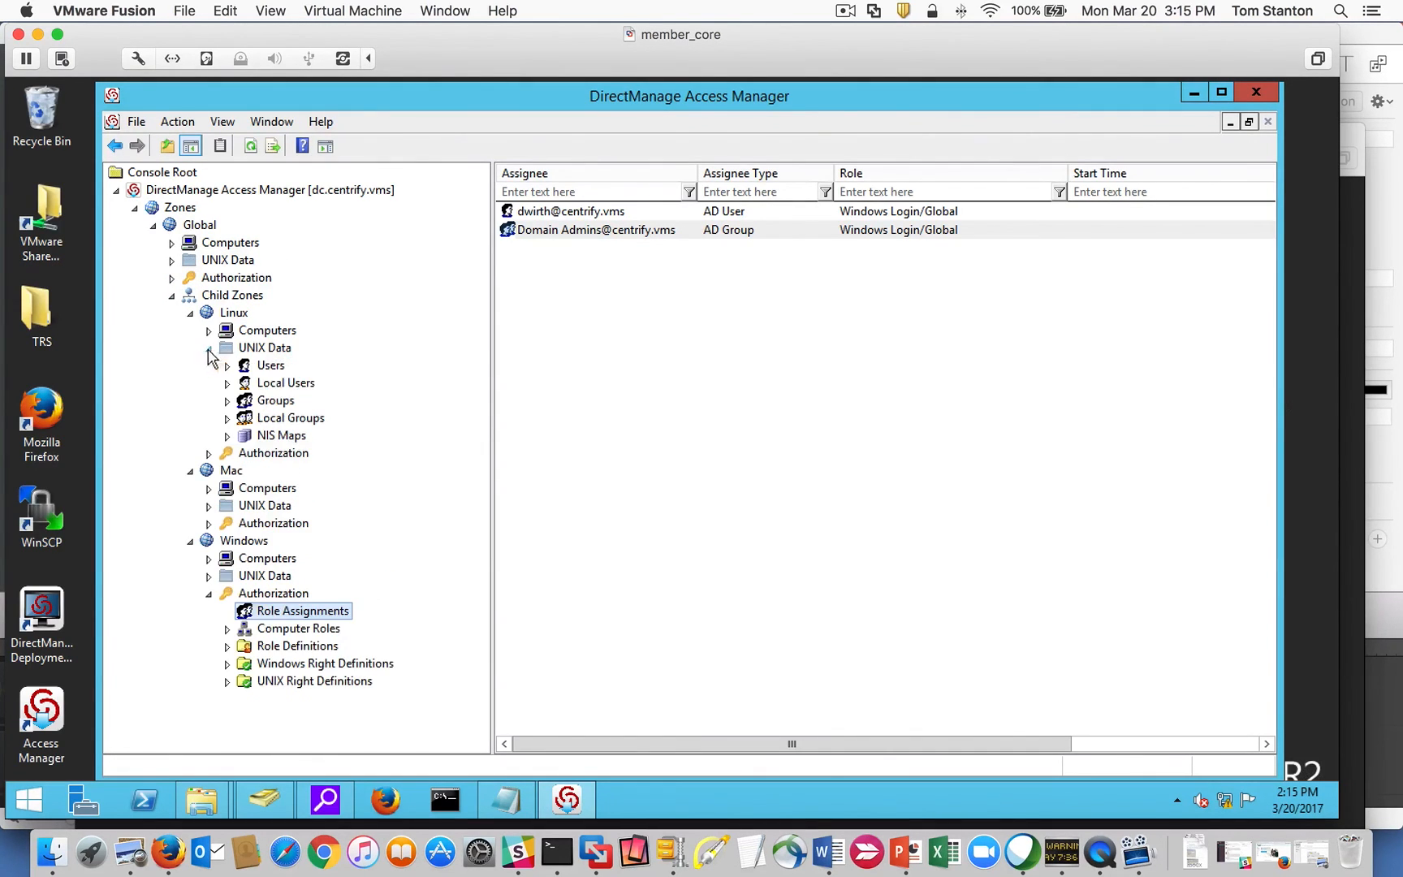
{"action": "left_click", "coordinate": [272, 368]}
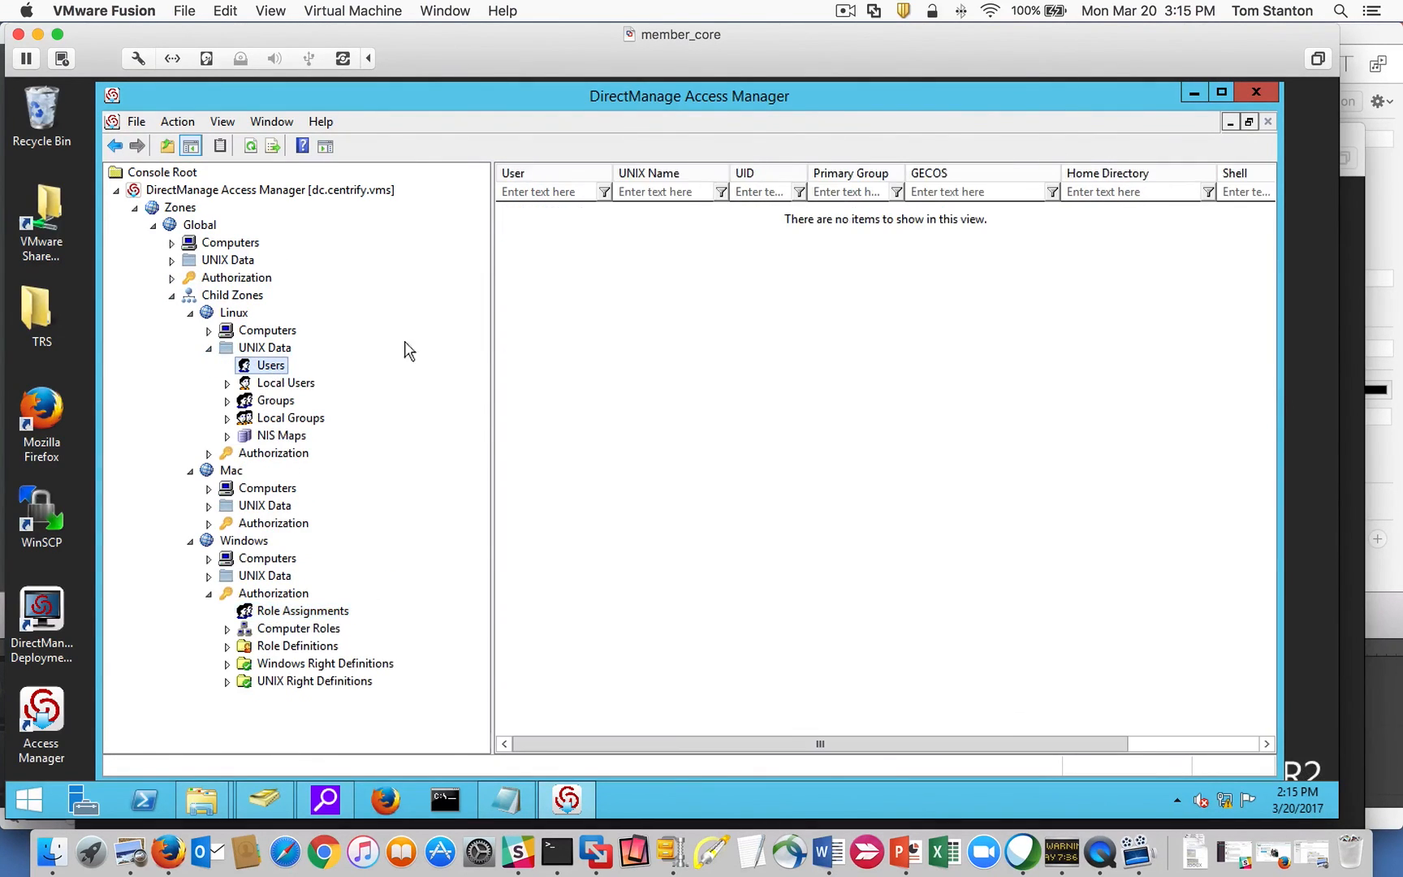
{"action": "left_click", "coordinate": [171, 259]}
{"action": "left_click", "coordinate": [227, 276]}
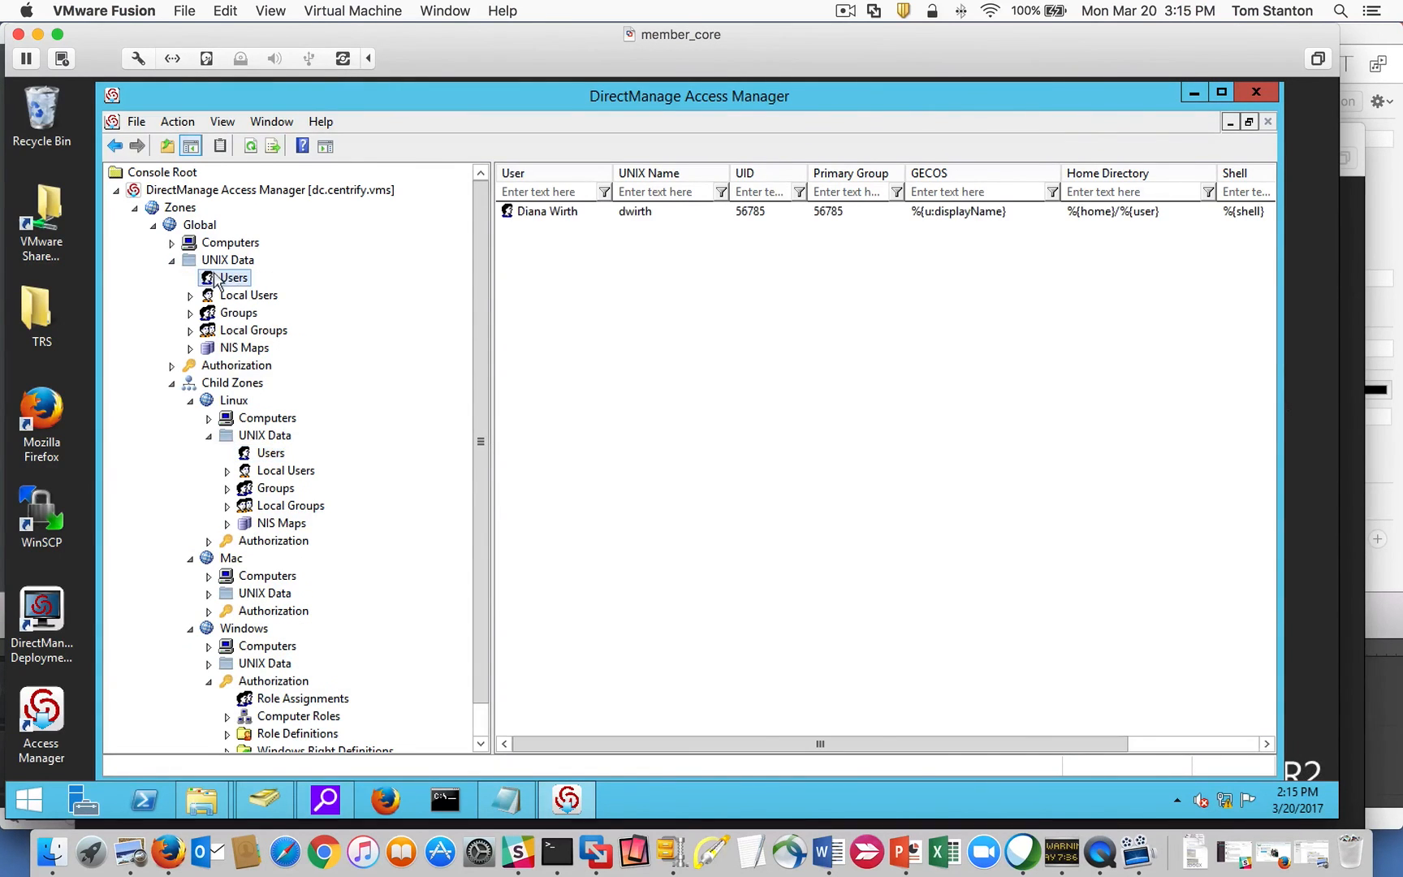
{"action": "left_click", "coordinate": [172, 261]}
Check the user's UNIX Login/Global assignment in the Linux zone's Role Assignments.
{"action": "left_click", "coordinate": [262, 453]}
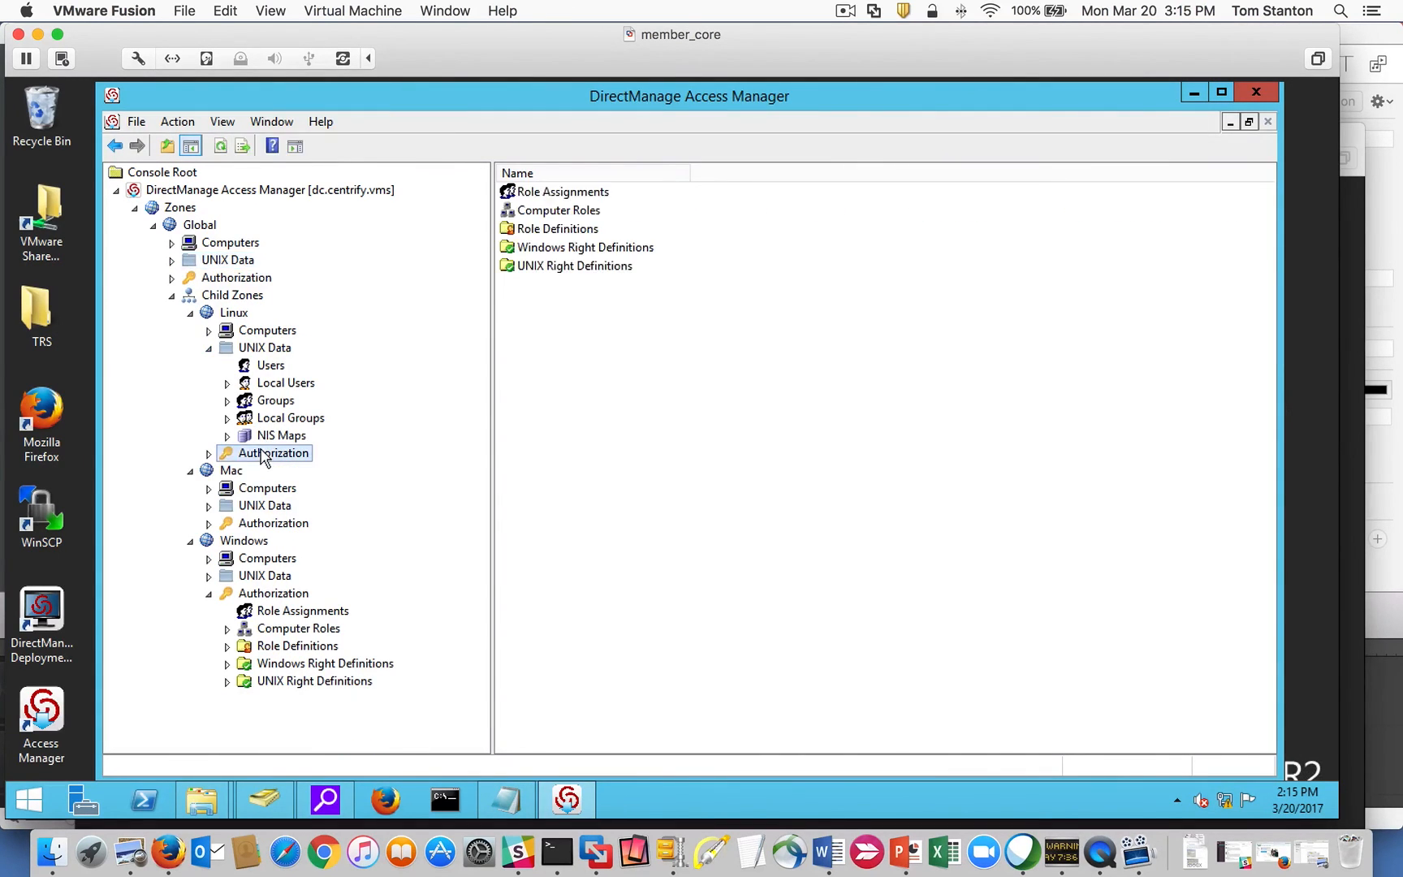
{"action": "left_click", "coordinate": [208, 347]}
{"action": "left_click", "coordinate": [209, 365]}
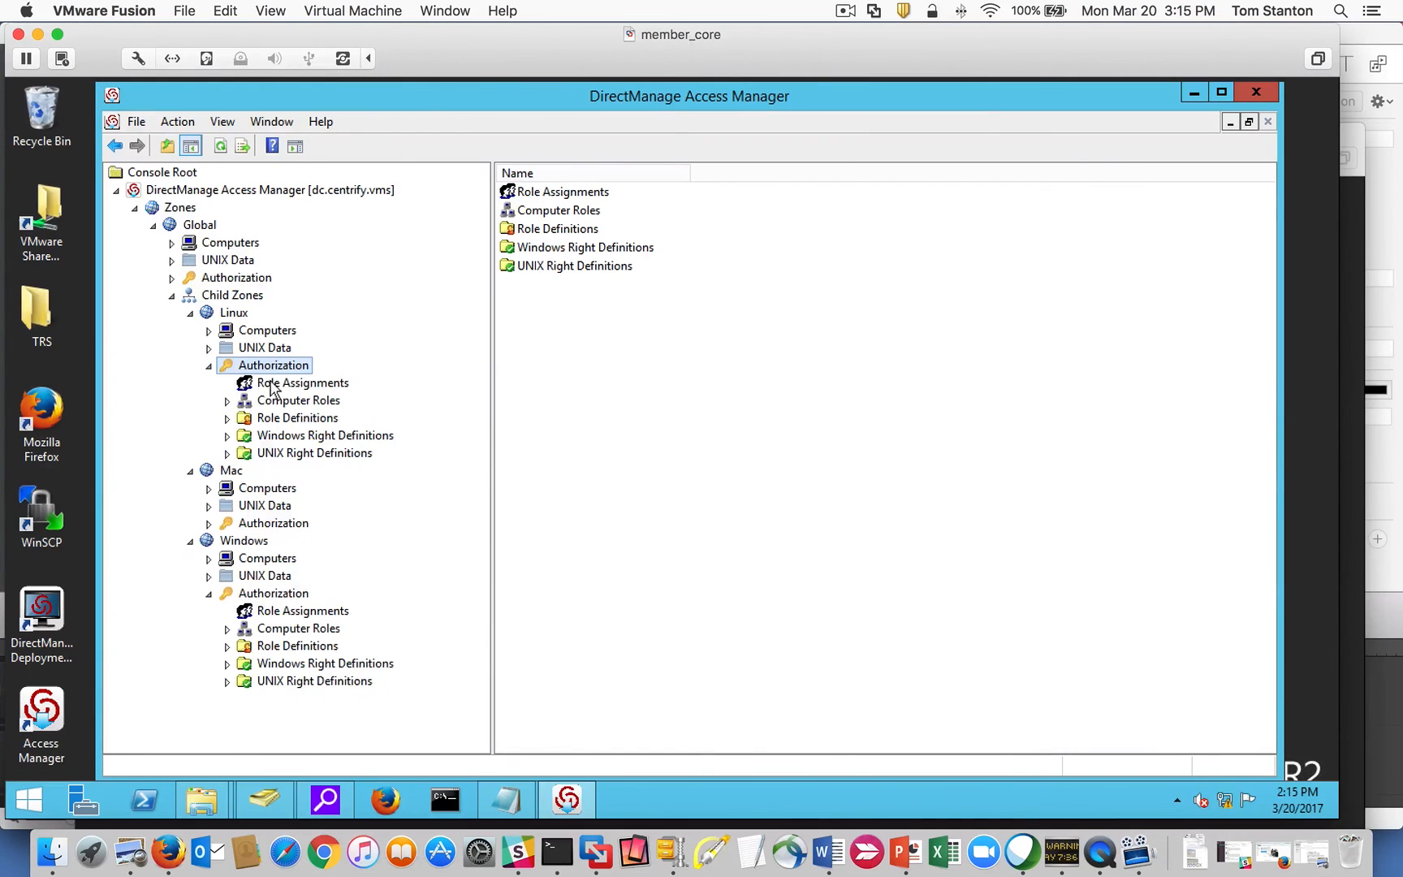
{"action": "left_click", "coordinate": [271, 384]}
{"action": "left_click", "coordinate": [882, 213]}
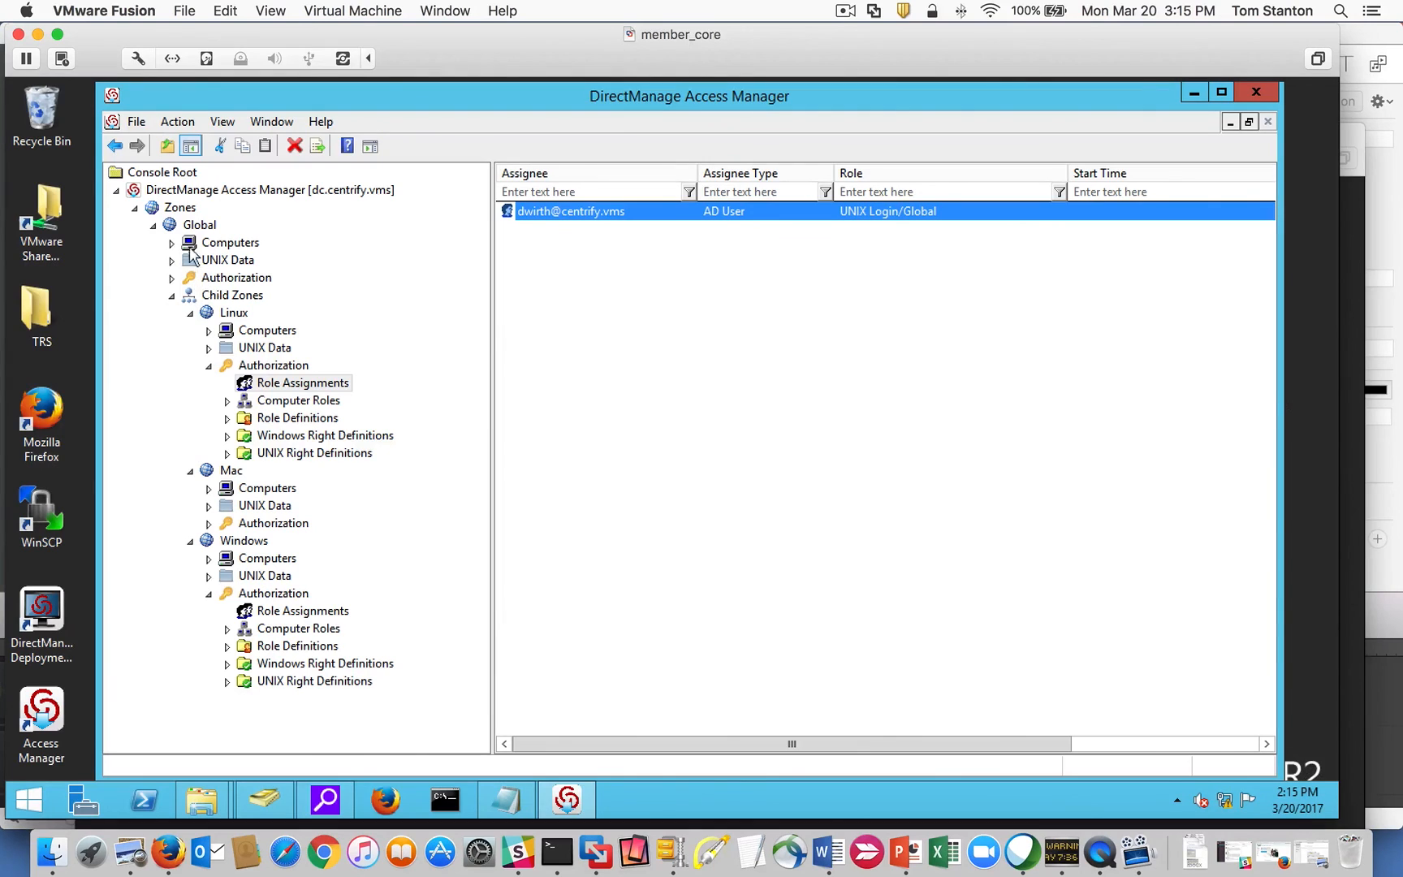
{"action": "left_click", "coordinate": [209, 366]}
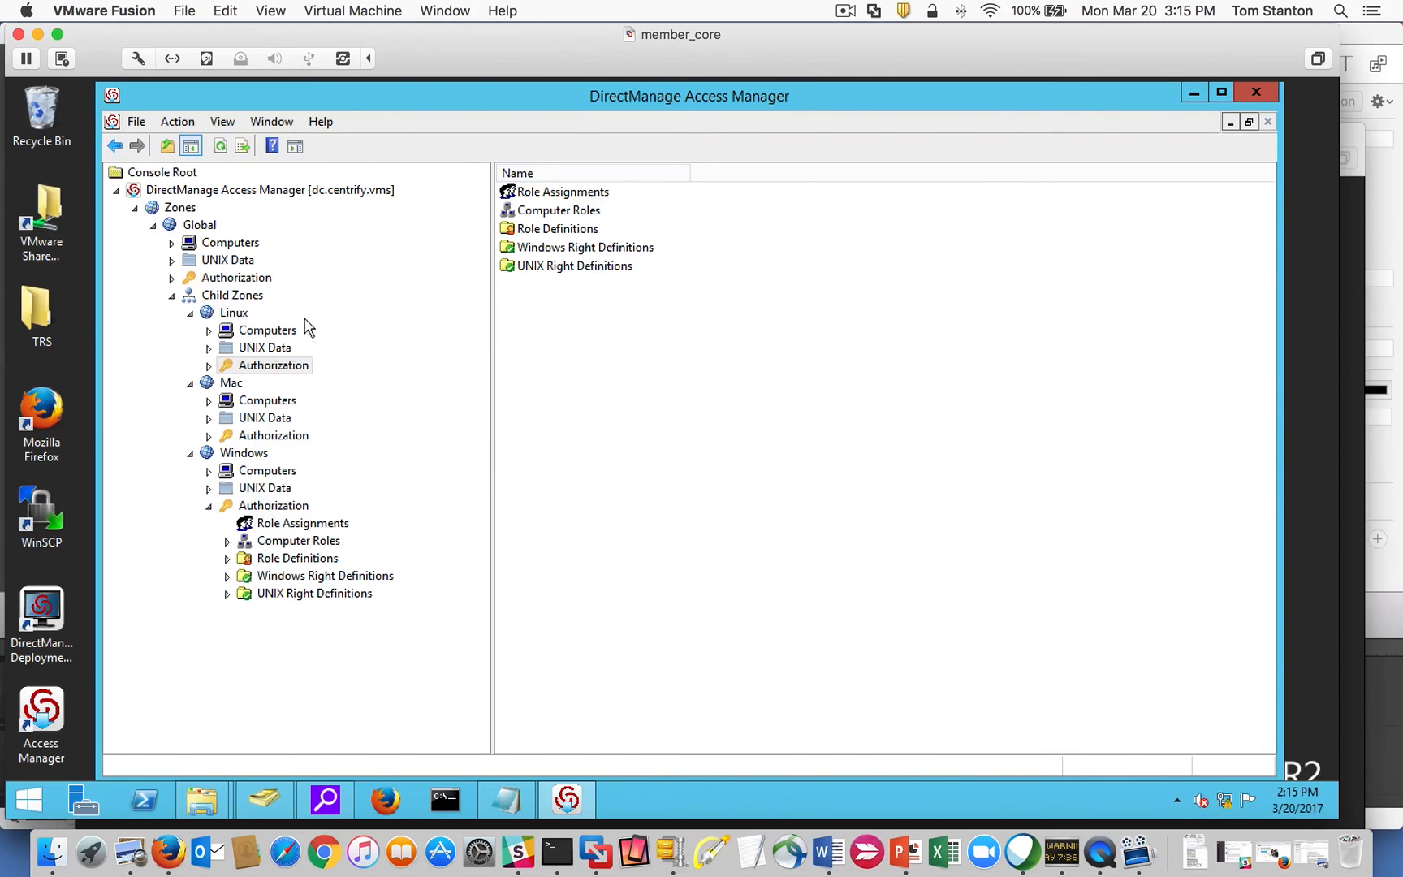
View and close the Linux zone's effective UNIX user rights.
{"action": "right_click", "coordinate": [238, 313]}
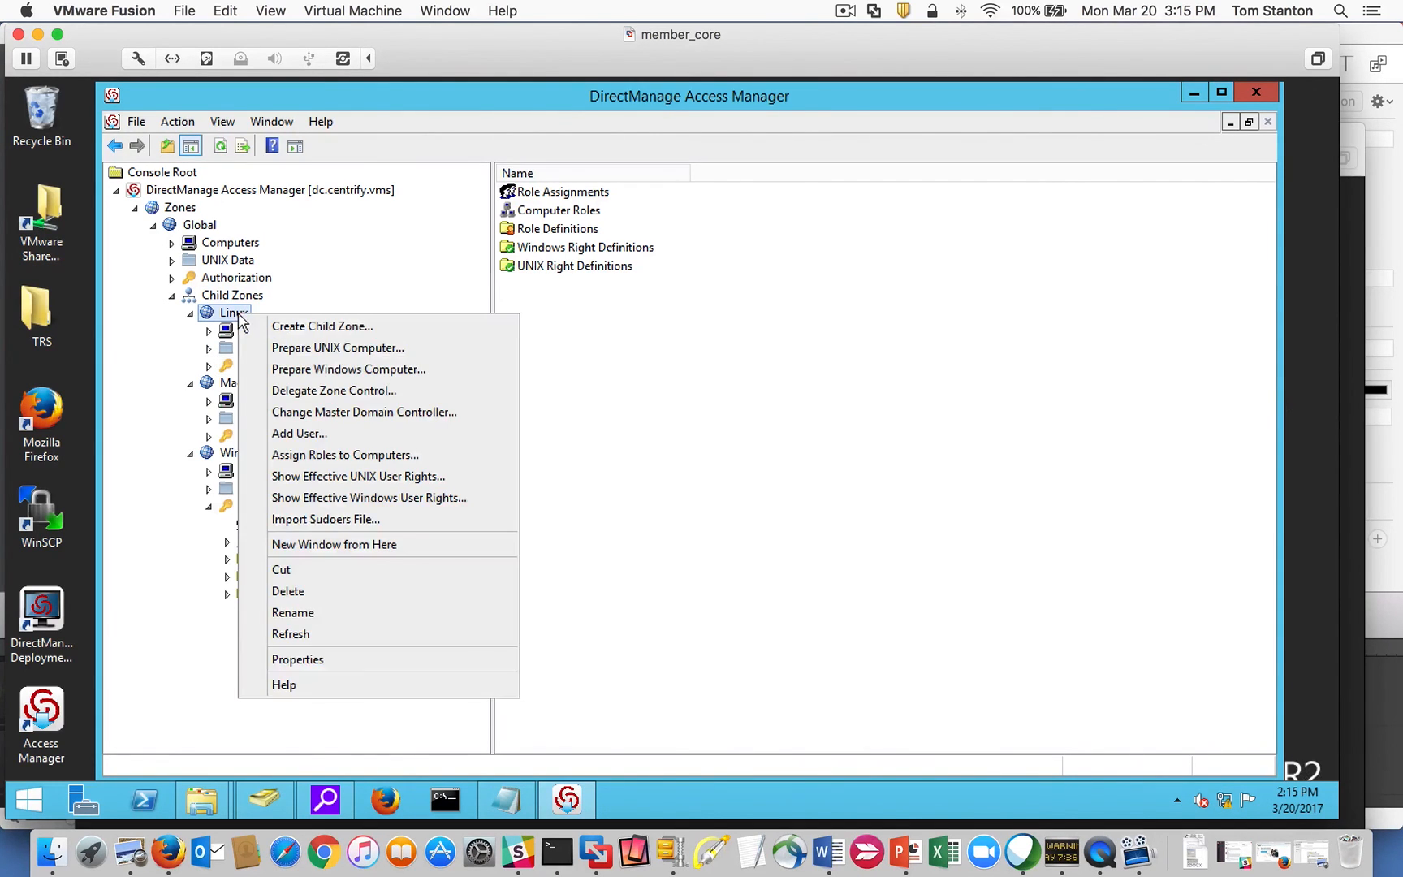
{"action": "left_click", "coordinate": [453, 475]}
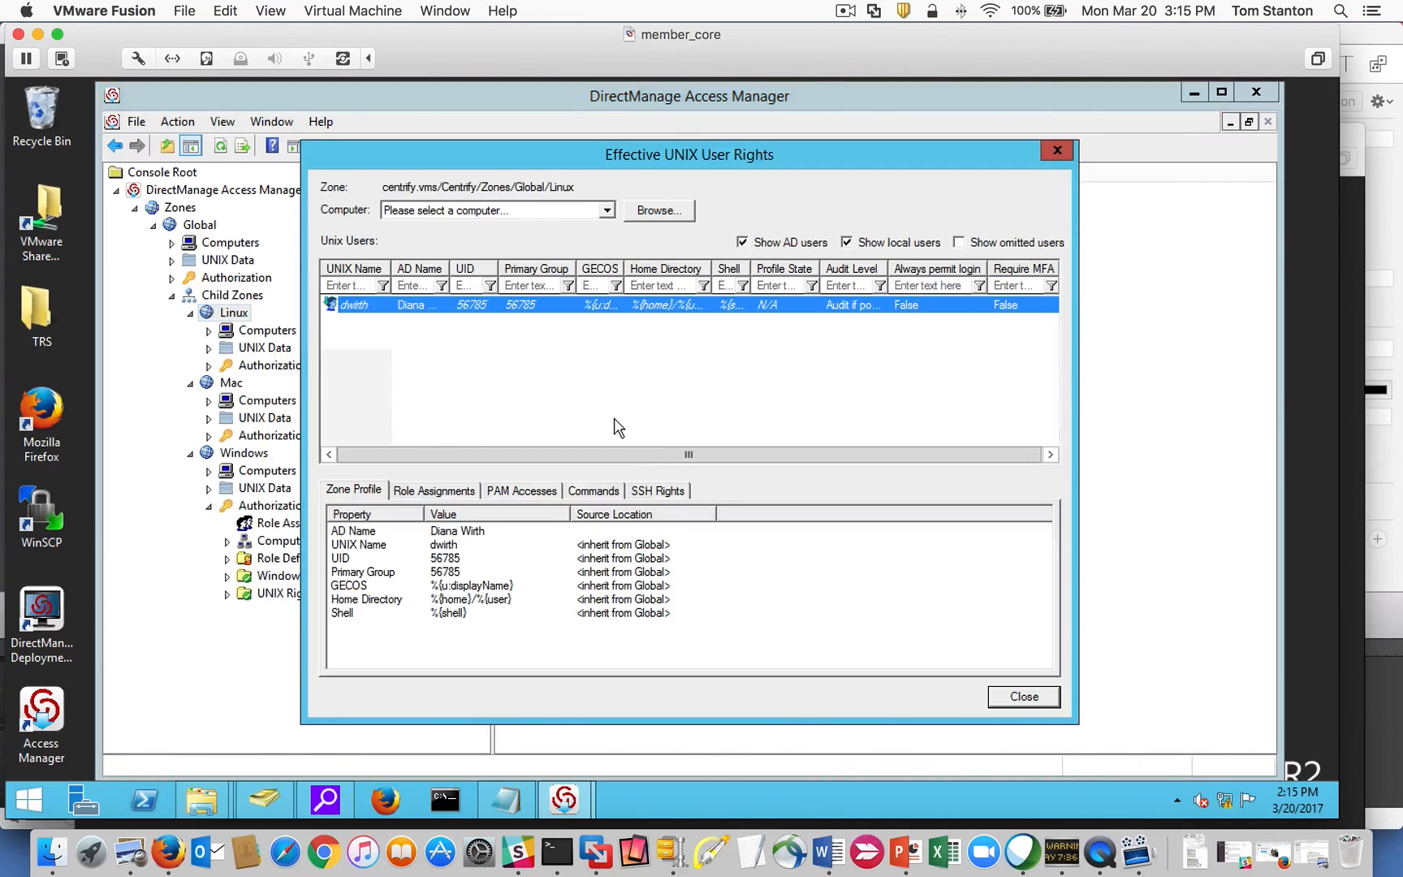
{"action": "left_click", "coordinate": [1022, 695]}
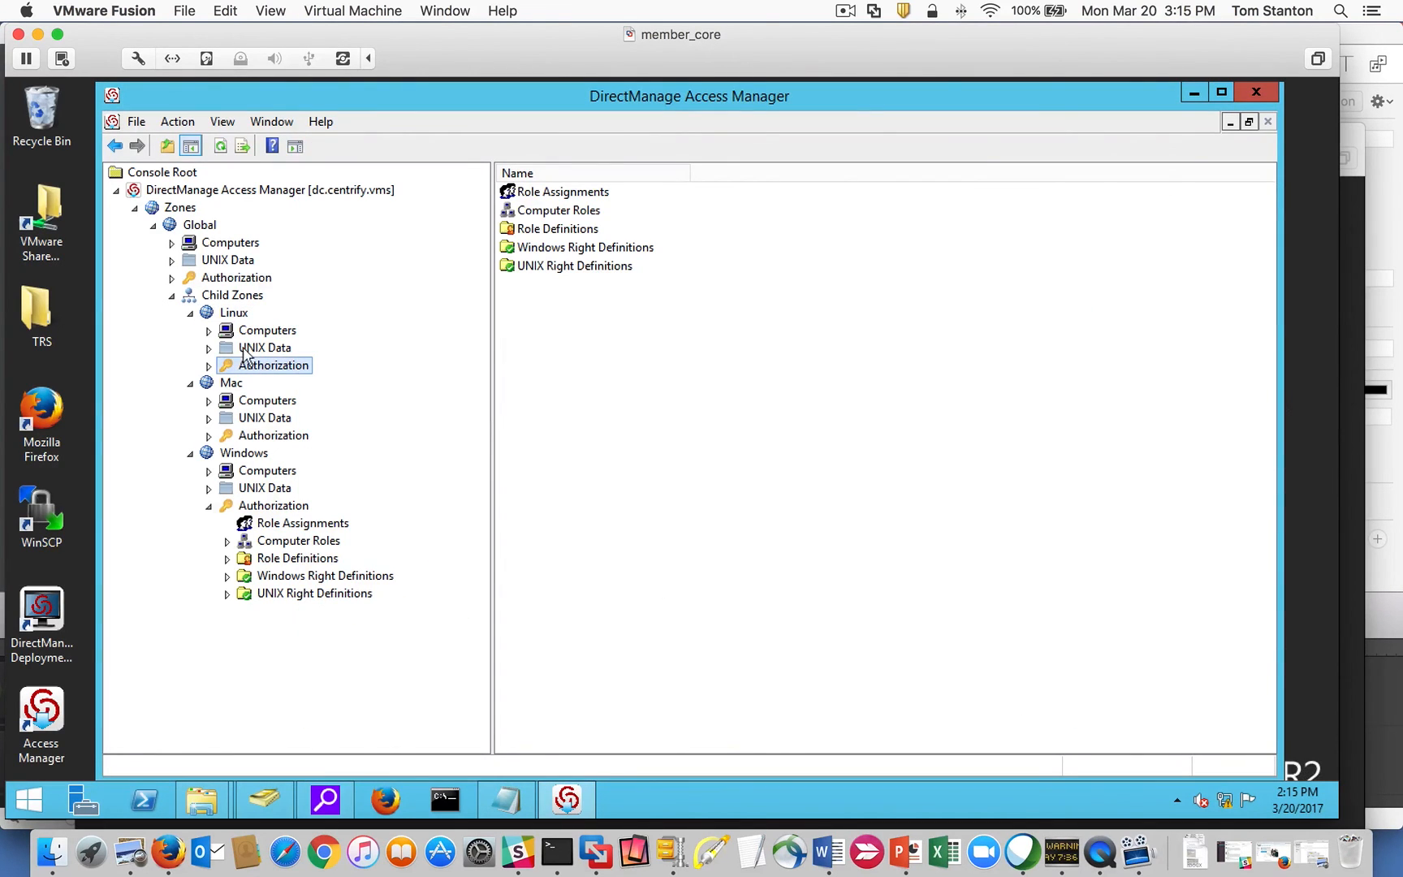
Collapse the Linux, Mac and Windows zone nodes.
{"action": "left_click", "coordinate": [191, 313]}
{"action": "left_click", "coordinate": [190, 332]}
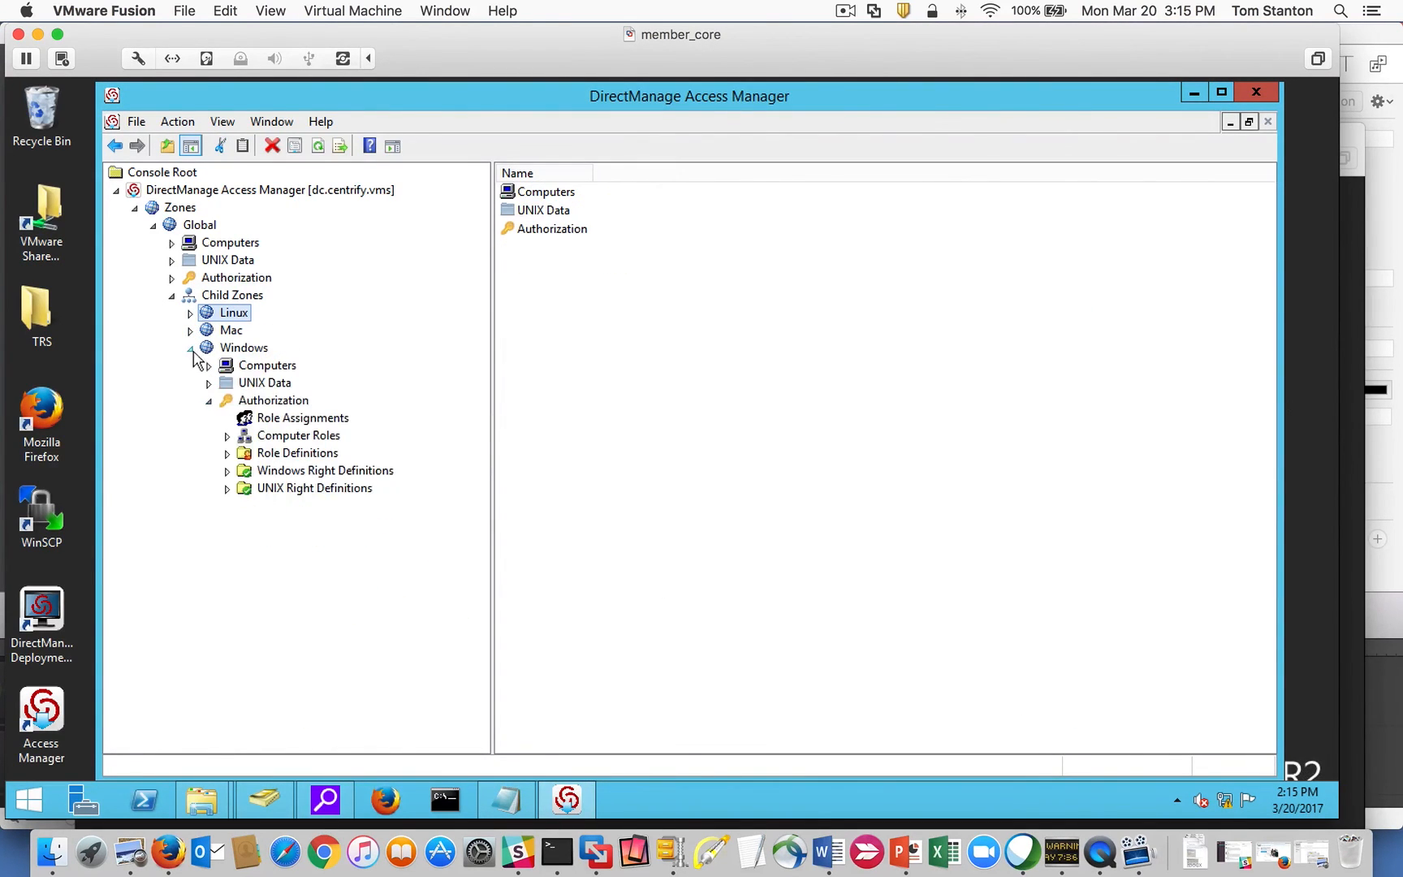
{"action": "left_click", "coordinate": [190, 349]}
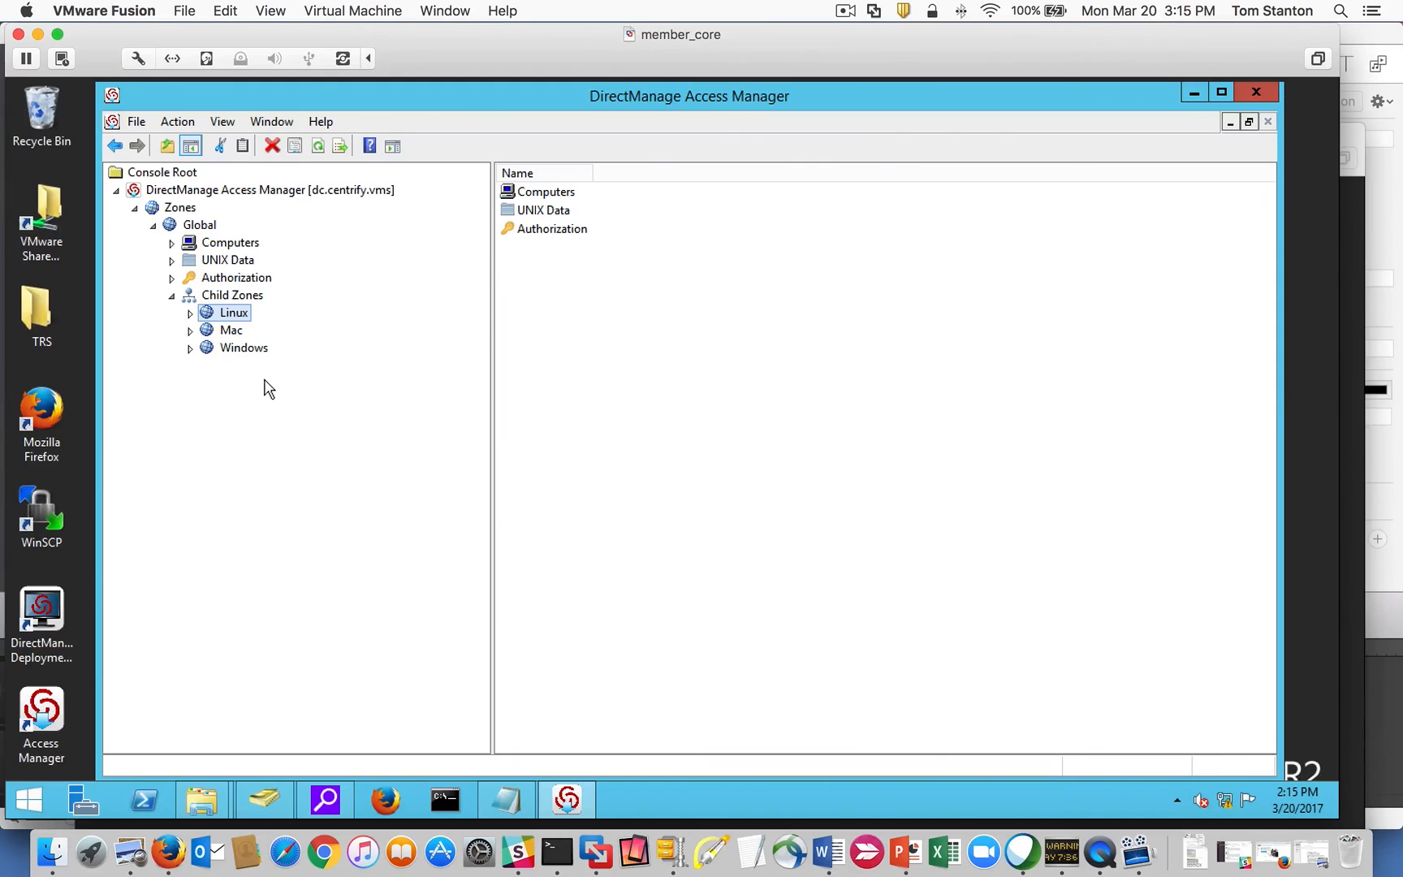